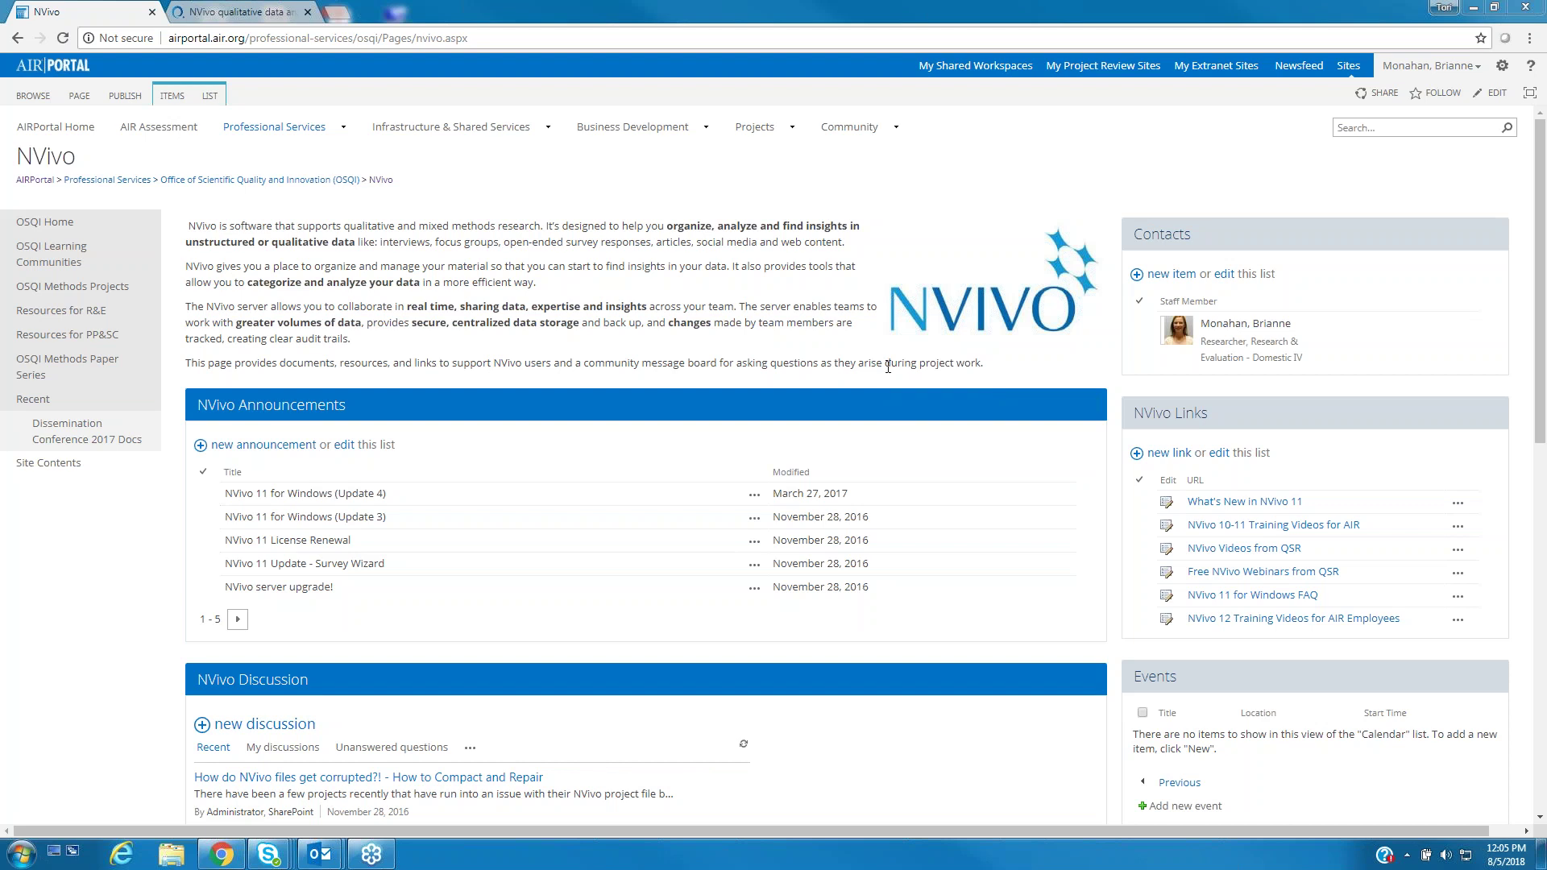
Look over the NVivo portal page's announcements, discussions, links and documents.
scroll(722, 534, "down", 4)
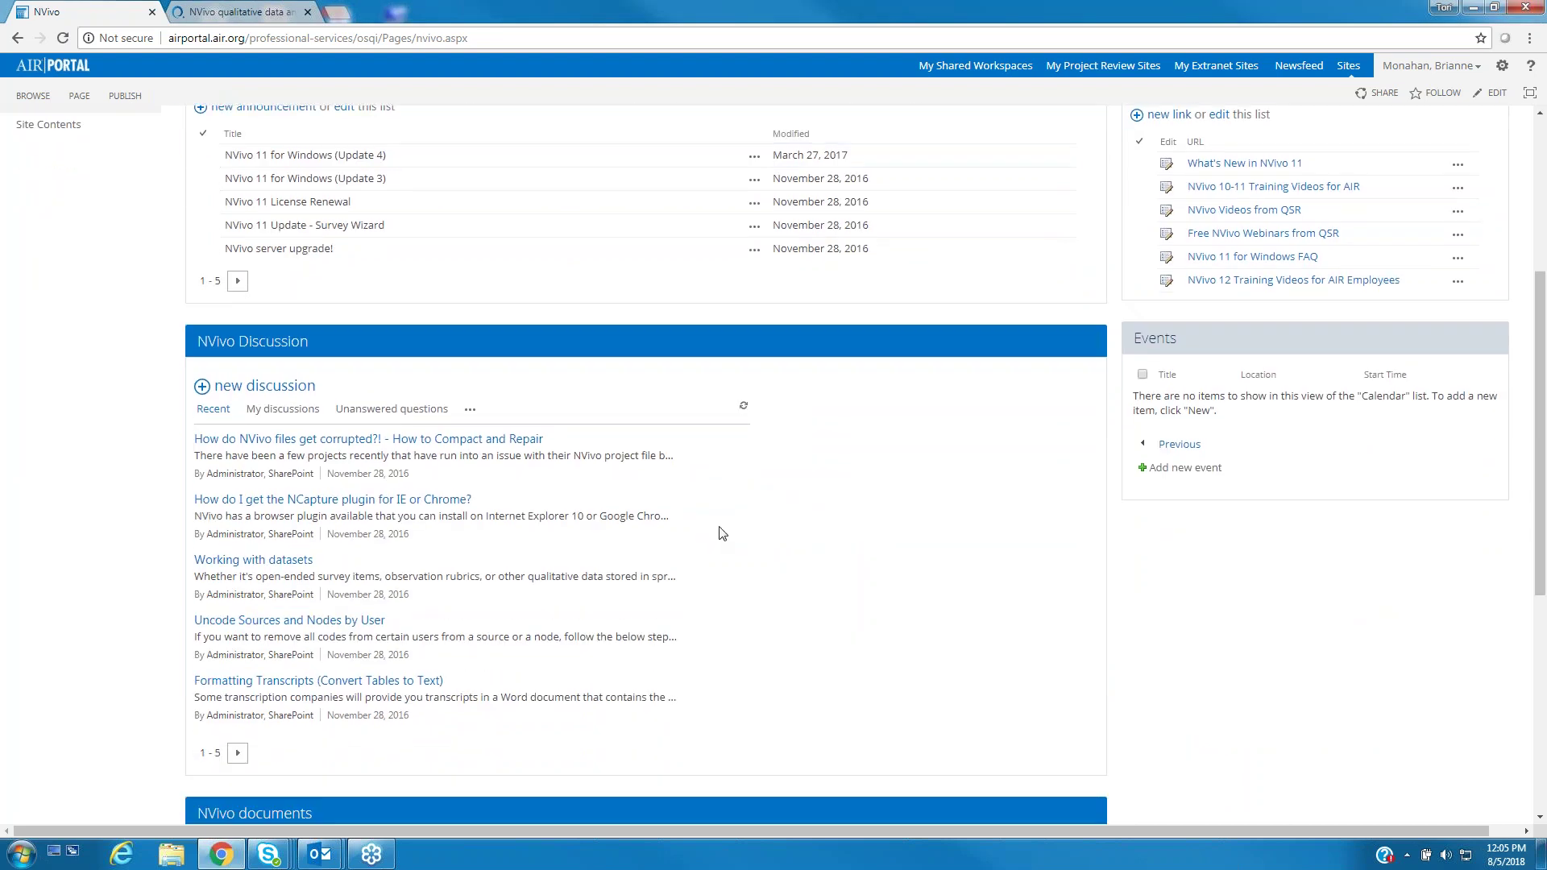
scroll(722, 533, "down", 4)
scroll(800, 520, "up", 3)
scroll(800, 520, "up", 5)
scroll(940, 548, "down", 2)
scroll(939, 550, "up", 1)
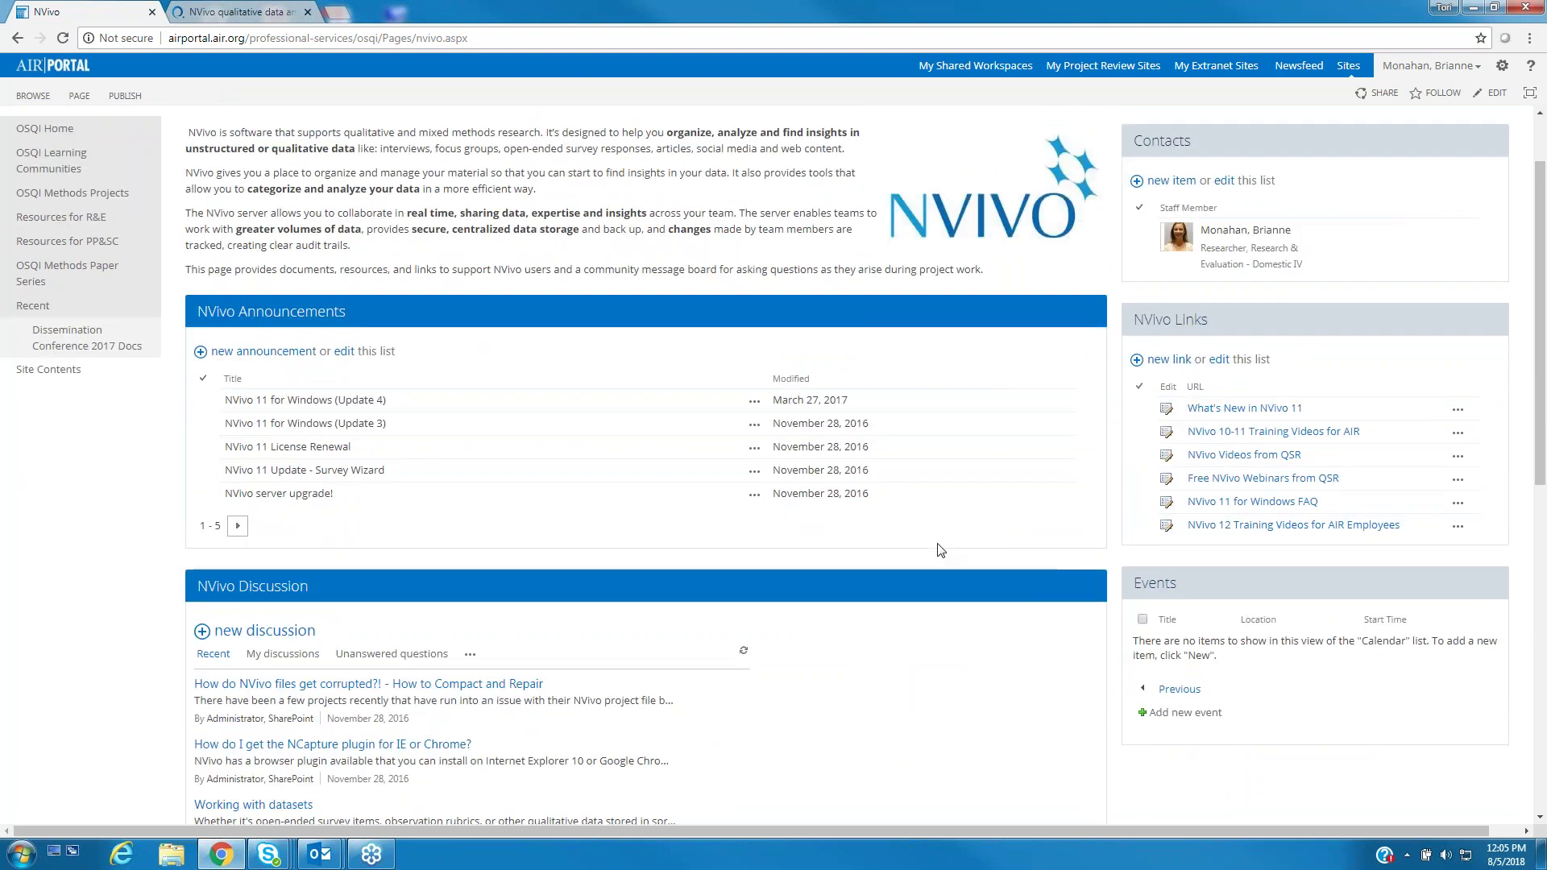
scroll(854, 649, "down", 3)
scroll(870, 645, "up", 2)
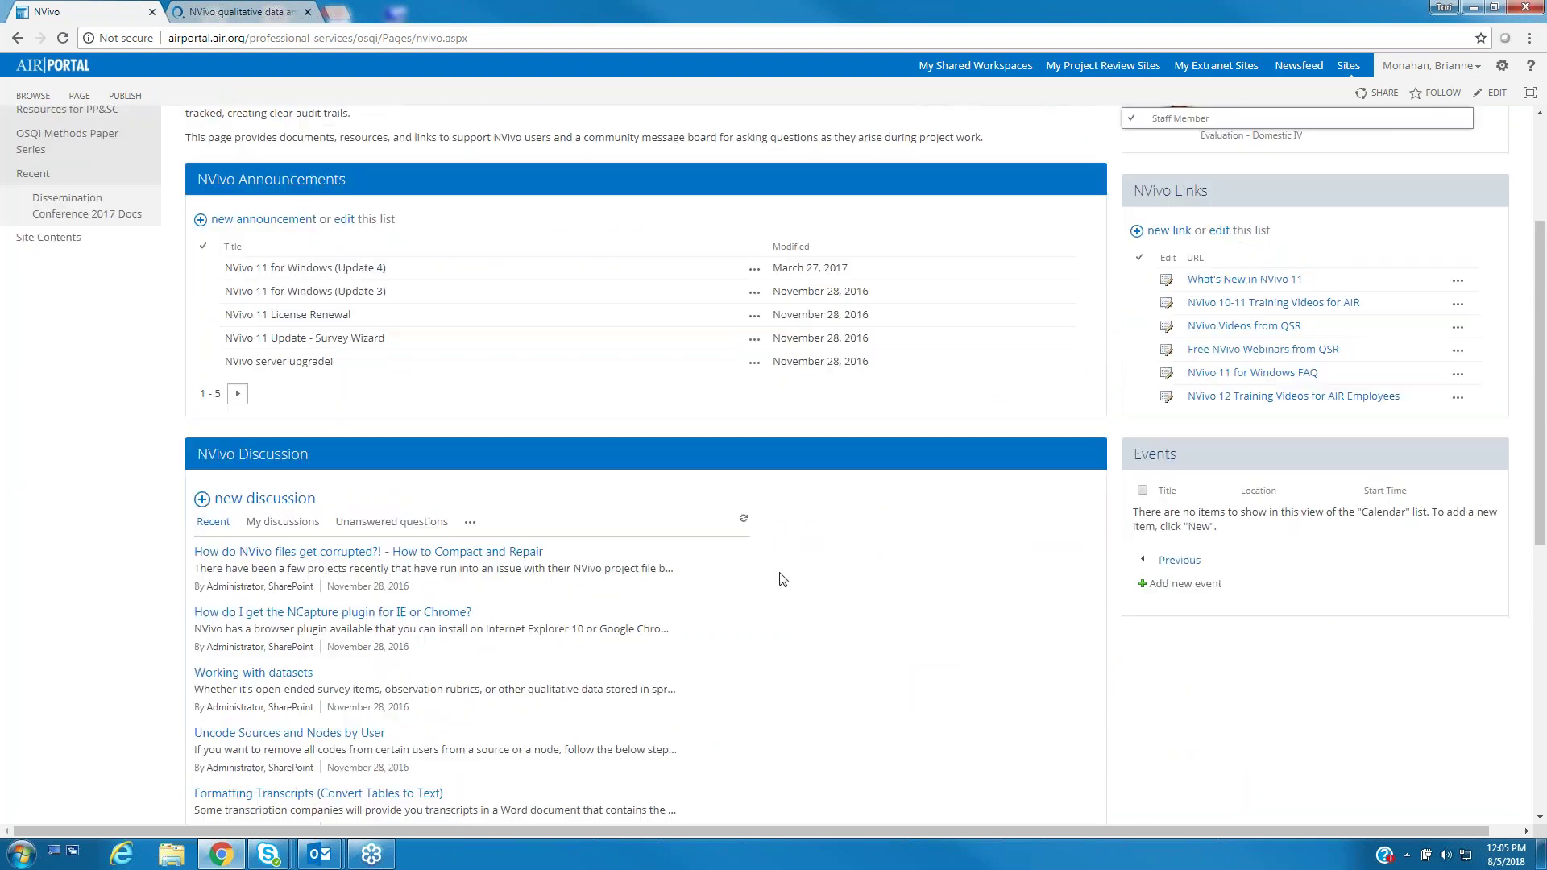
scroll(838, 562, "up", 2)
scroll(856, 594, "down", 6)
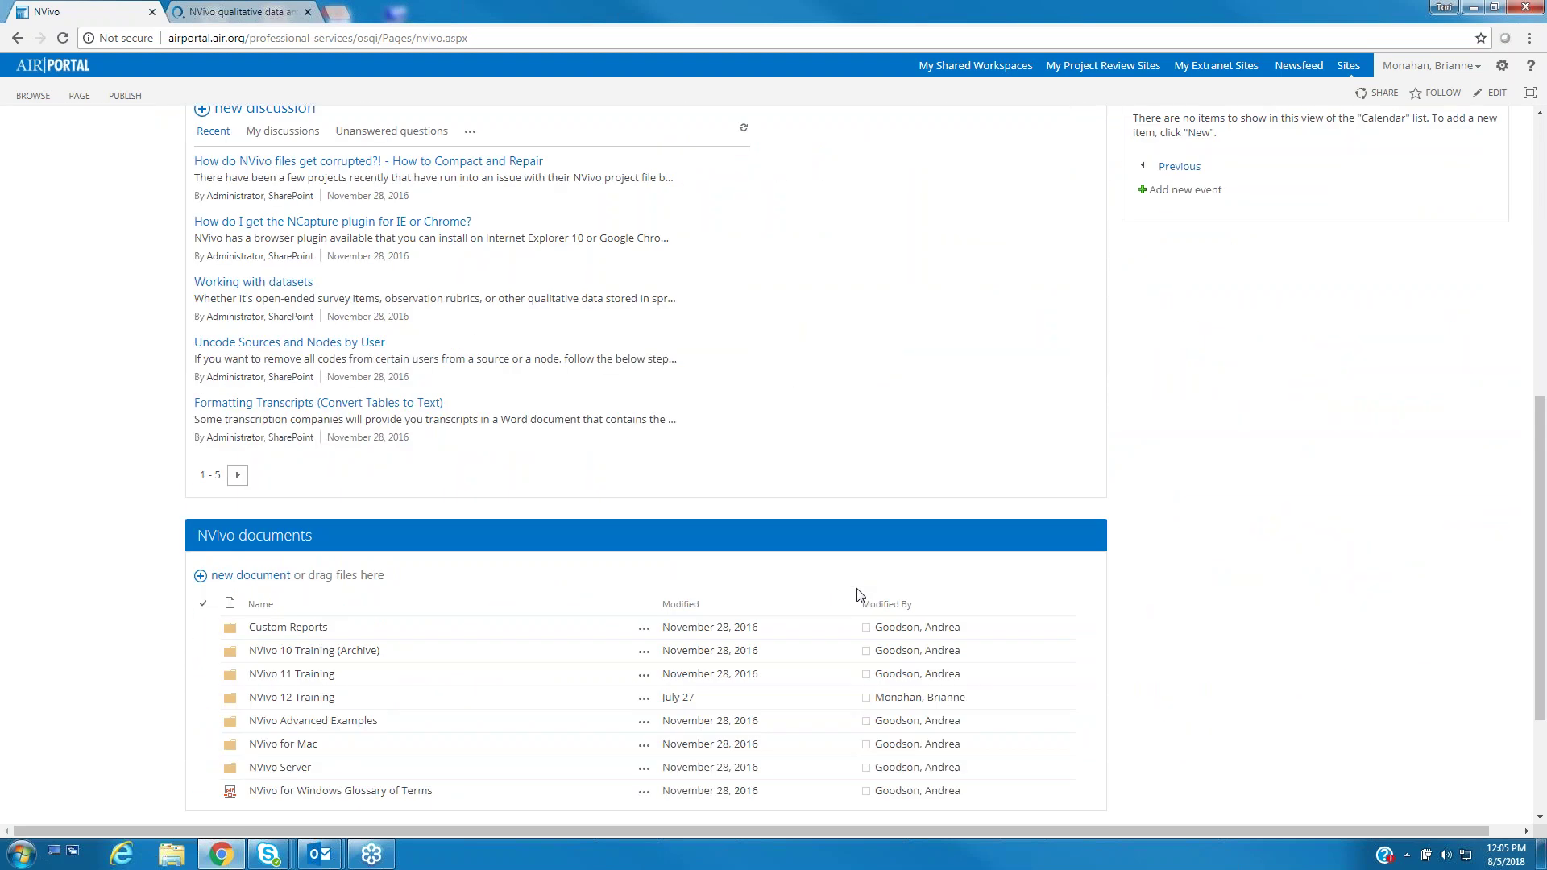
scroll(827, 562, "up", 1)
scroll(828, 563, "up", 6)
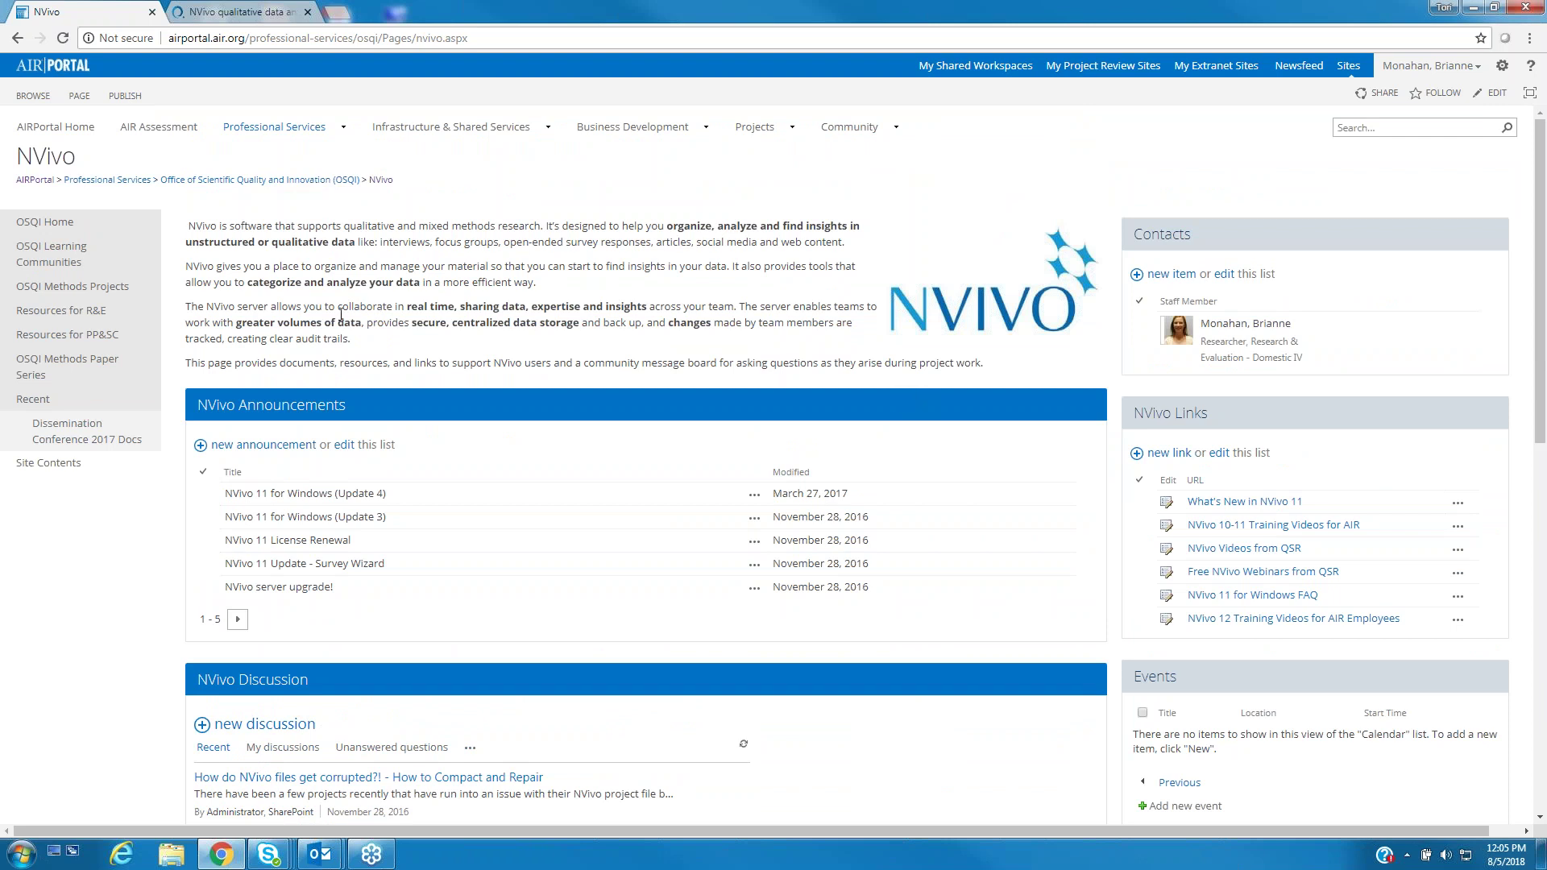
View QSR's getting-started tutorial page for NVivo for Windows and return to the portal page's NVivo resources.
left_click(216, 20)
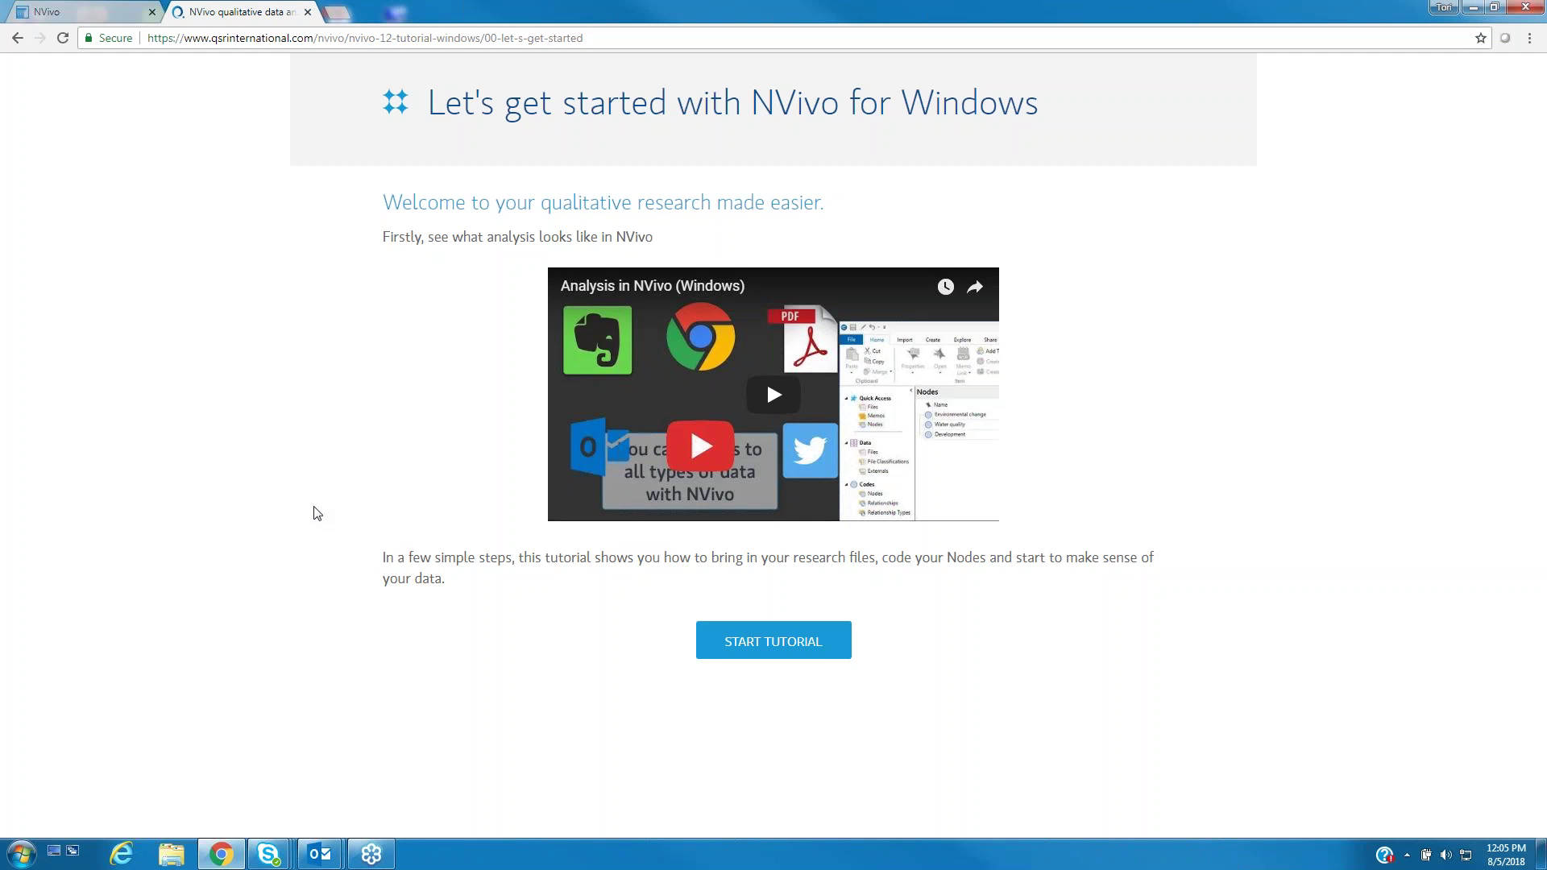
left_click(98, 14)
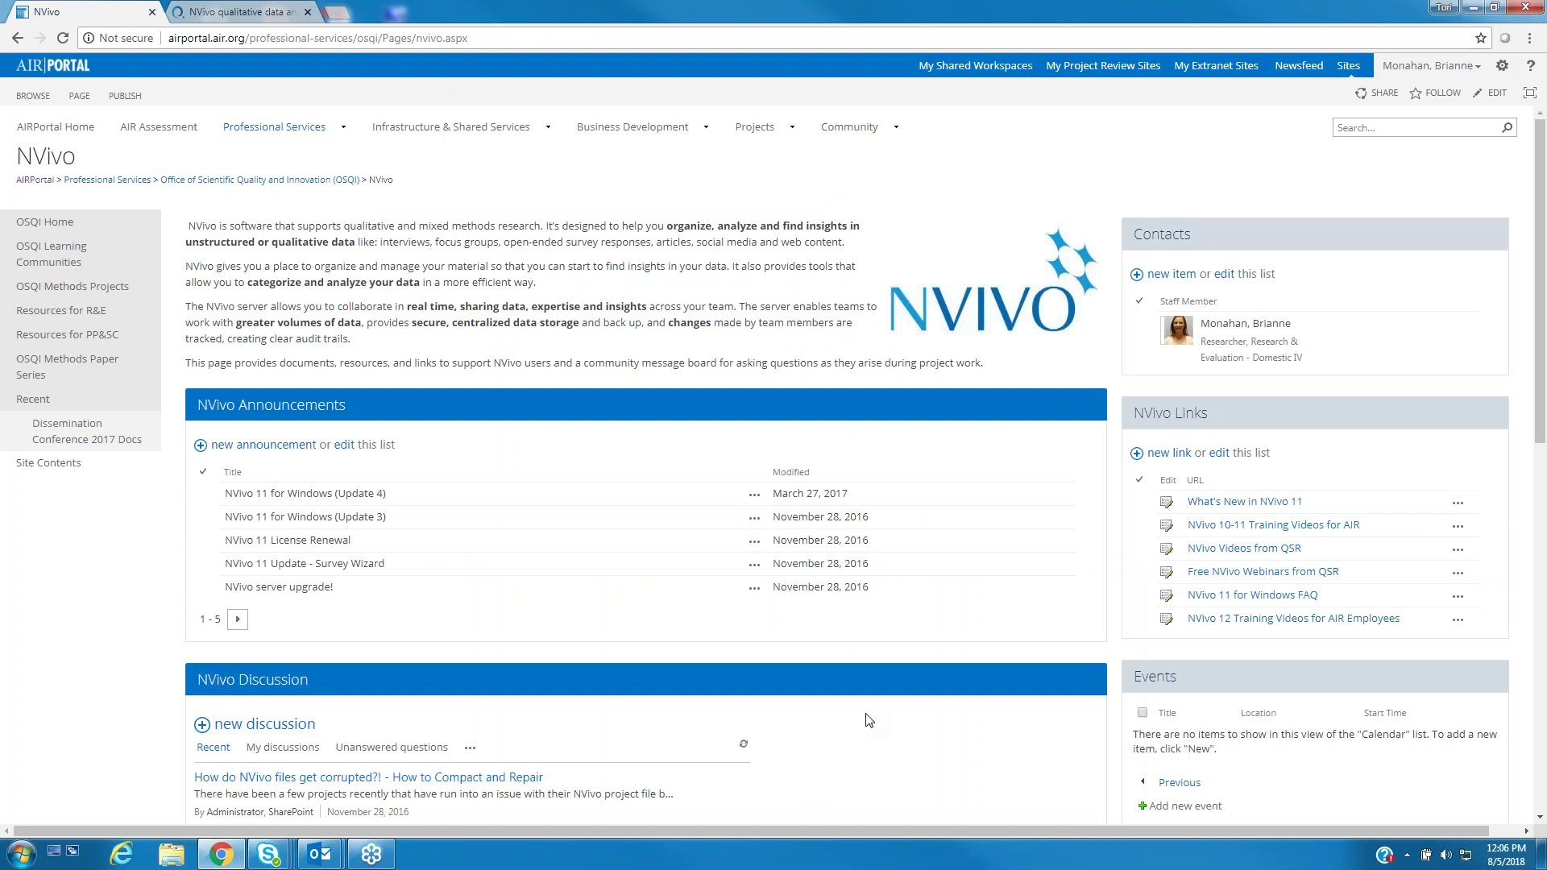
scroll(867, 720, "down", 7)
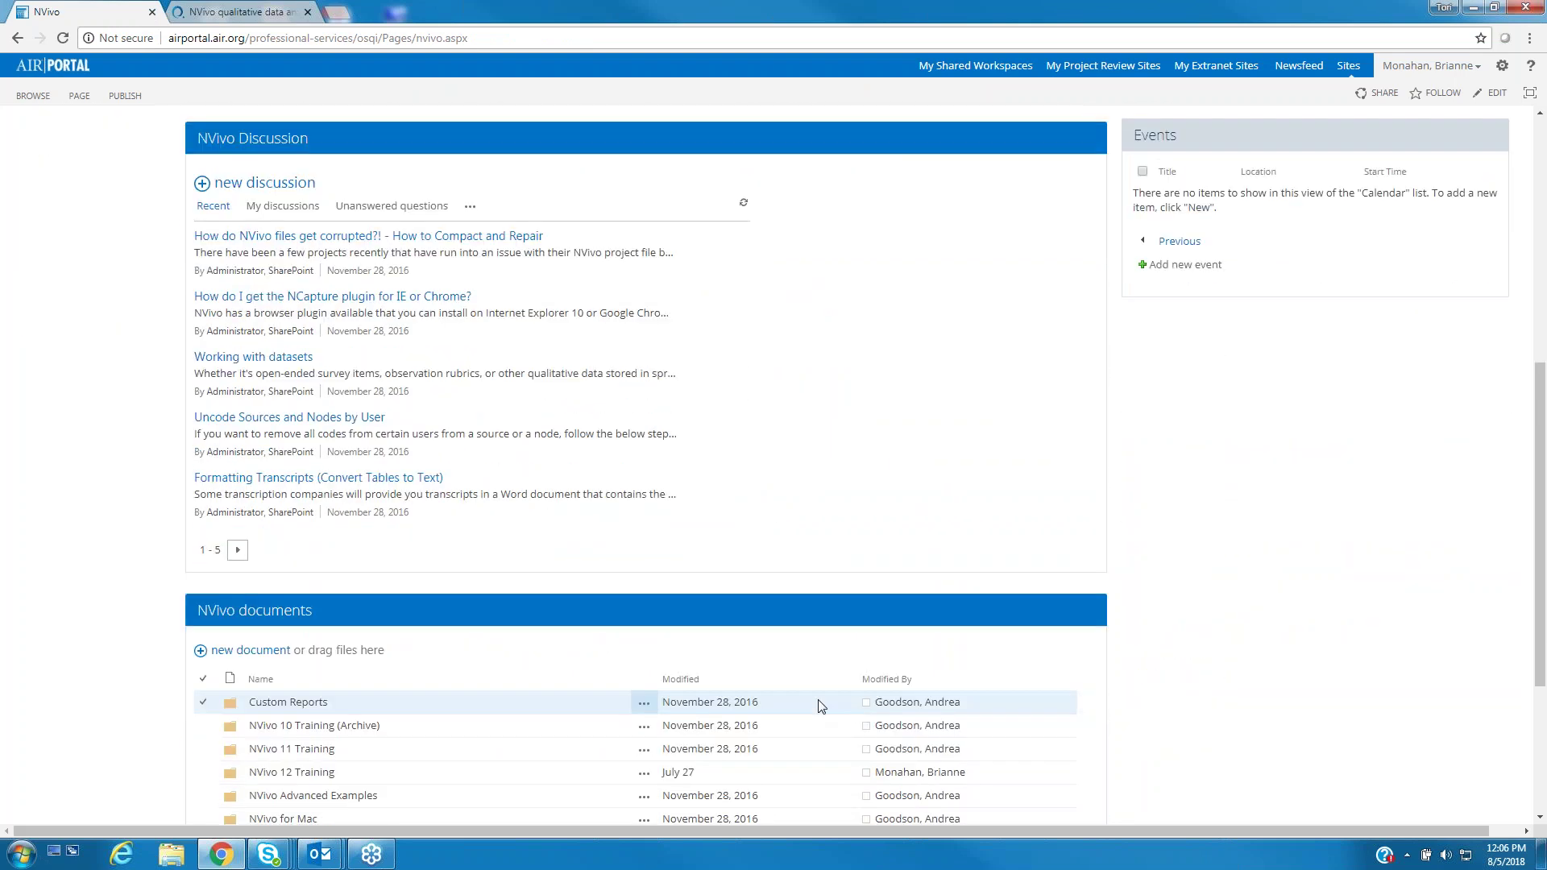
scroll(824, 675, "up", 1)
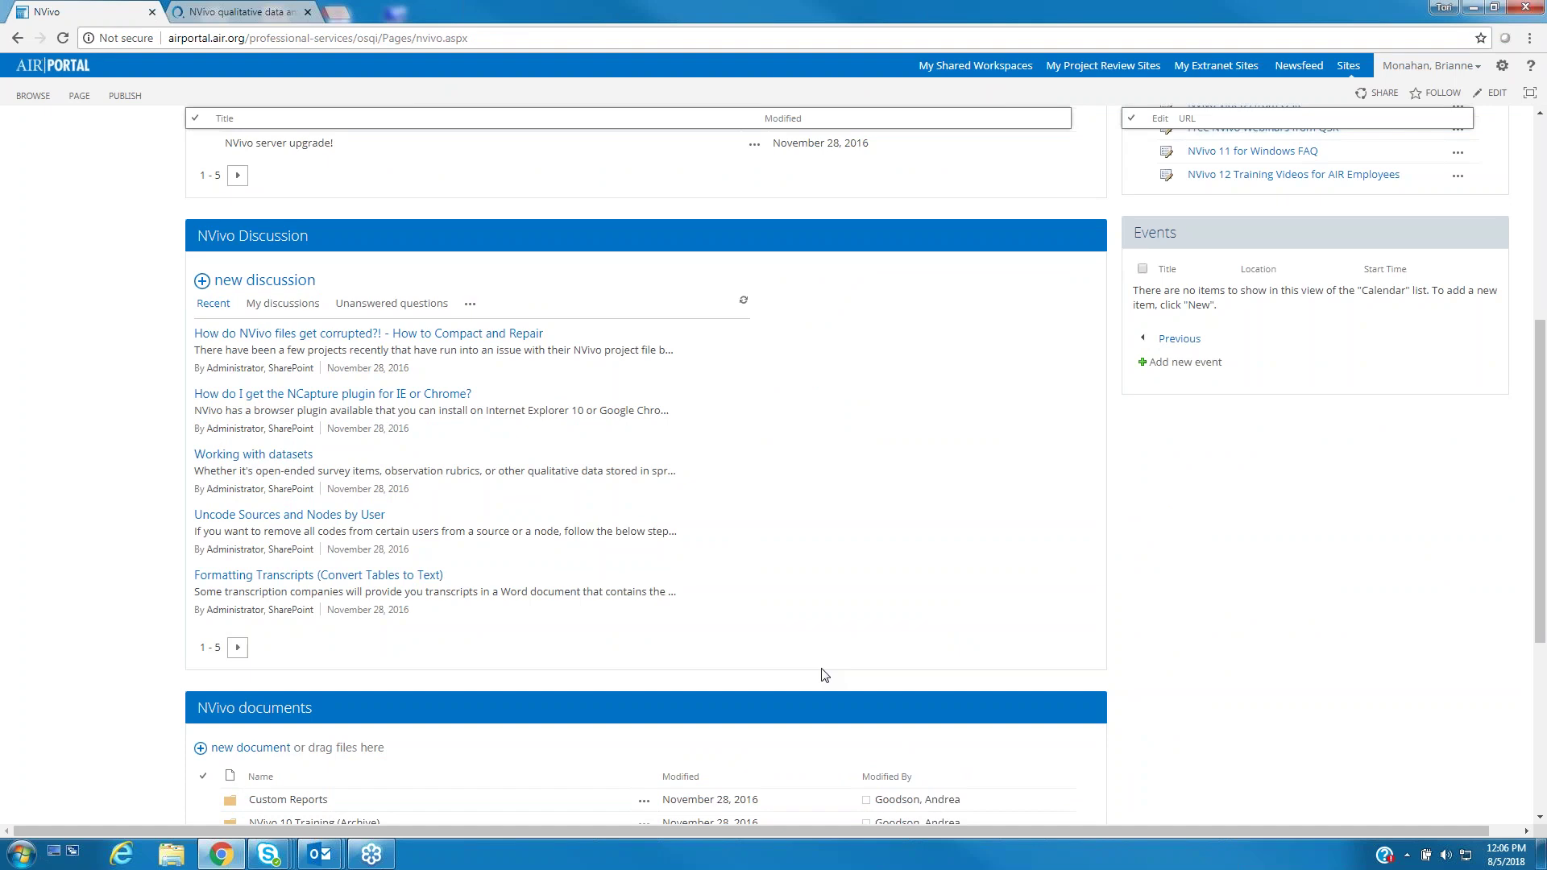
scroll(824, 675, "up", 5)
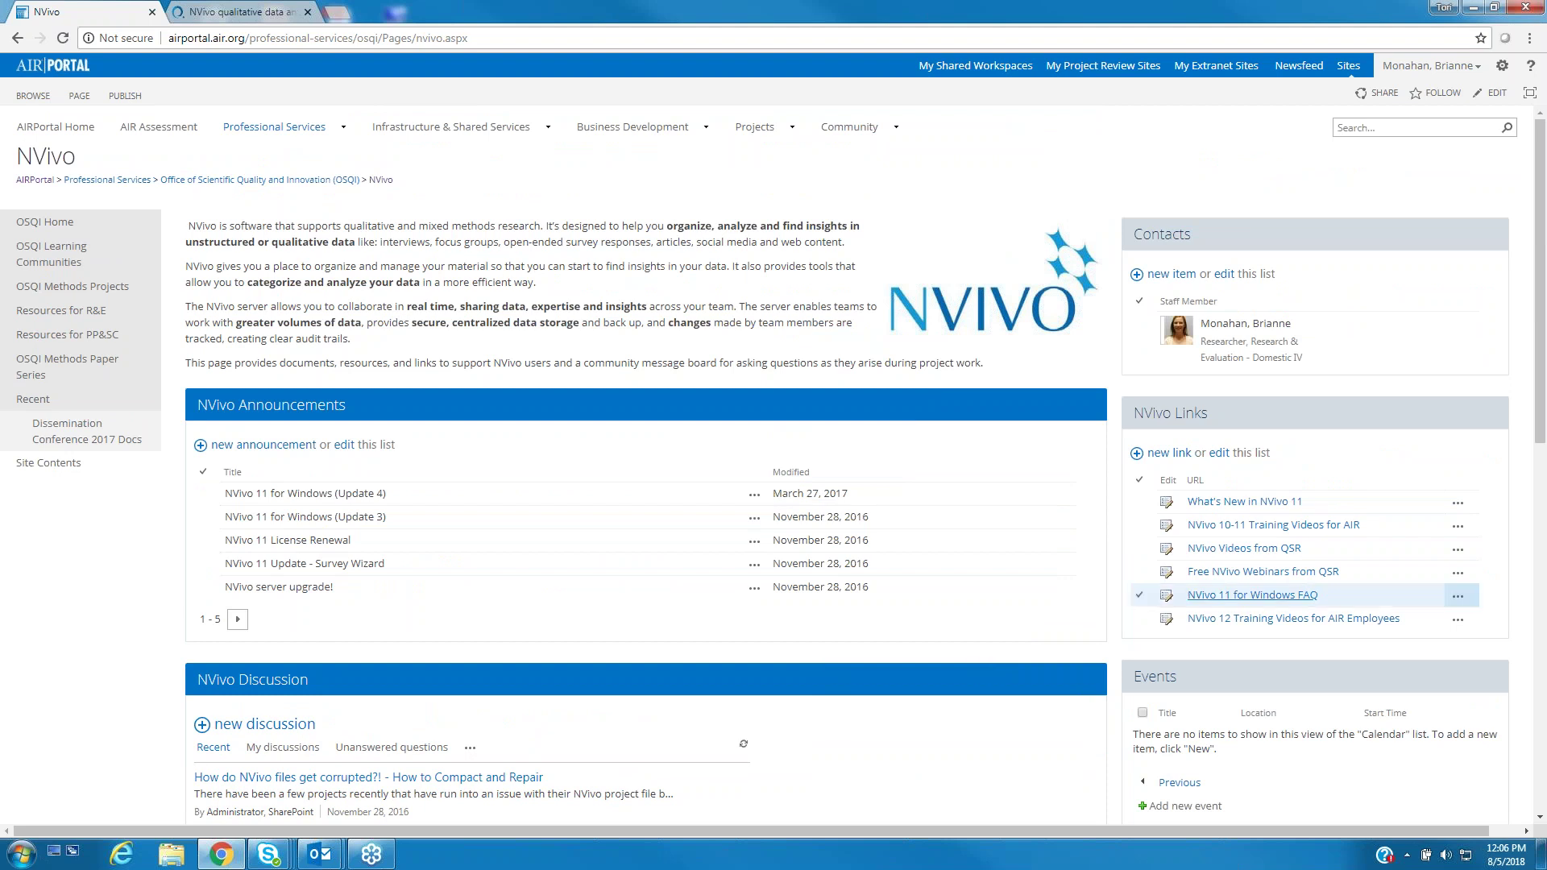
Switch from the browser to NVivo 12 on the desktop and open the recent project "NVivo 12 training".
left_click(1473, 7)
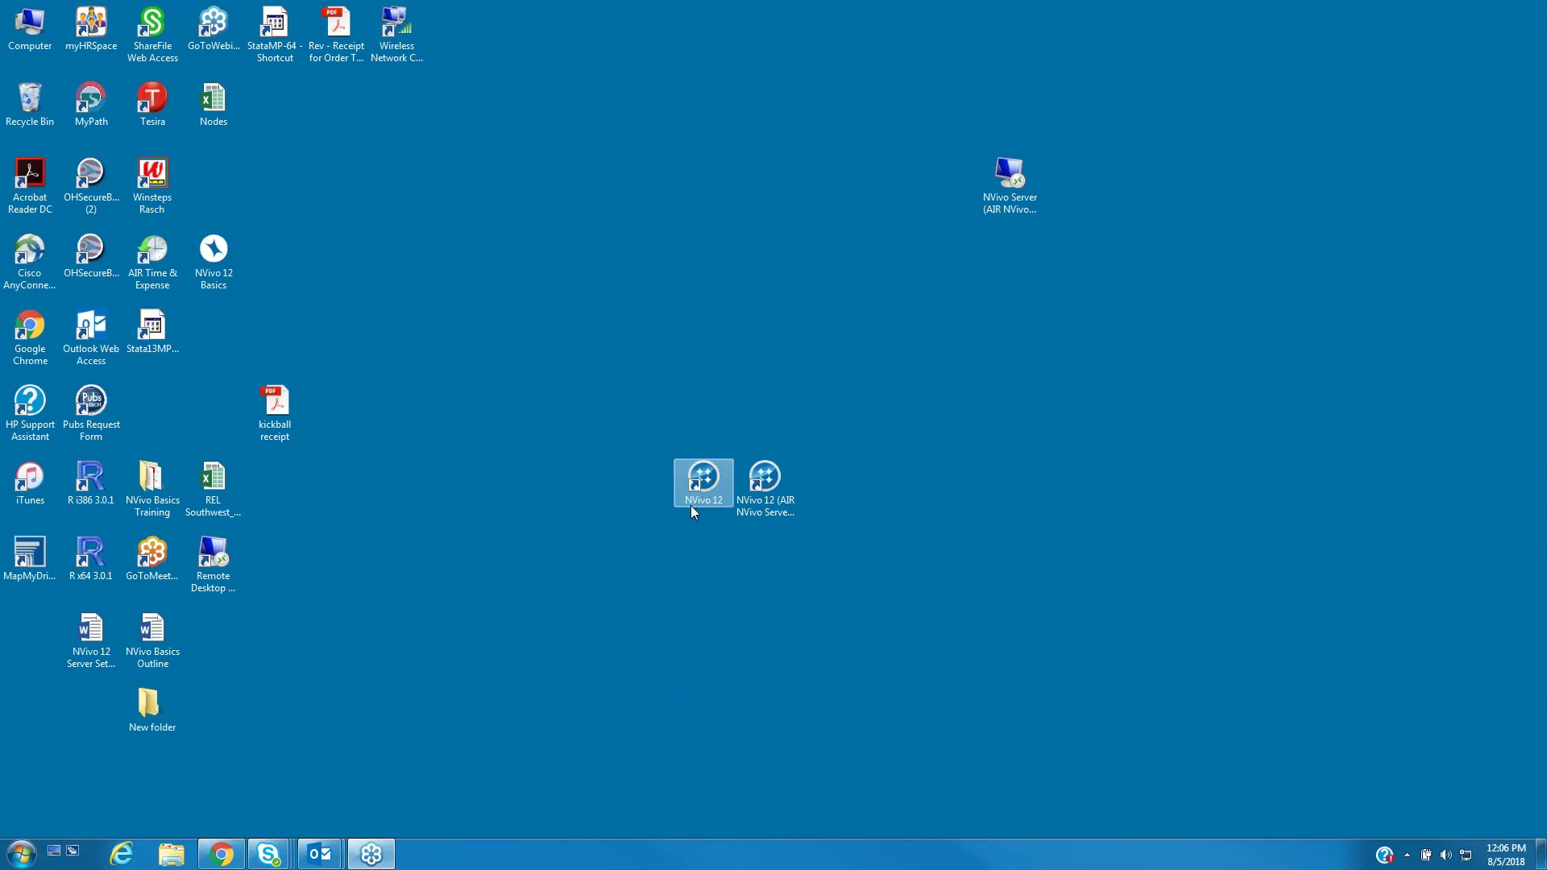
left_click(794, 516)
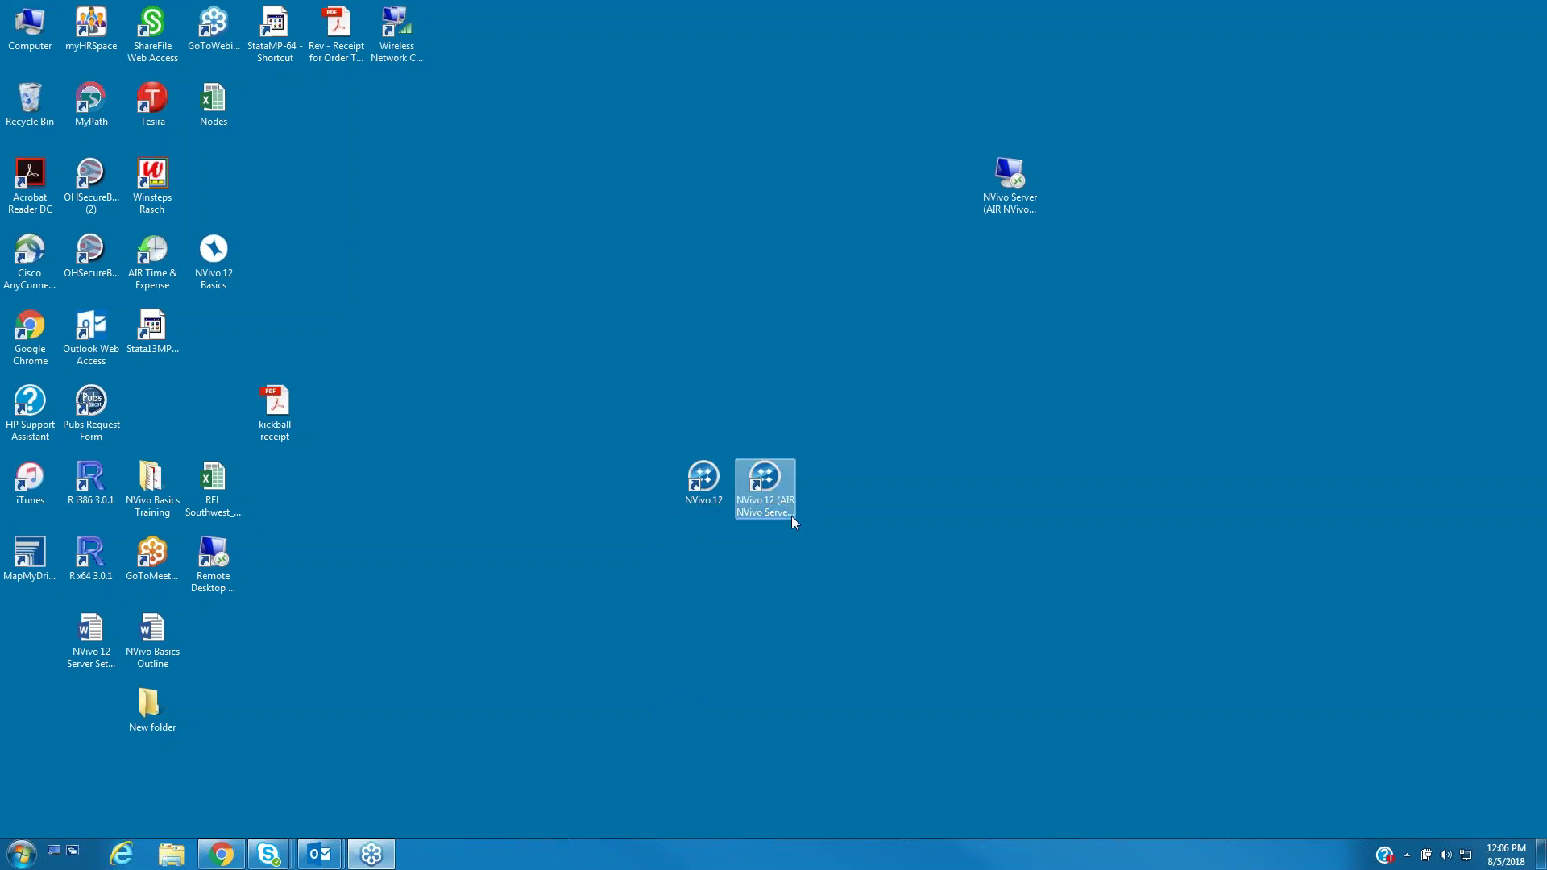
left_click(739, 550)
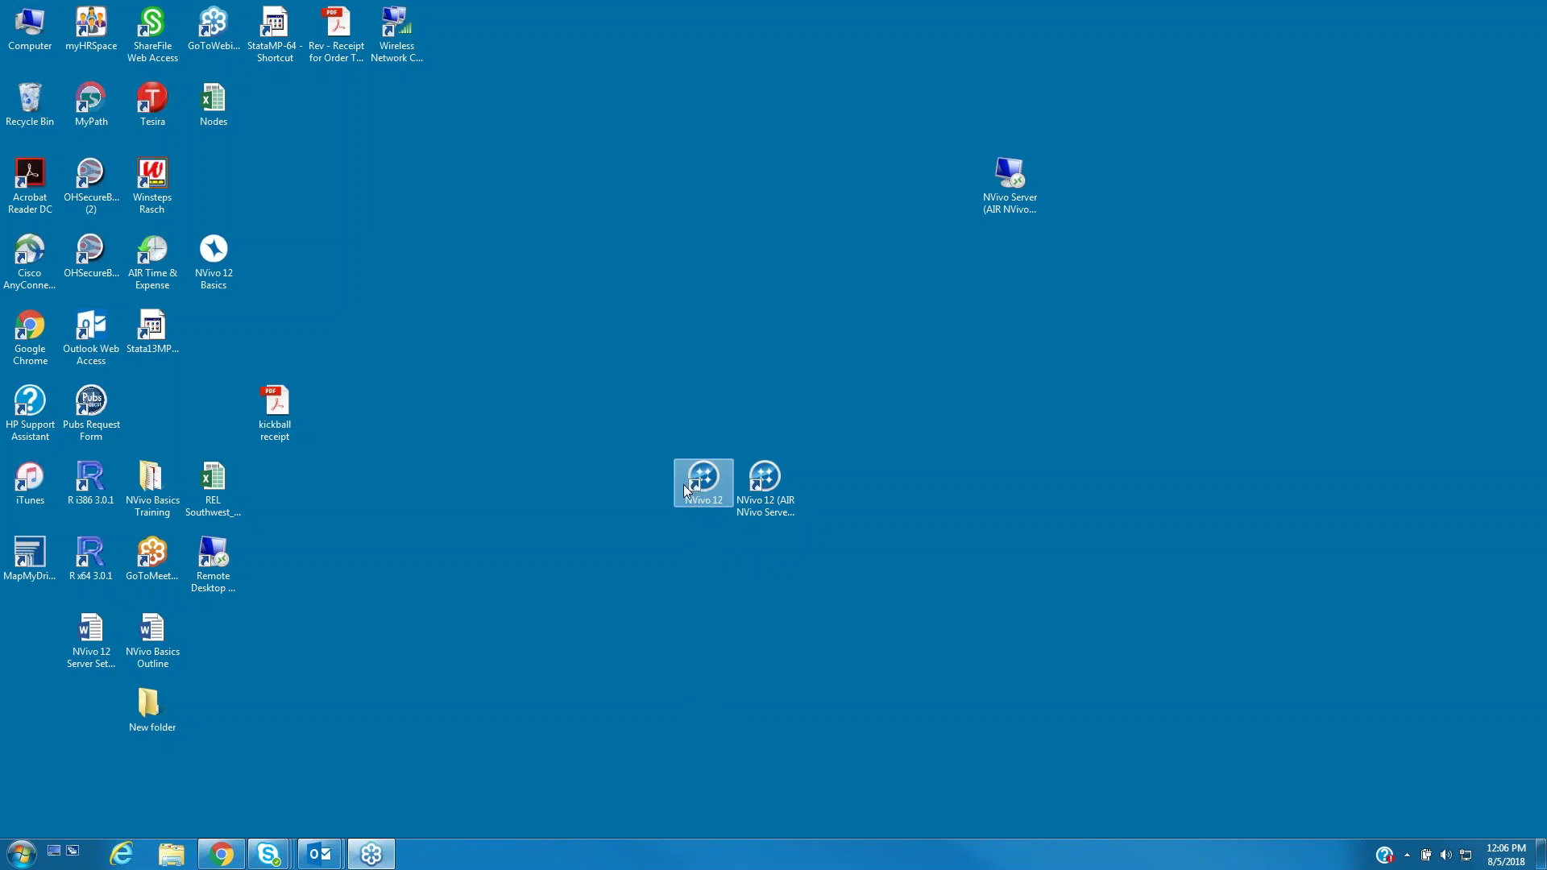
left_click(677, 537)
left_click(785, 520)
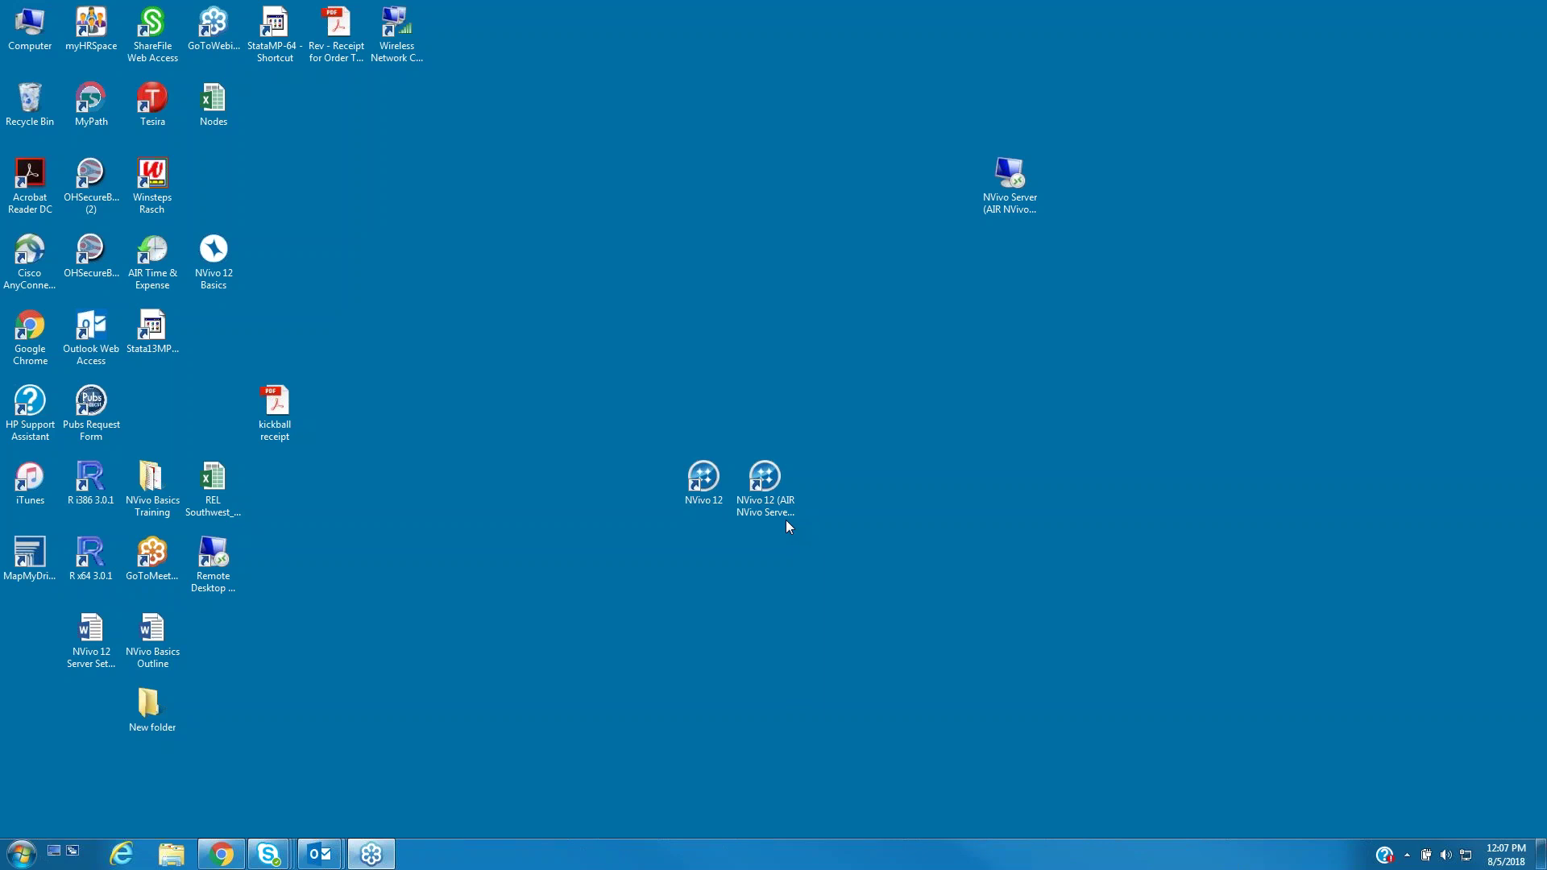
double_click(710, 492)
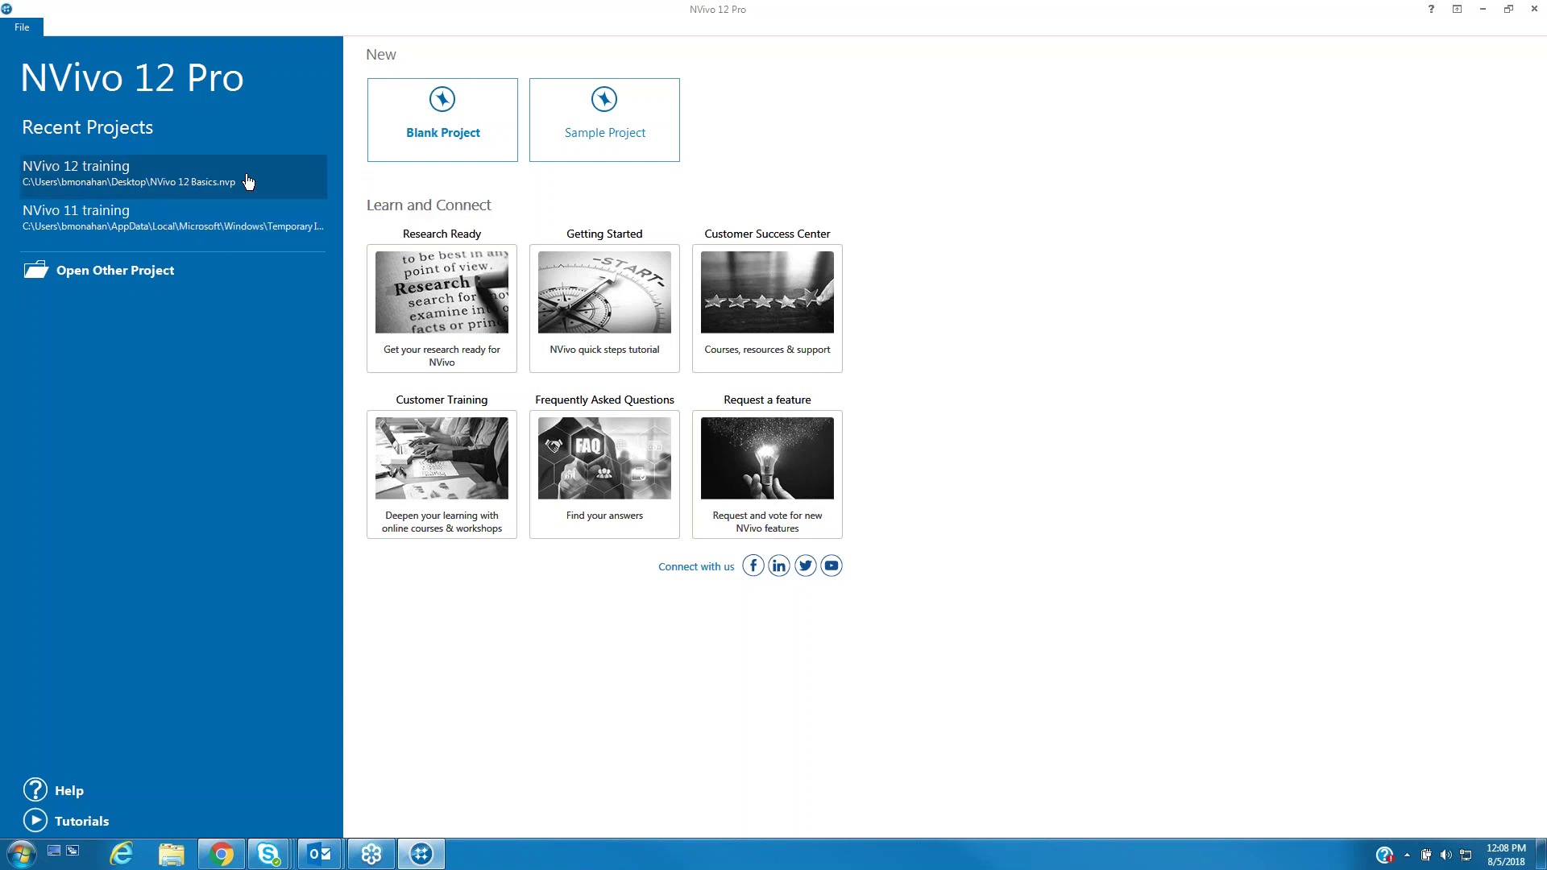
left_click(247, 182)
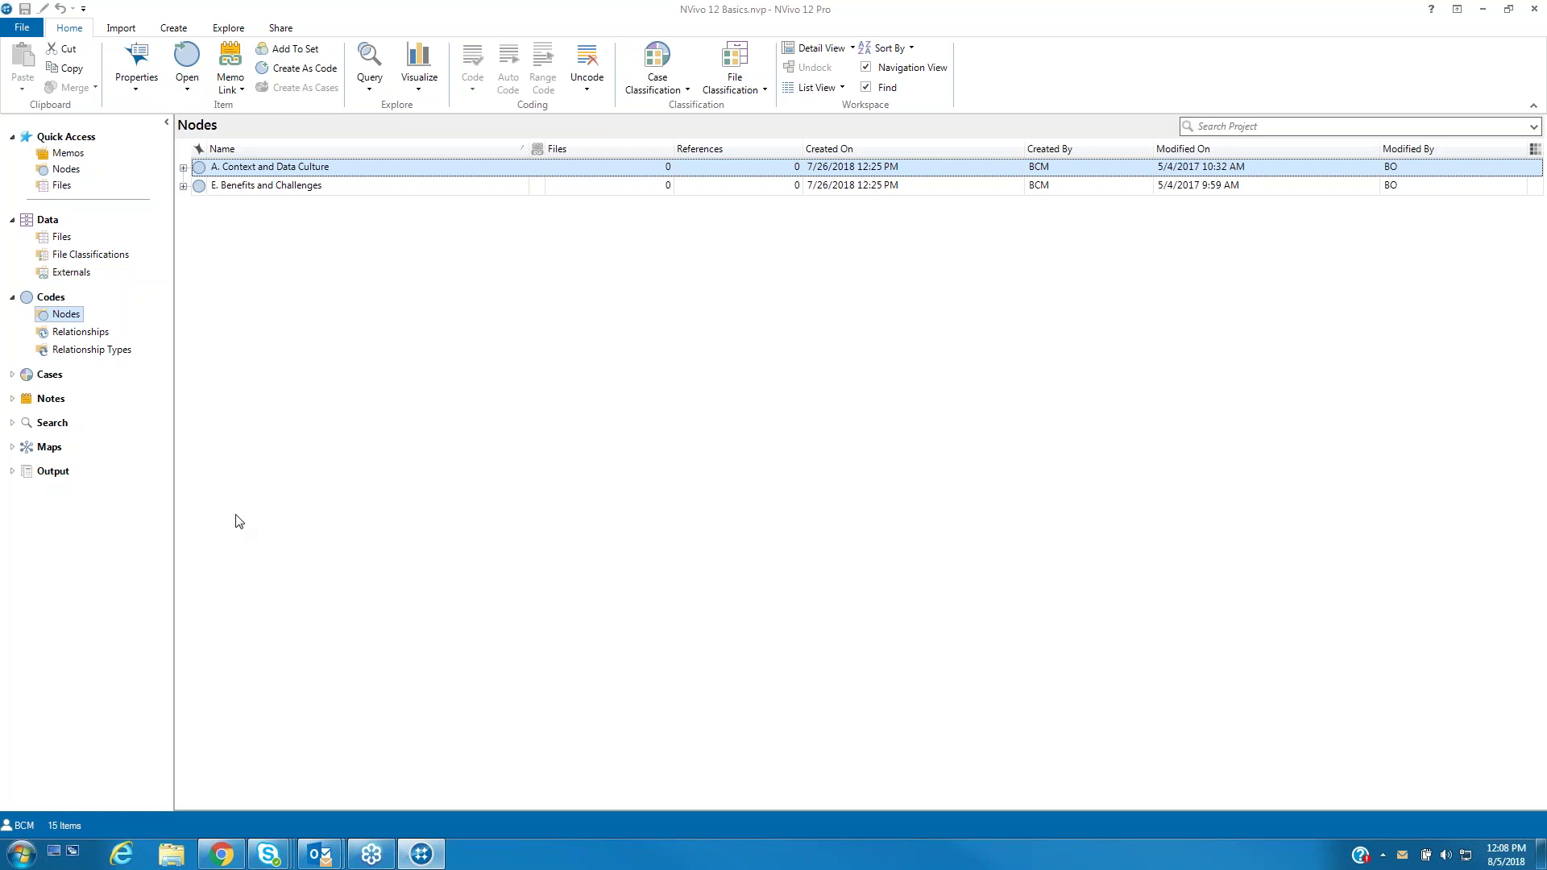
Review the commands available for importing, creating, exploring and sharing, ending on the Home commands.
left_click(123, 29)
left_click(173, 31)
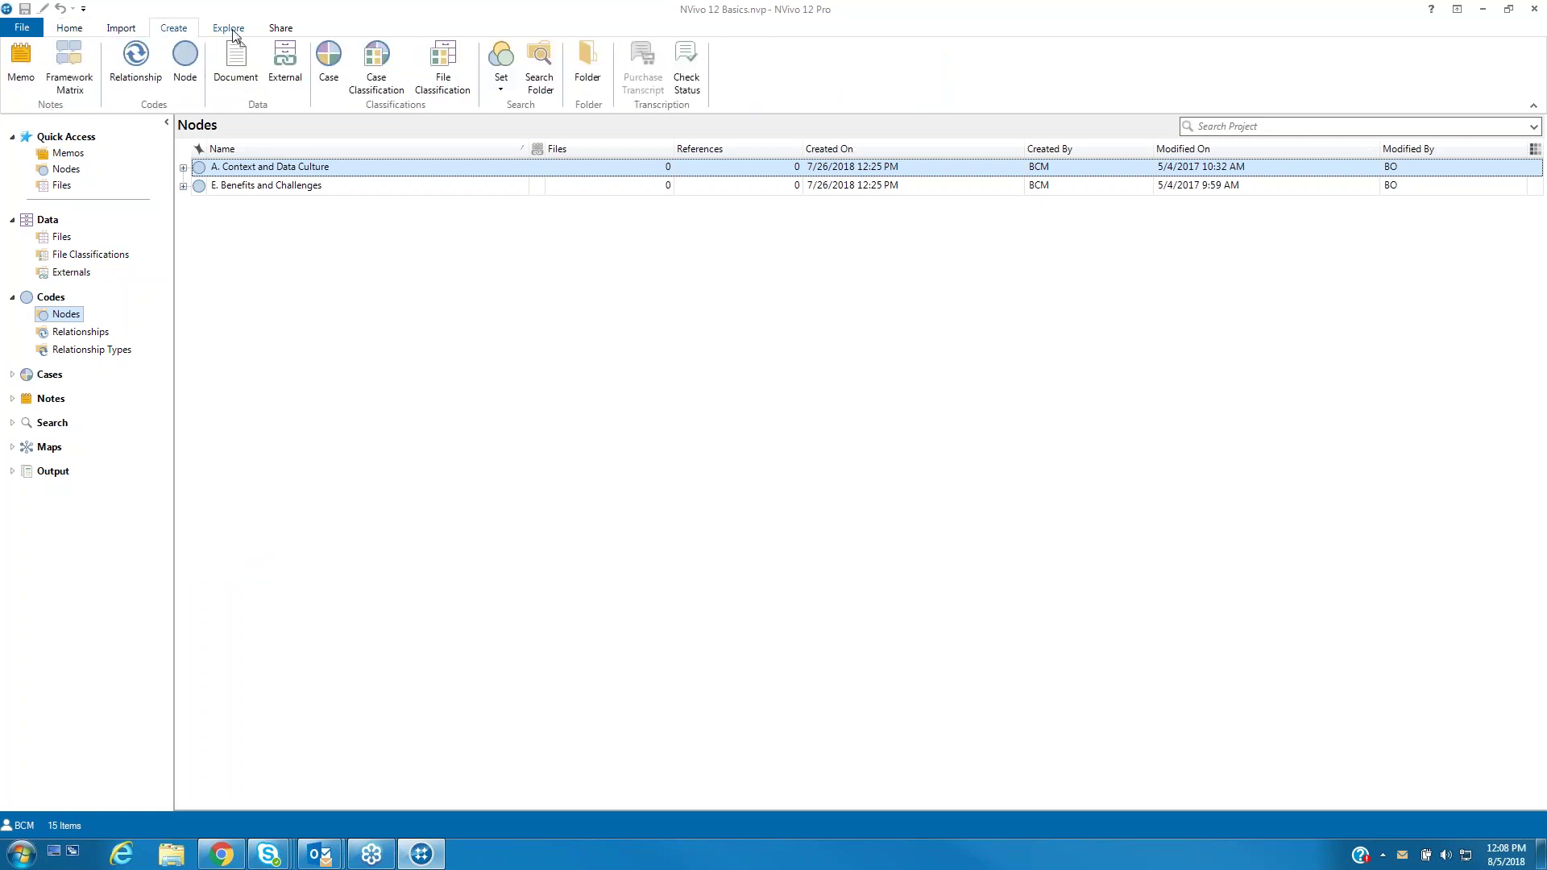
left_click(228, 29)
left_click(286, 37)
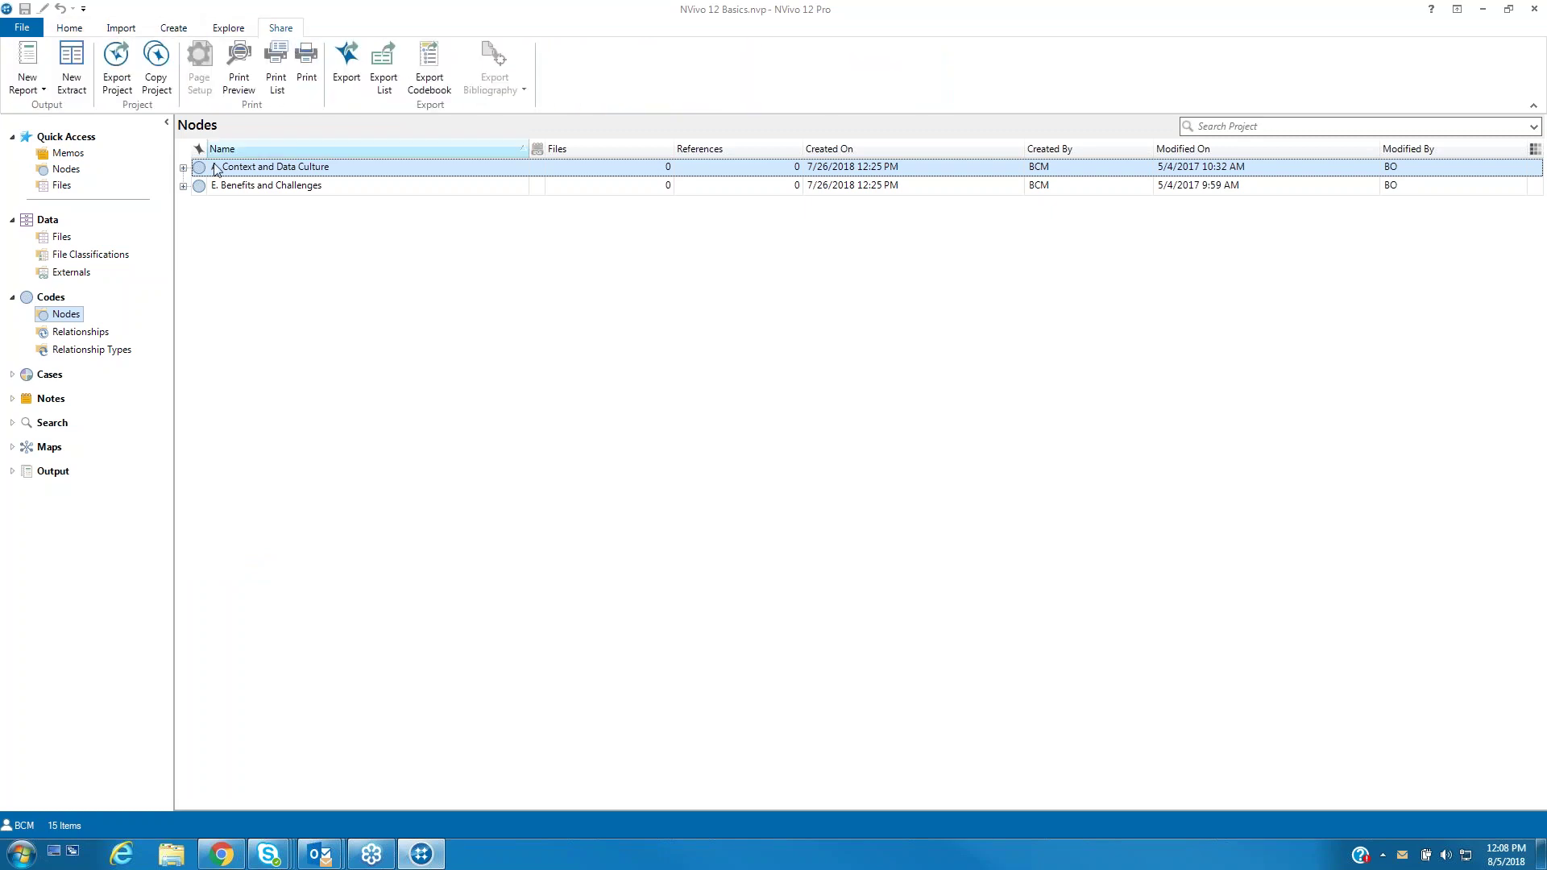
left_click(129, 36)
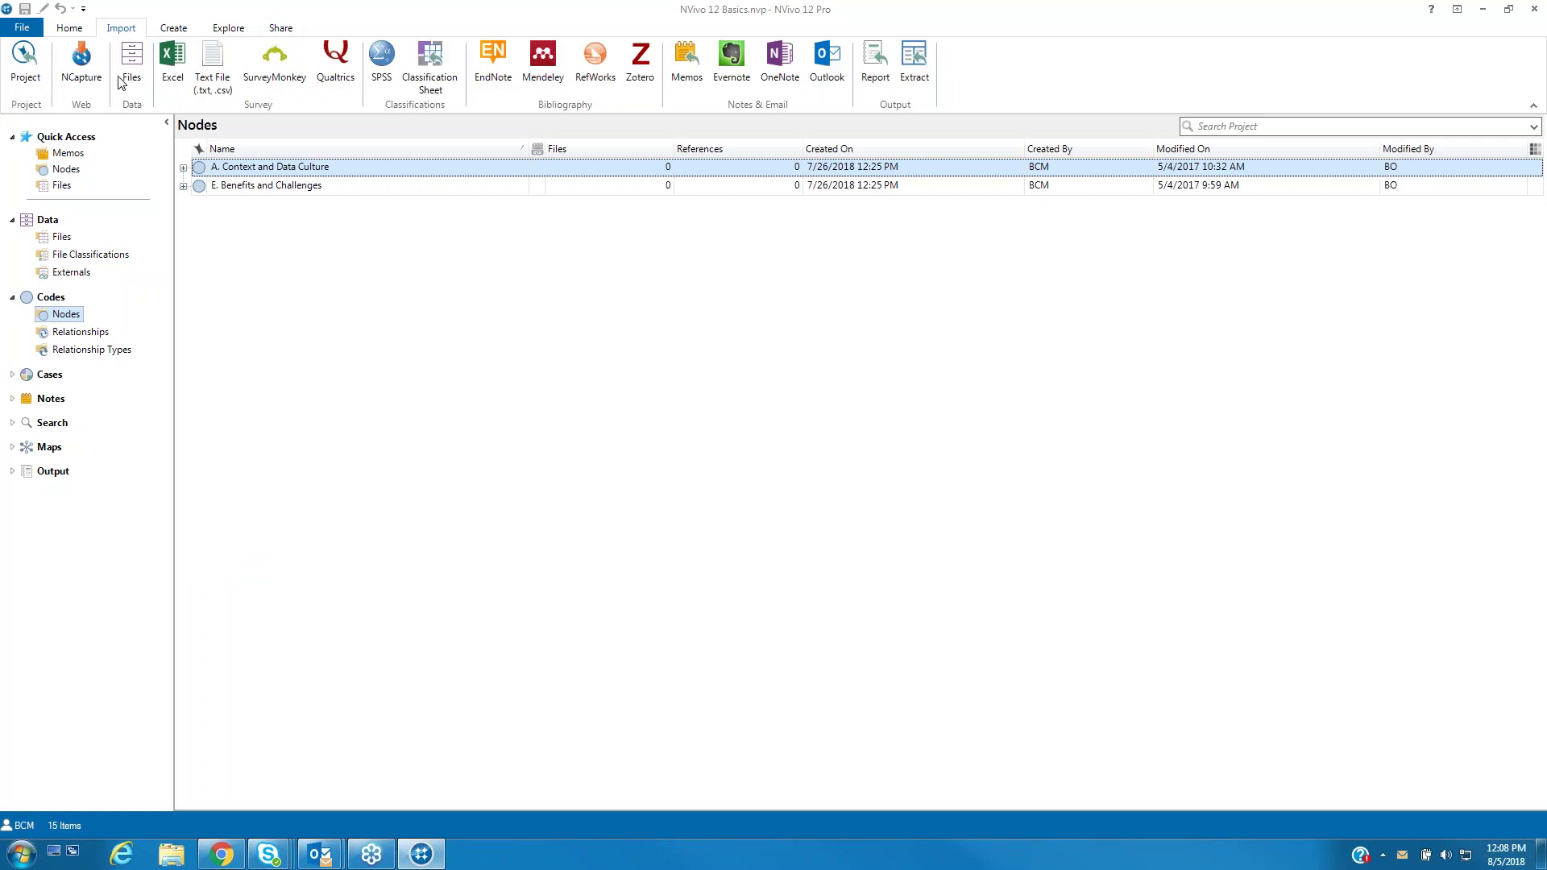
left_click(165, 30)
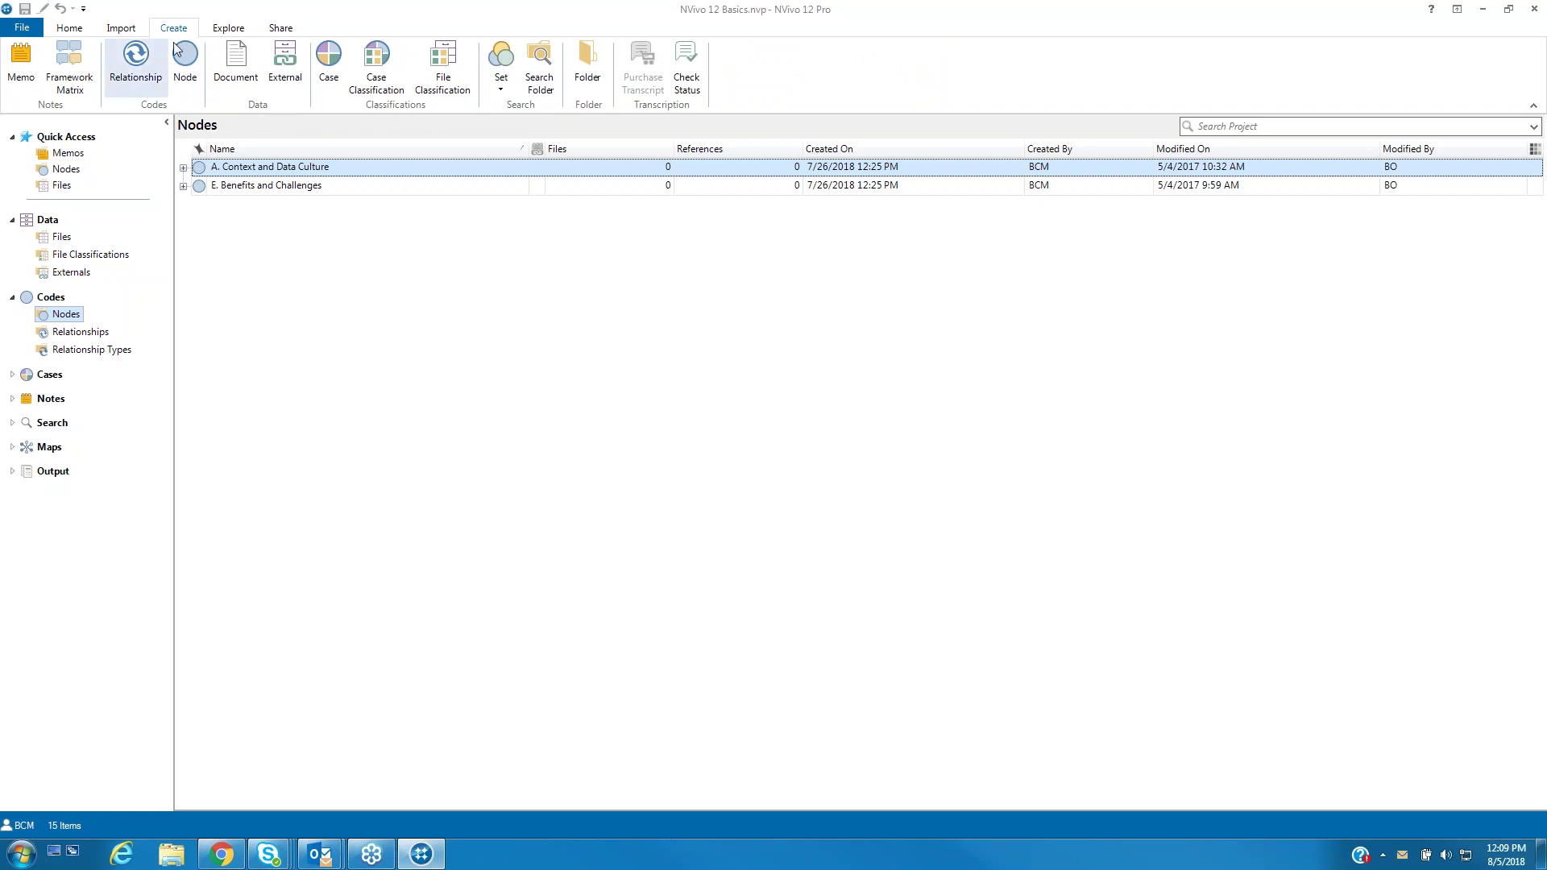
left_click(219, 31)
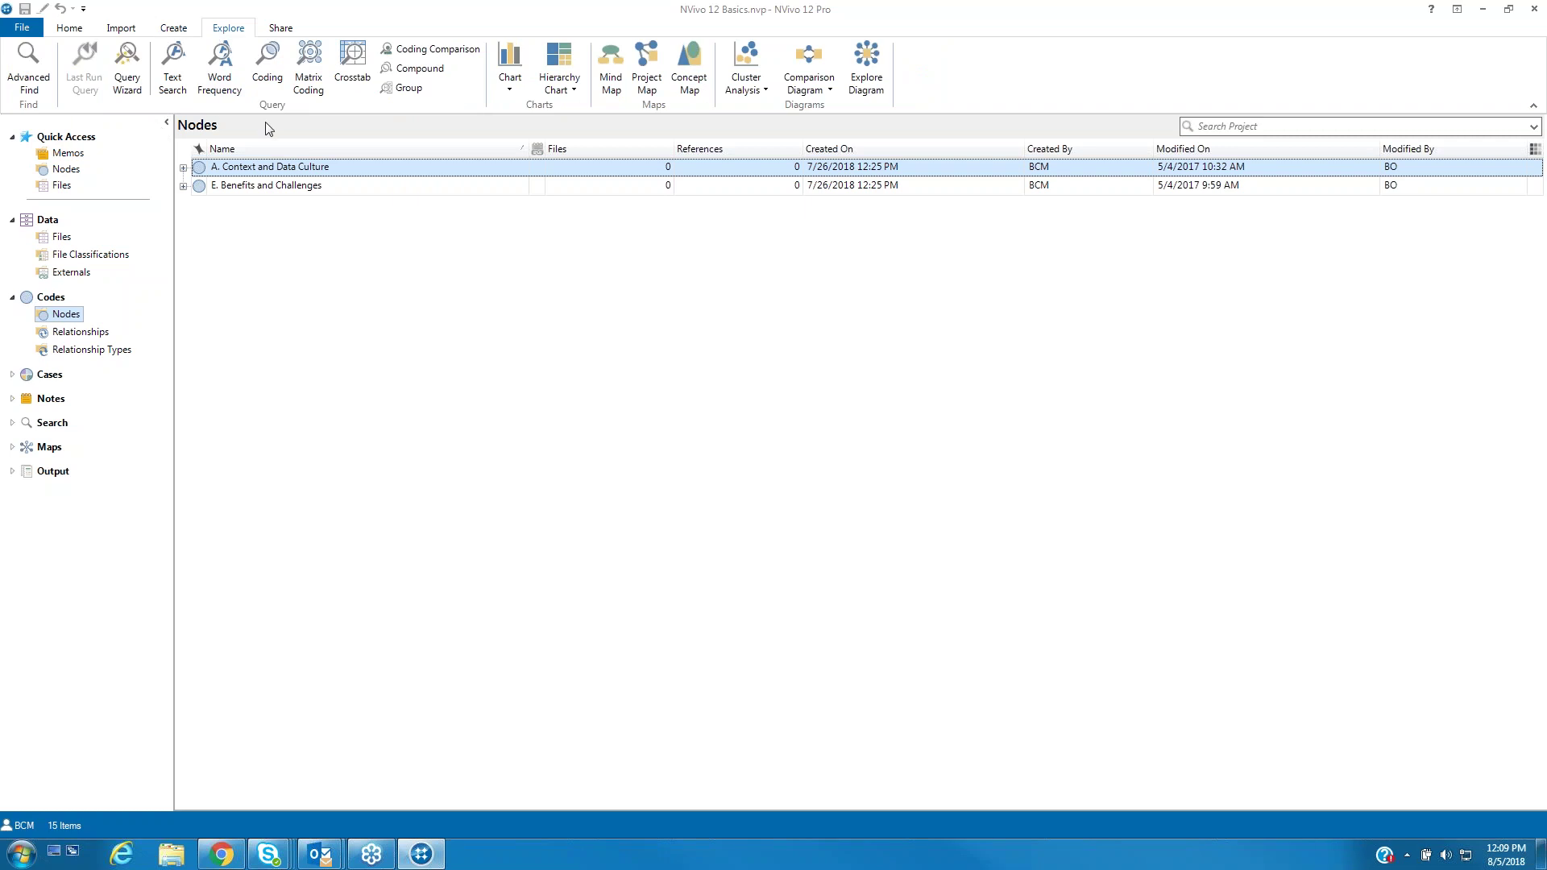
left_click(278, 29)
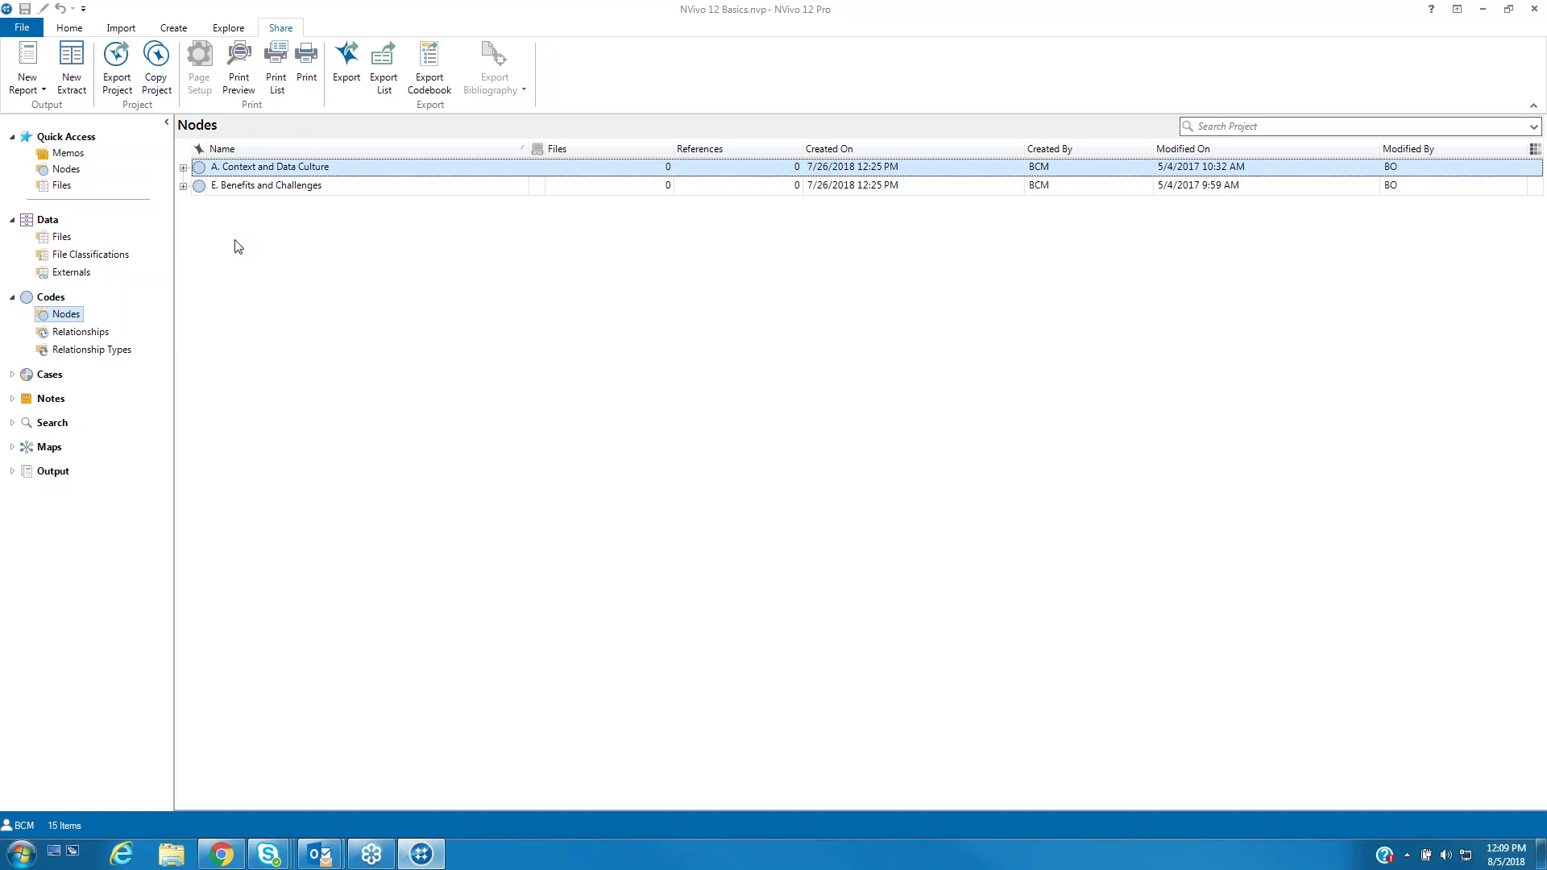
left_click(75, 31)
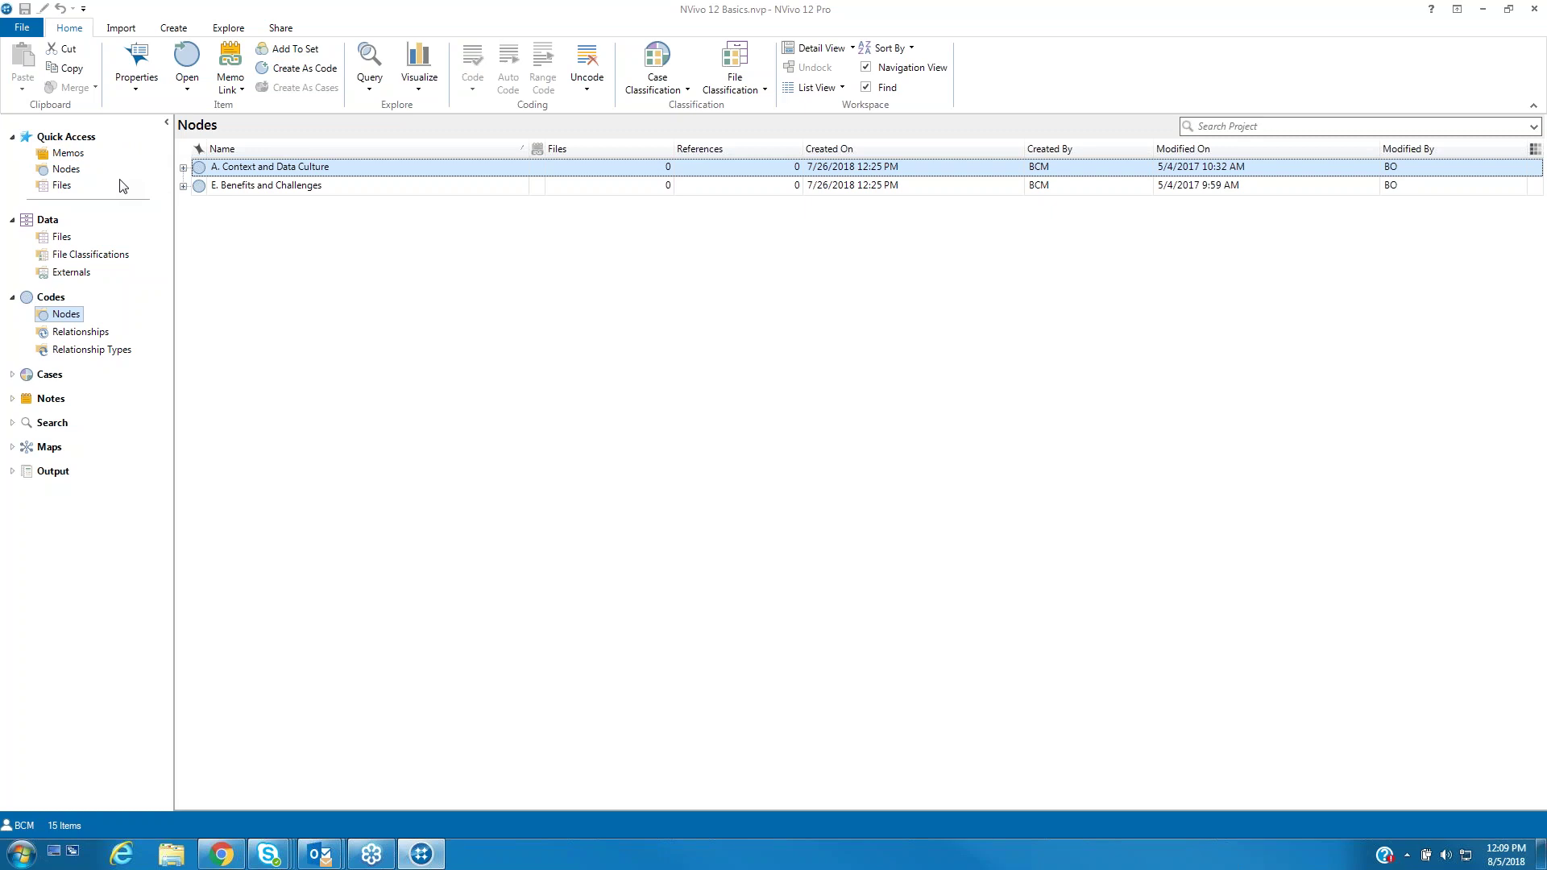
Examine the Nodes list and the contents of the Cases and Data groups in the project navigation.
left_click(66, 169)
left_click(12, 375)
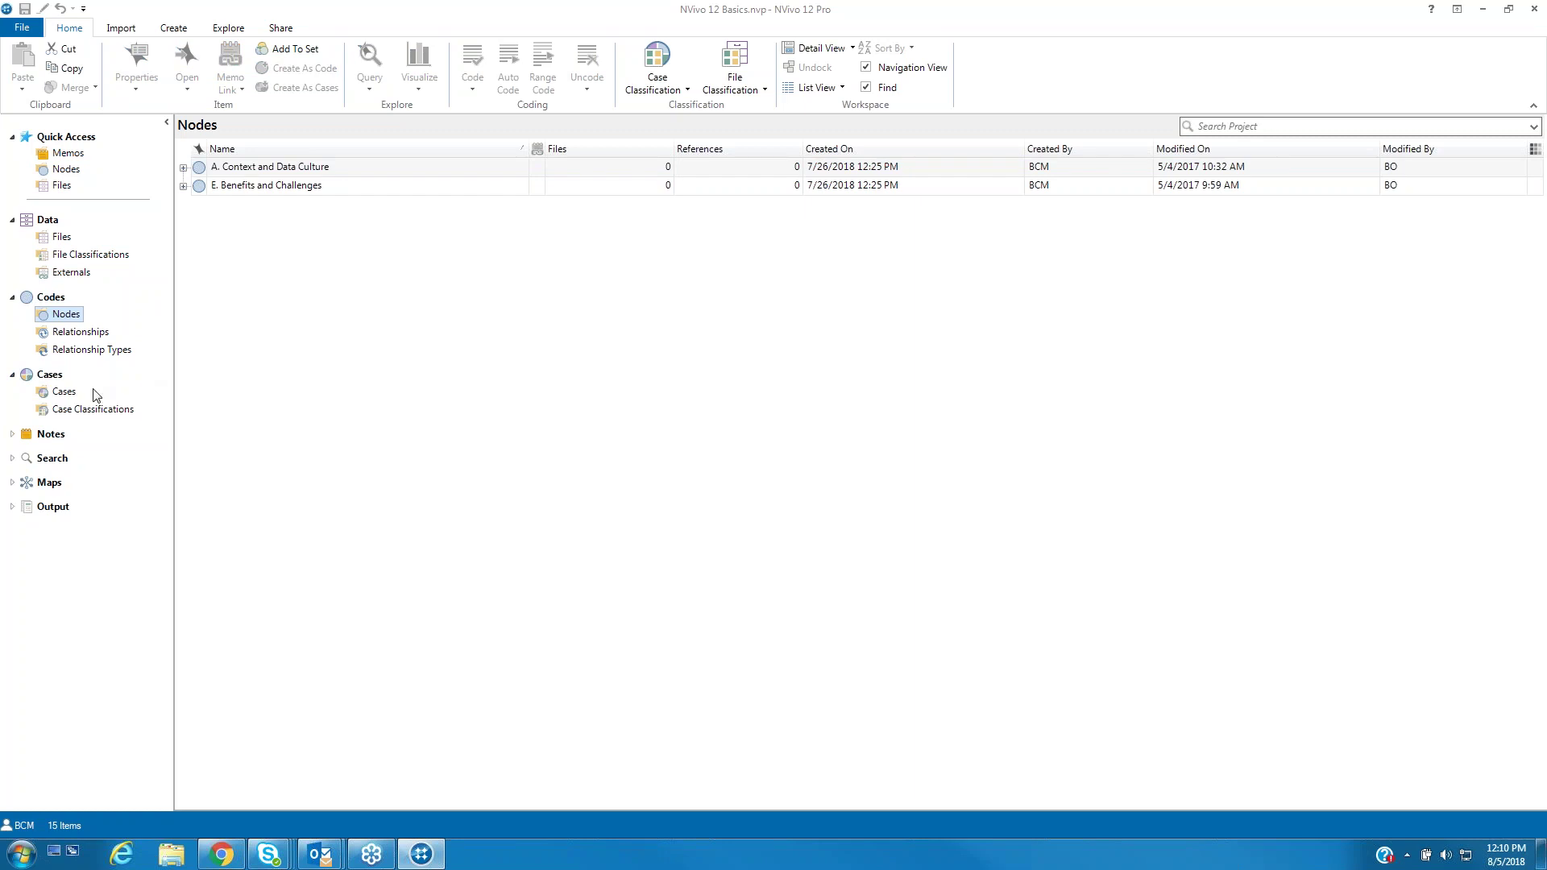
left_click(12, 375)
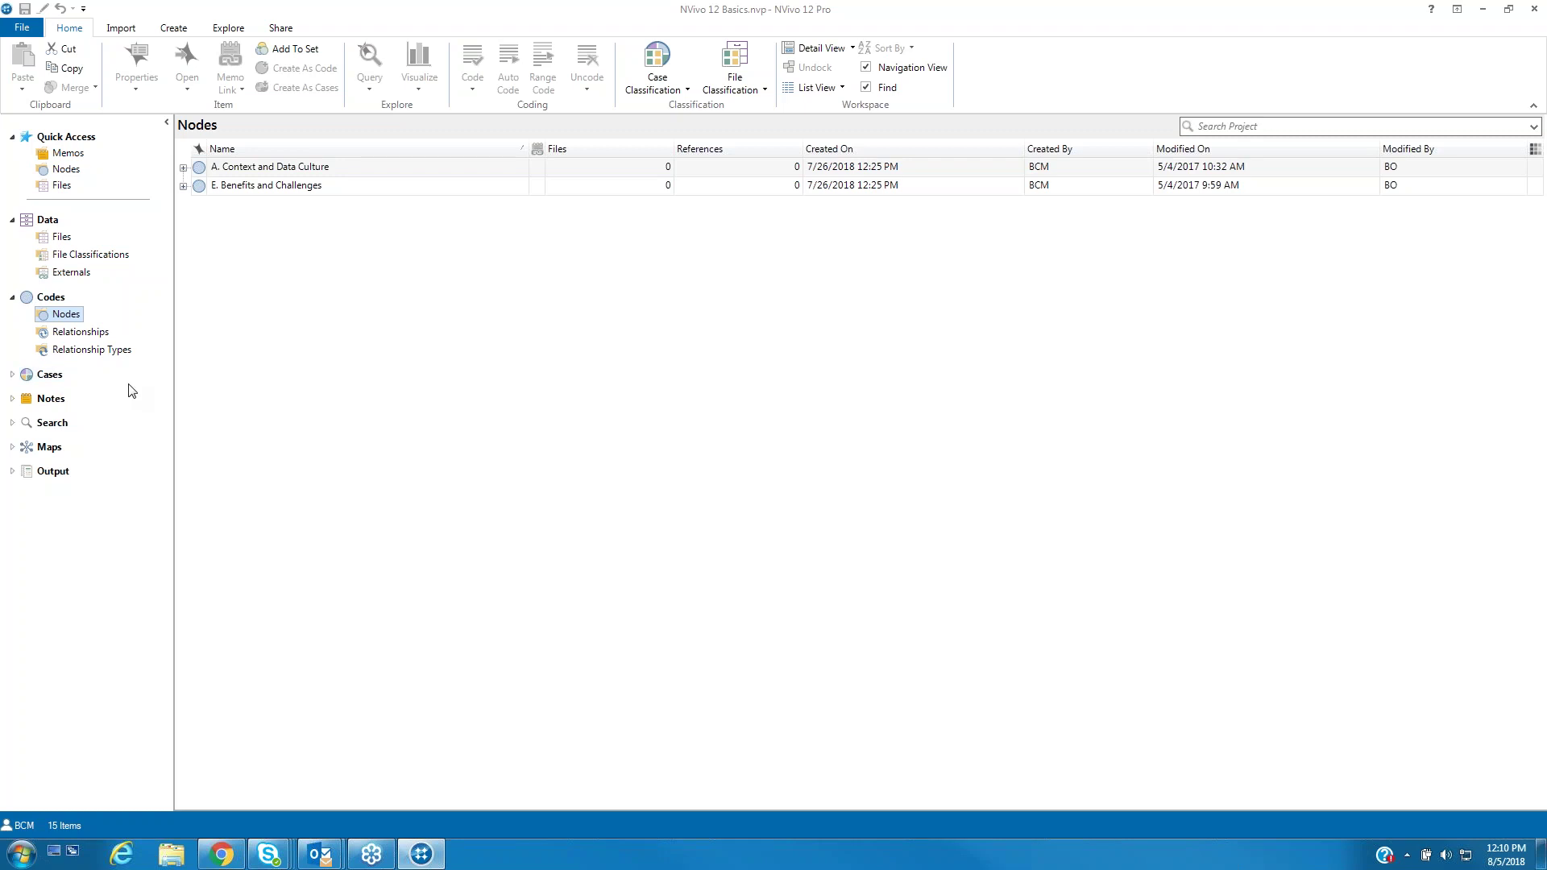
double_click(46, 219)
left_click(11, 219)
Import the Word and PDF versions of Teacher Focus Group Example from the NVivo Basics Training folder into the project's Files.
left_click(61, 237)
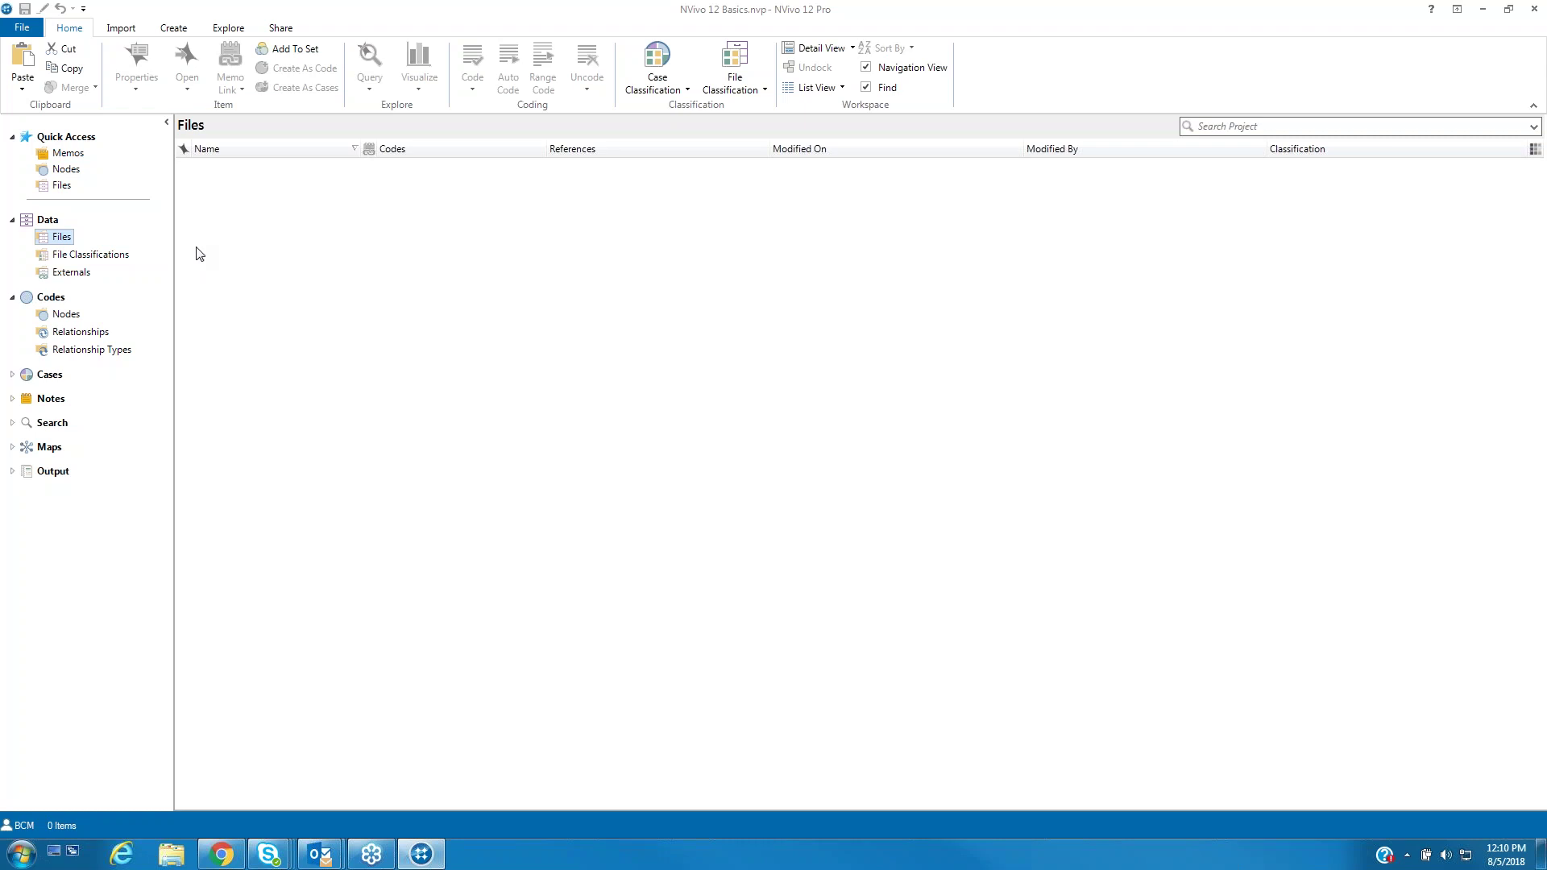
left_click(121, 32)
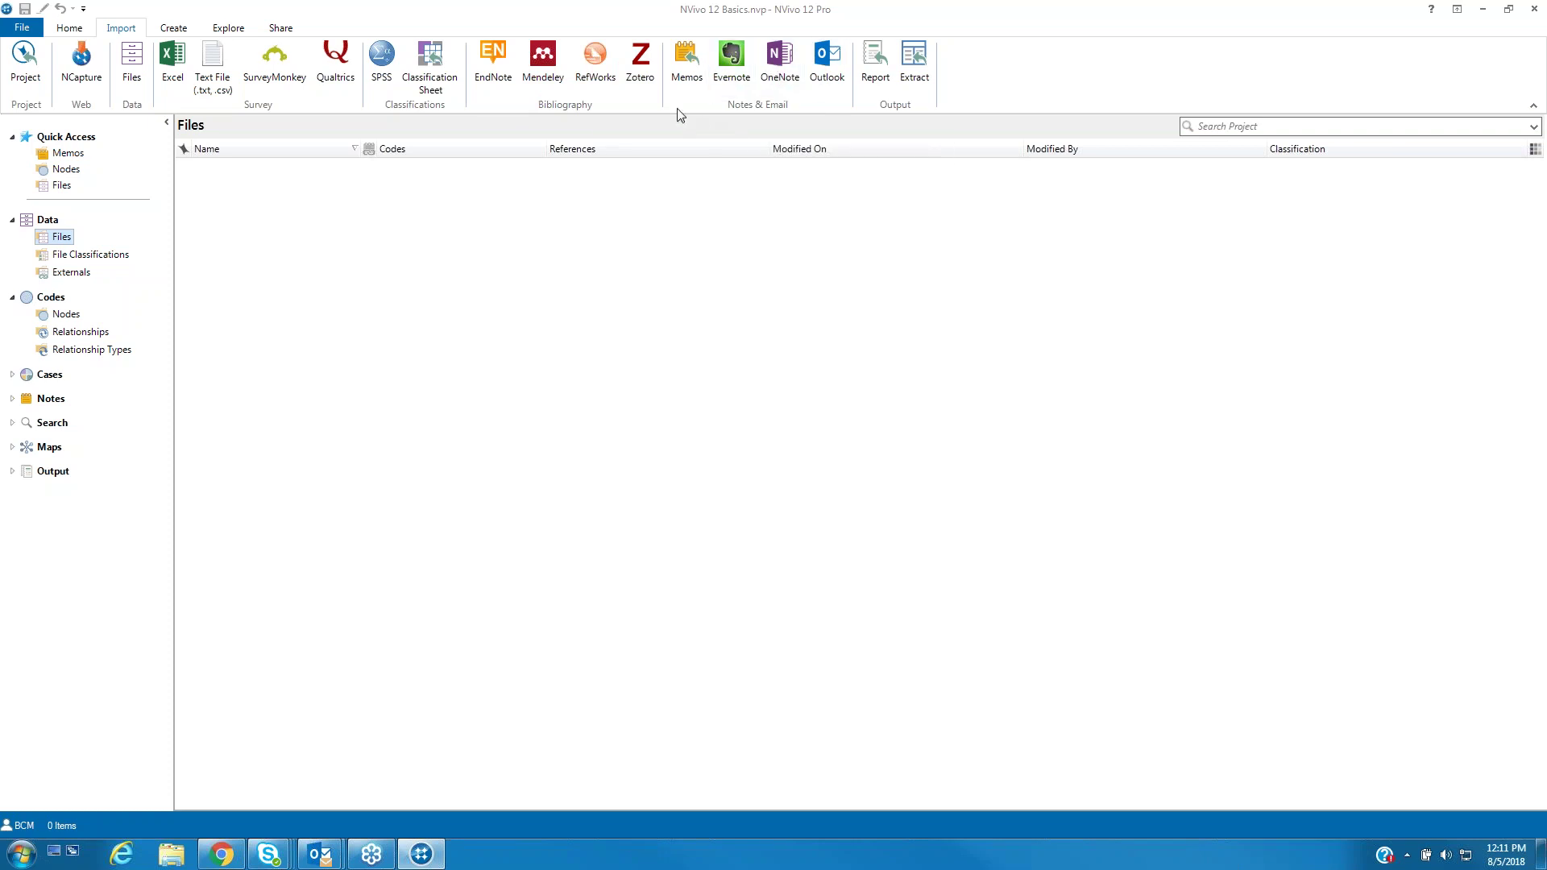
left_click(132, 76)
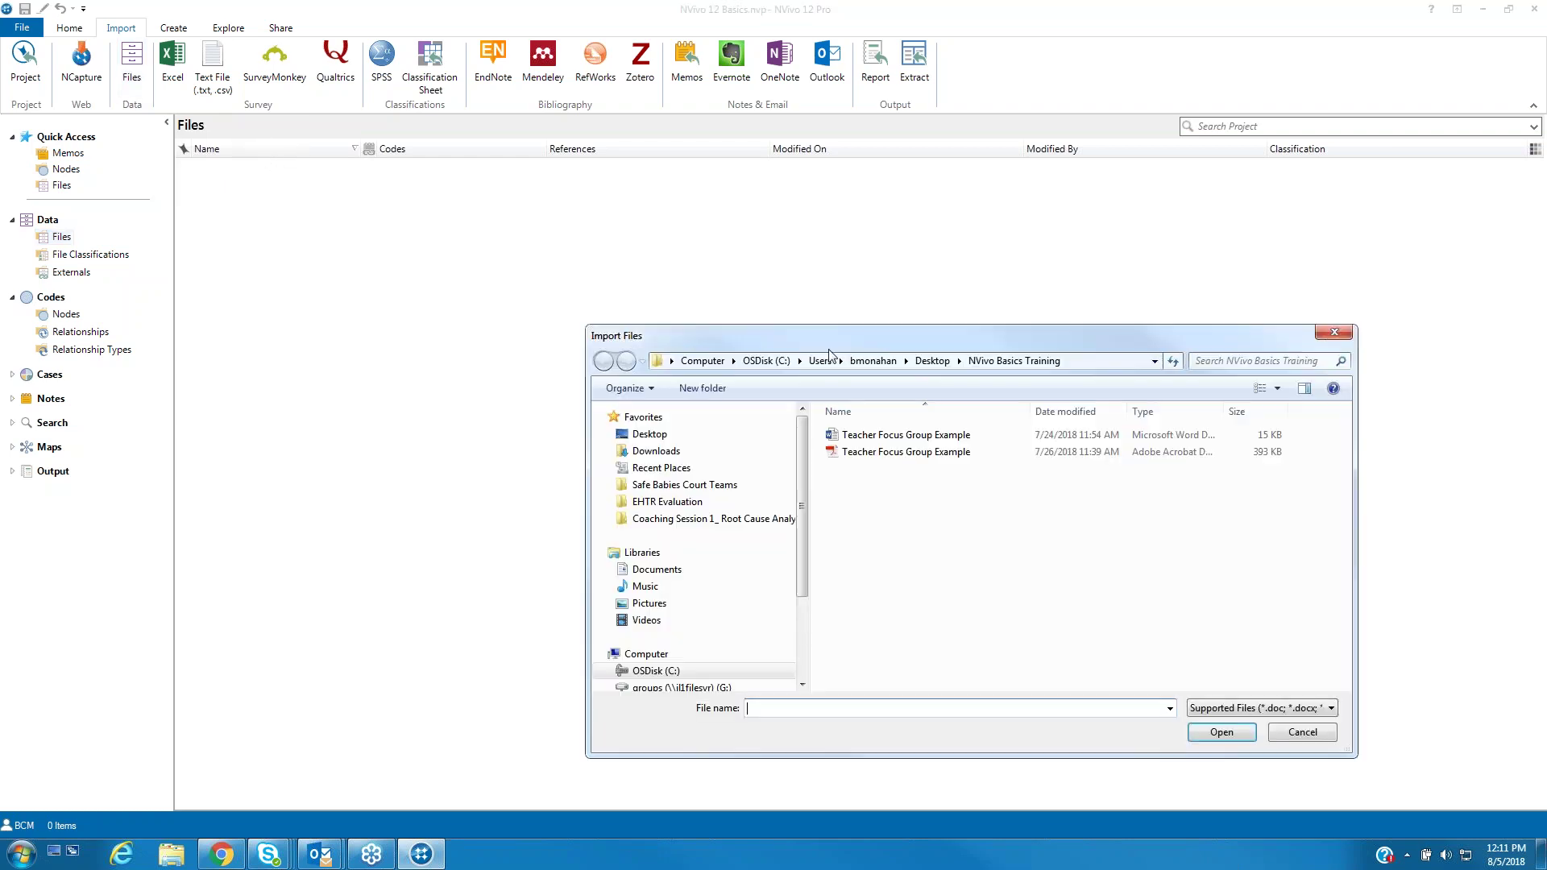
left_click_drag(816, 334, 631, 212)
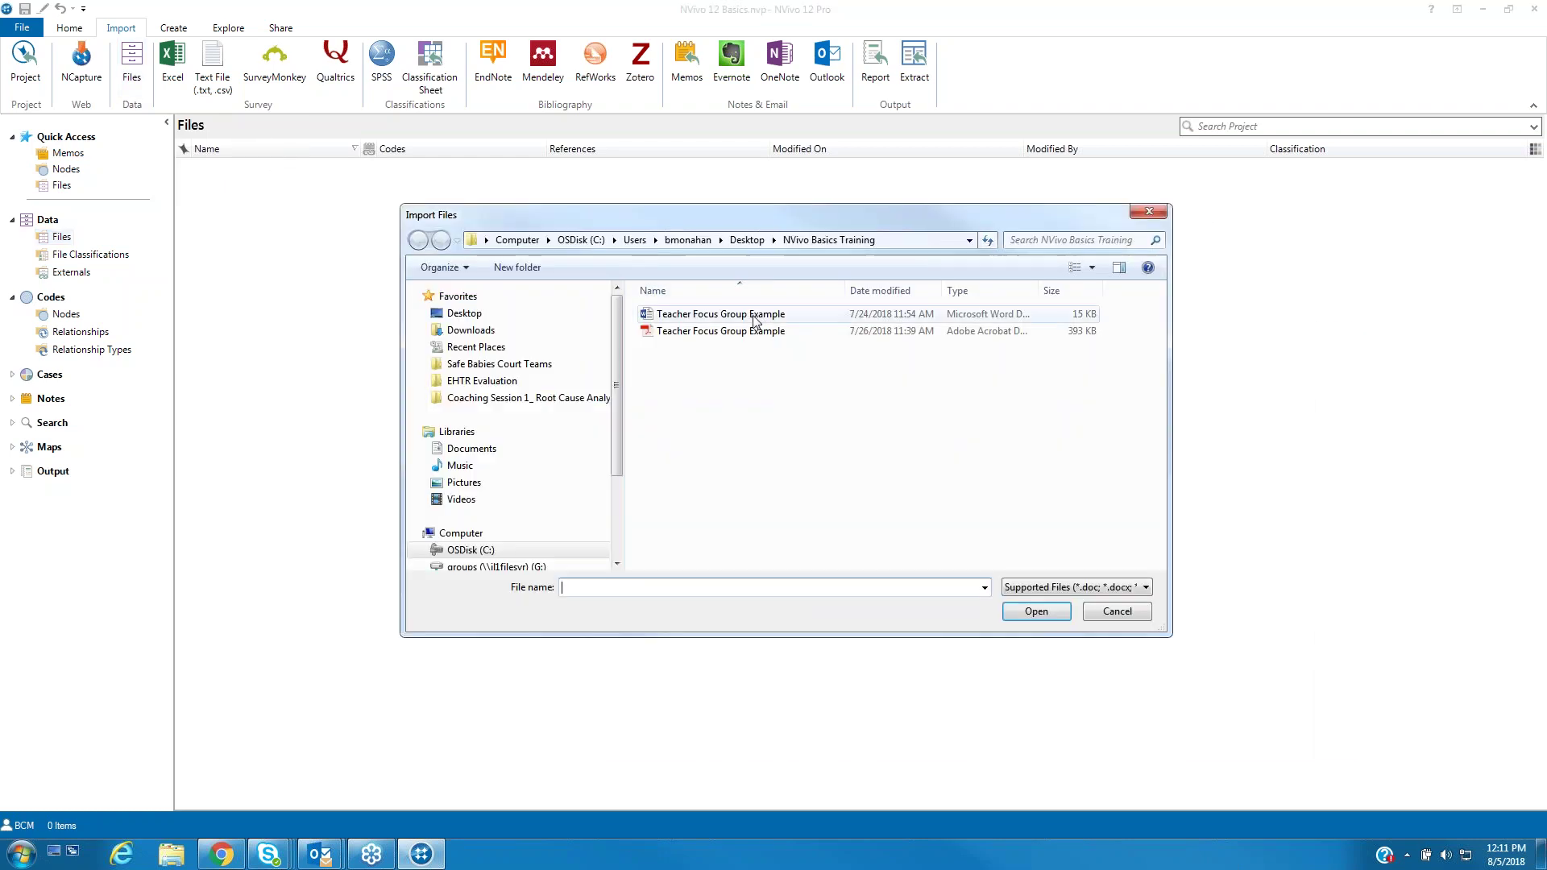
left_click(755, 315)
left_click(758, 331, "shift")
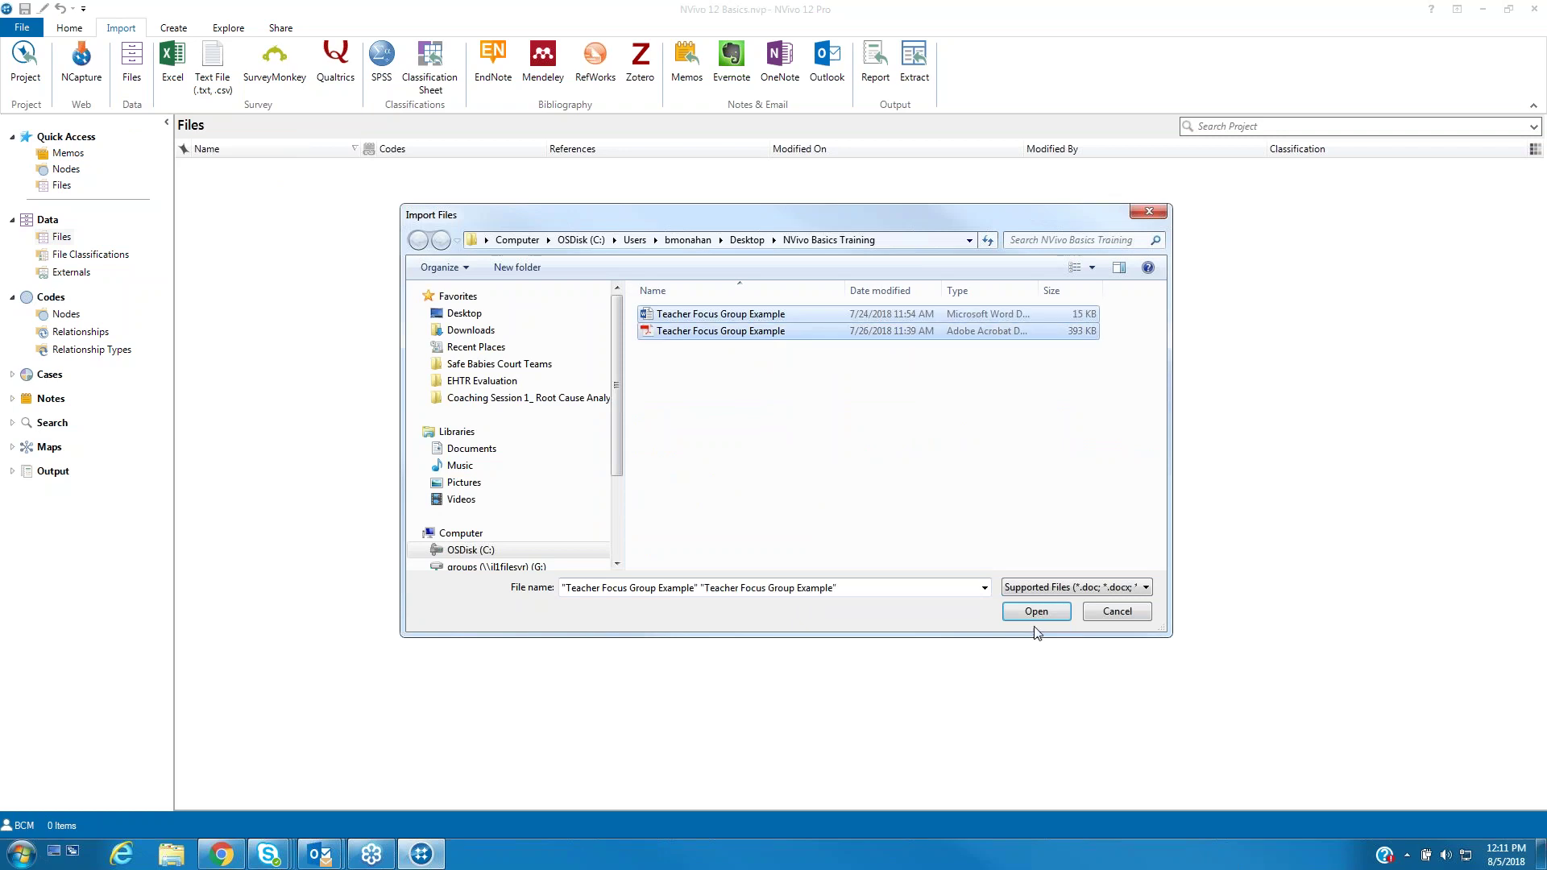
left_click(1036, 612)
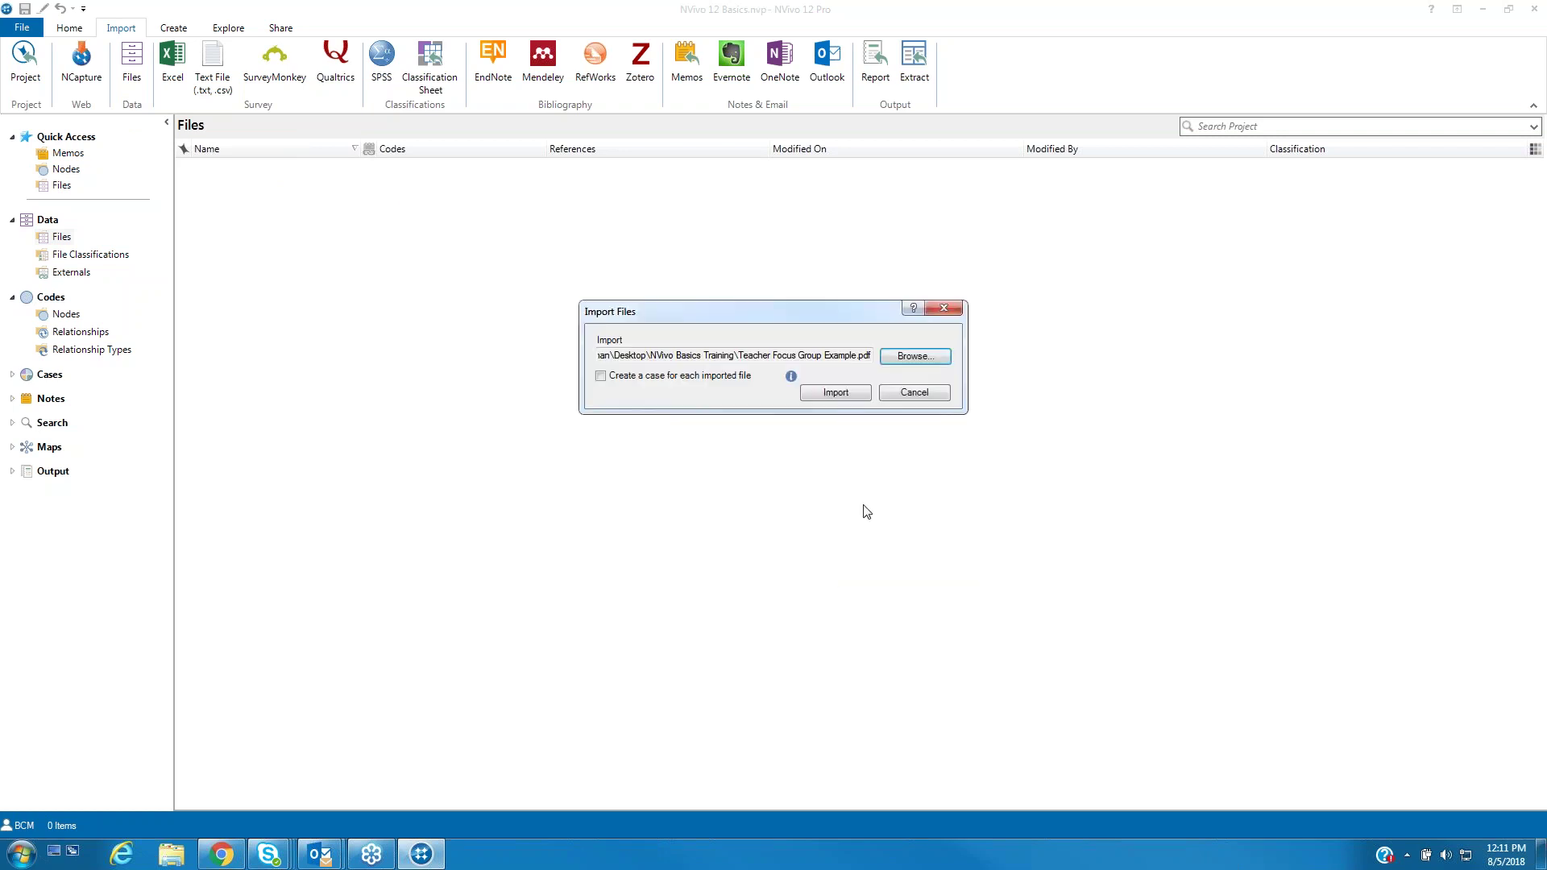
left_click(835, 394)
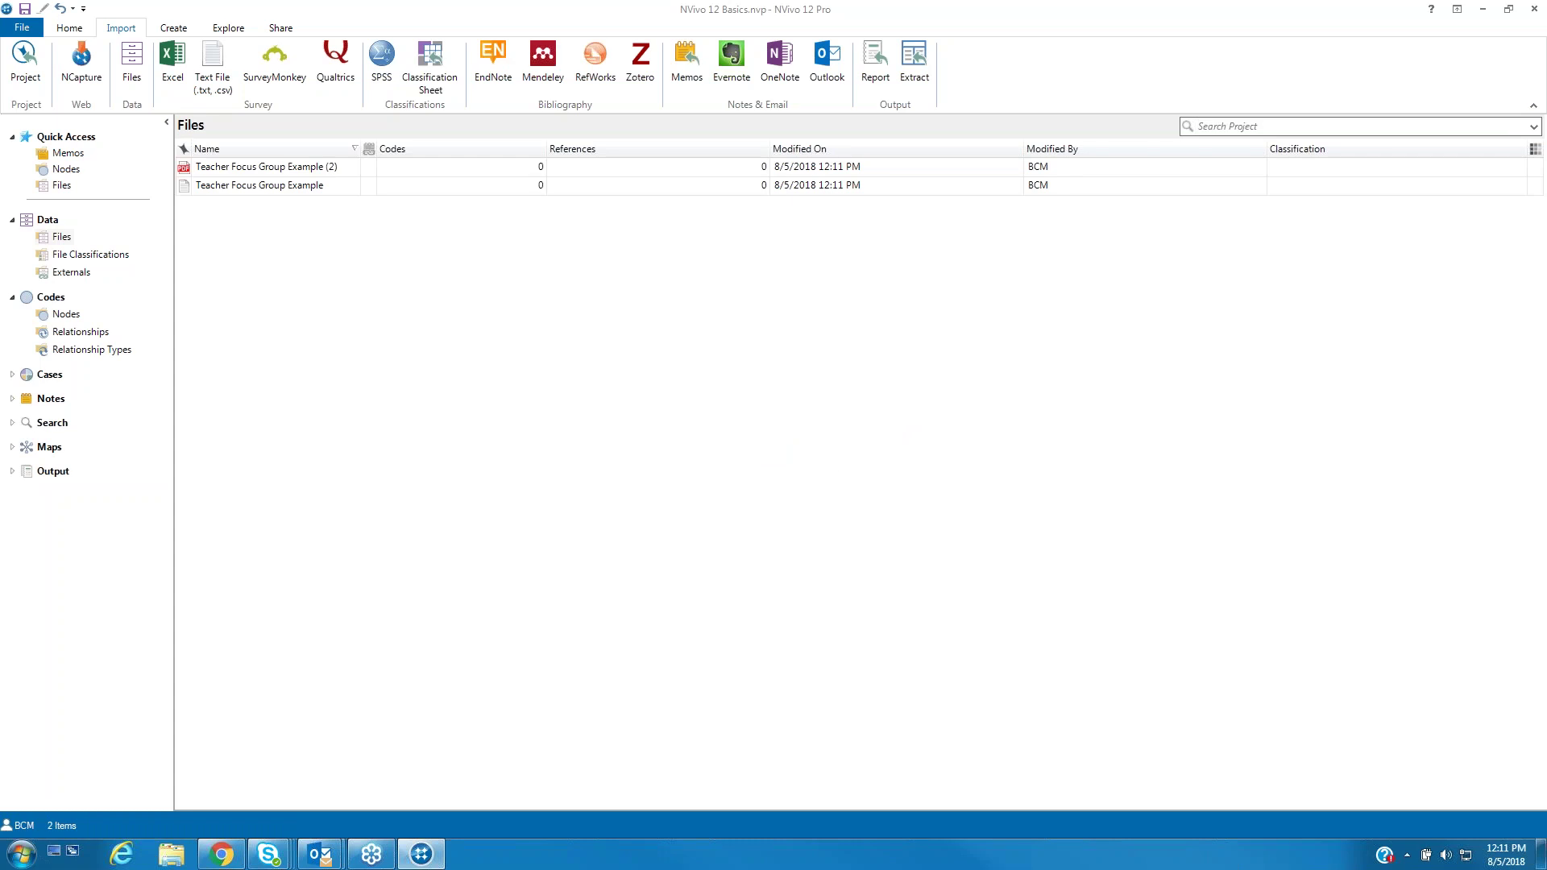
right_click(67, 241)
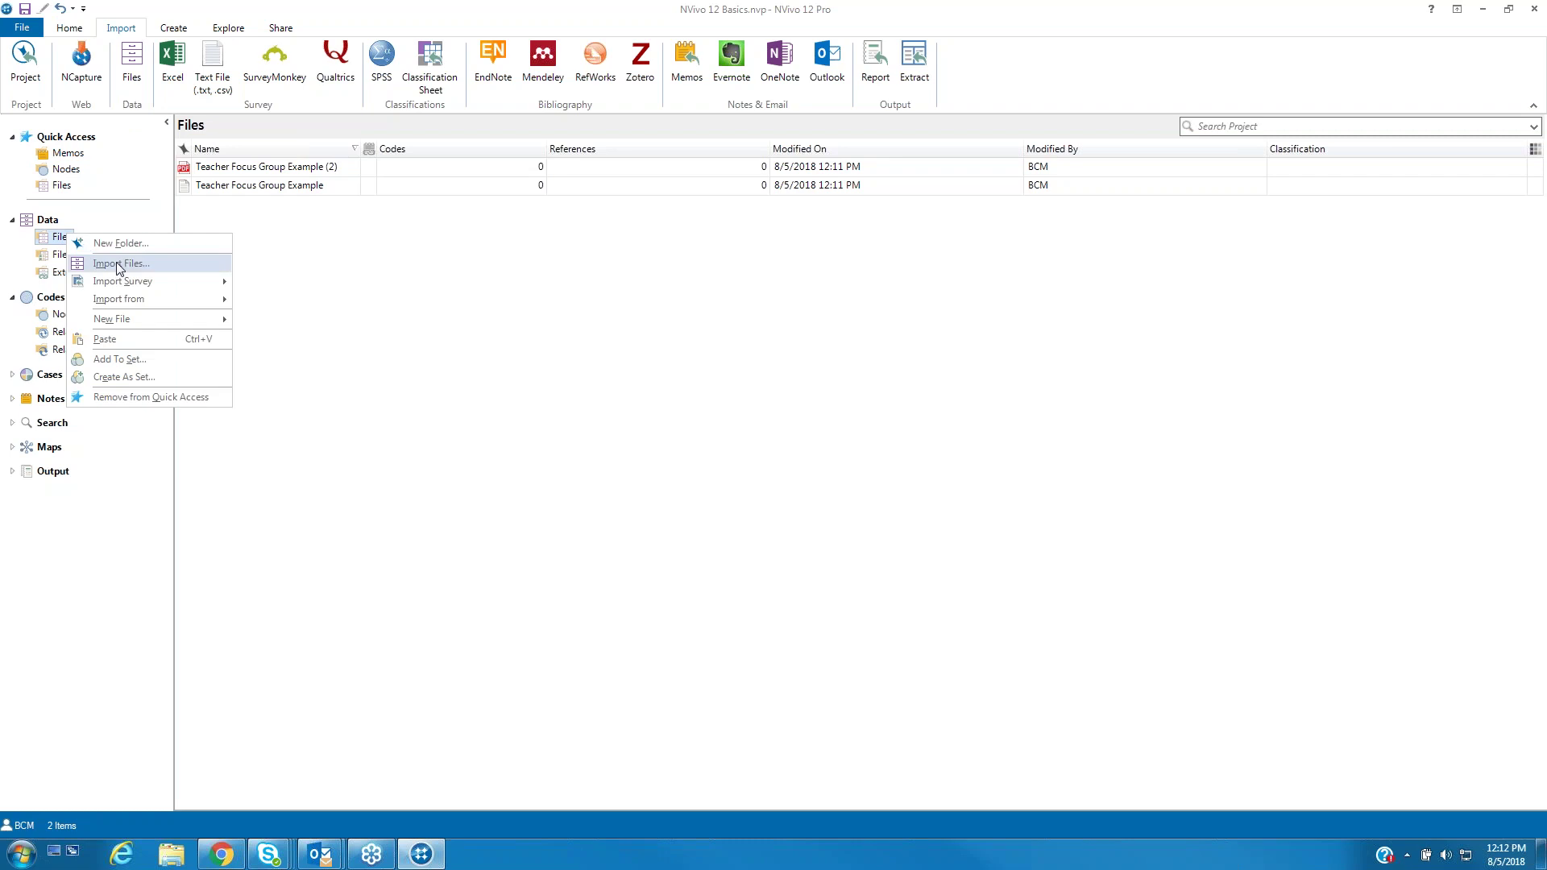
left_click(276, 231)
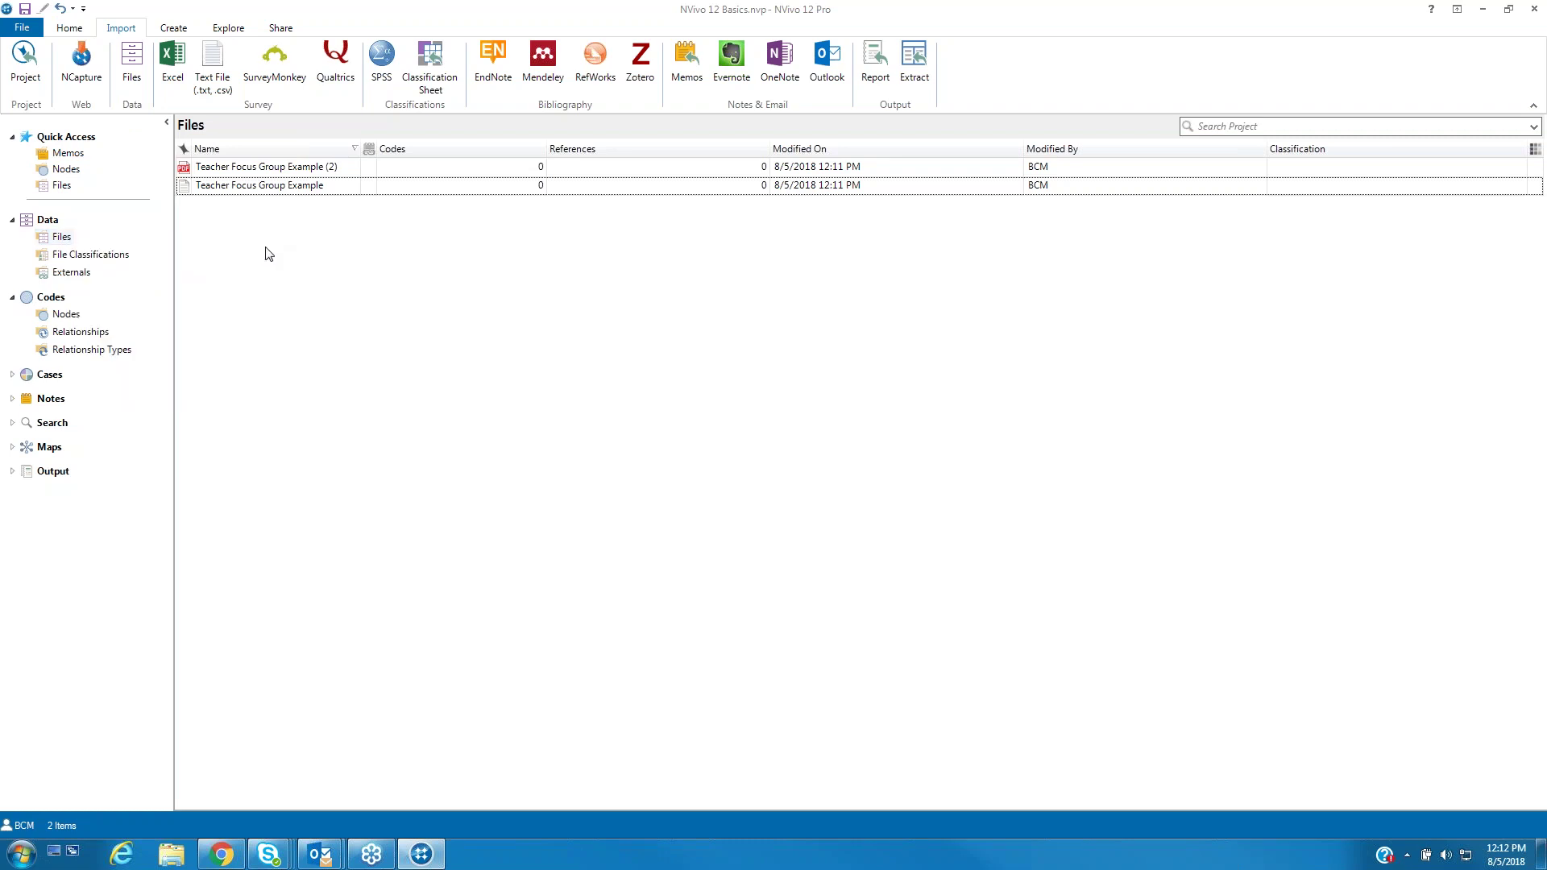
right_click(255, 252)
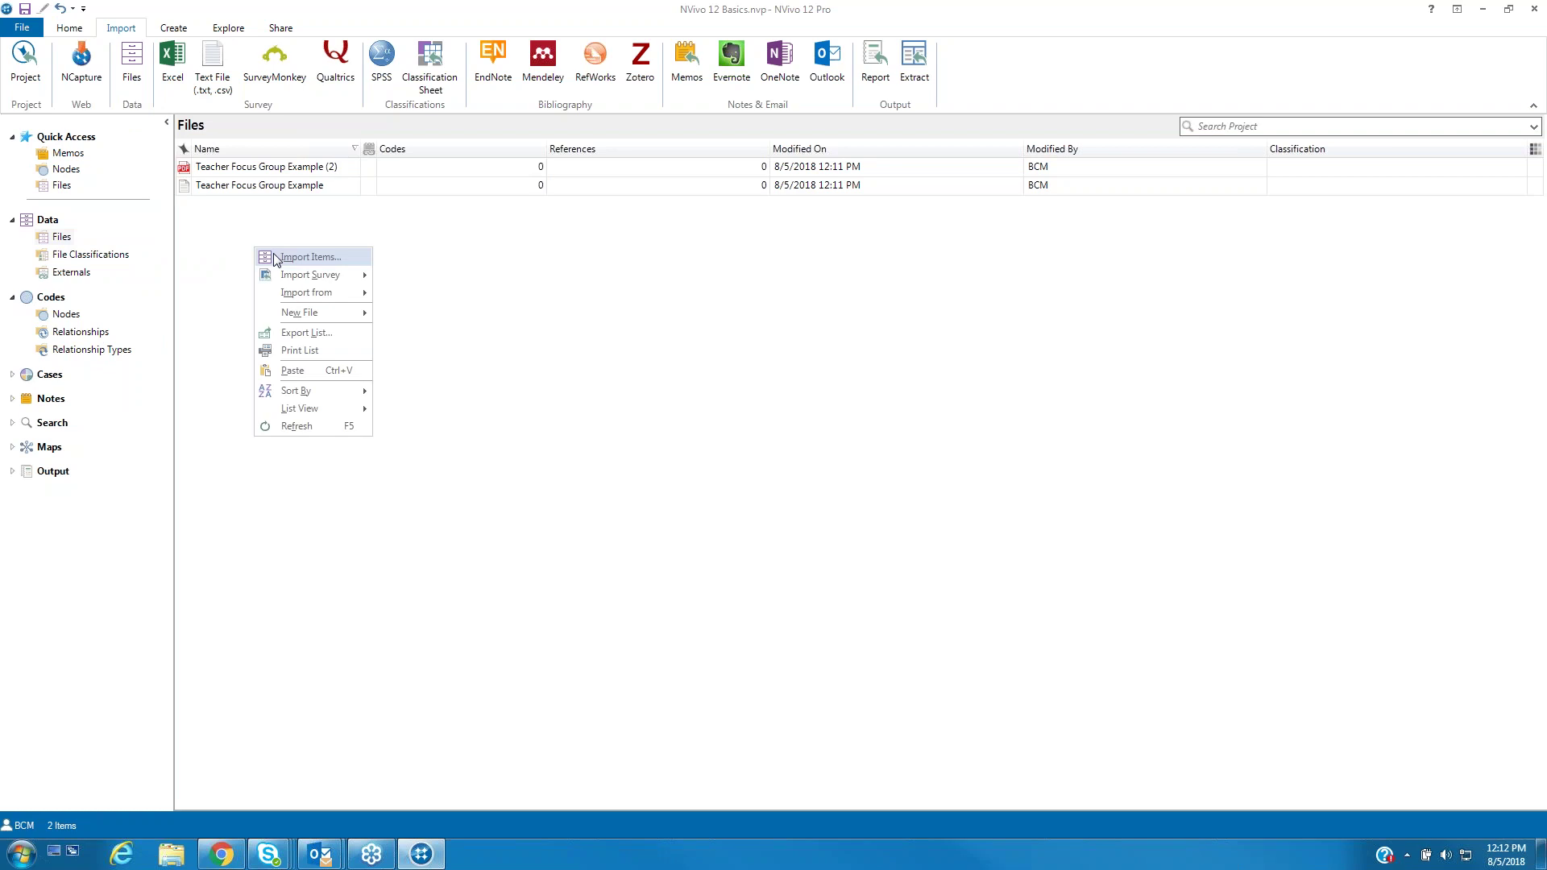
left_click(242, 232)
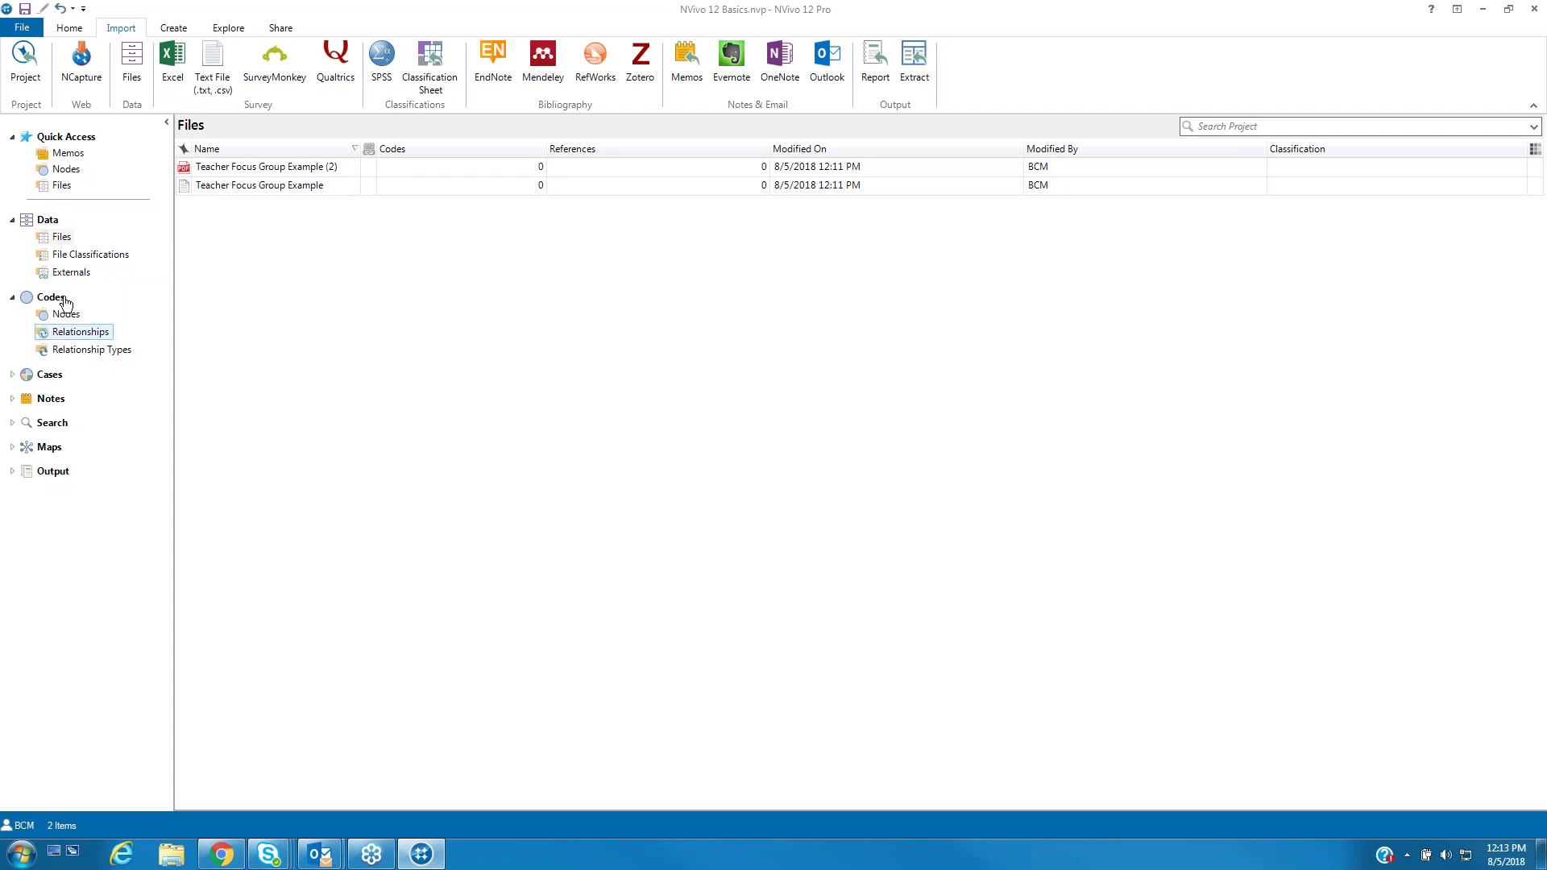
Open the Word version of Teacher Focus Group Example from the Files list and widen its document pane.
double_click(339, 189)
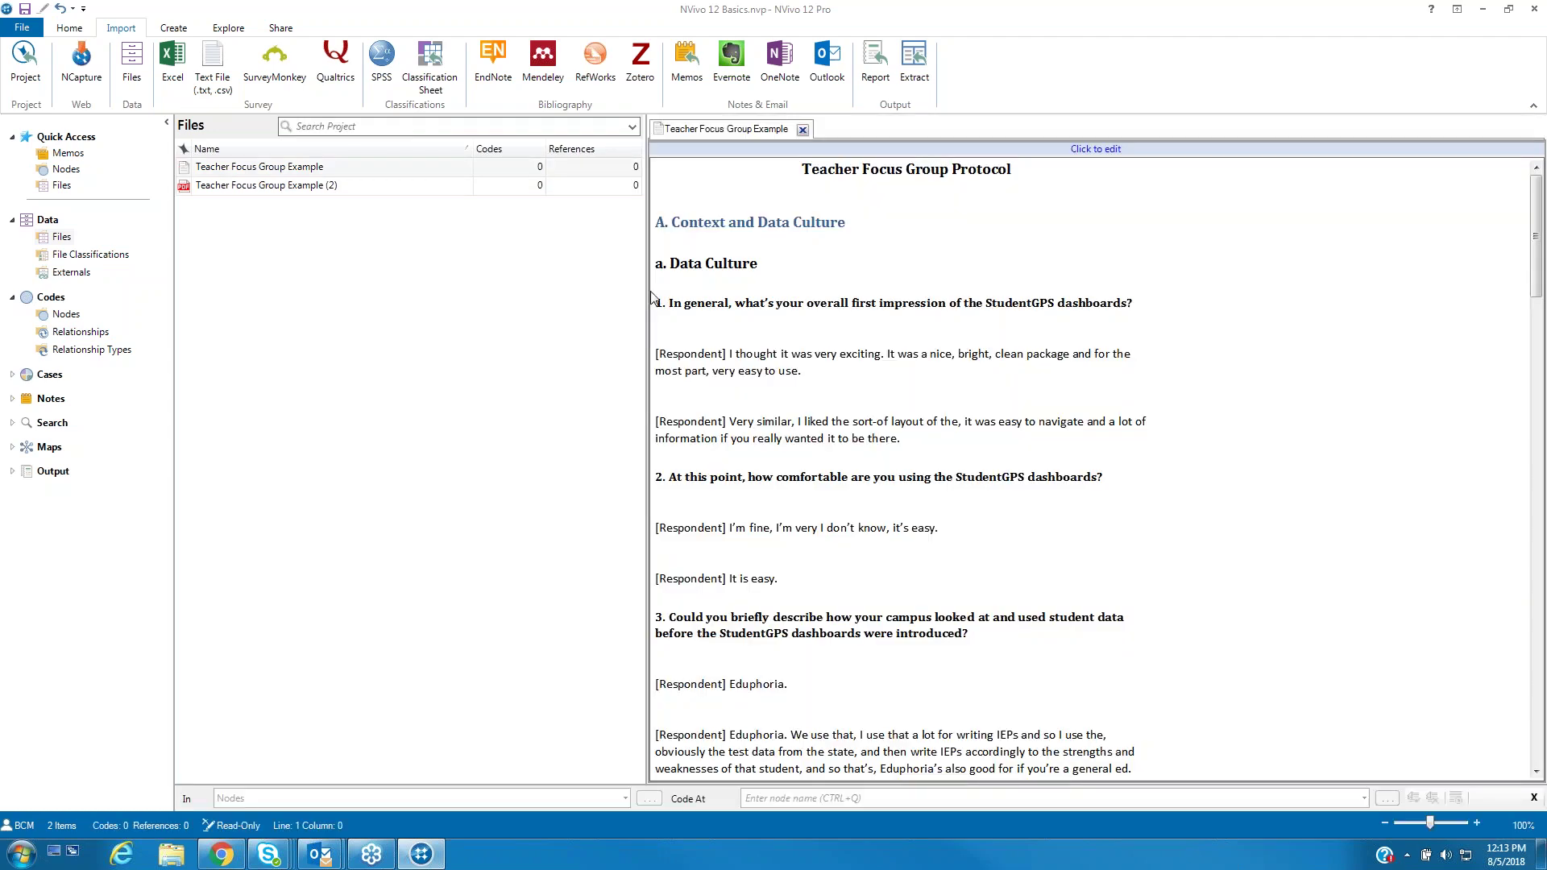
left_click_drag(645, 292, 442, 293)
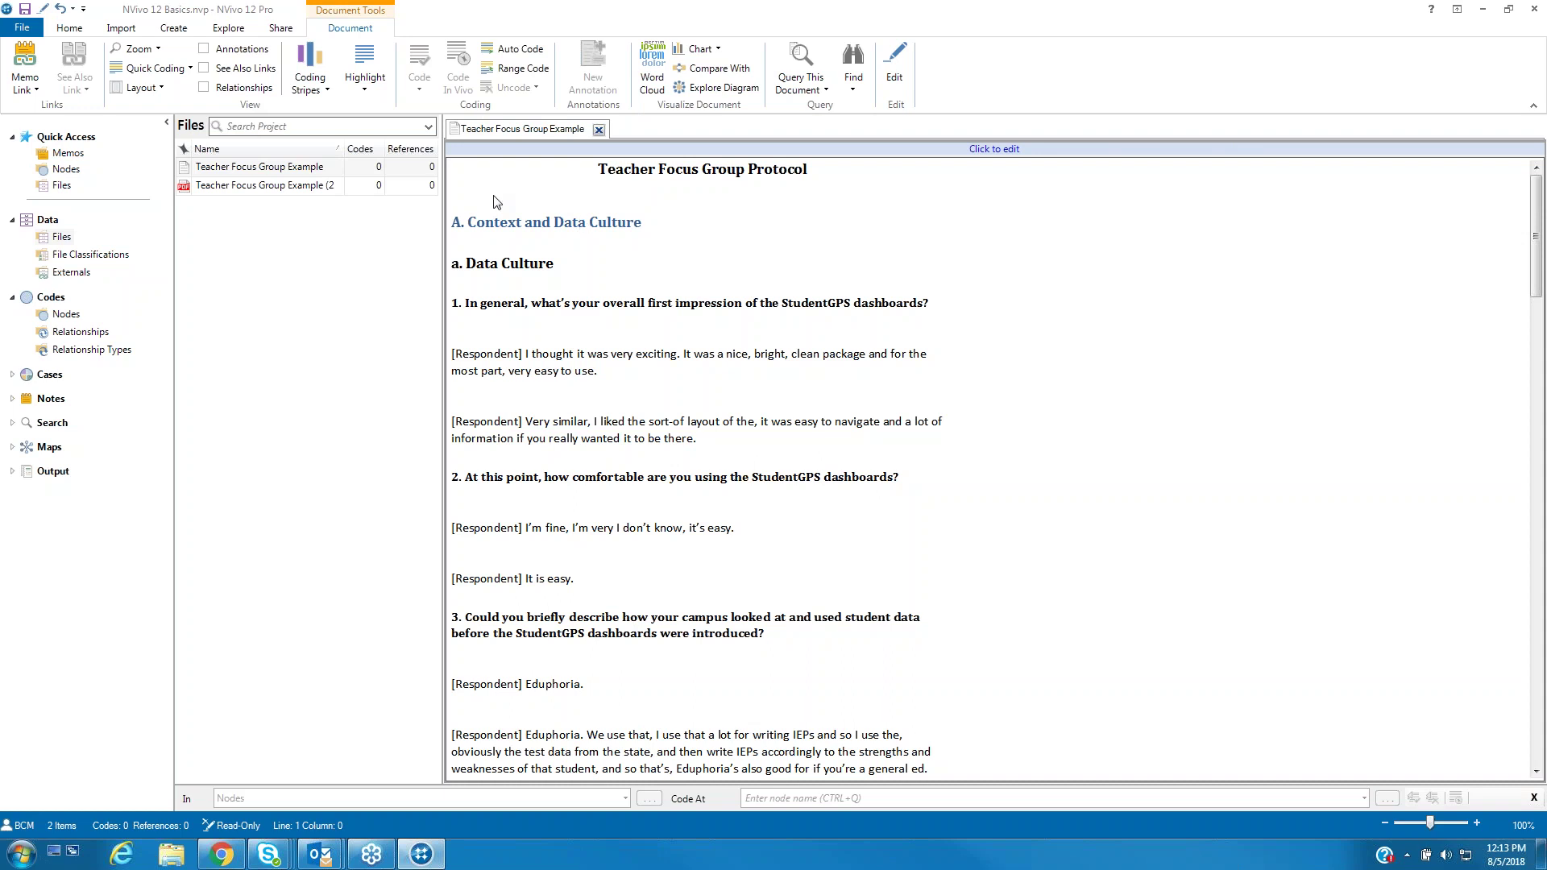
Try placing the detail view below the file list, and set it back to the Right position.
left_click(69, 29)
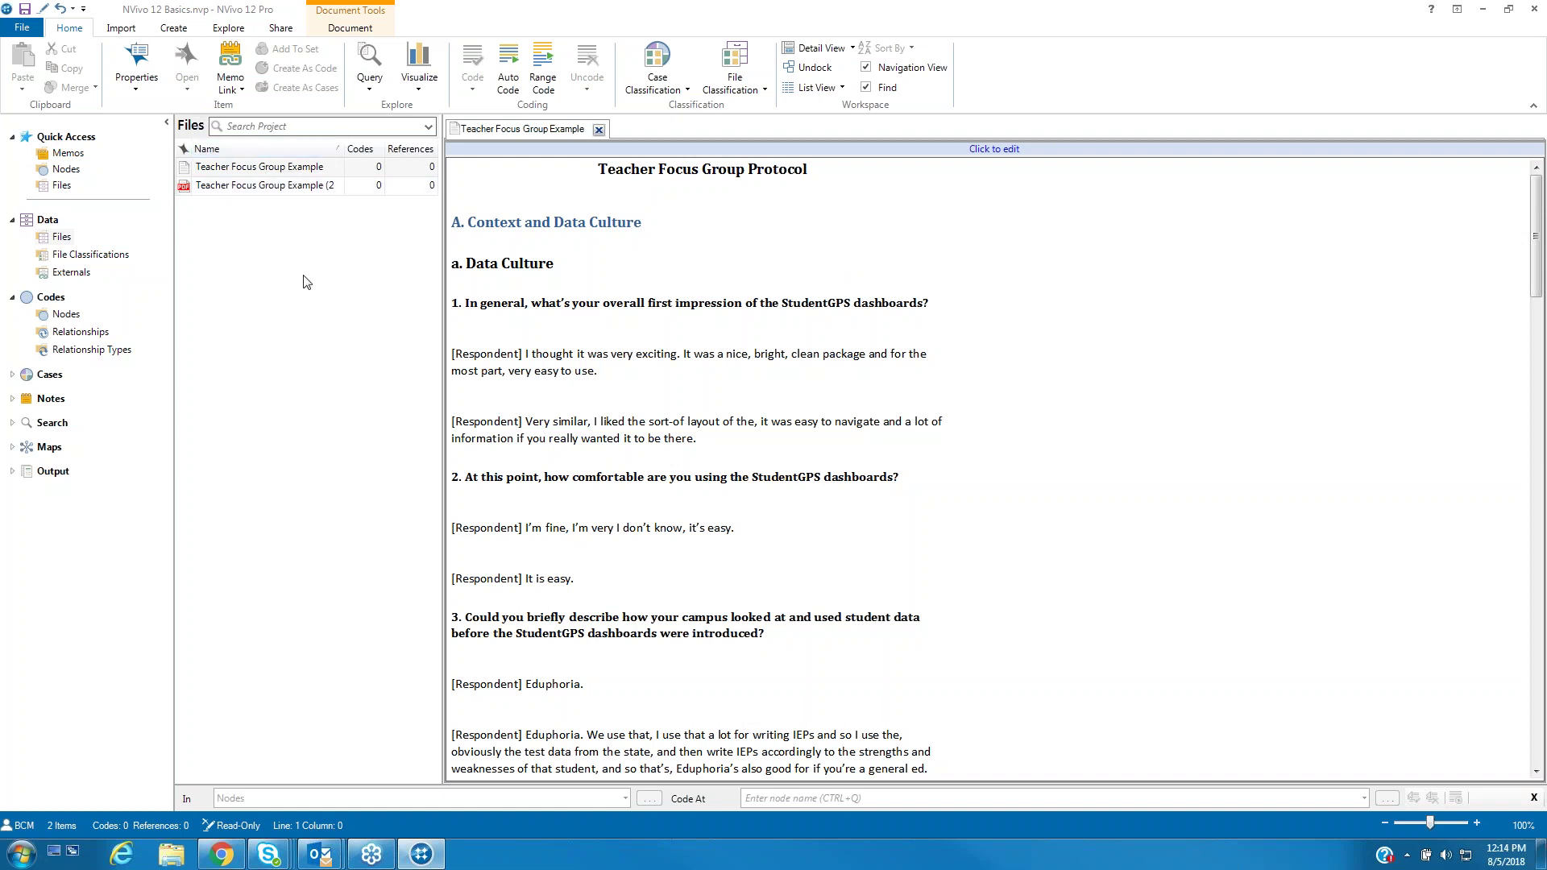
left_click(847, 50)
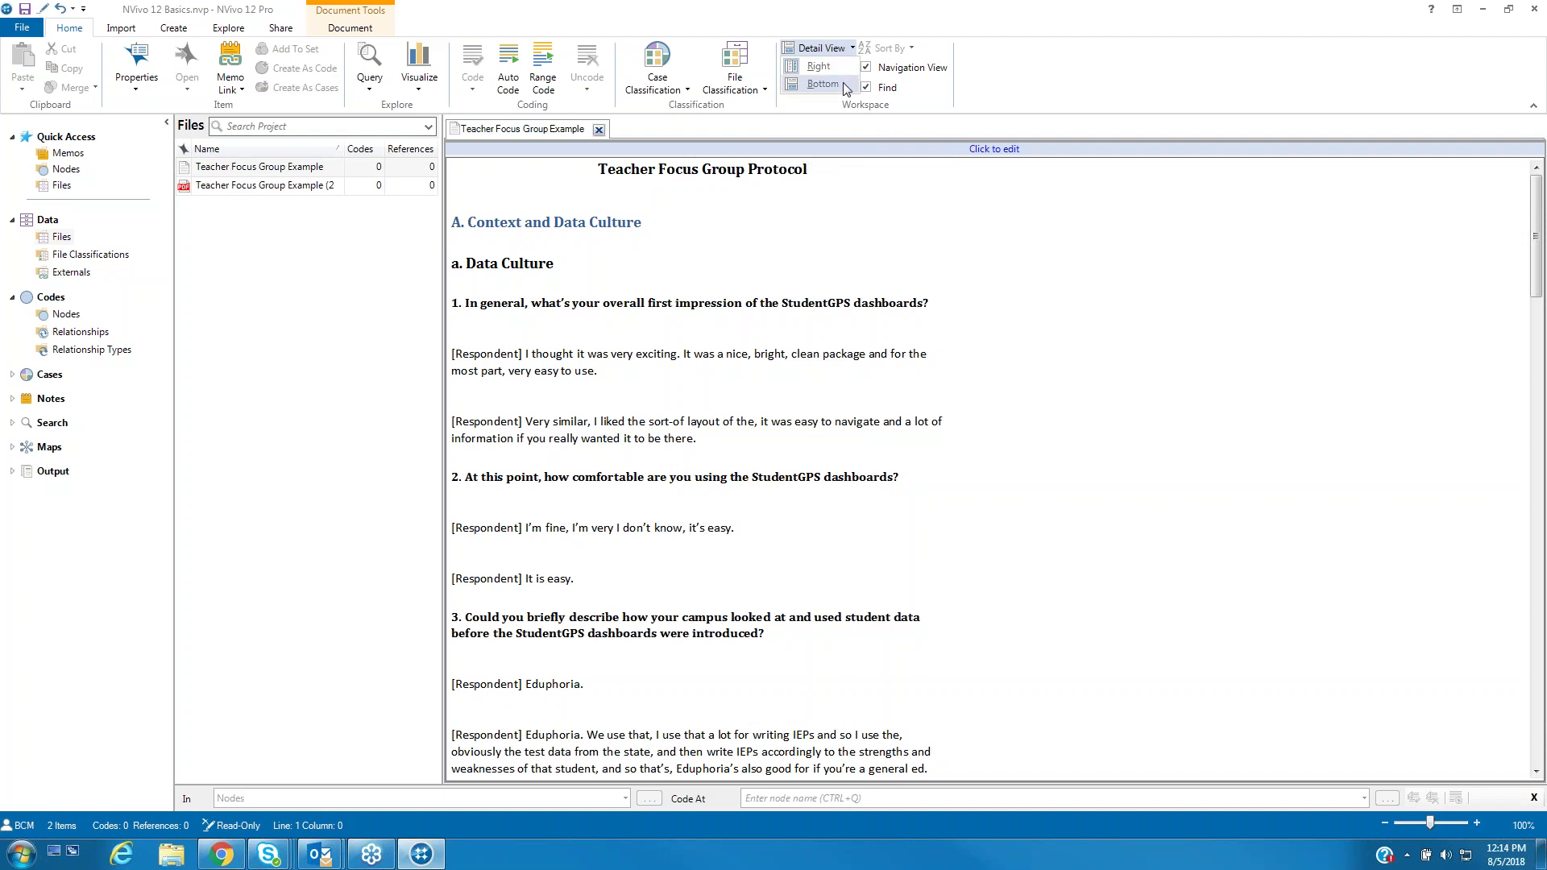
left_click(845, 84)
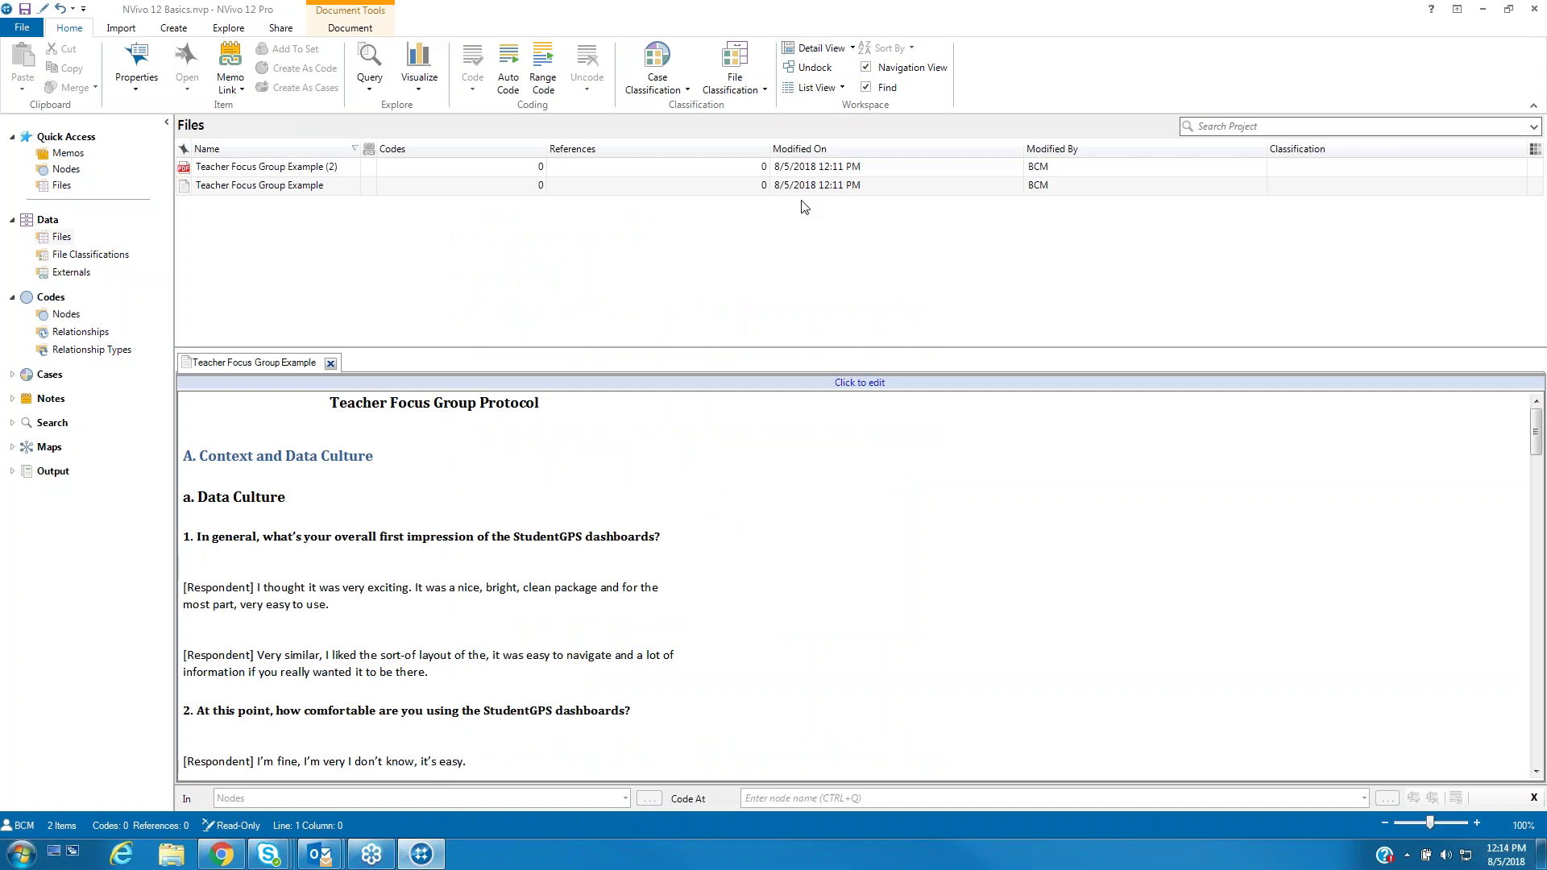
left_click(821, 51)
left_click(818, 67)
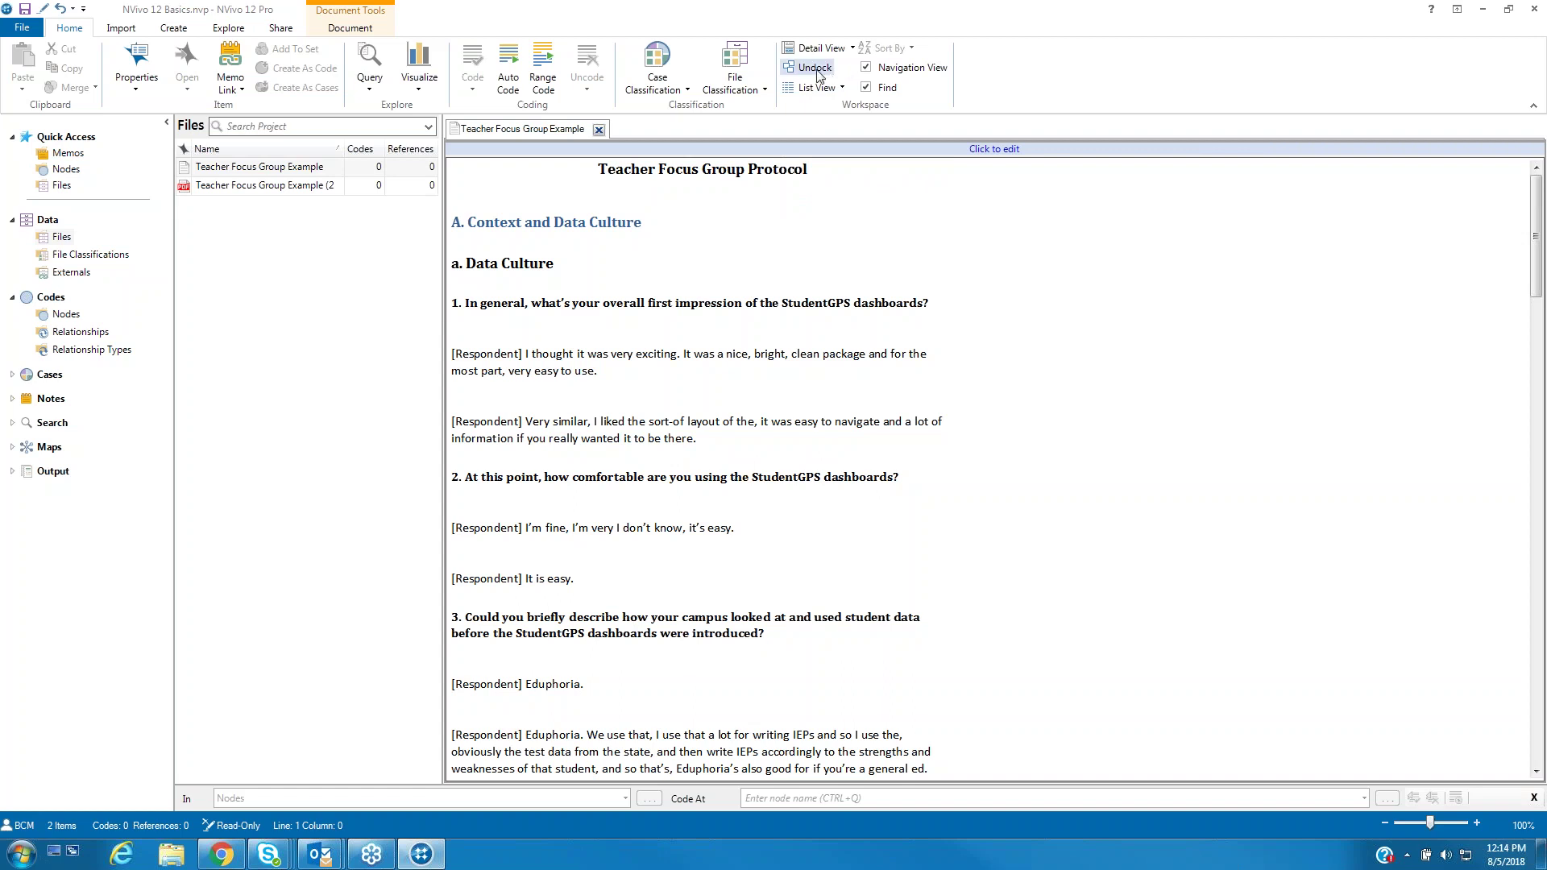
Undock Teacher Focus Group Example into its own window, move and enlarge that window, and dock it back into the project.
left_click(816, 68)
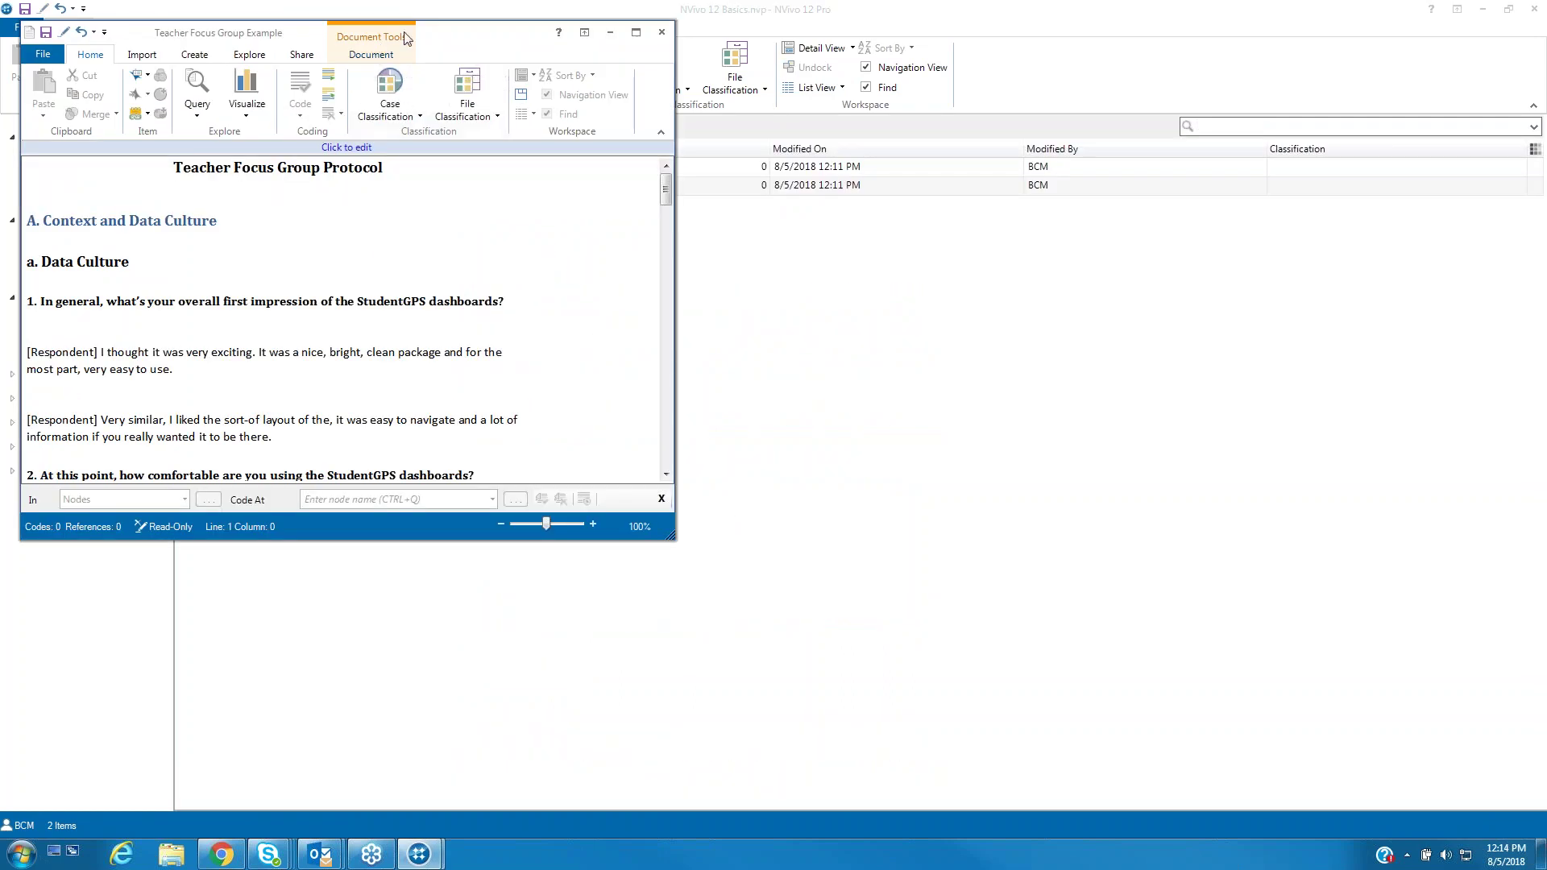
left_click_drag(499, 33, 846, 137)
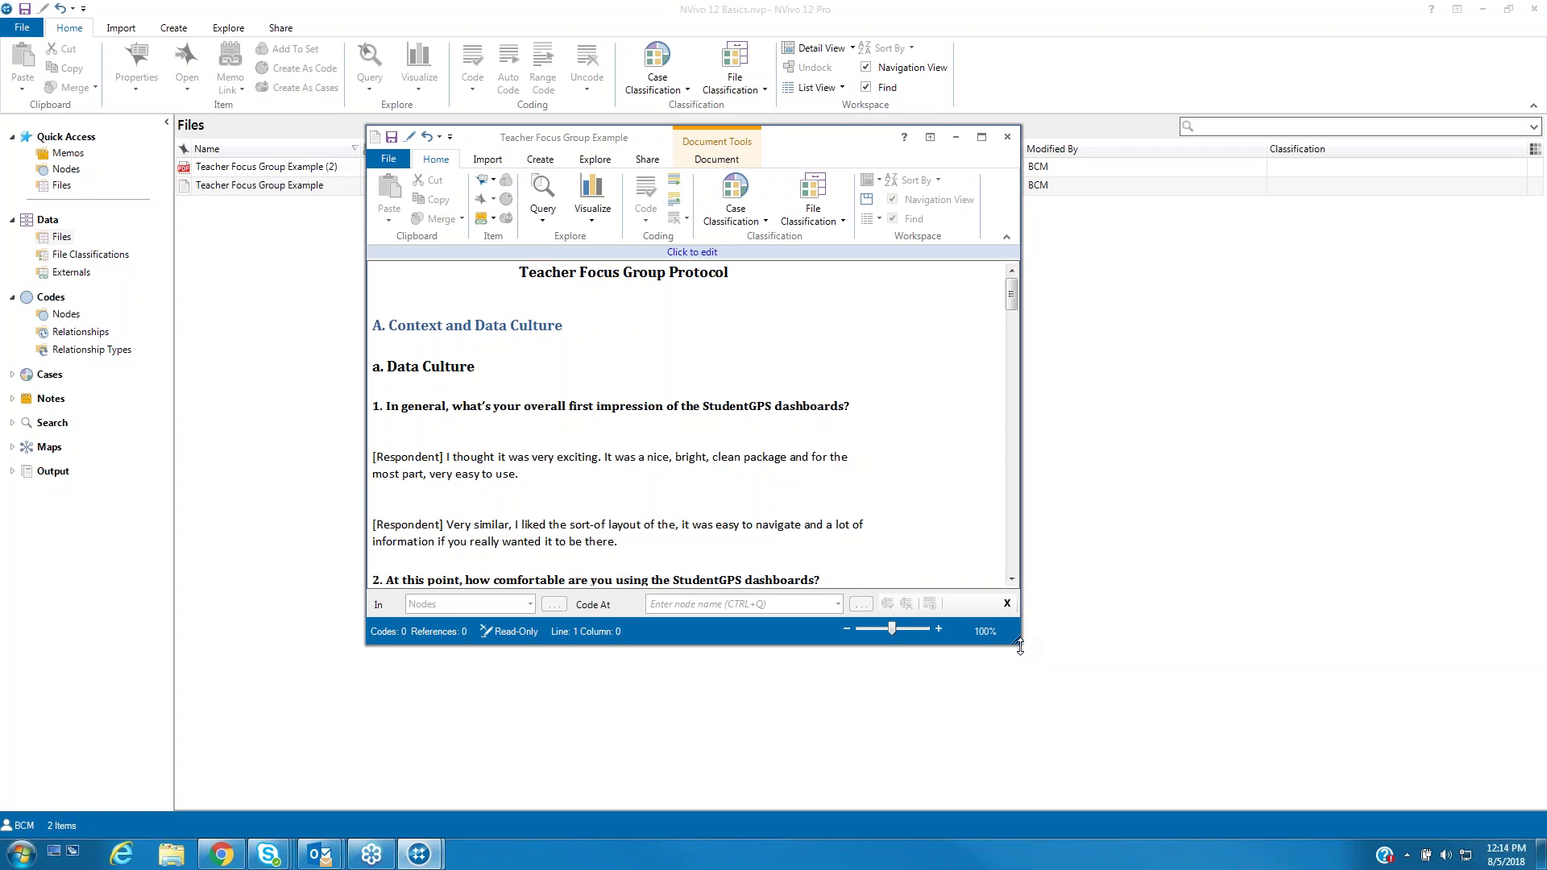
left_click_drag(1147, 696, 1146, 696)
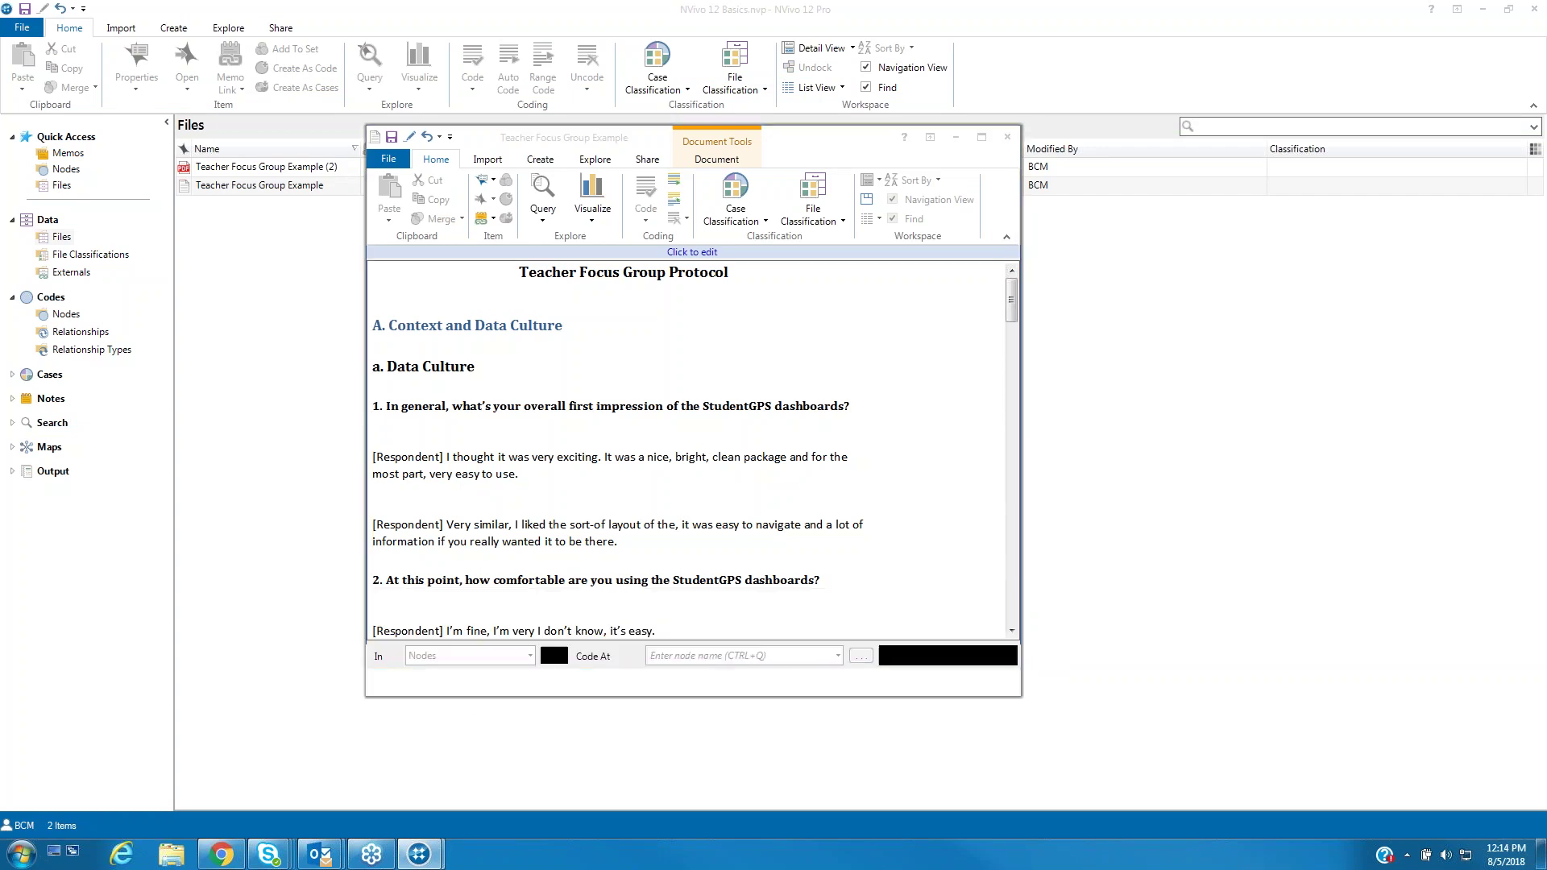
left_click_drag(1022, 438, 1136, 438)
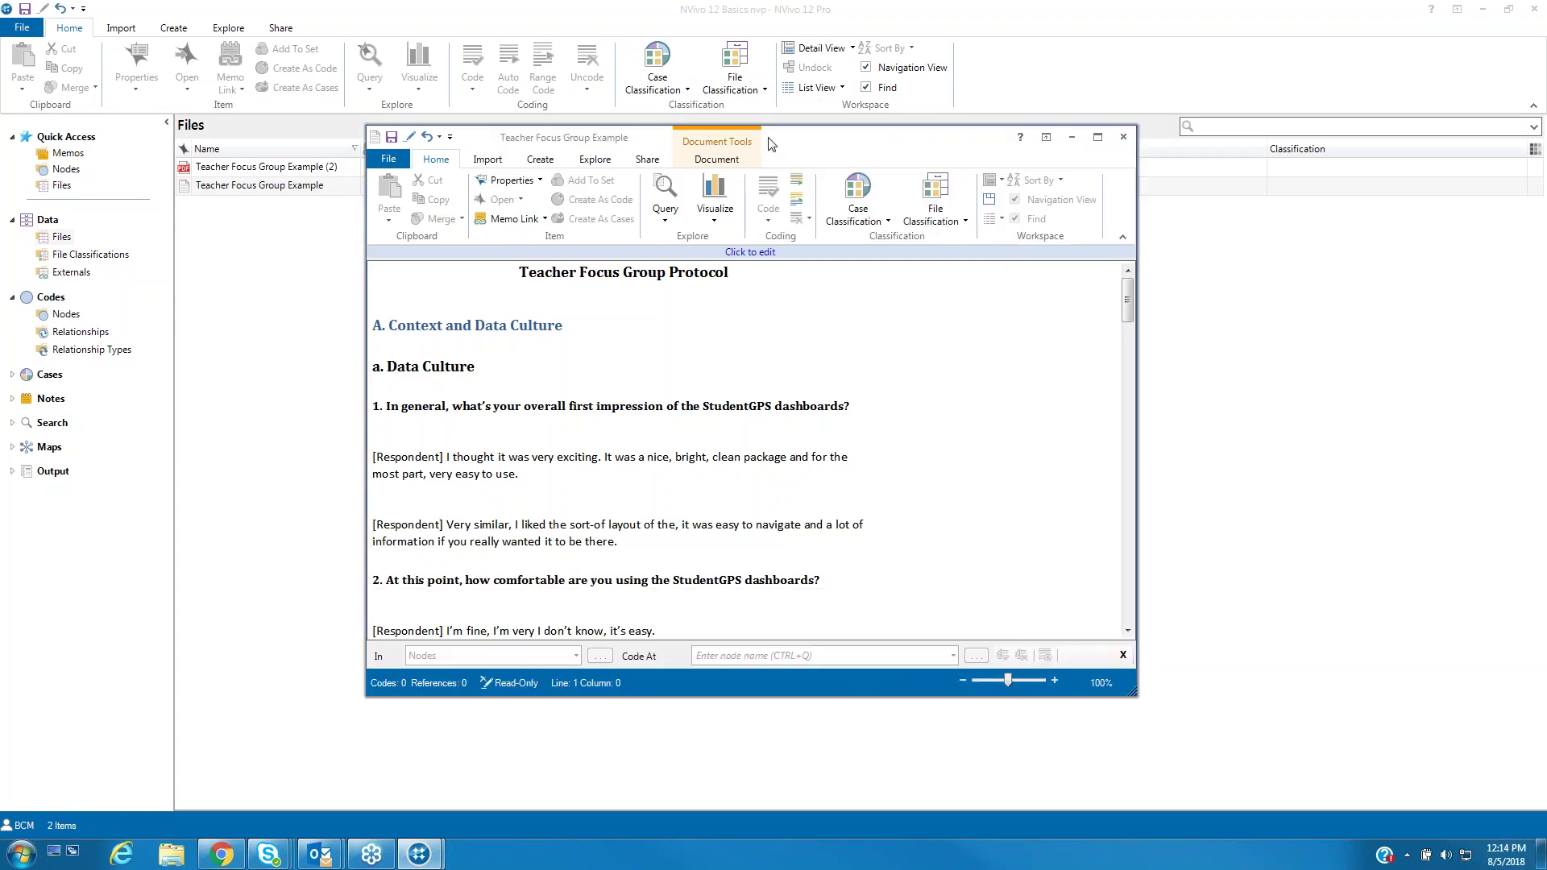
left_click_drag(691, 134, 765, 158)
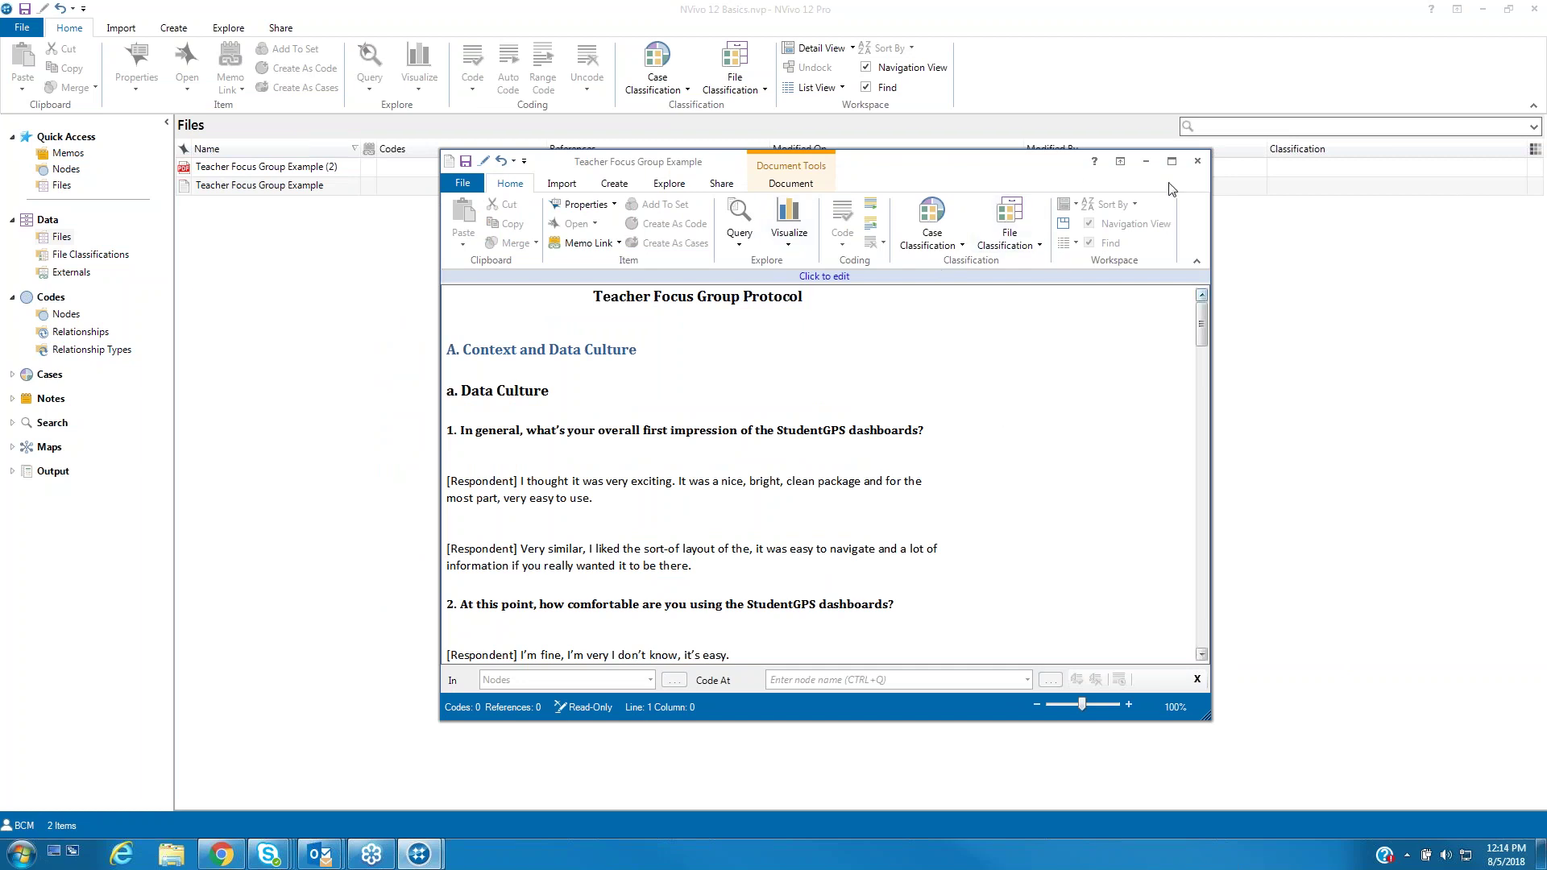
left_click_drag(1219, 243, 1359, 242)
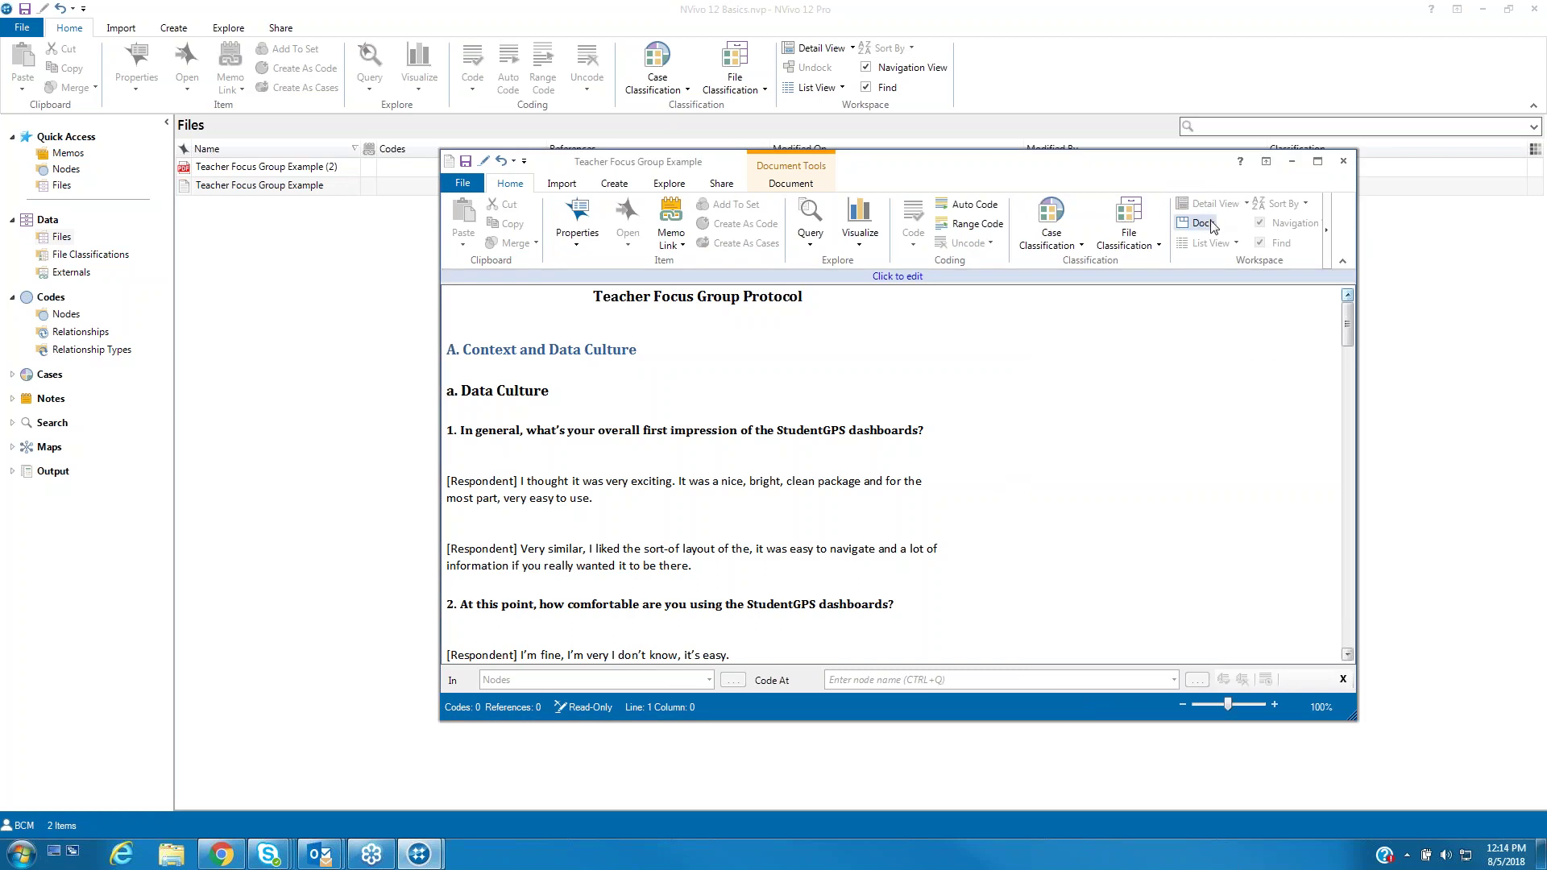
left_click(1212, 229)
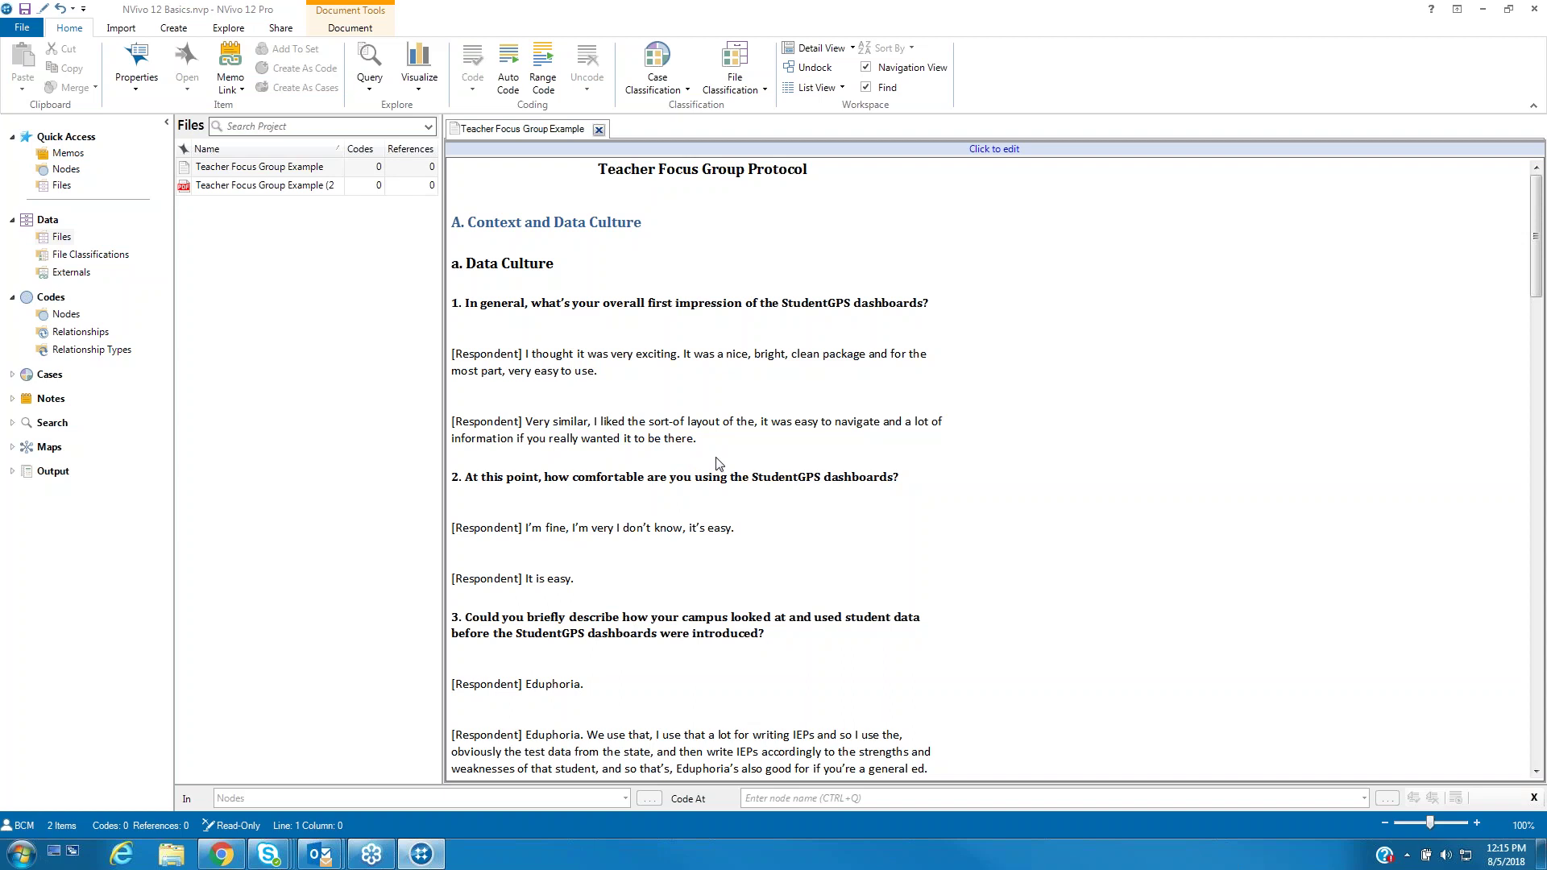
Display the Nodes list and examine the child nodes under A. Context and Data Culture and E. Benefits and Challenges.
left_click(58, 316)
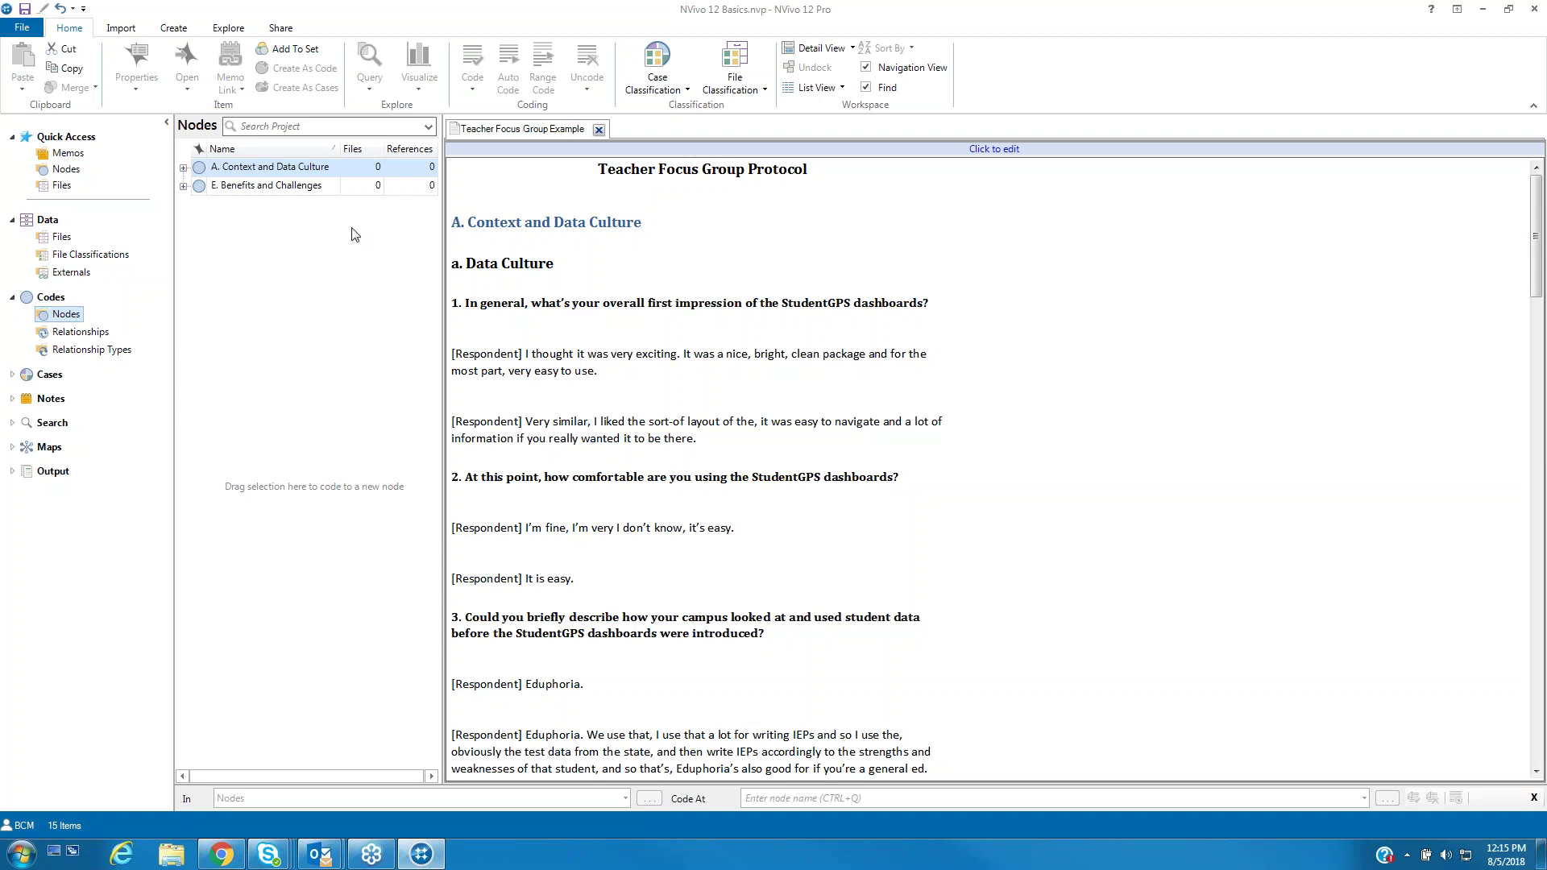
left_click(184, 184)
left_click(183, 168)
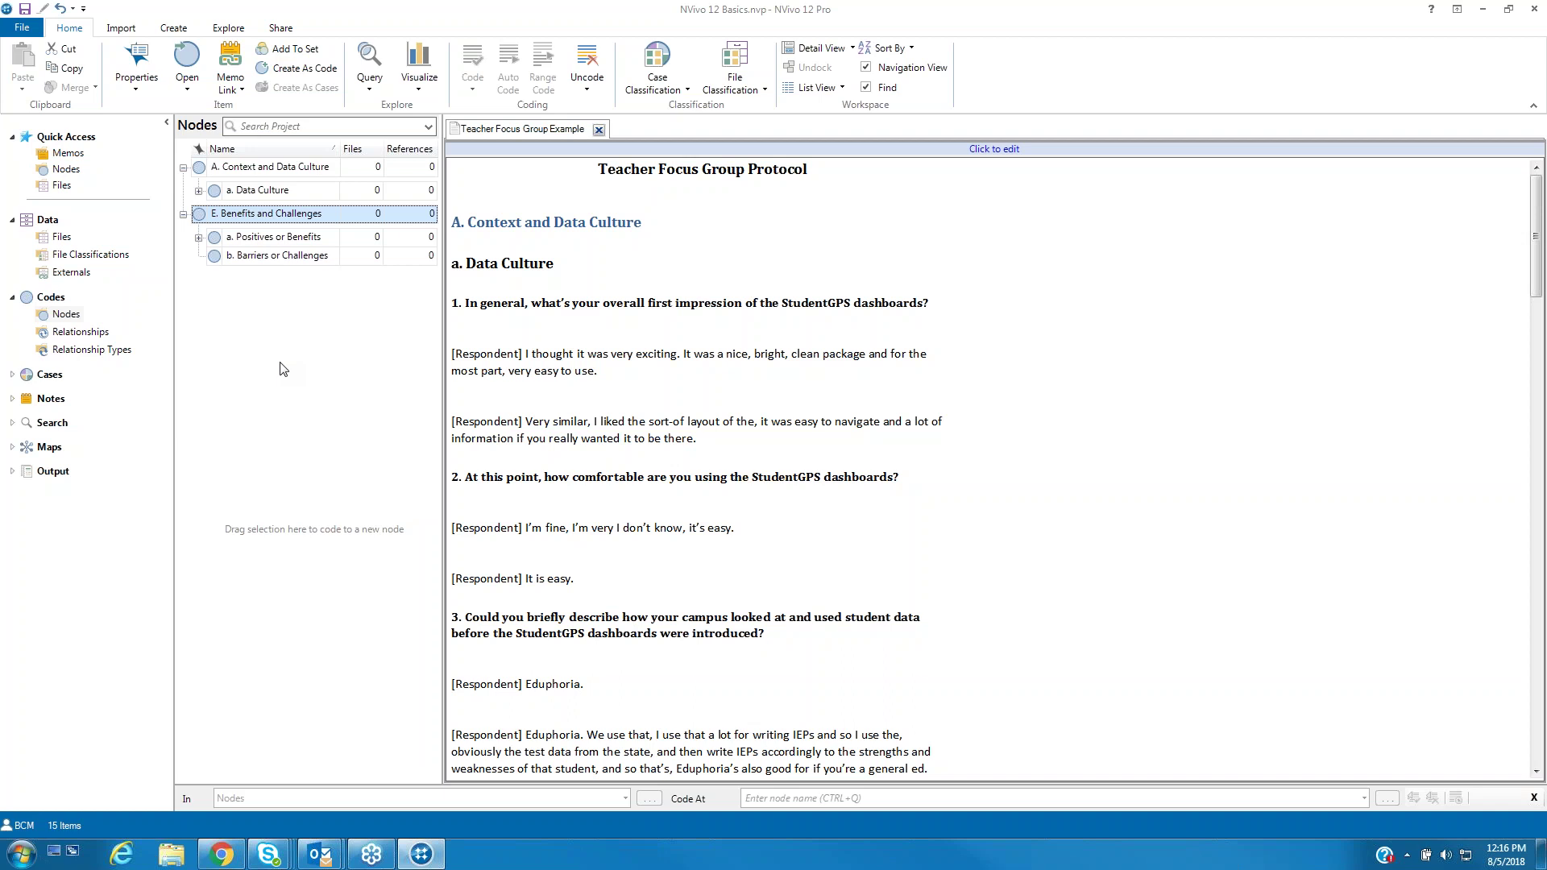
left_click(183, 214)
left_click(183, 214)
left_click(198, 239)
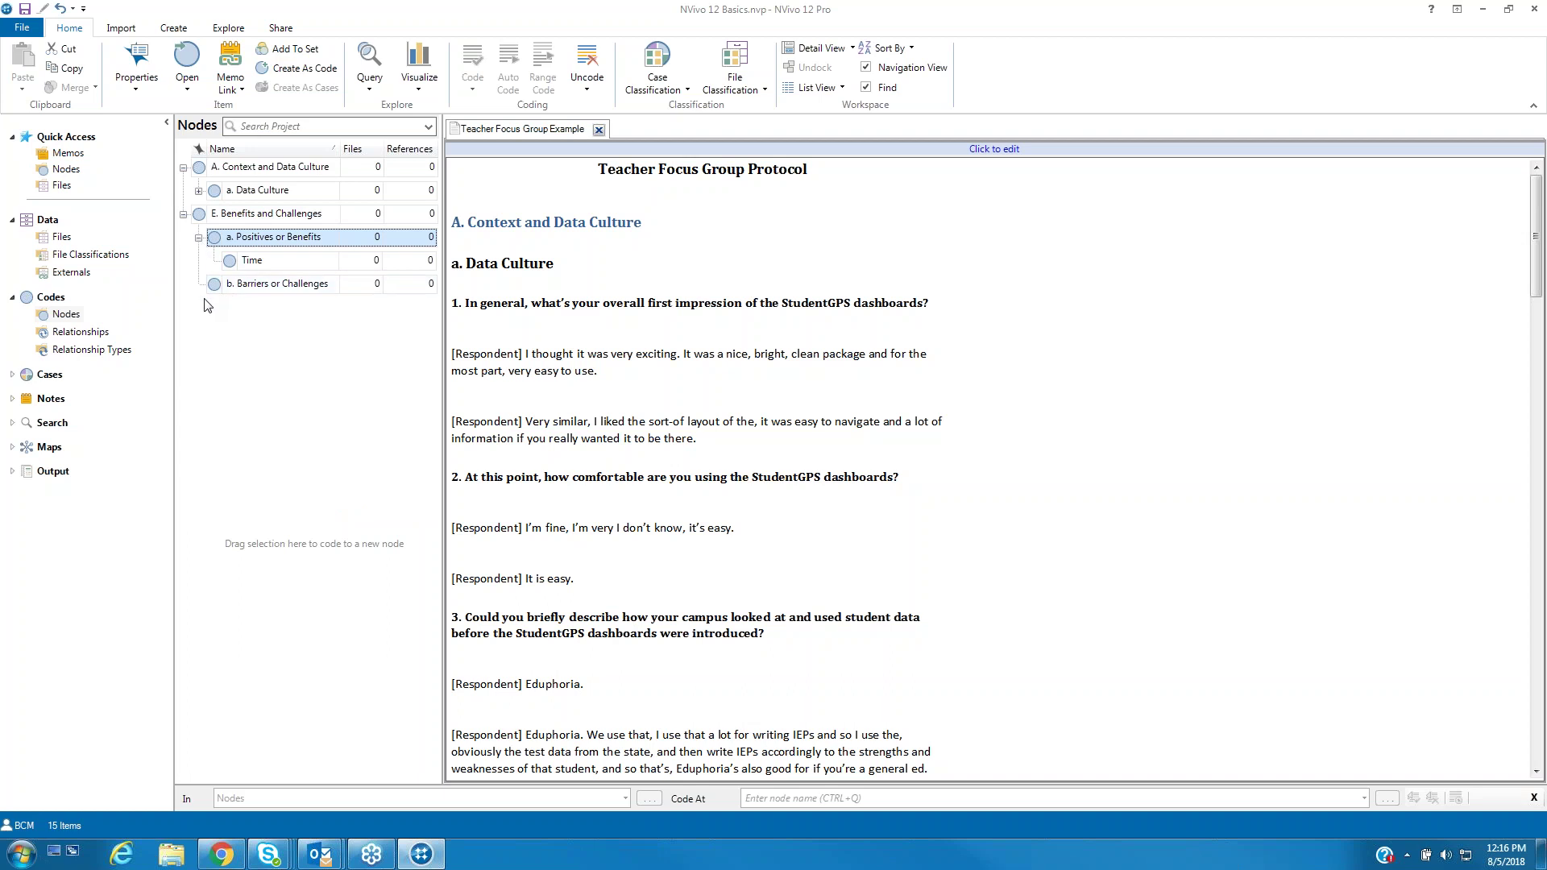
left_click(198, 238)
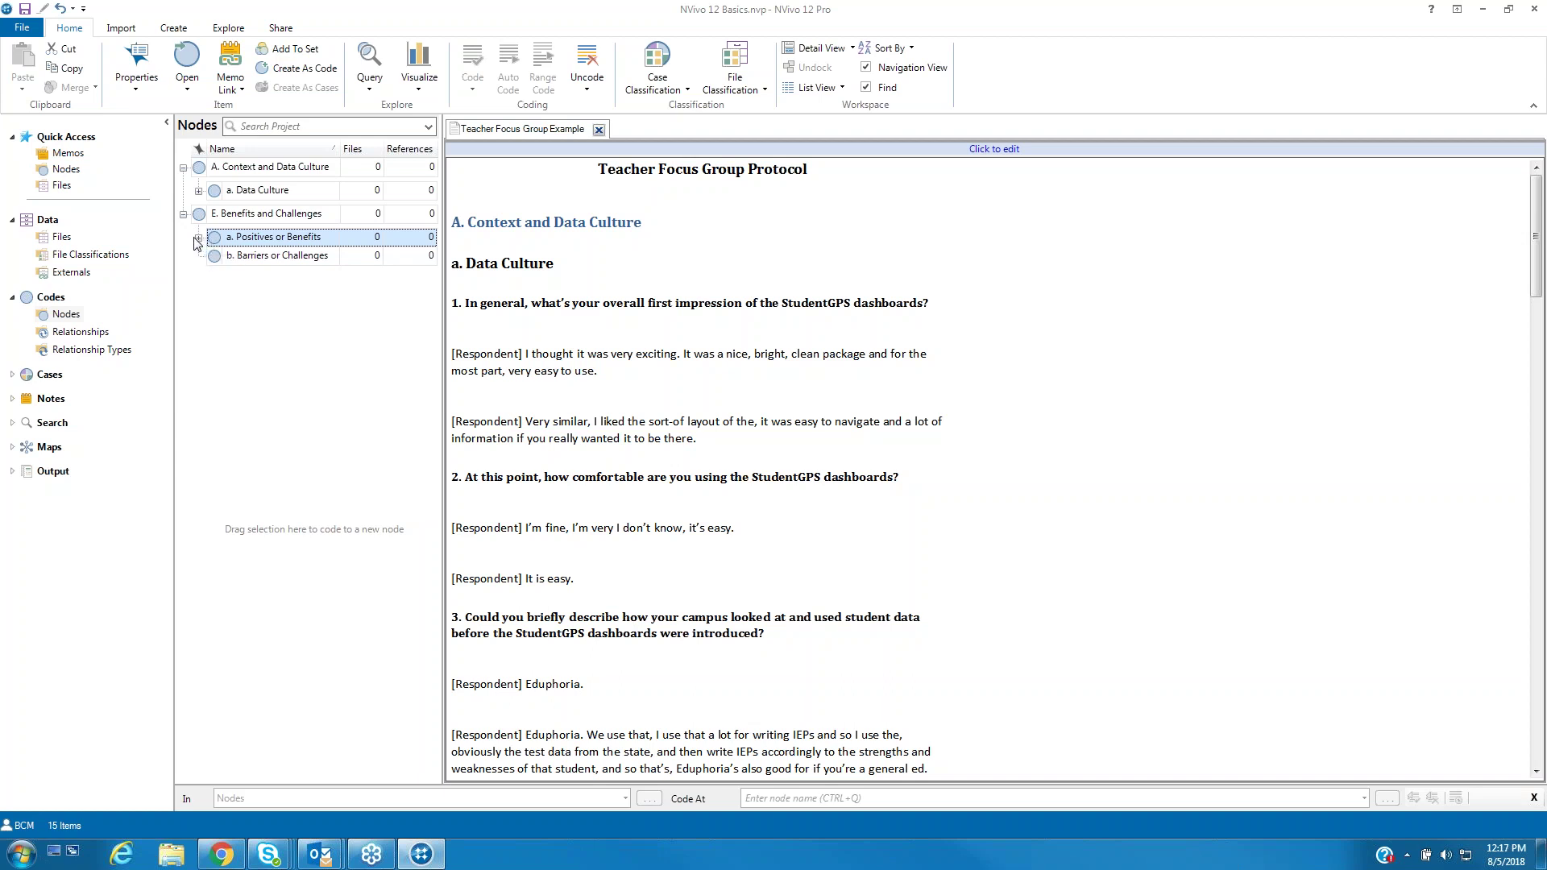
left_click(184, 213)
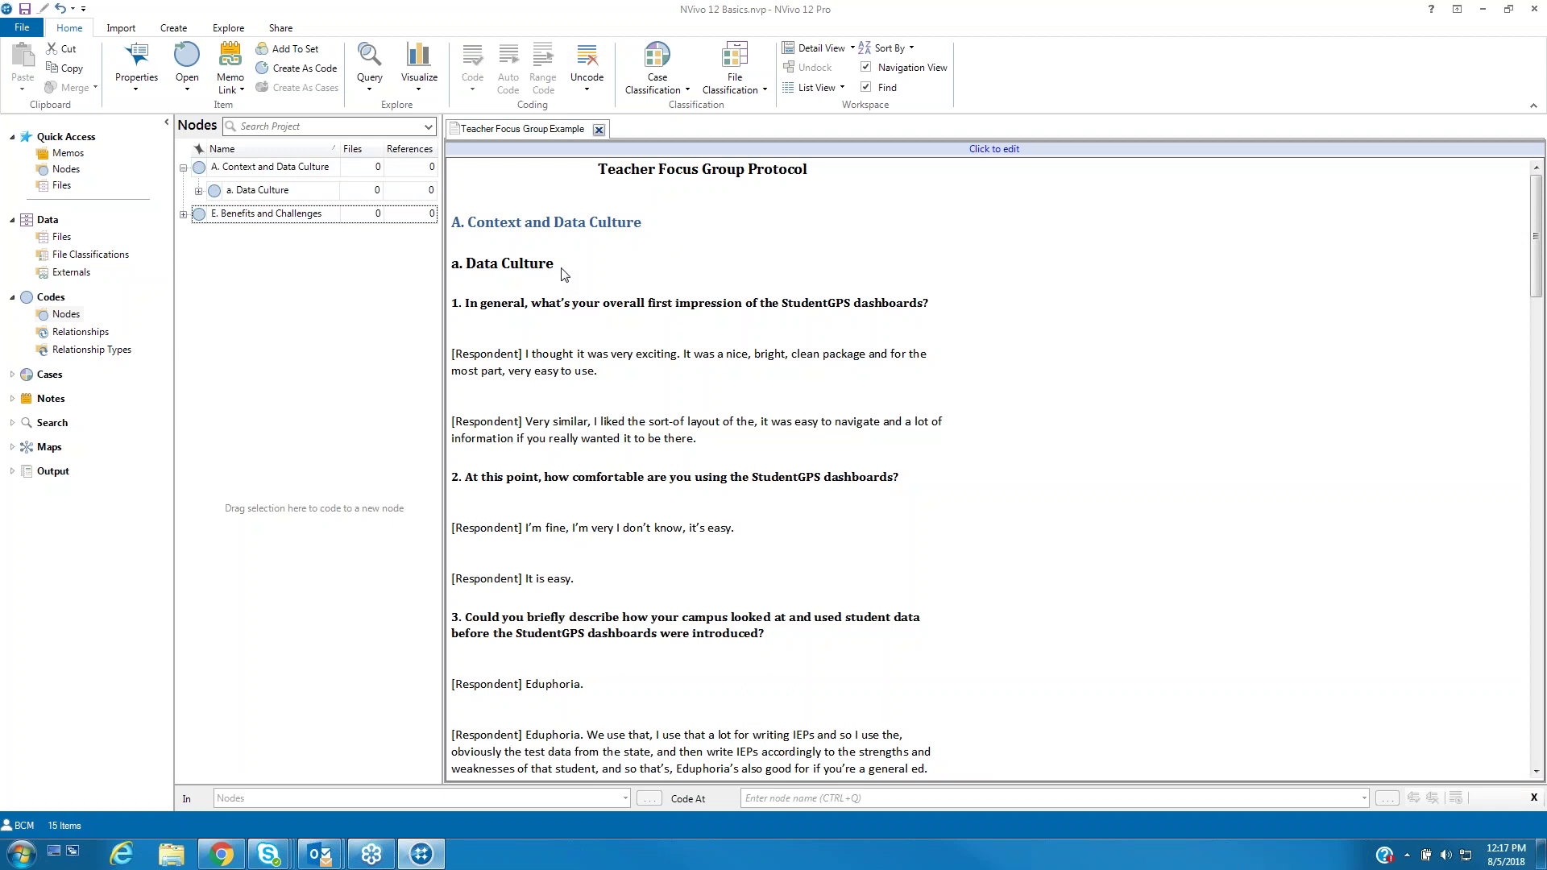
left_click(197, 191)
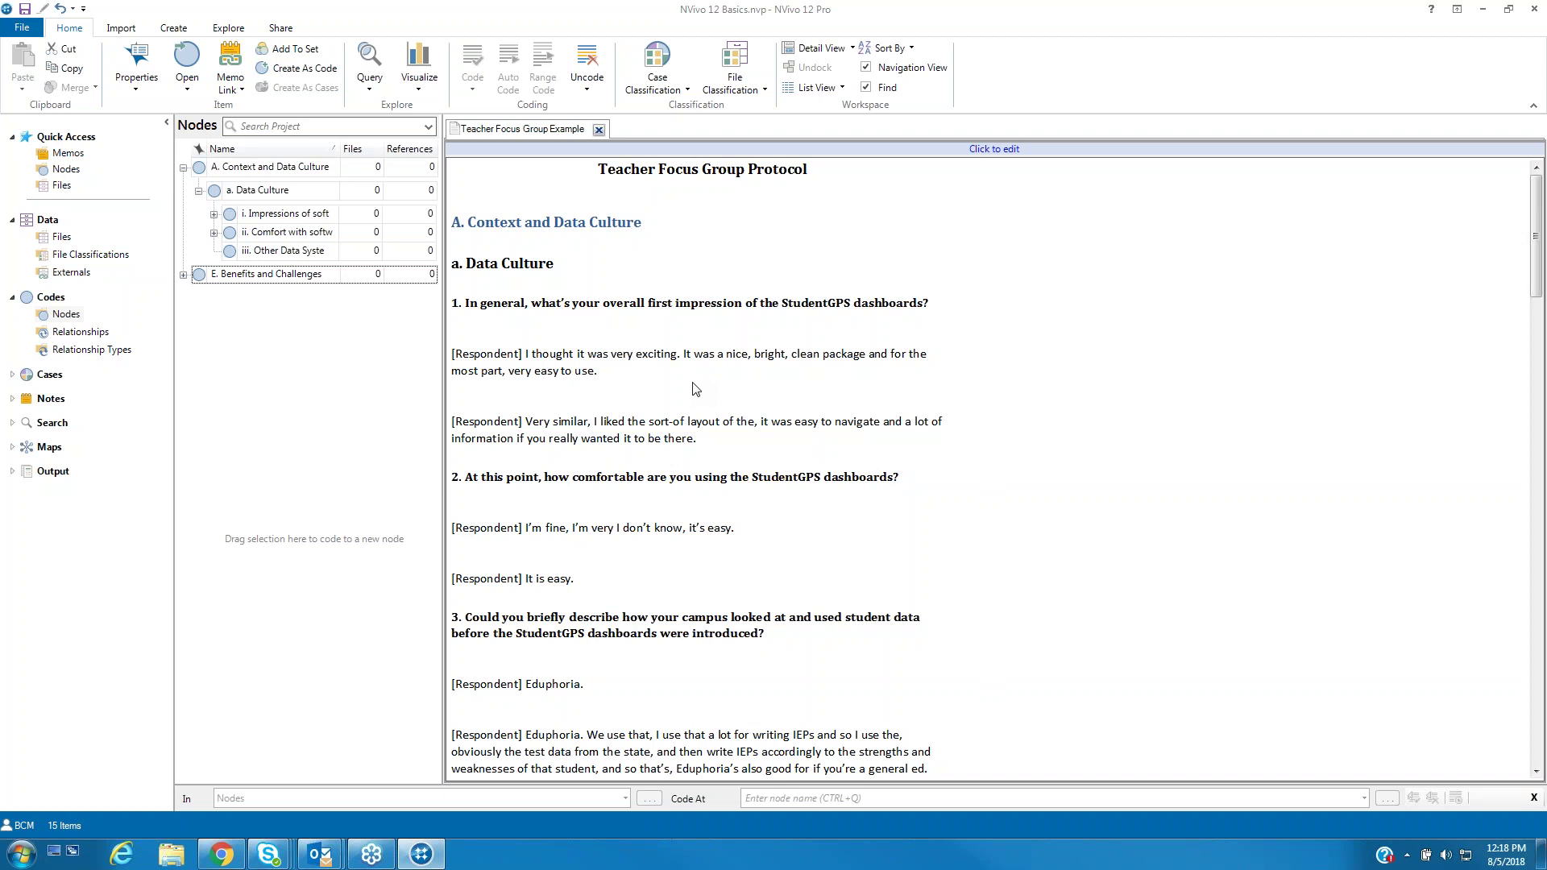
Show coding stripes and highlighting for all coding in the focus group document, and widen the coding stripes area.
left_click(631, 355)
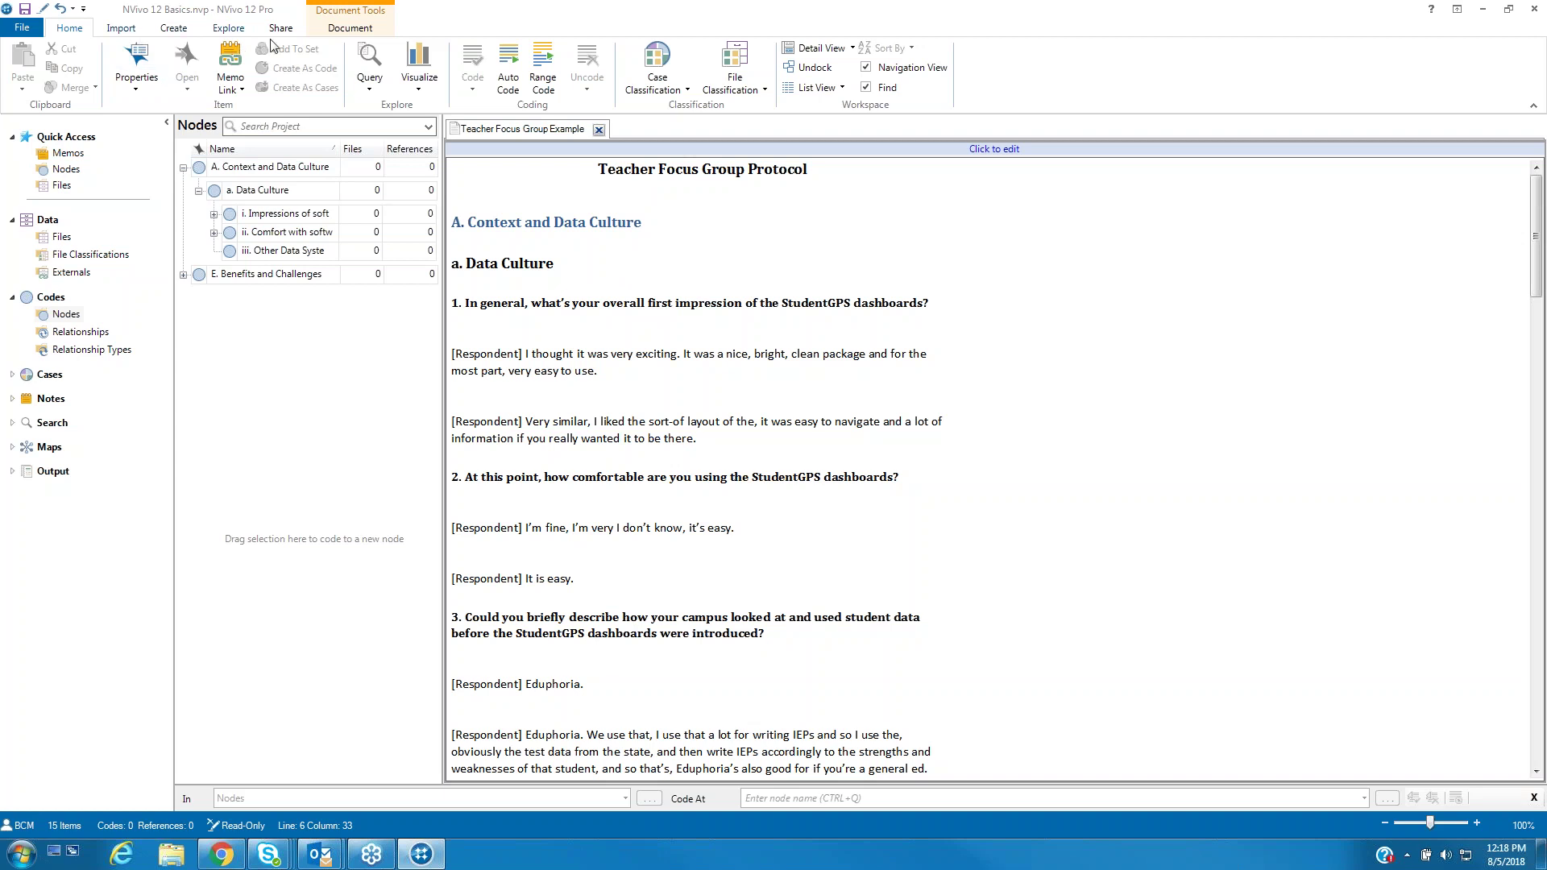
left_click(240, 33)
scroll(241, 32, "up", 2)
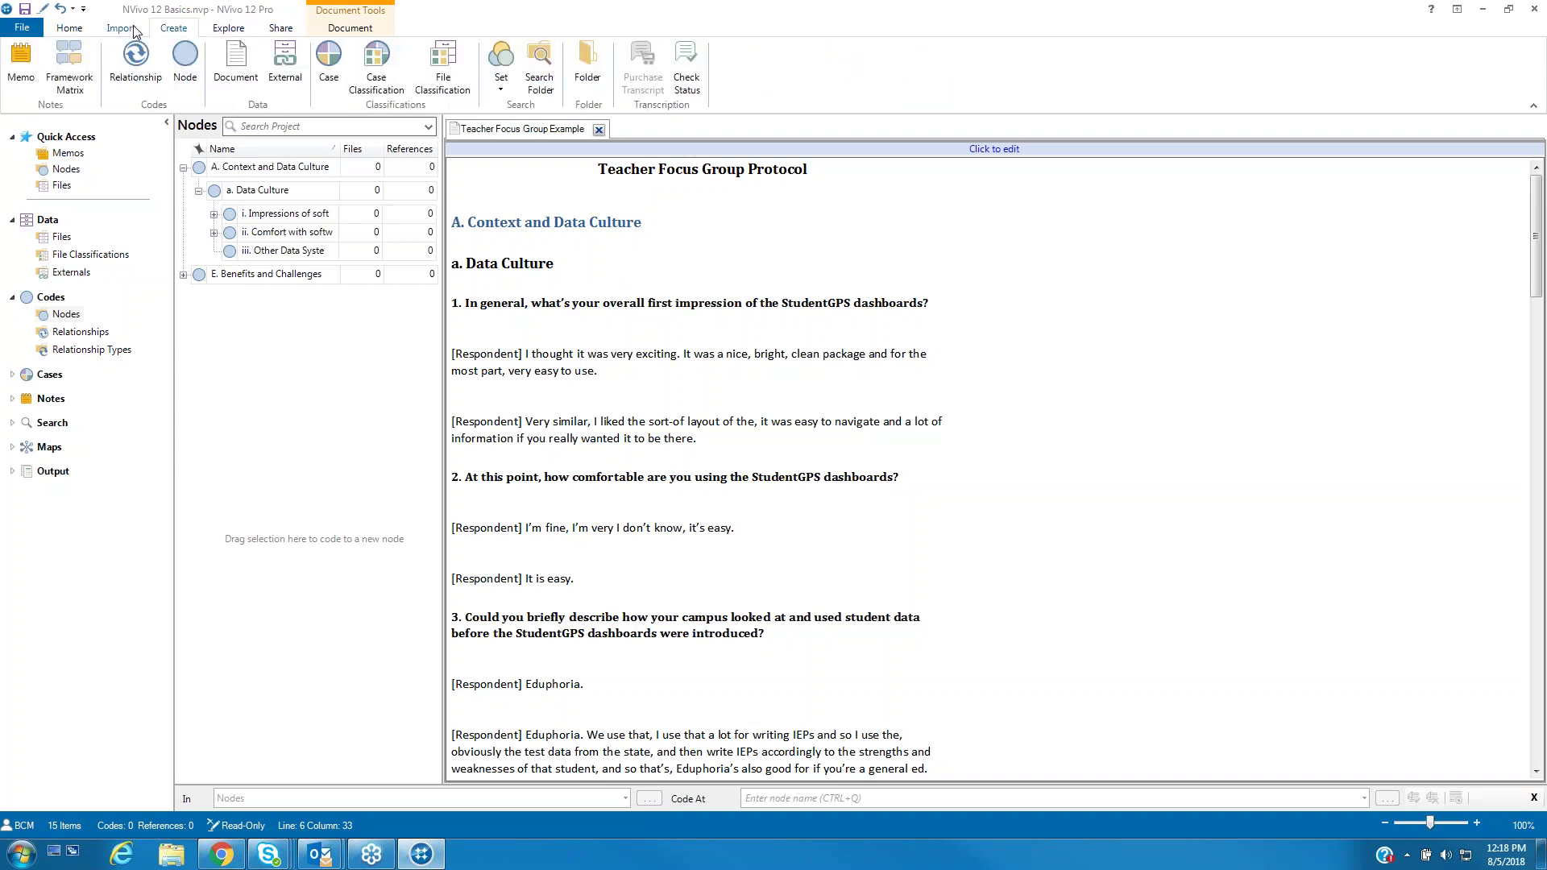
scroll(306, 30, "down", 2)
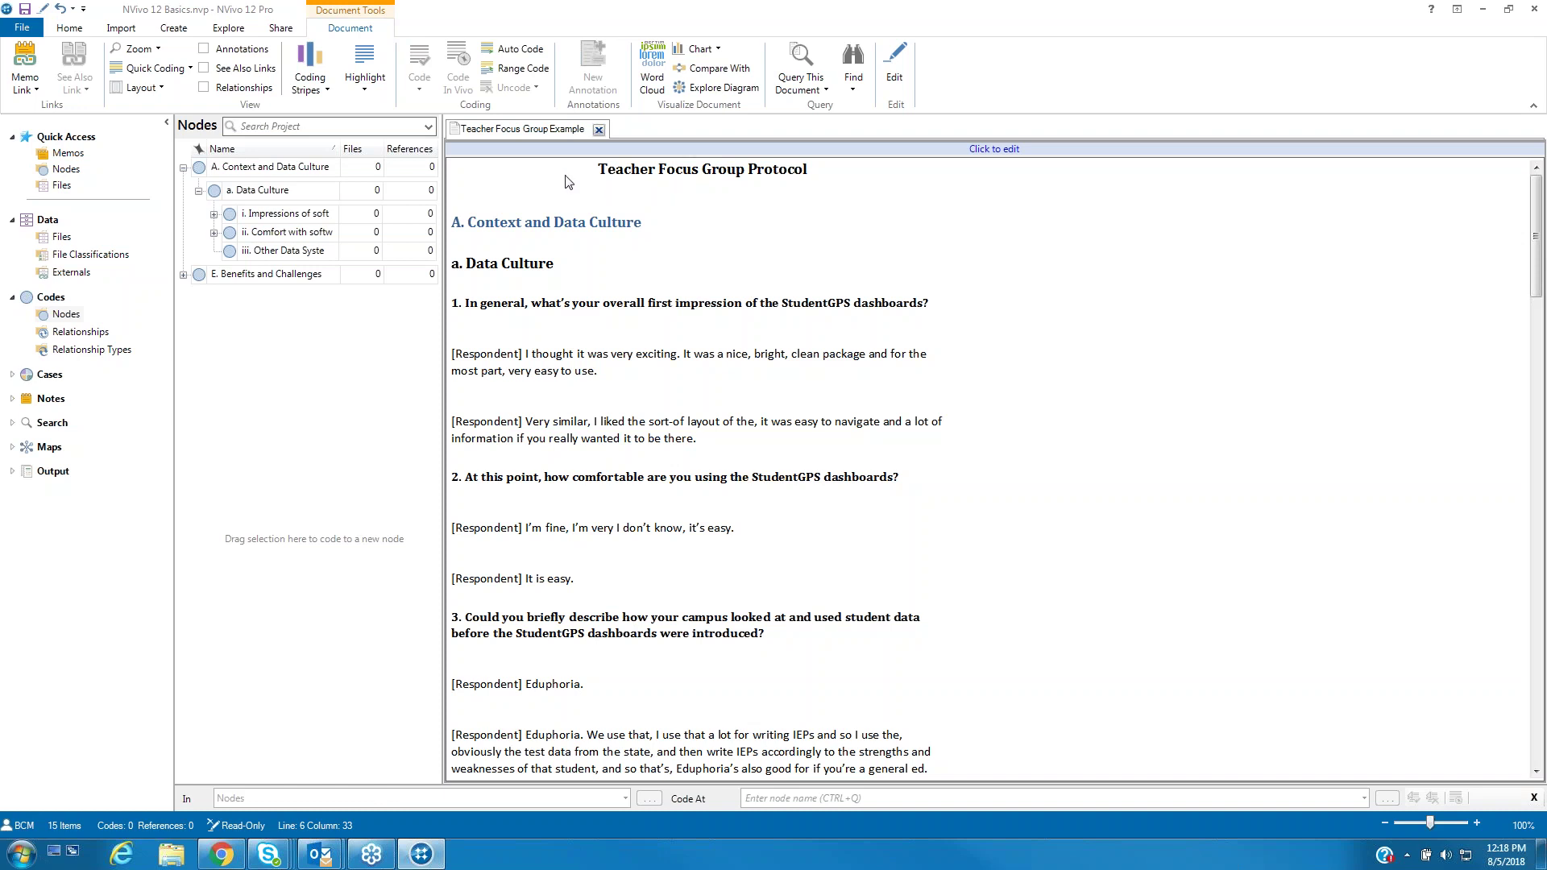
left_click(318, 91)
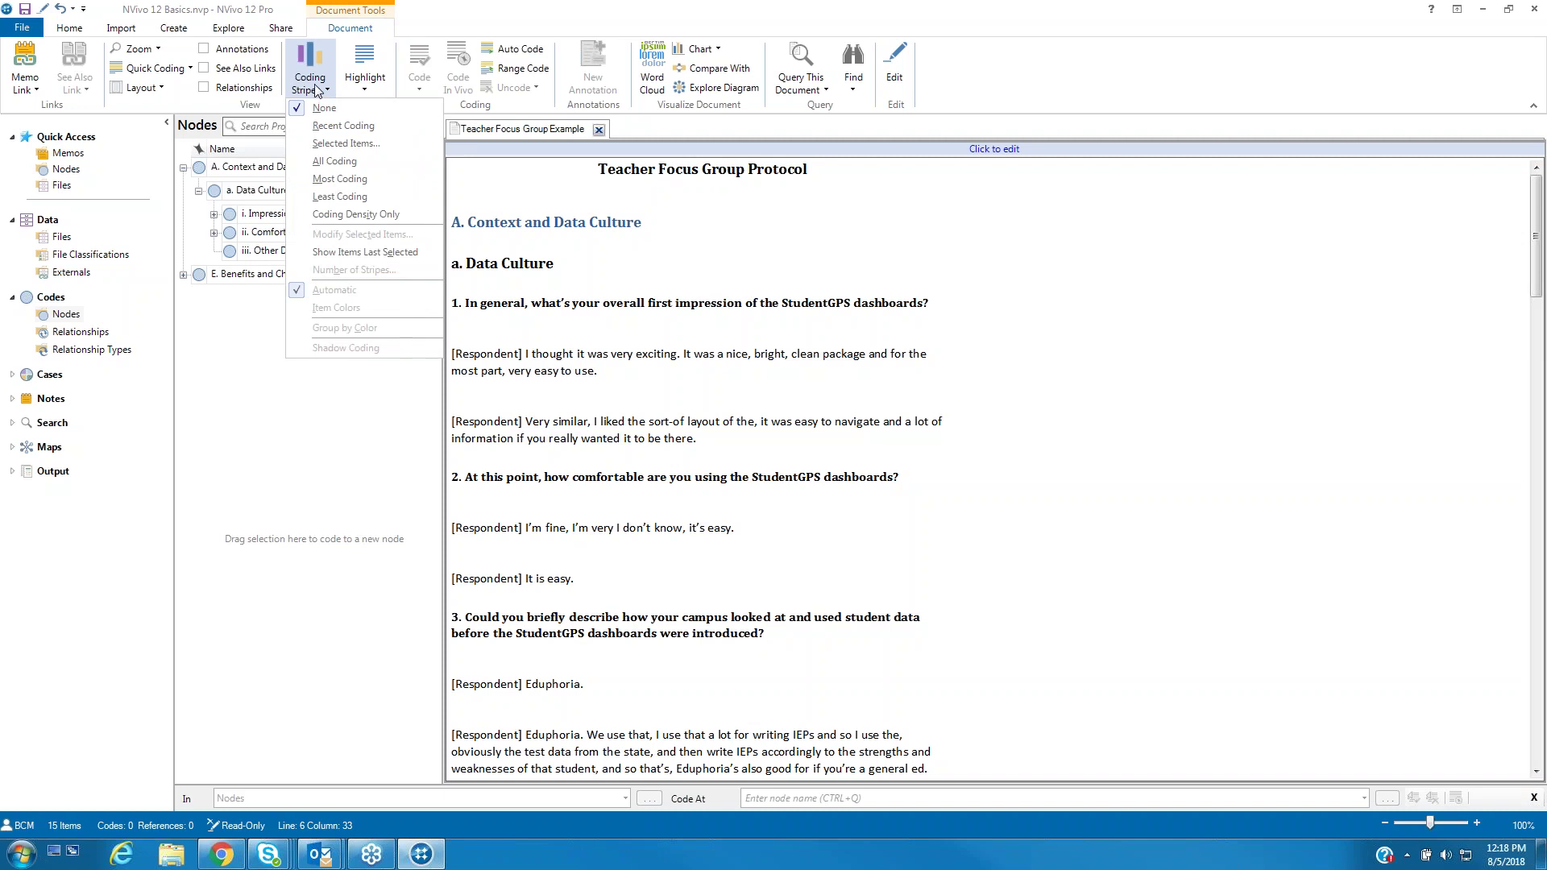
left_click(334, 162)
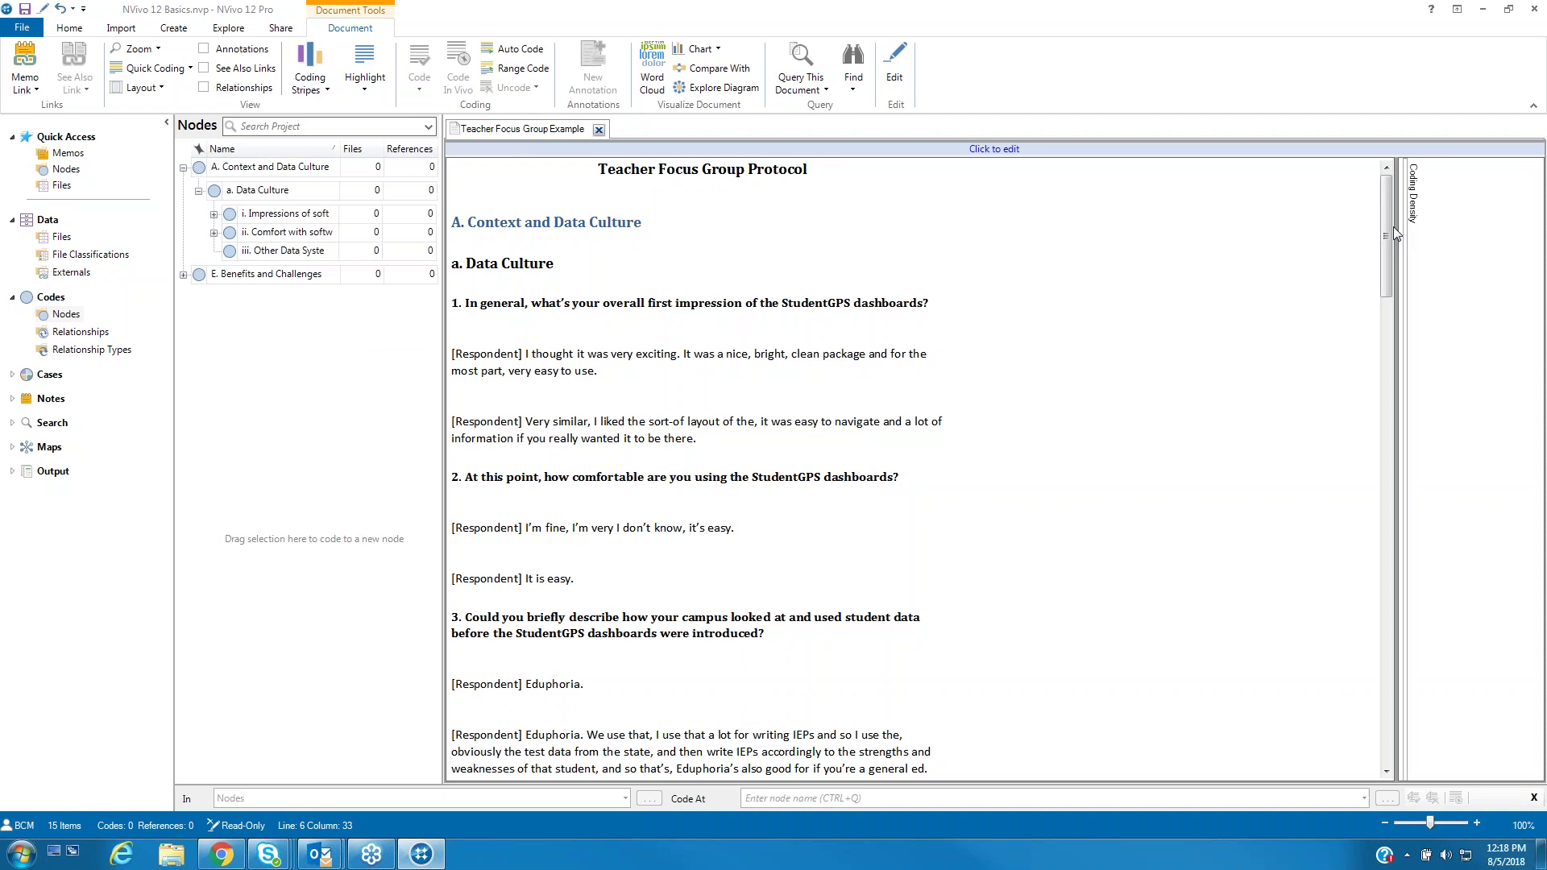
left_click_drag(1397, 356, 1208, 356)
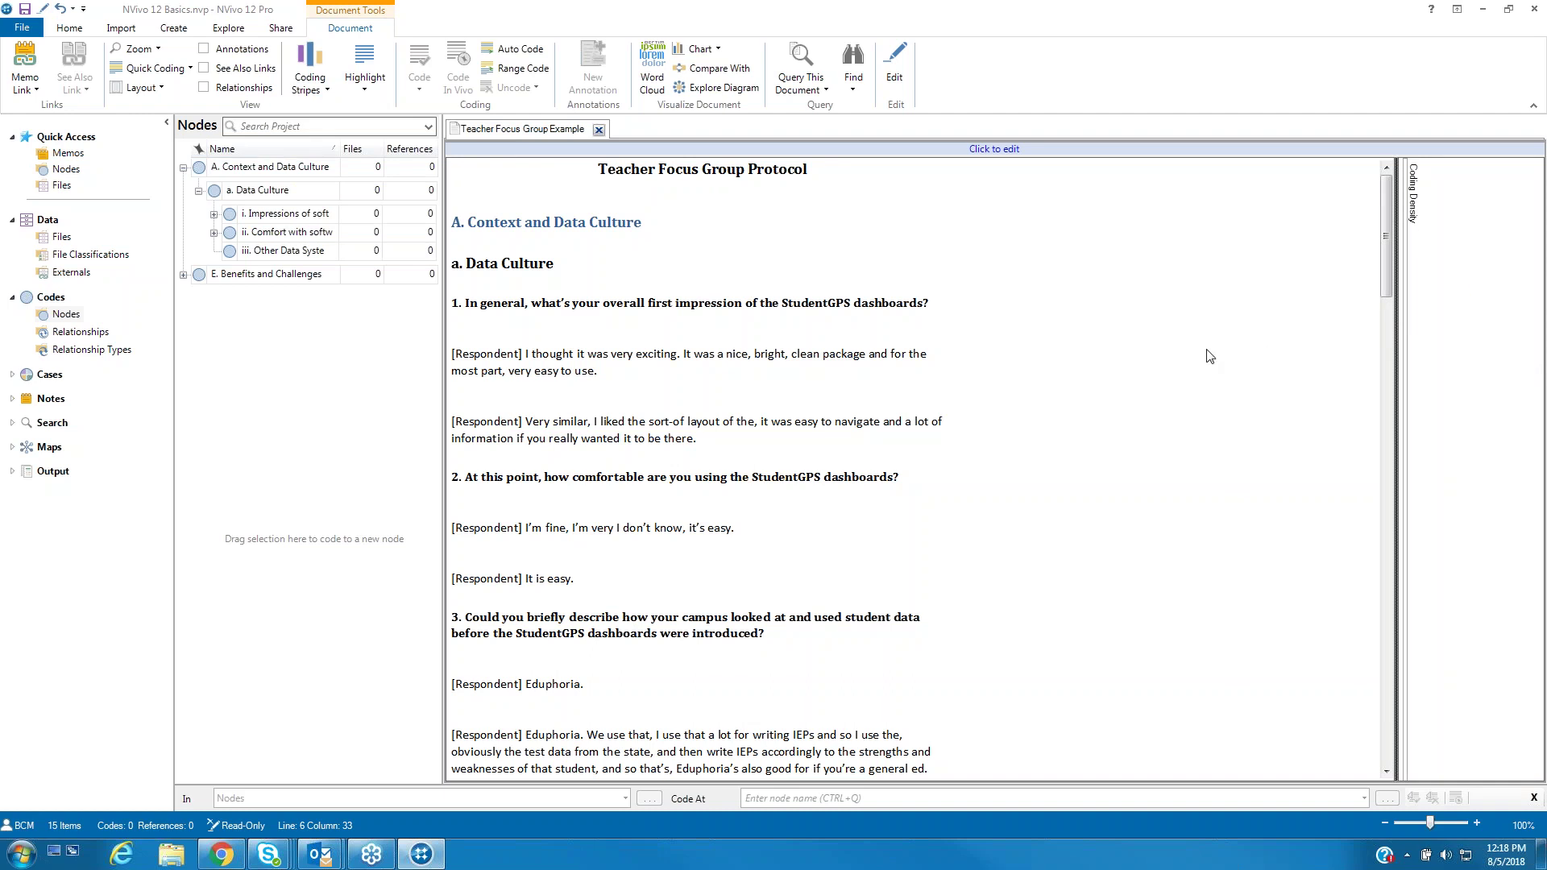
left_click(376, 84)
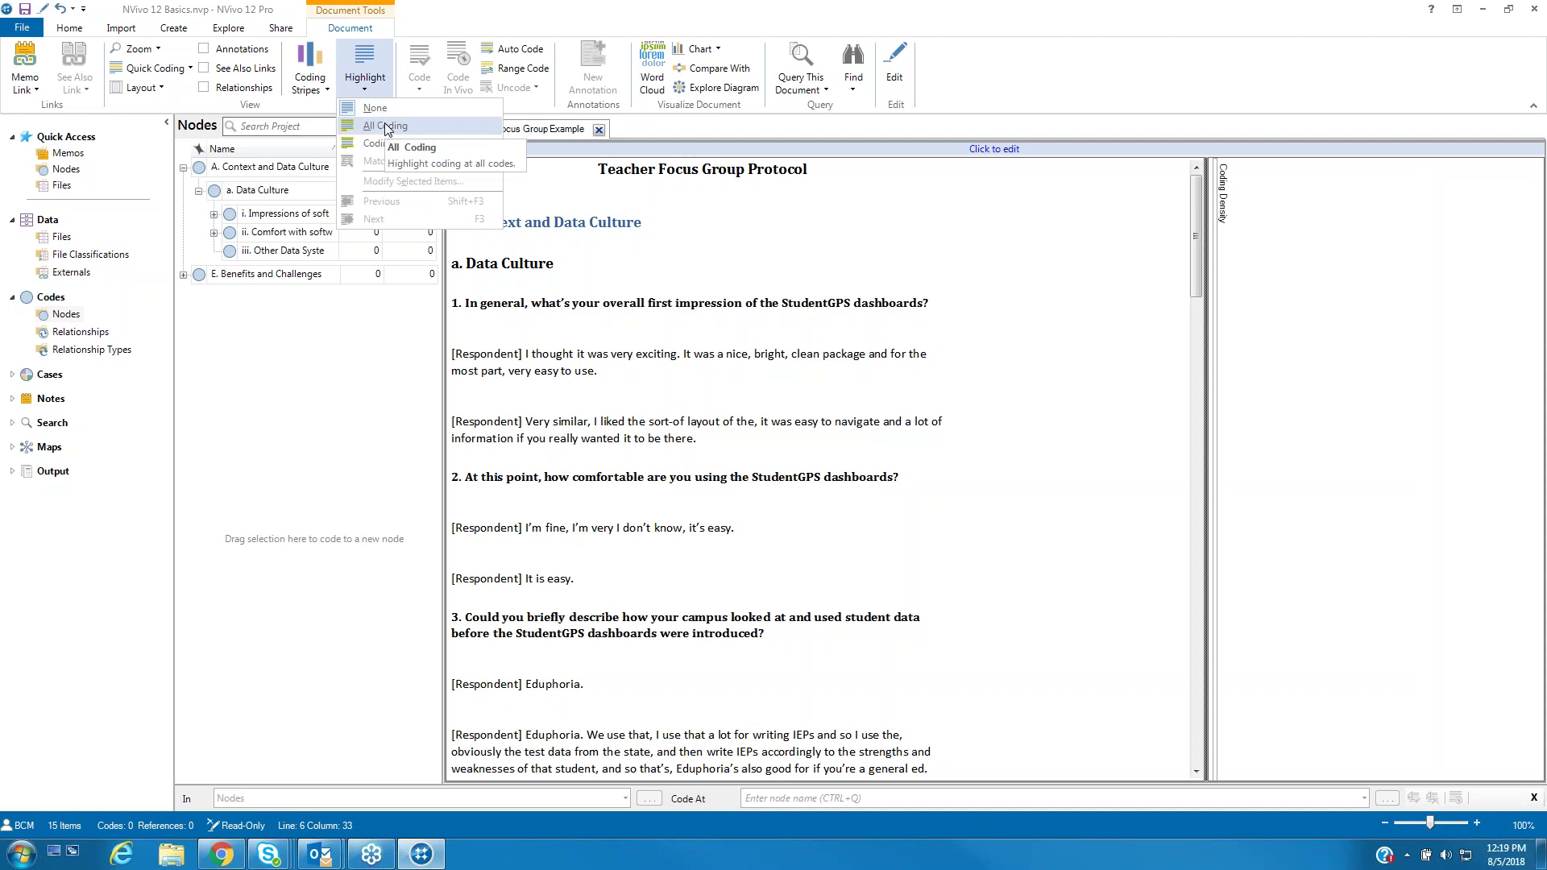
left_click(434, 126)
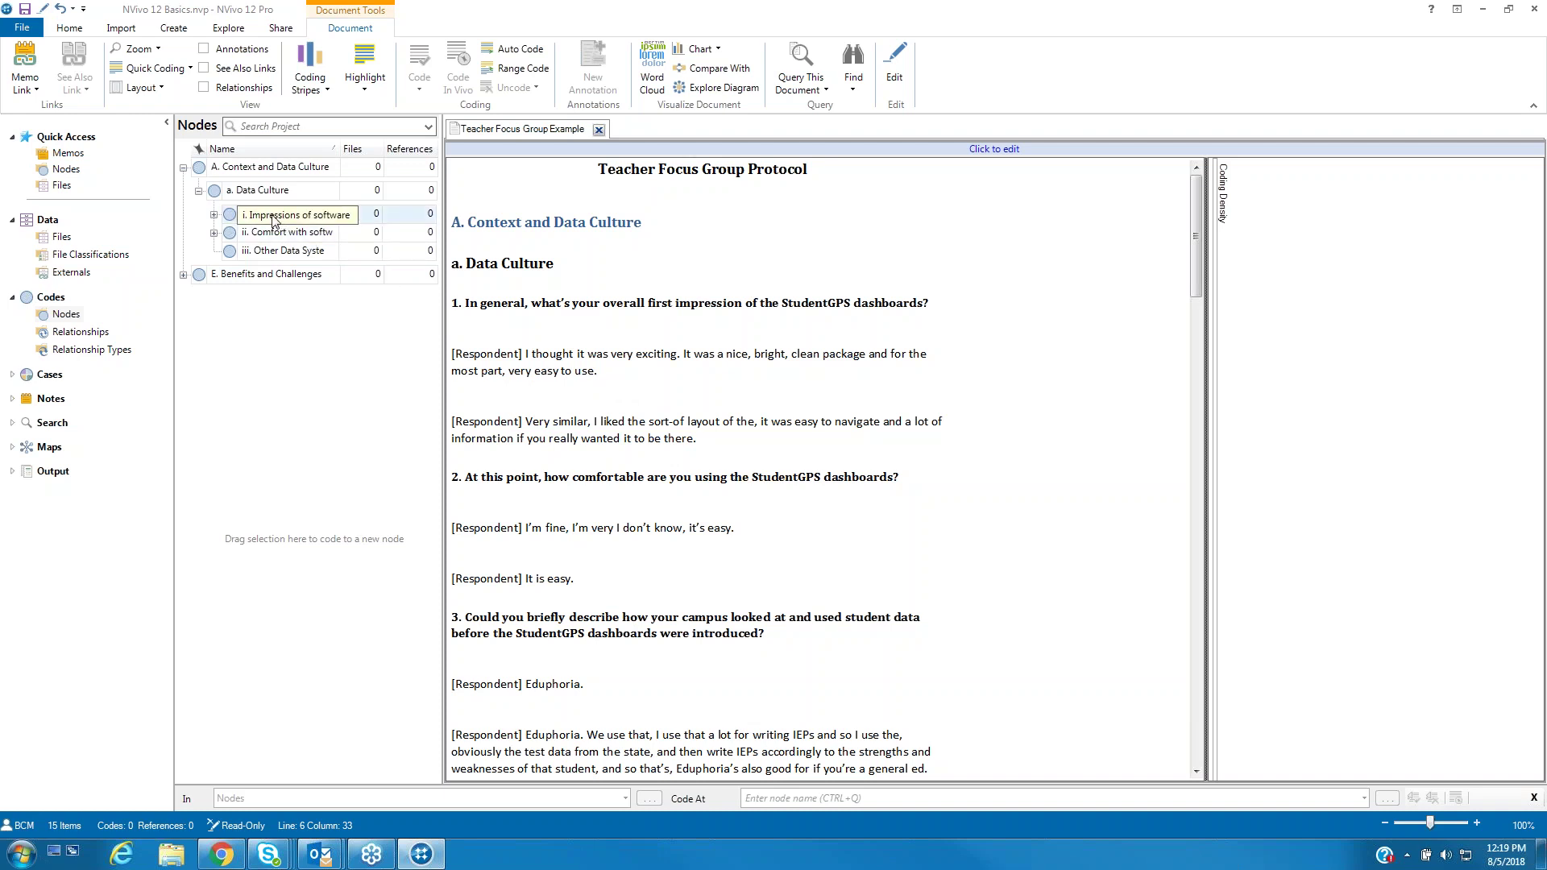
Code the first response to question 1, "I thought it was very exciting", to the Positive node under i. Impressions of software.
left_click(215, 215)
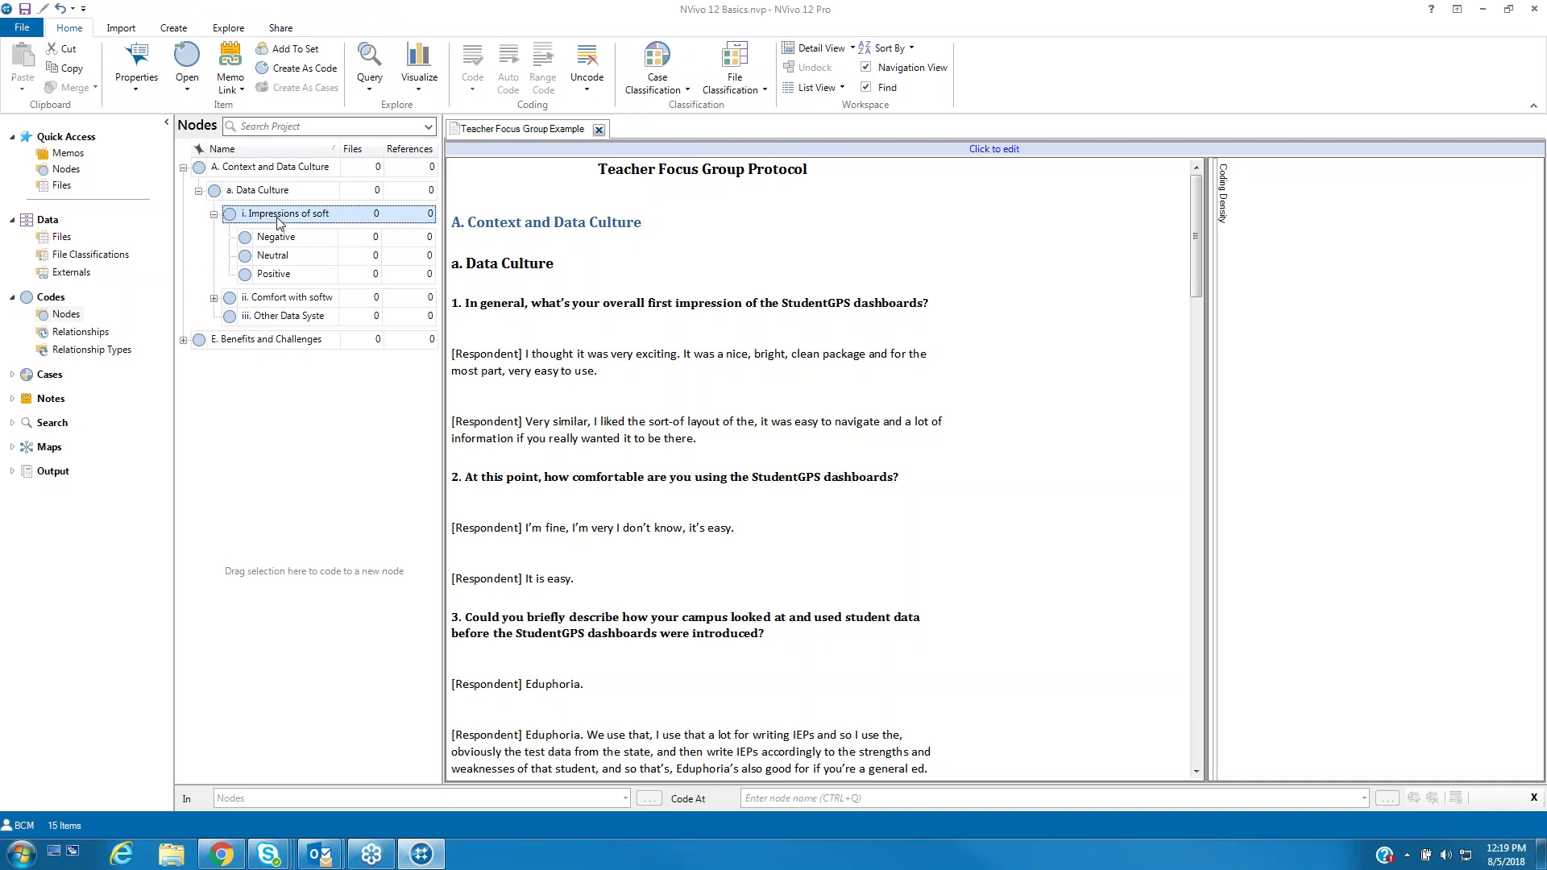
triple_click(520, 372)
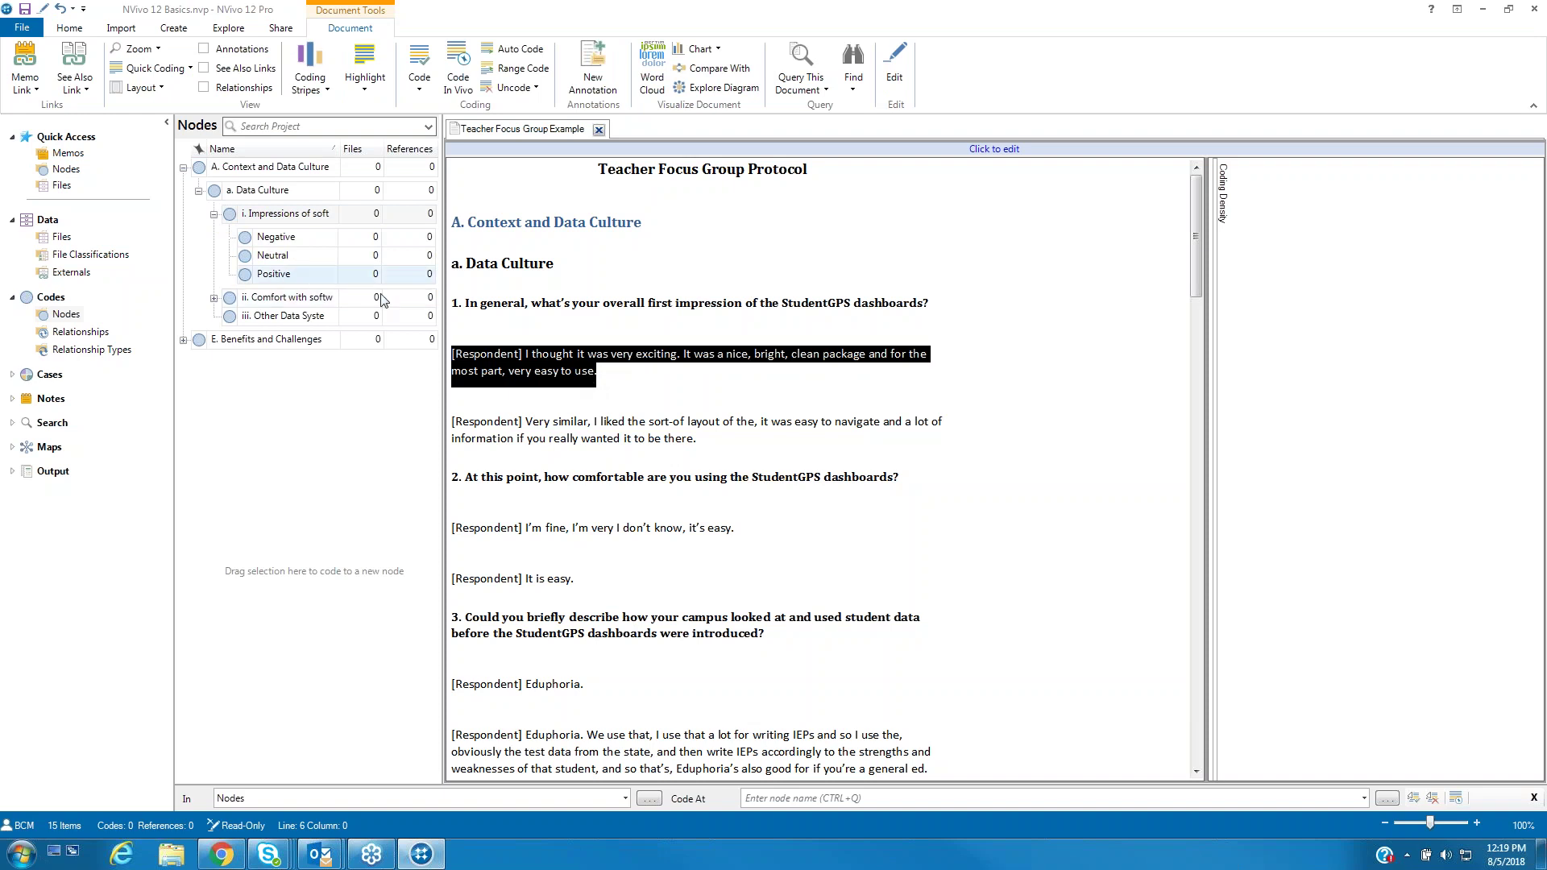
left_click(627, 384)
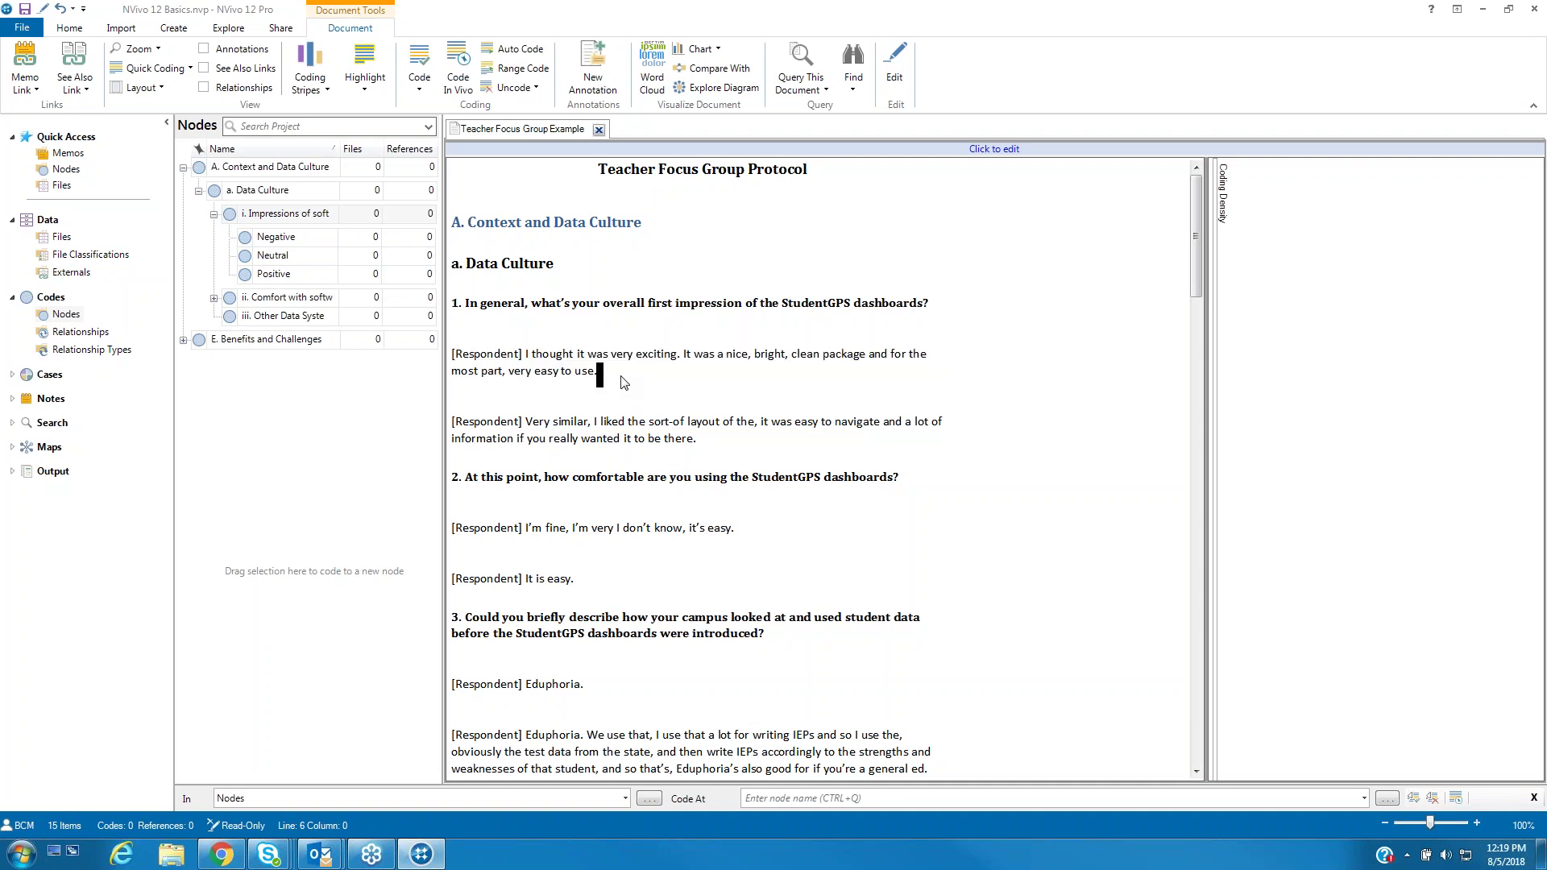
triple_click(477, 365)
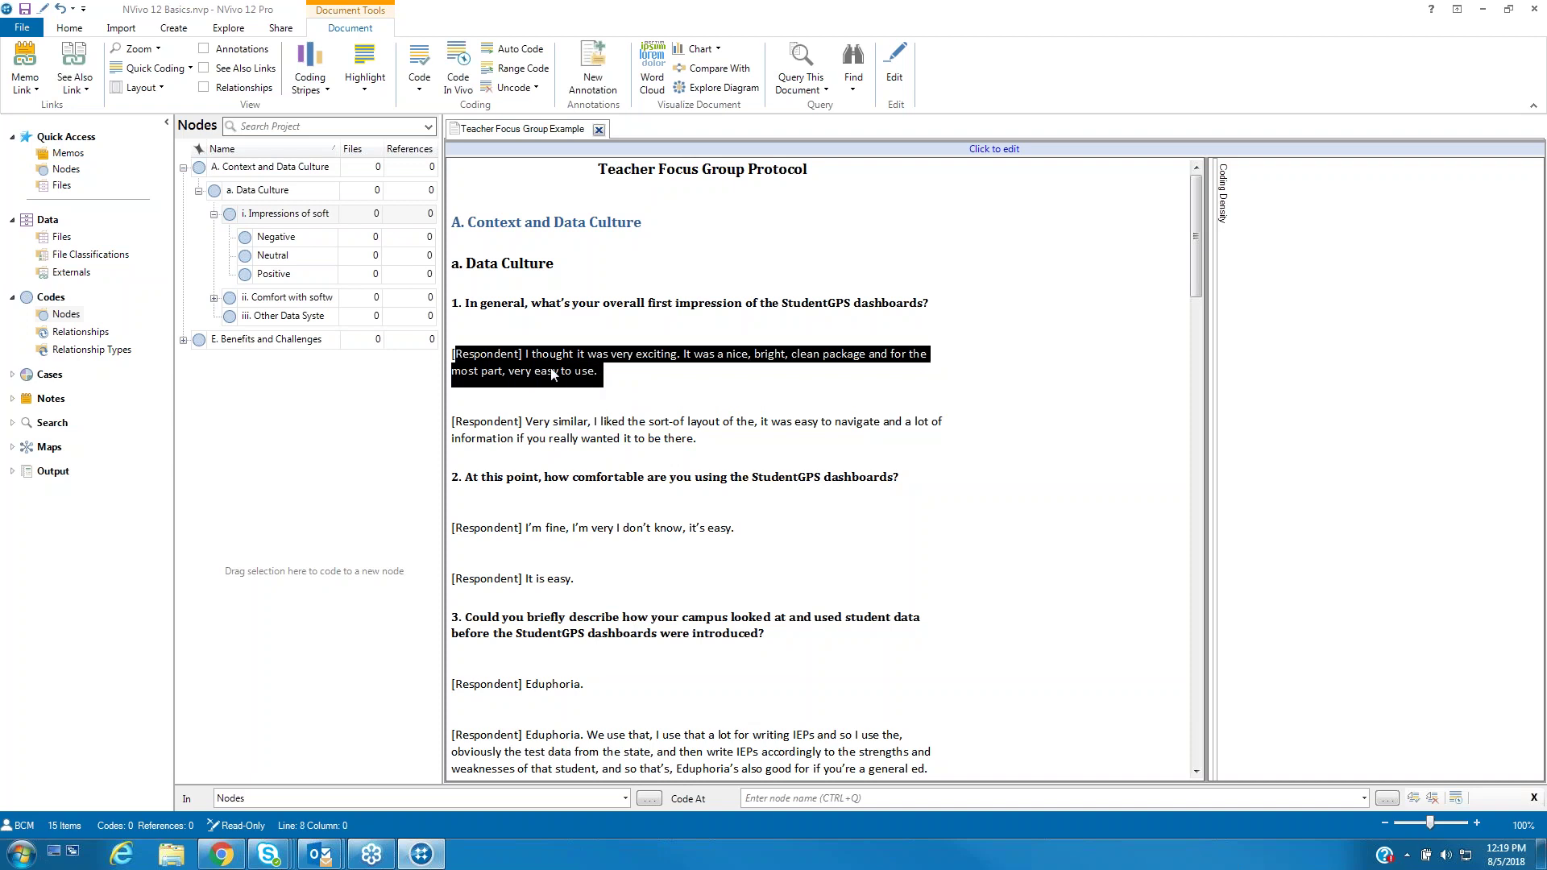
left_click_drag(572, 371, 307, 279)
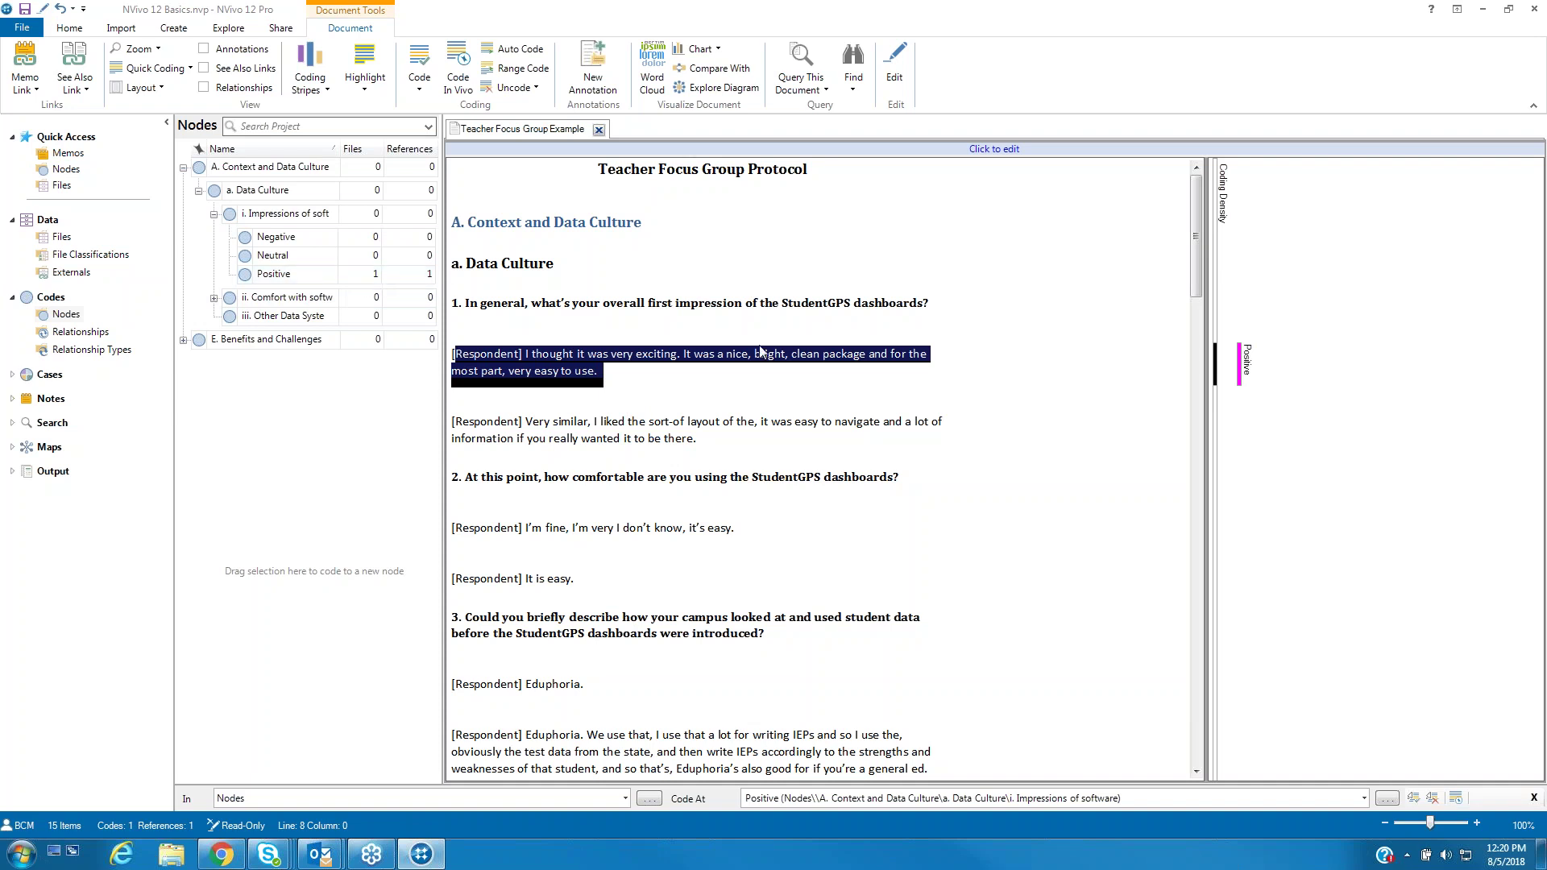
left_click(681, 390)
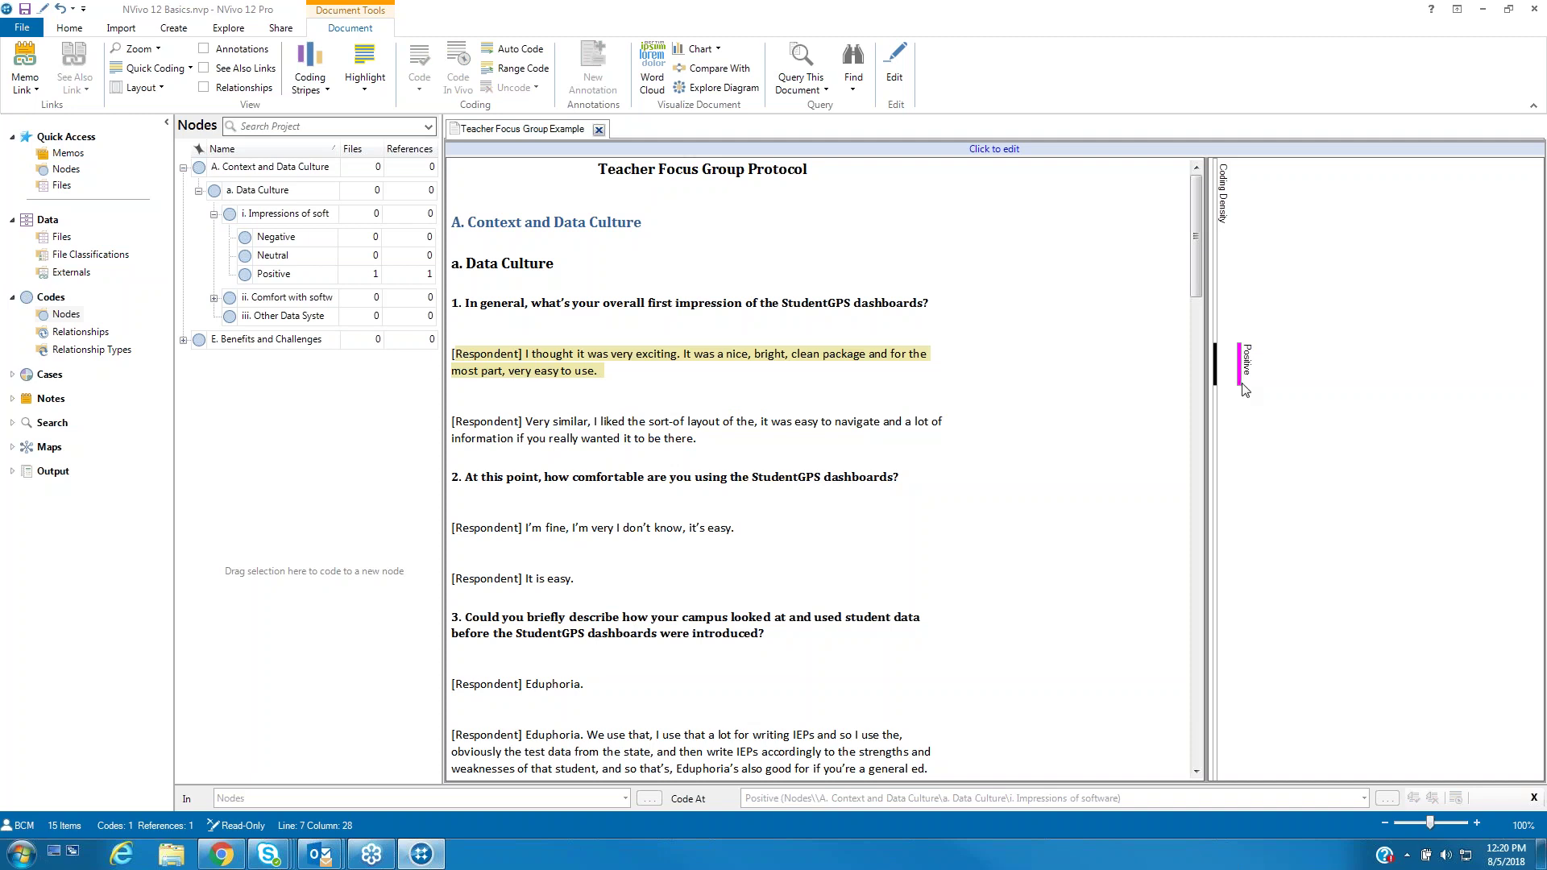
mouse_move(1242, 390)
Code the "Very similar, I liked the sort-of layout" response to the Positive node, and review that node's coded references.
left_click_drag(716, 443, 440, 423)
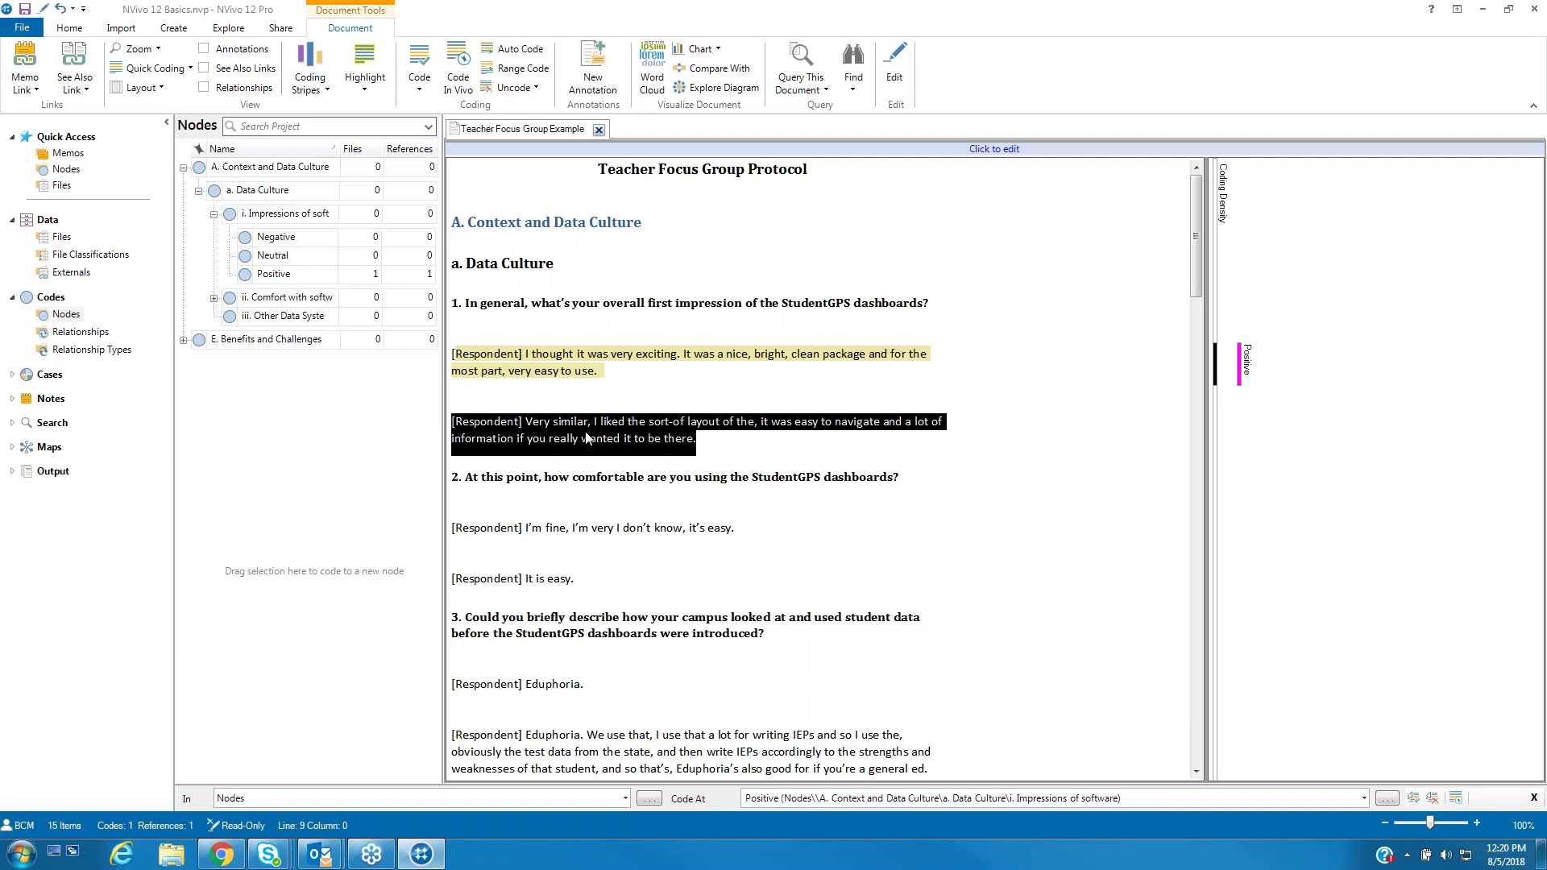
left_click_drag(586, 438, 346, 275)
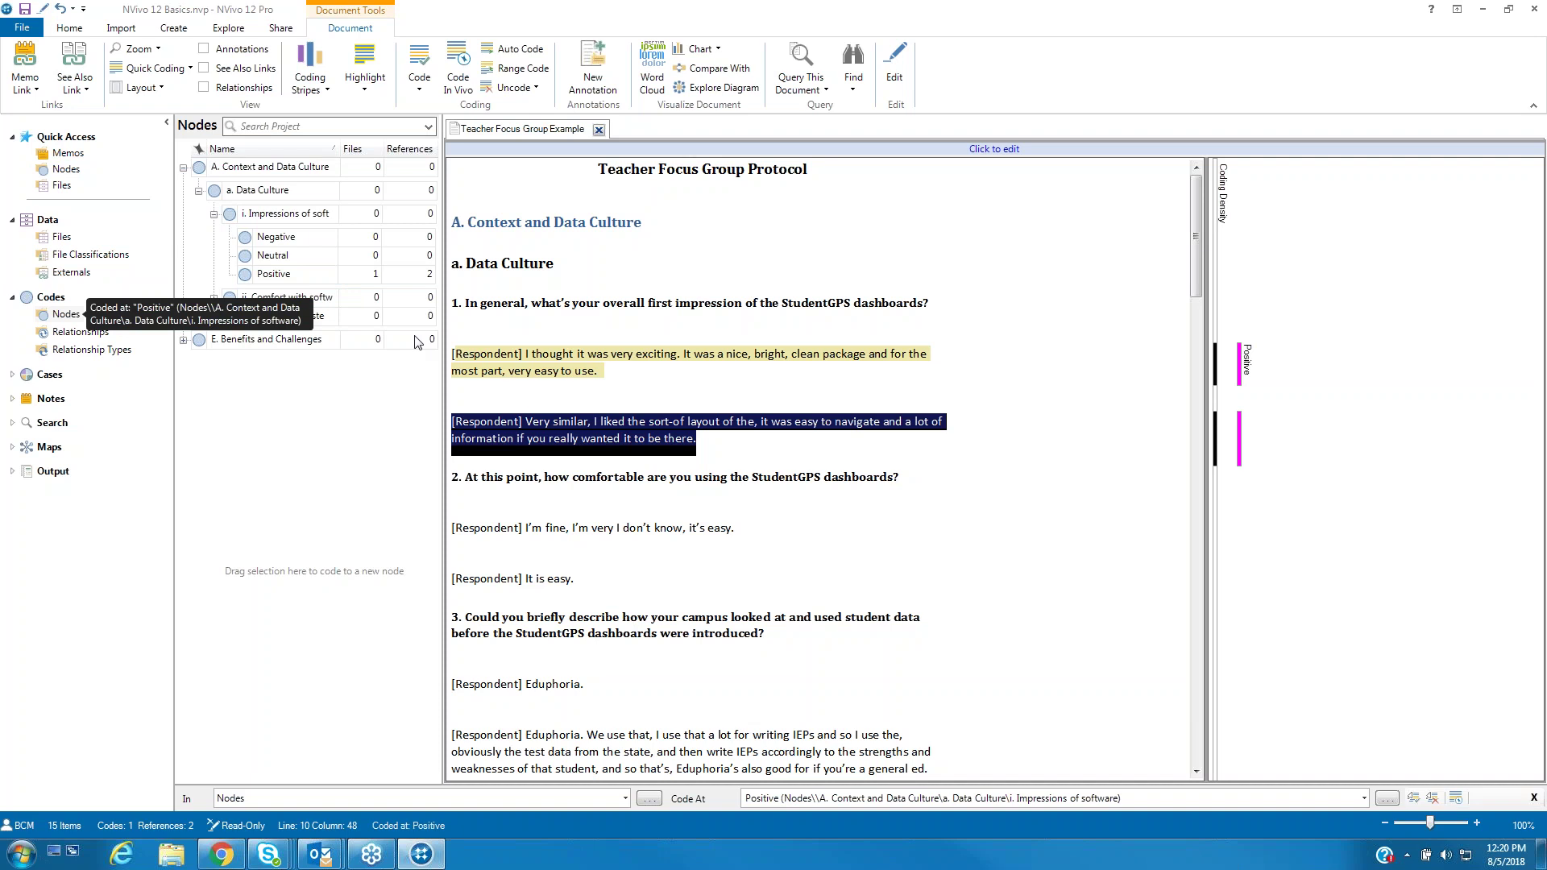
left_click(706, 444)
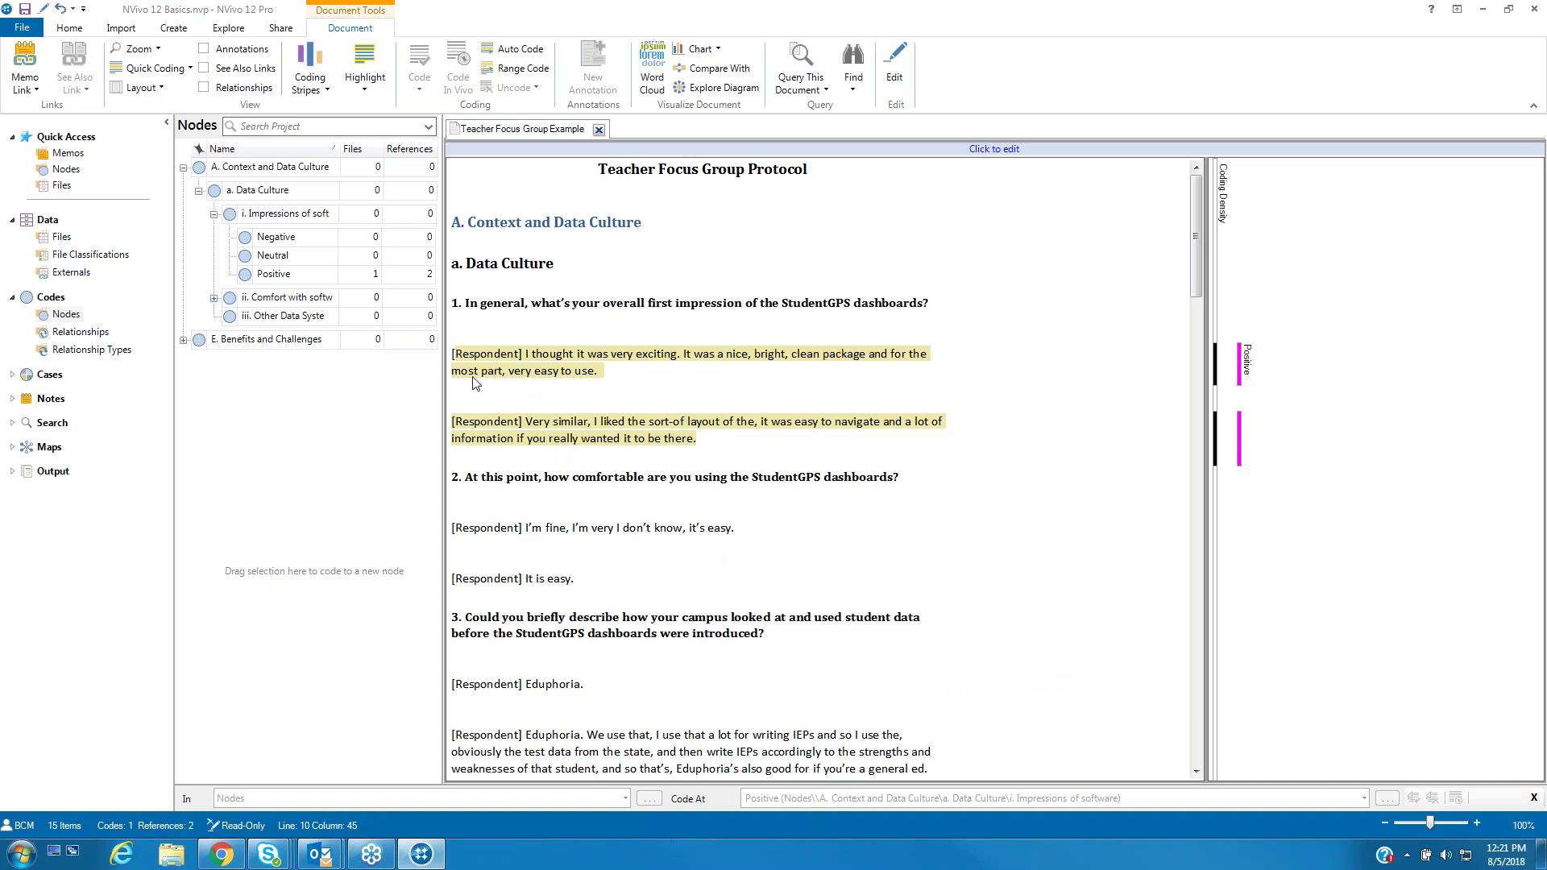
left_click(300, 275)
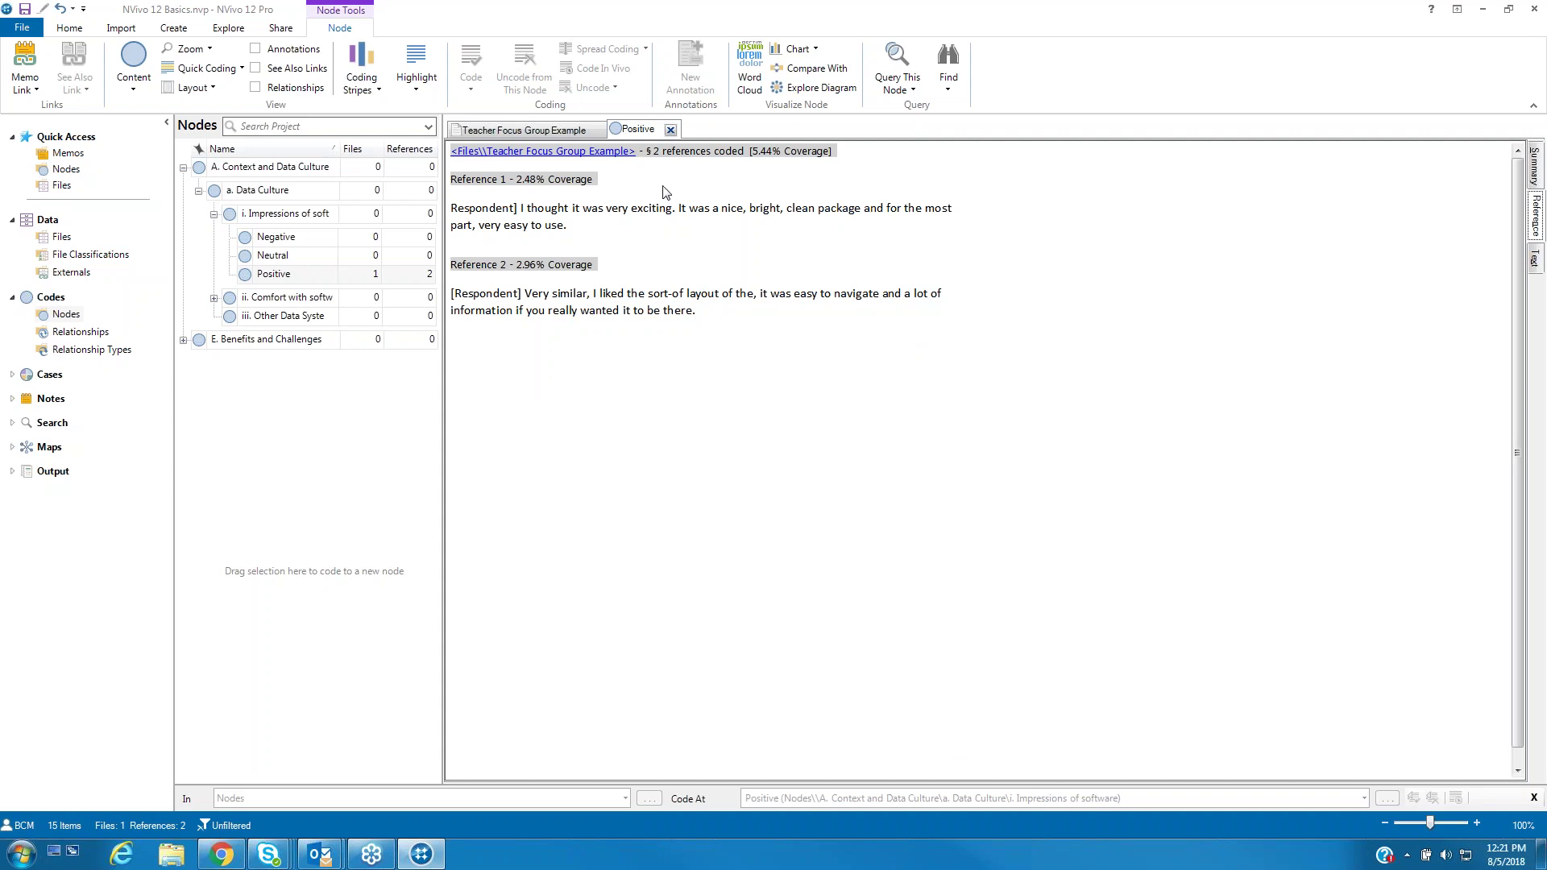
left_click(670, 130)
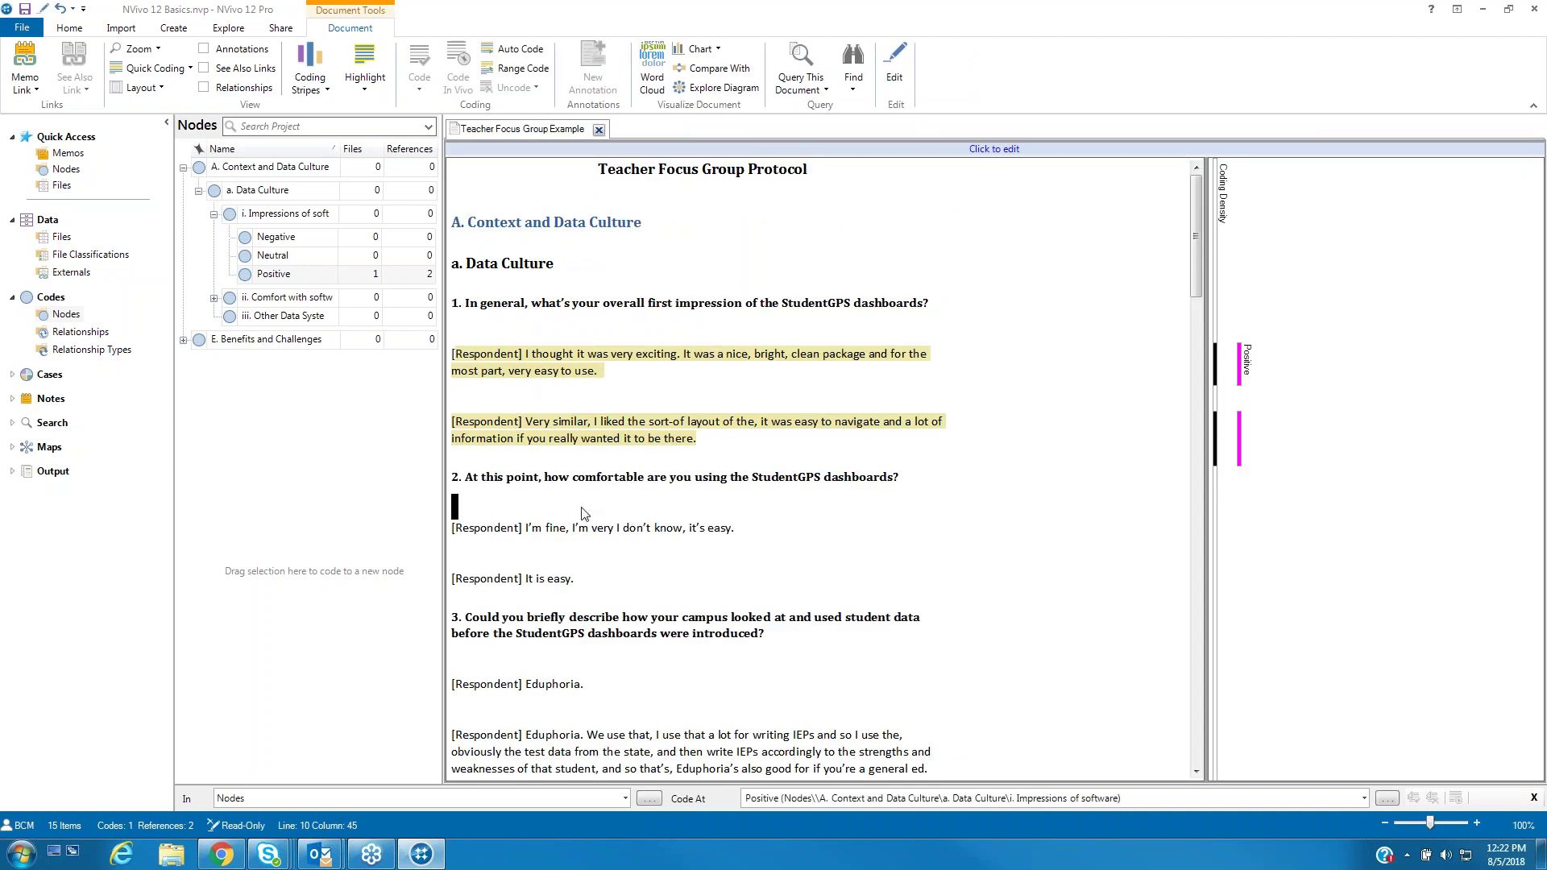
Collapse i. Impressions of software and create a child node named Eduphoria under iii. Other Data Systems.
scroll(583, 515, "down", 4)
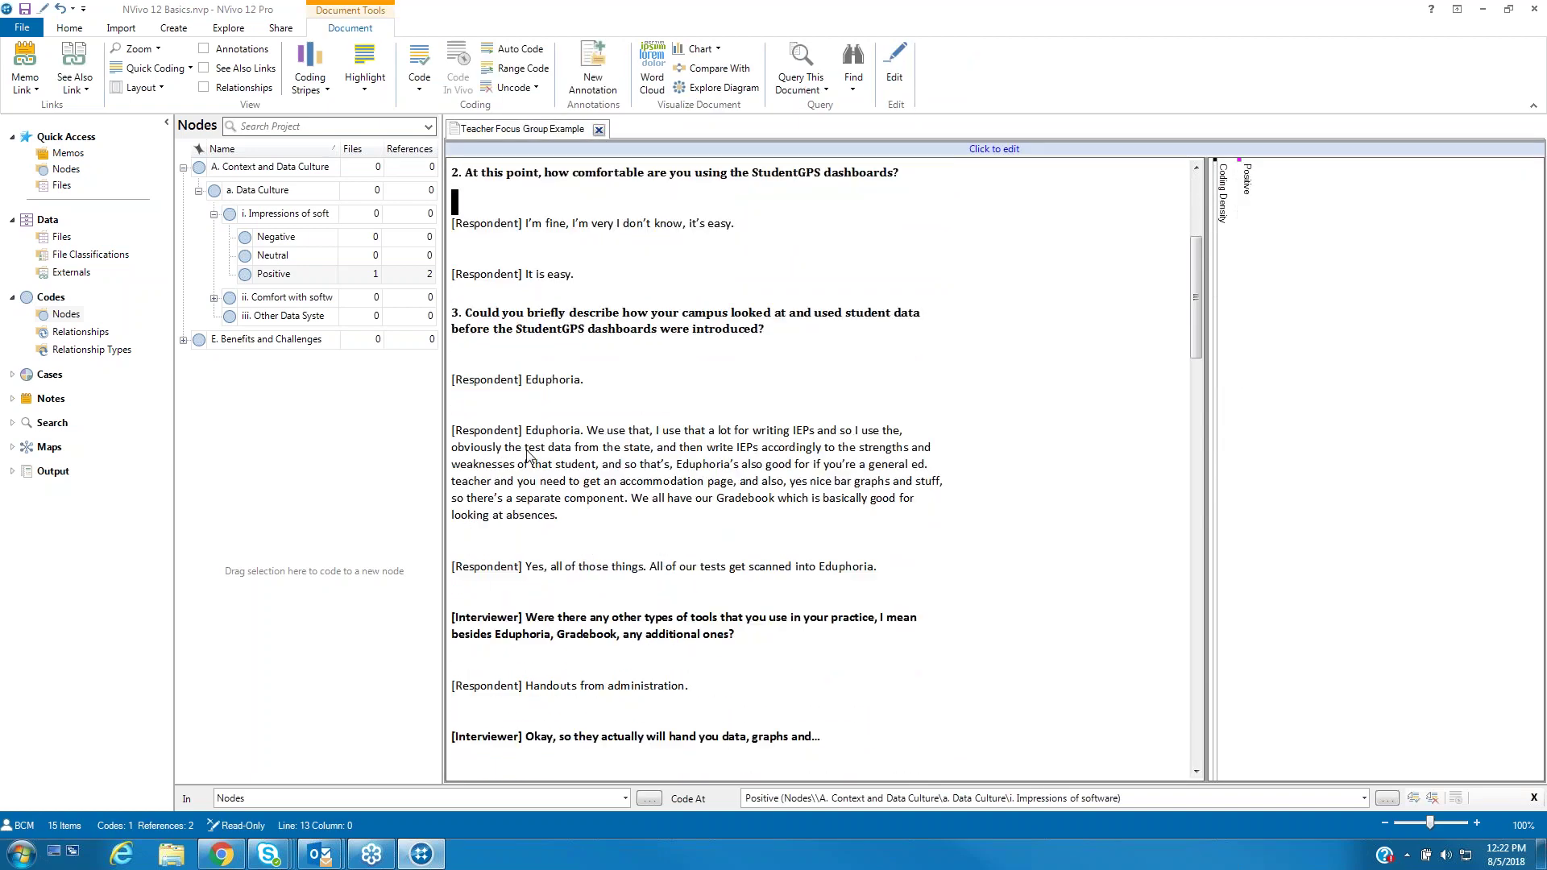
left_click(214, 214)
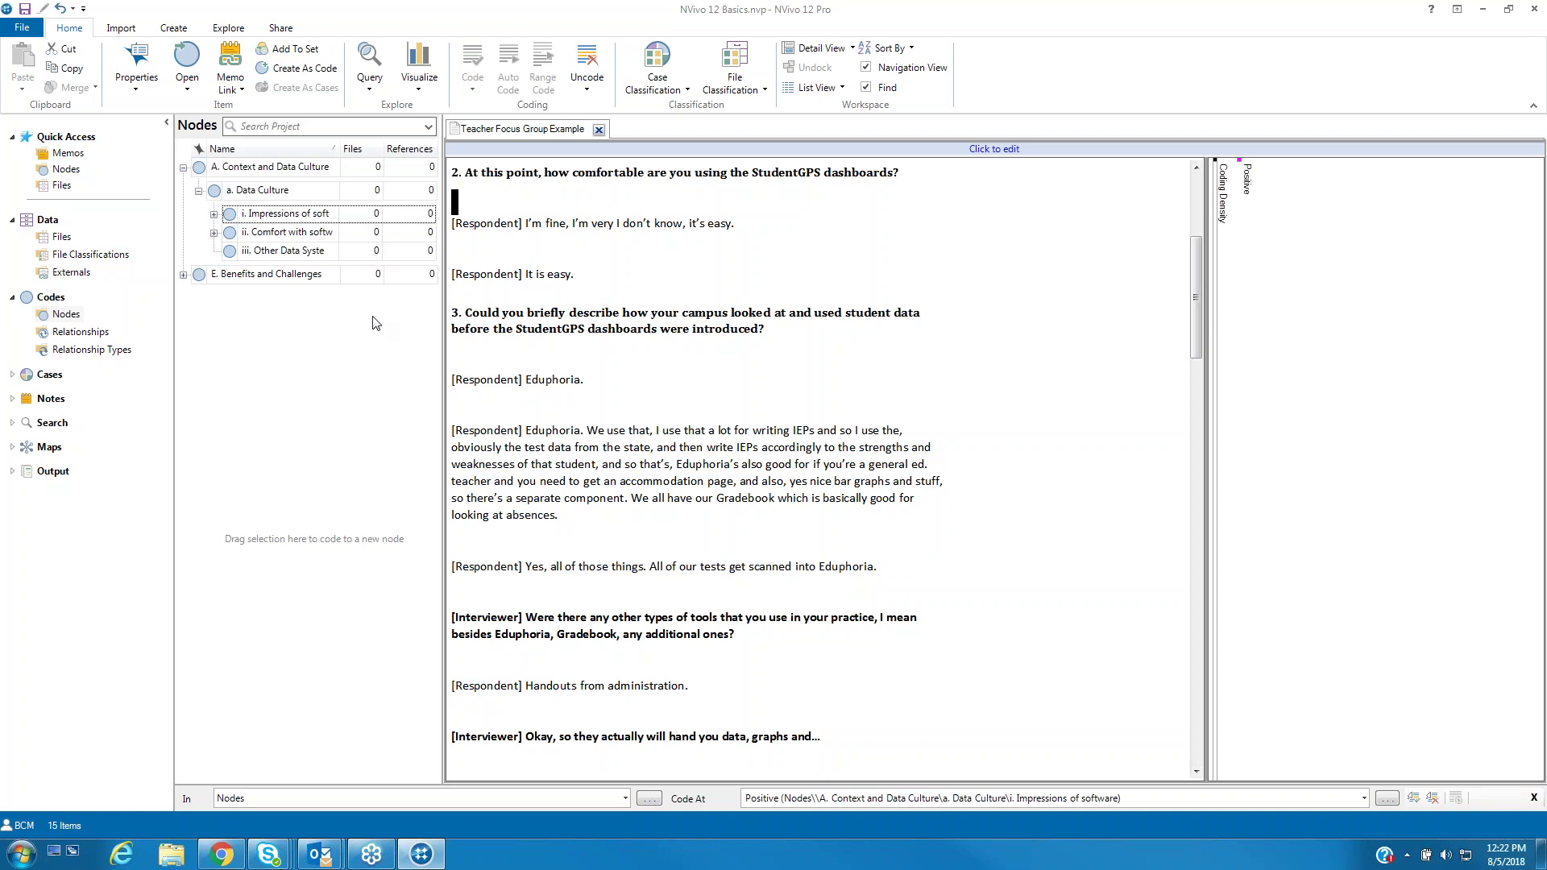
left_click(256, 256)
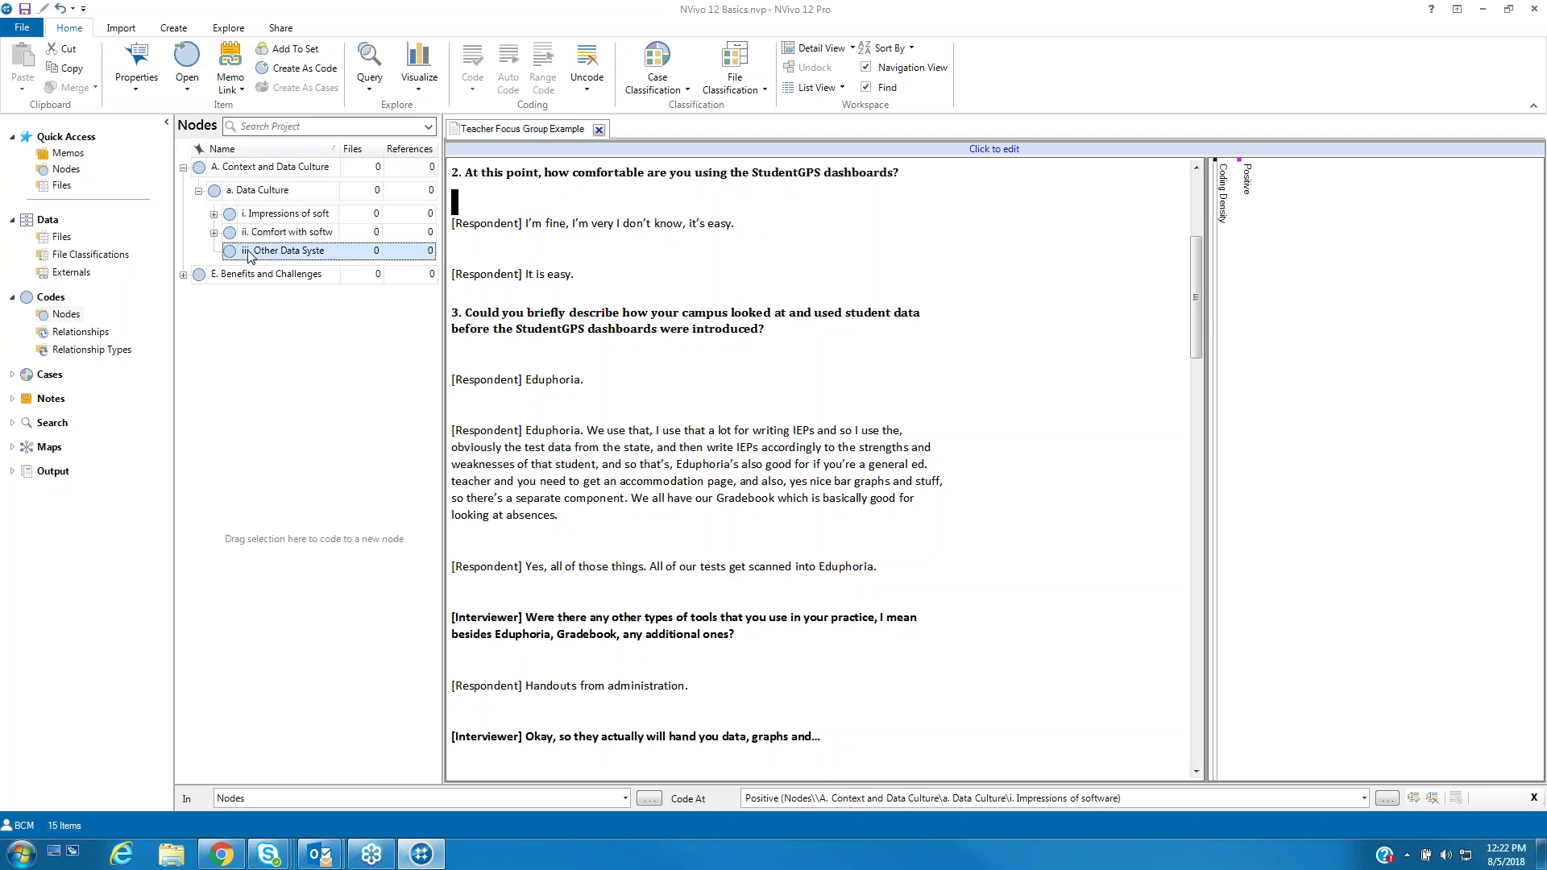
right_click(249, 256)
left_click(274, 270)
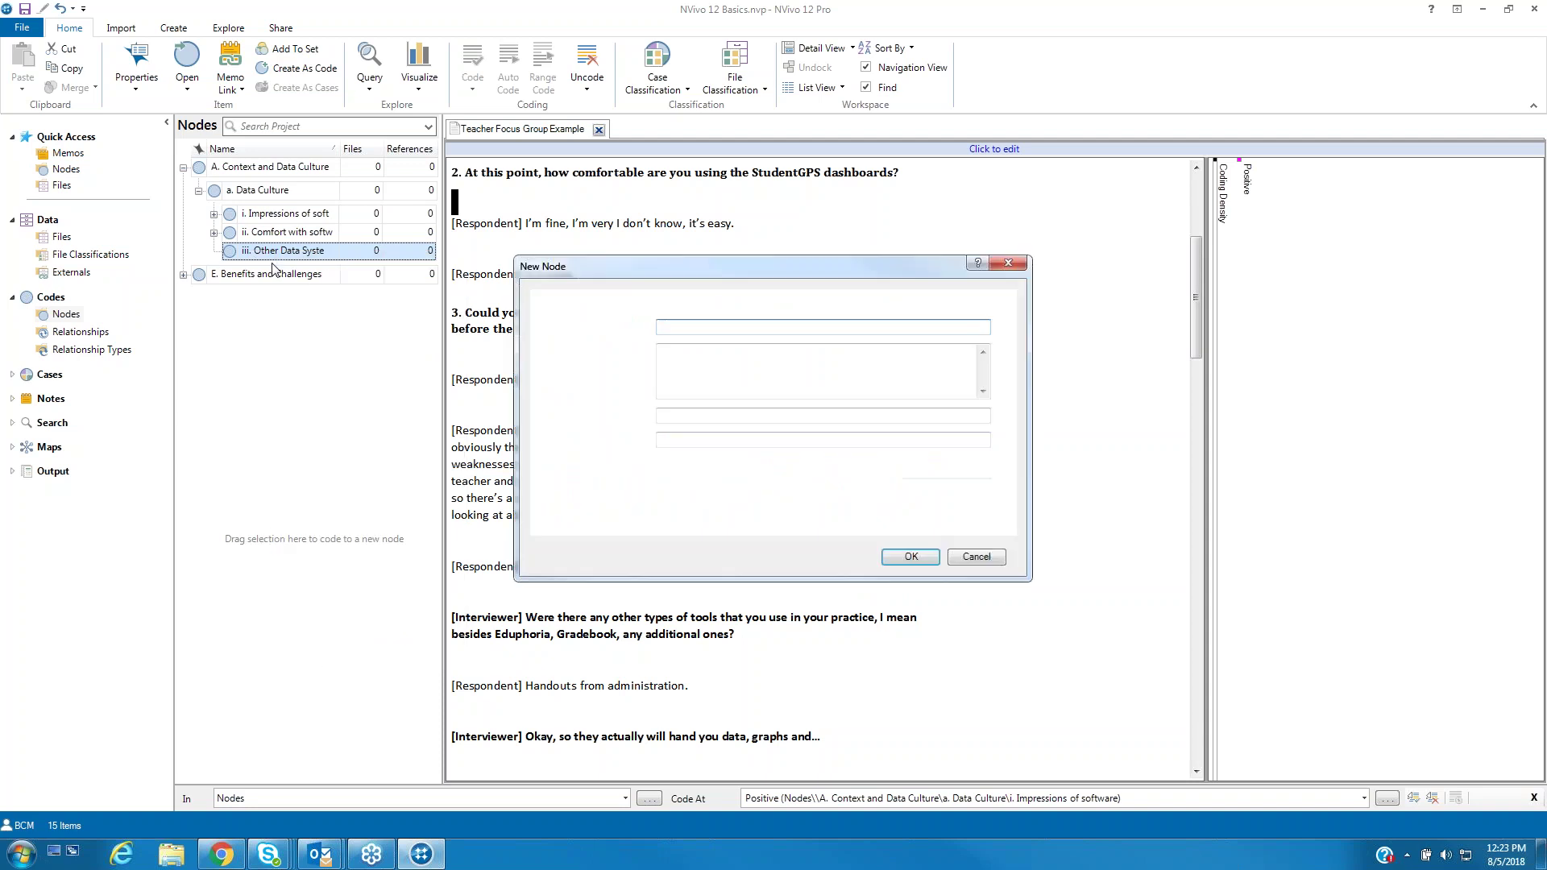
left_click_drag(725, 274, 1012, 284)
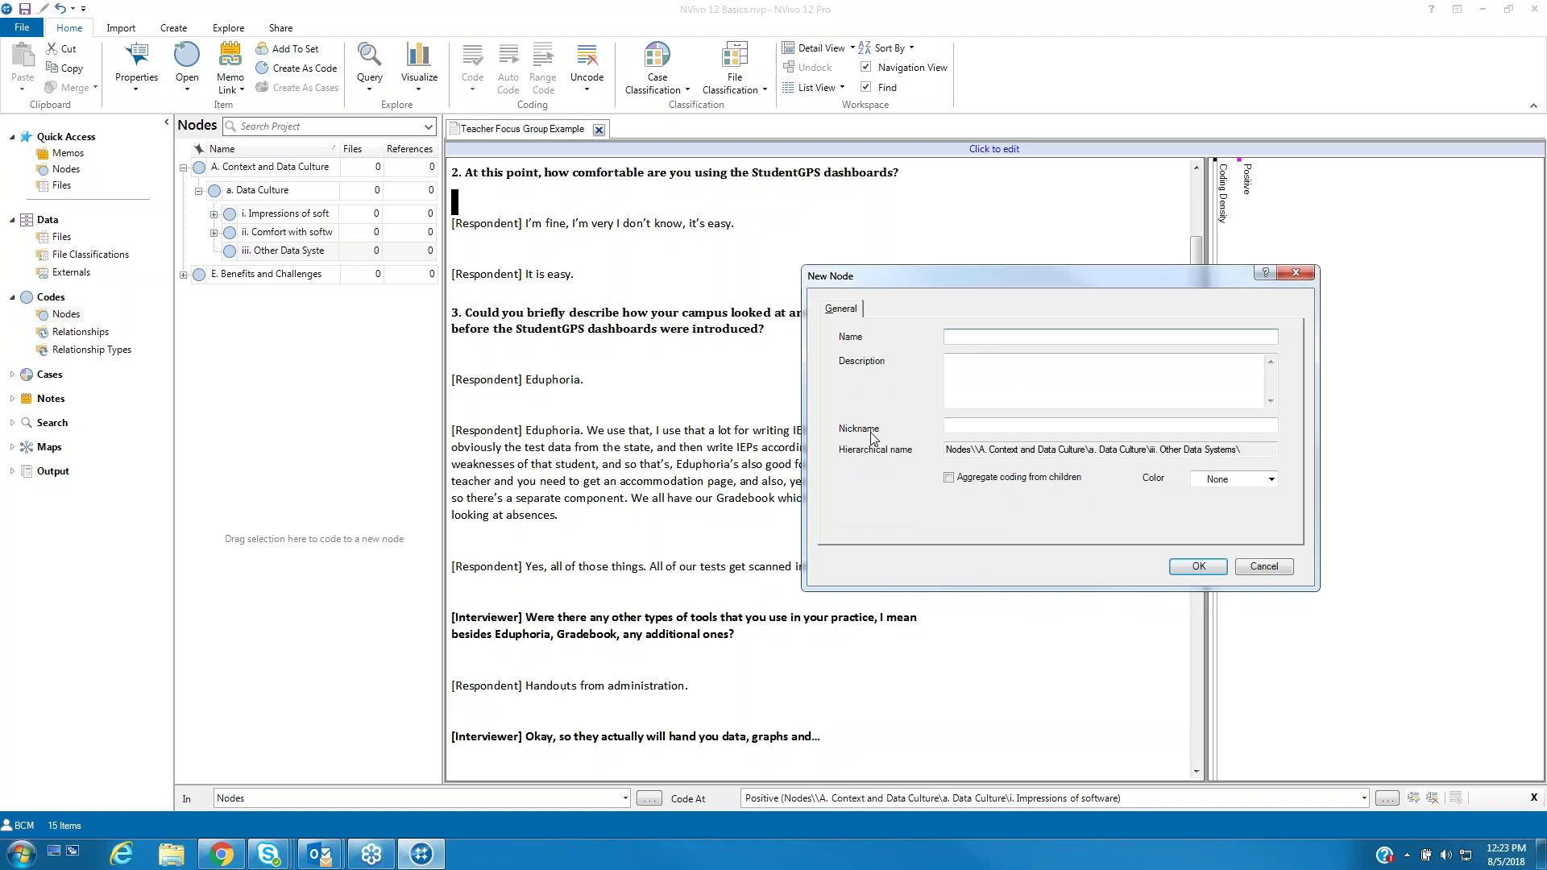
type("dupho")
key("BackSpace")
key("BackSpace")
key("BackSpace")
type("phoria")
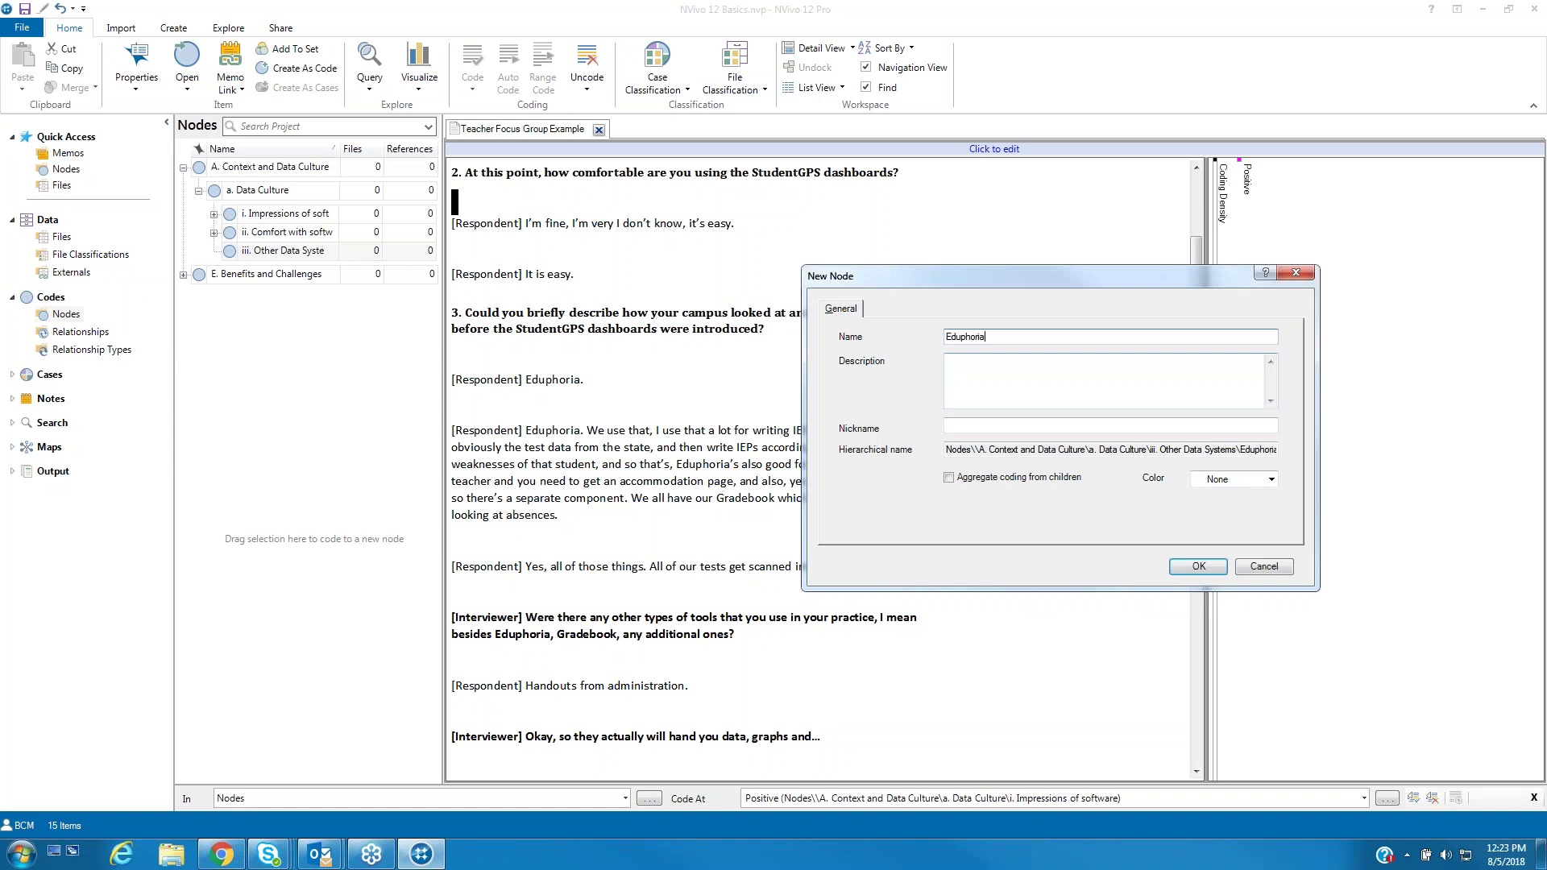
key("Return")
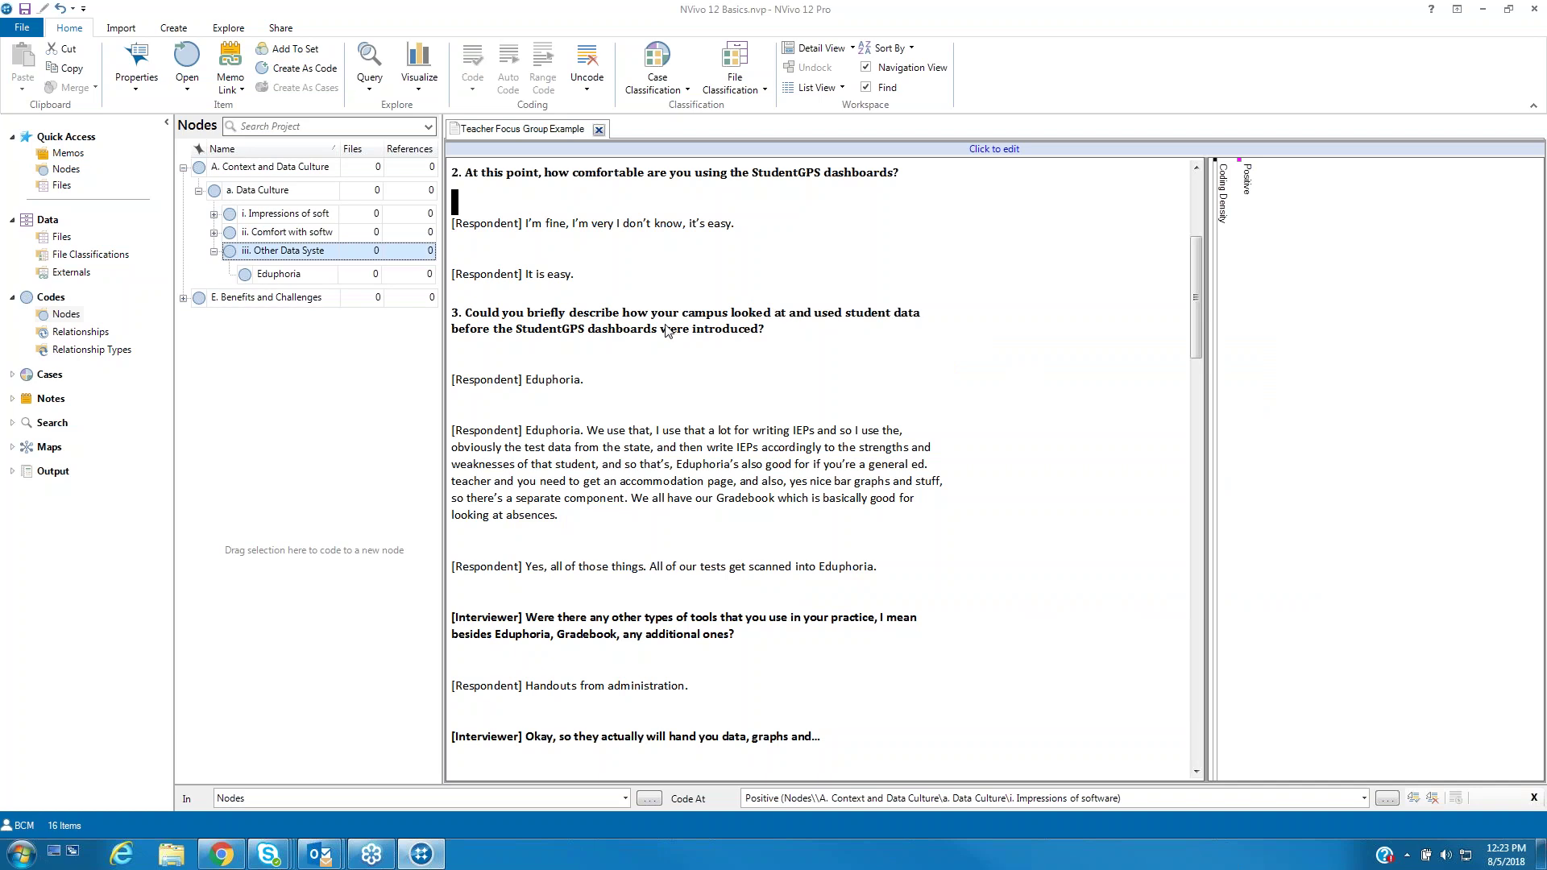
Code the first two responses to question 3, both starting with "Eduphoria", to the Eduphoria node.
left_click_drag(618, 390, 443, 392)
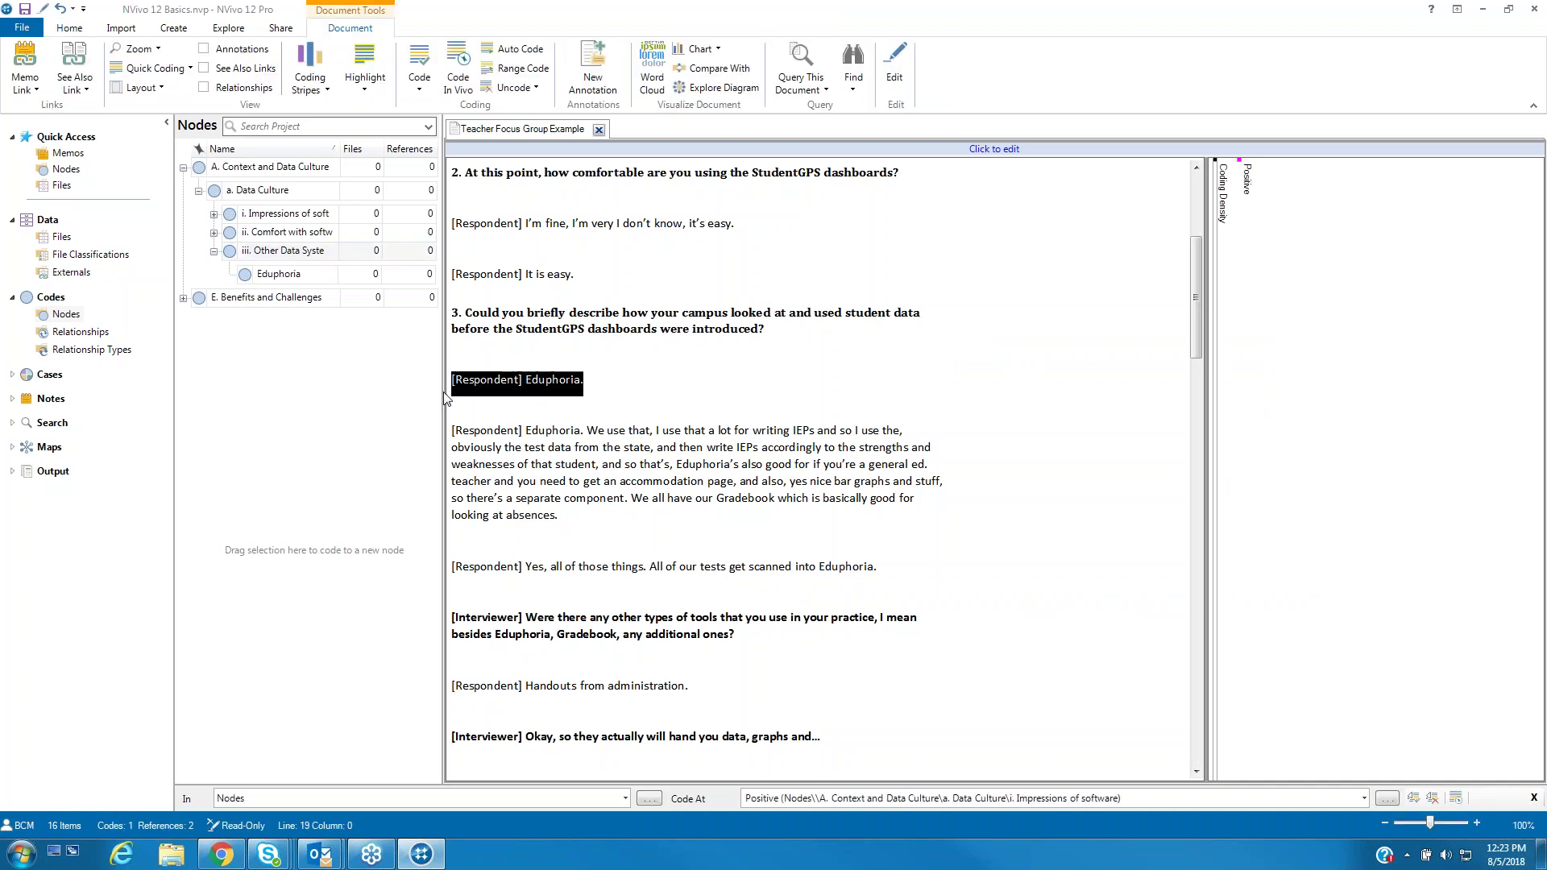
left_click_drag(555, 389, 282, 275)
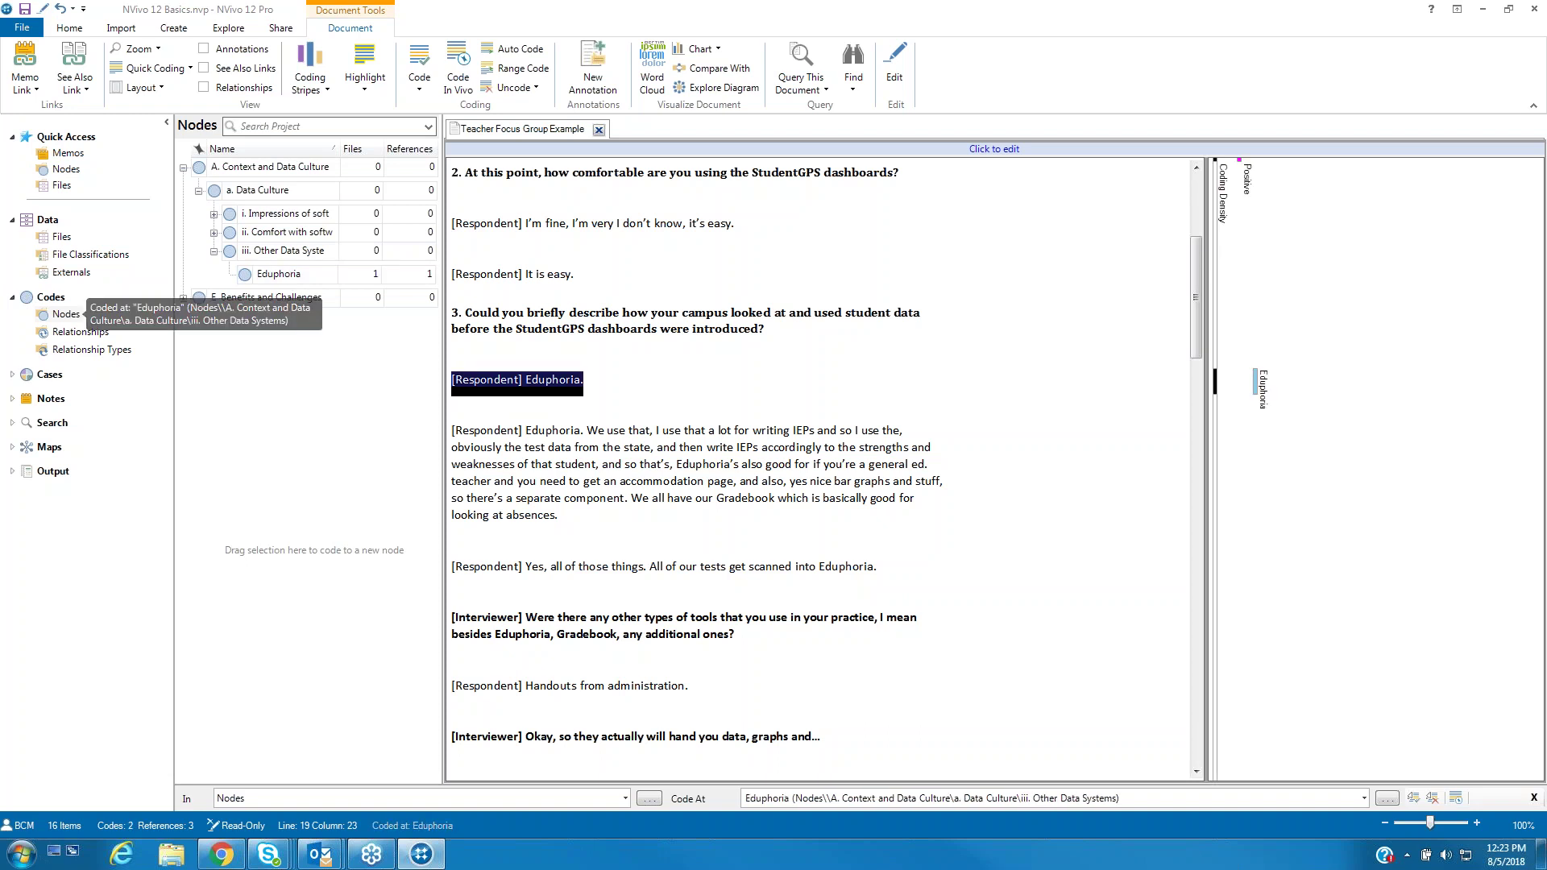
left_click(573, 522)
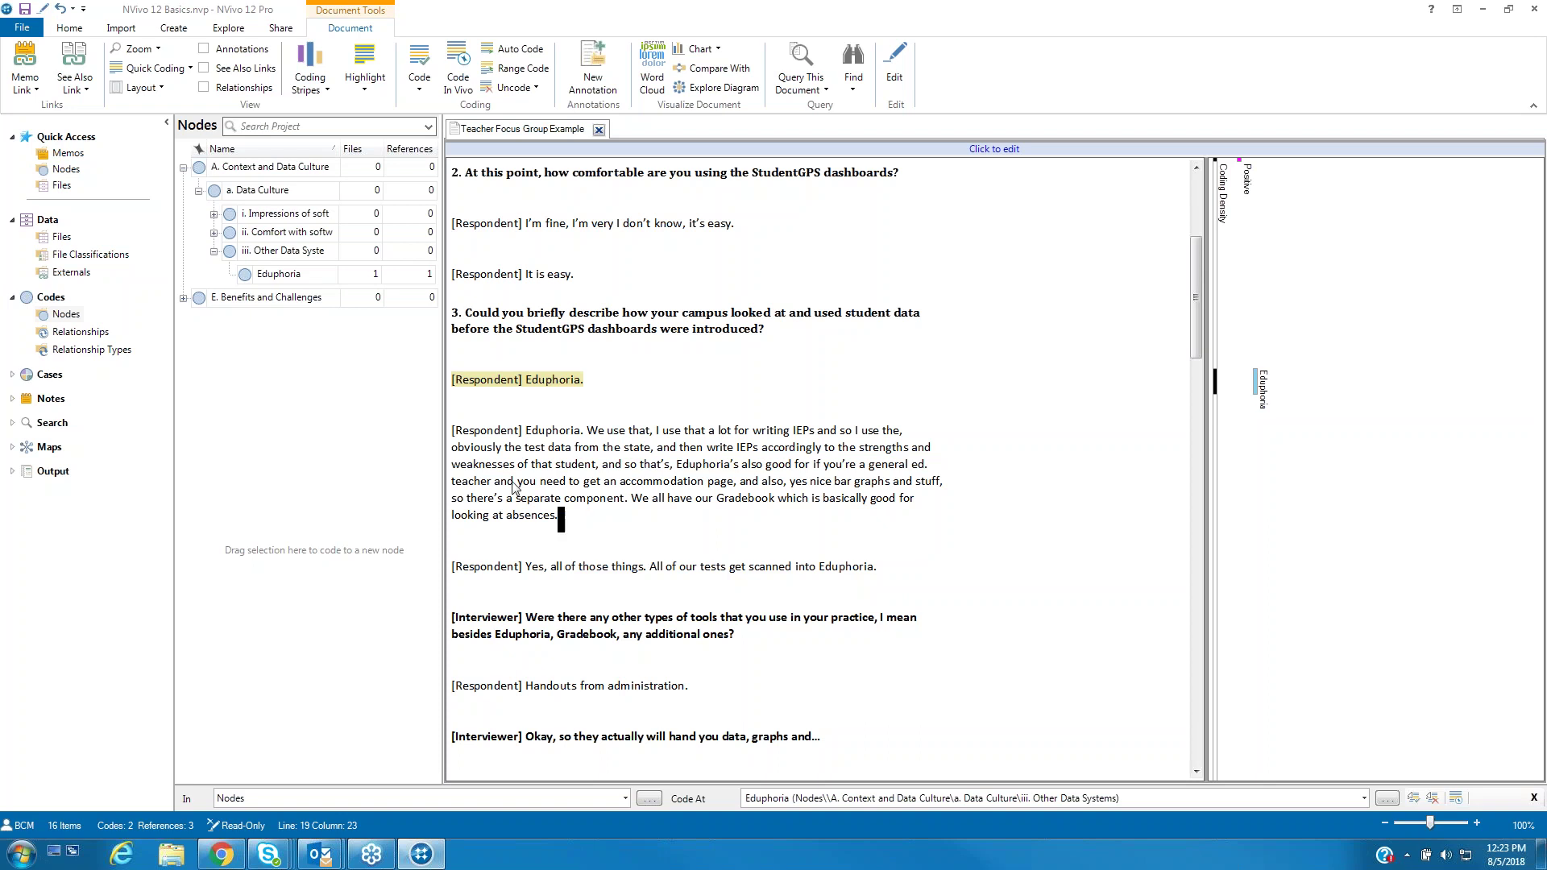
left_click_drag(513, 486, 454, 435)
left_click_drag(568, 464, 316, 280)
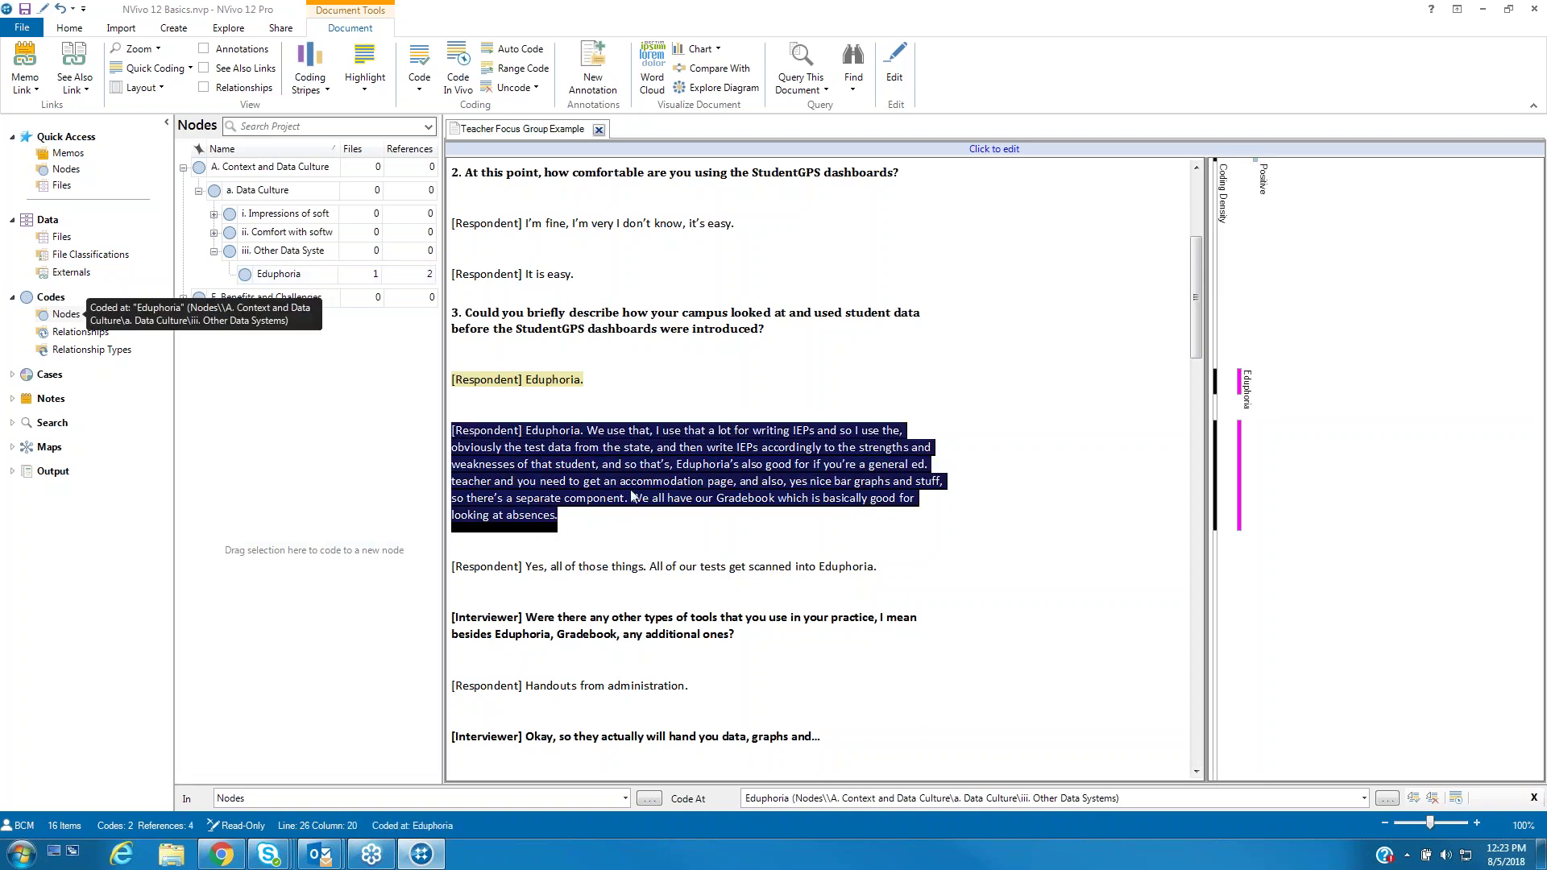
left_click(606, 523)
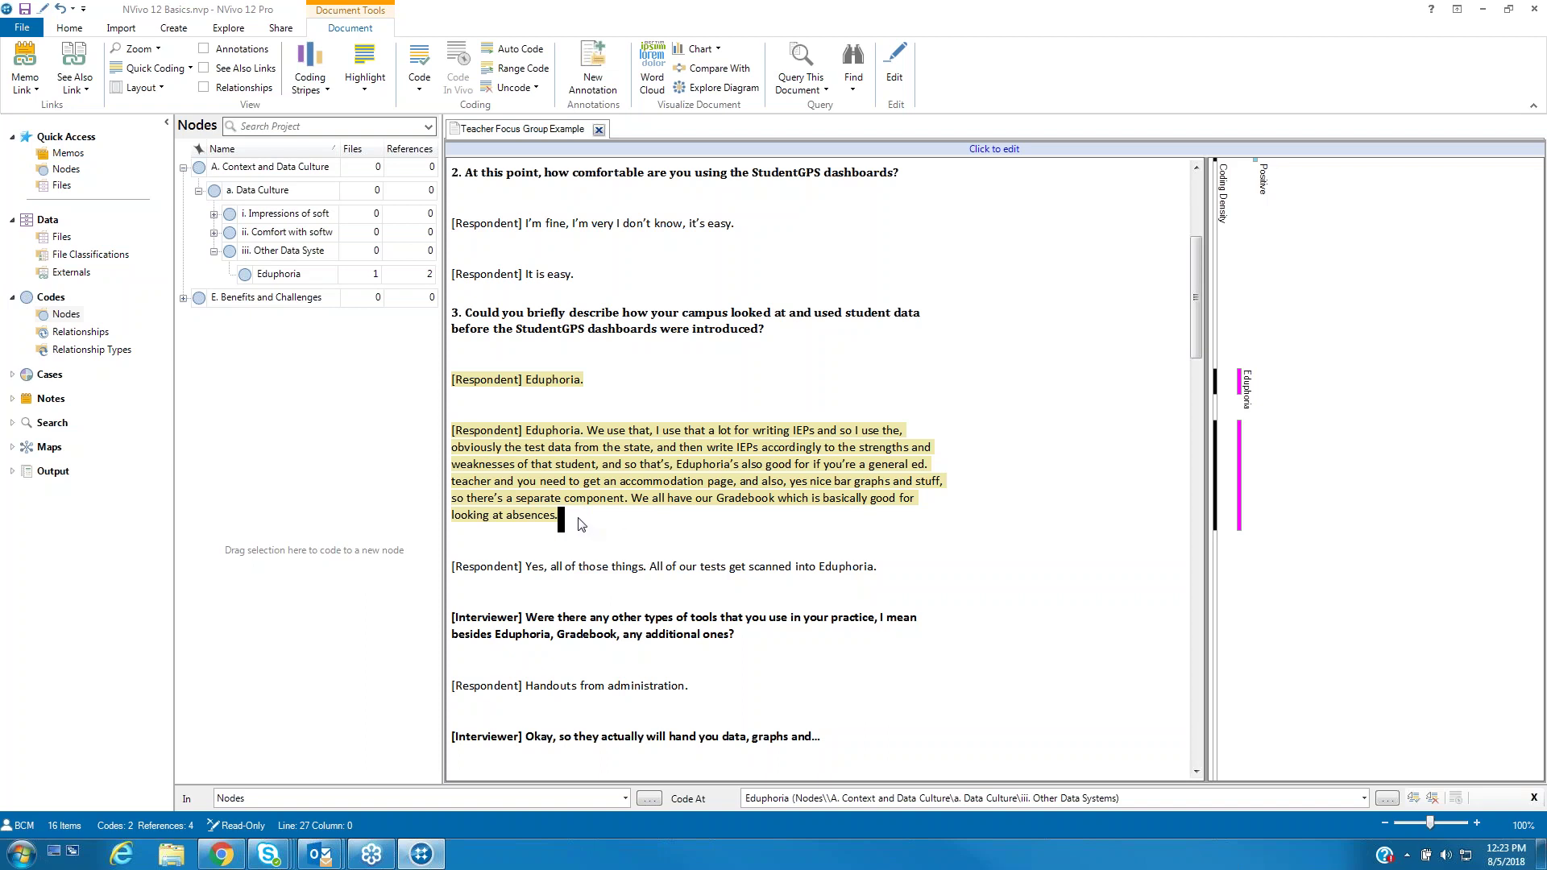
Uncode the sentence "We all have our Gradebook which is basically good for looking at absences." from the Eduphoria node.
left_click(625, 513)
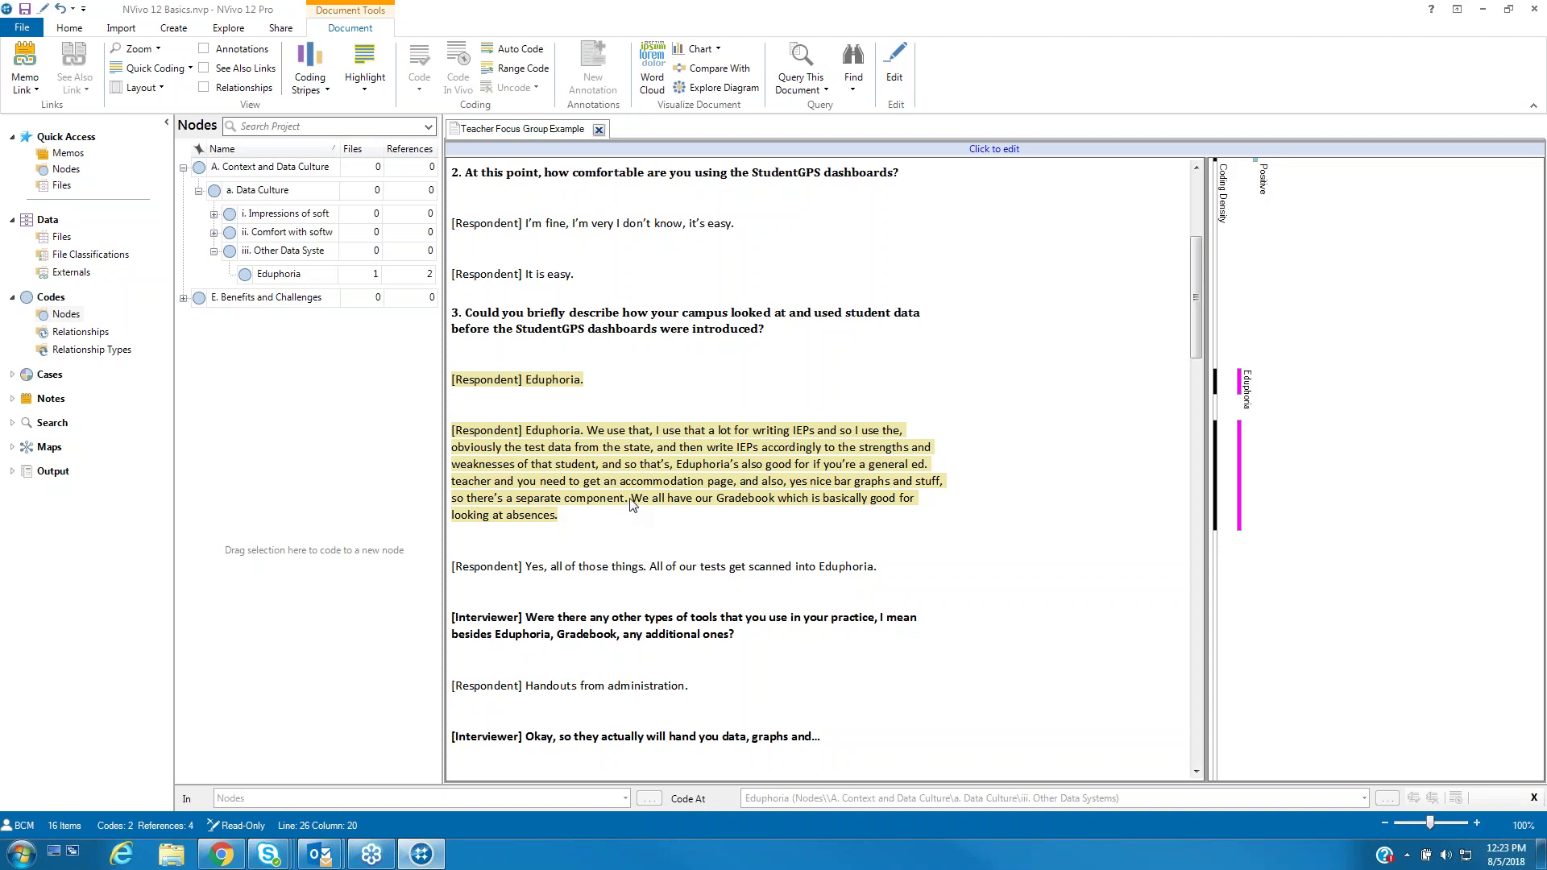
left_click_drag(573, 518, 561, 519)
left_click(582, 518)
left_click(568, 522)
left_click_drag(633, 500, 645, 528)
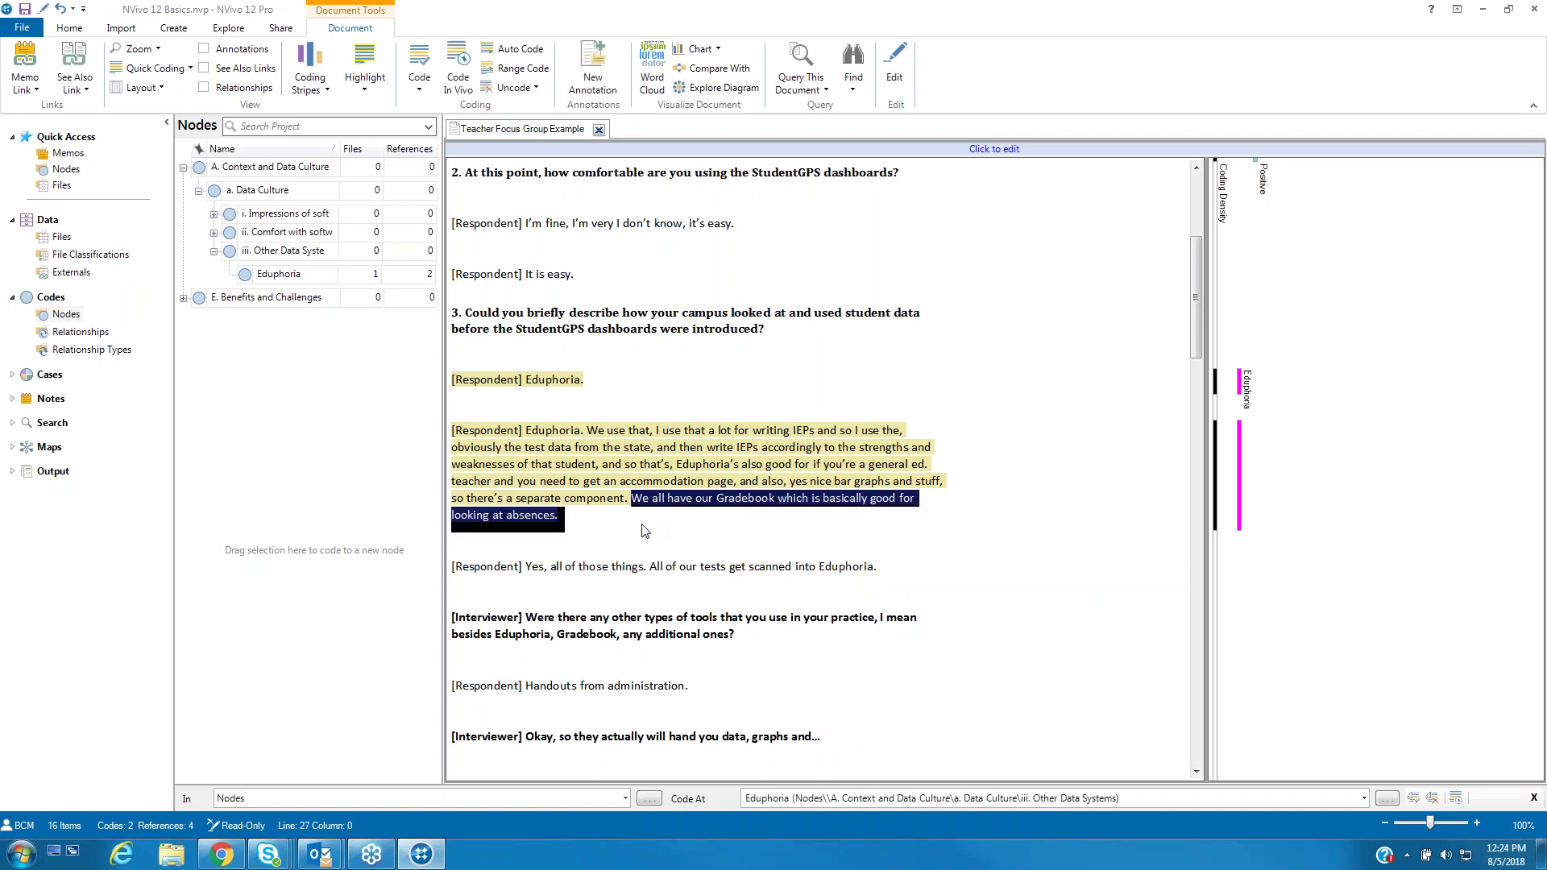
right_click(545, 523)
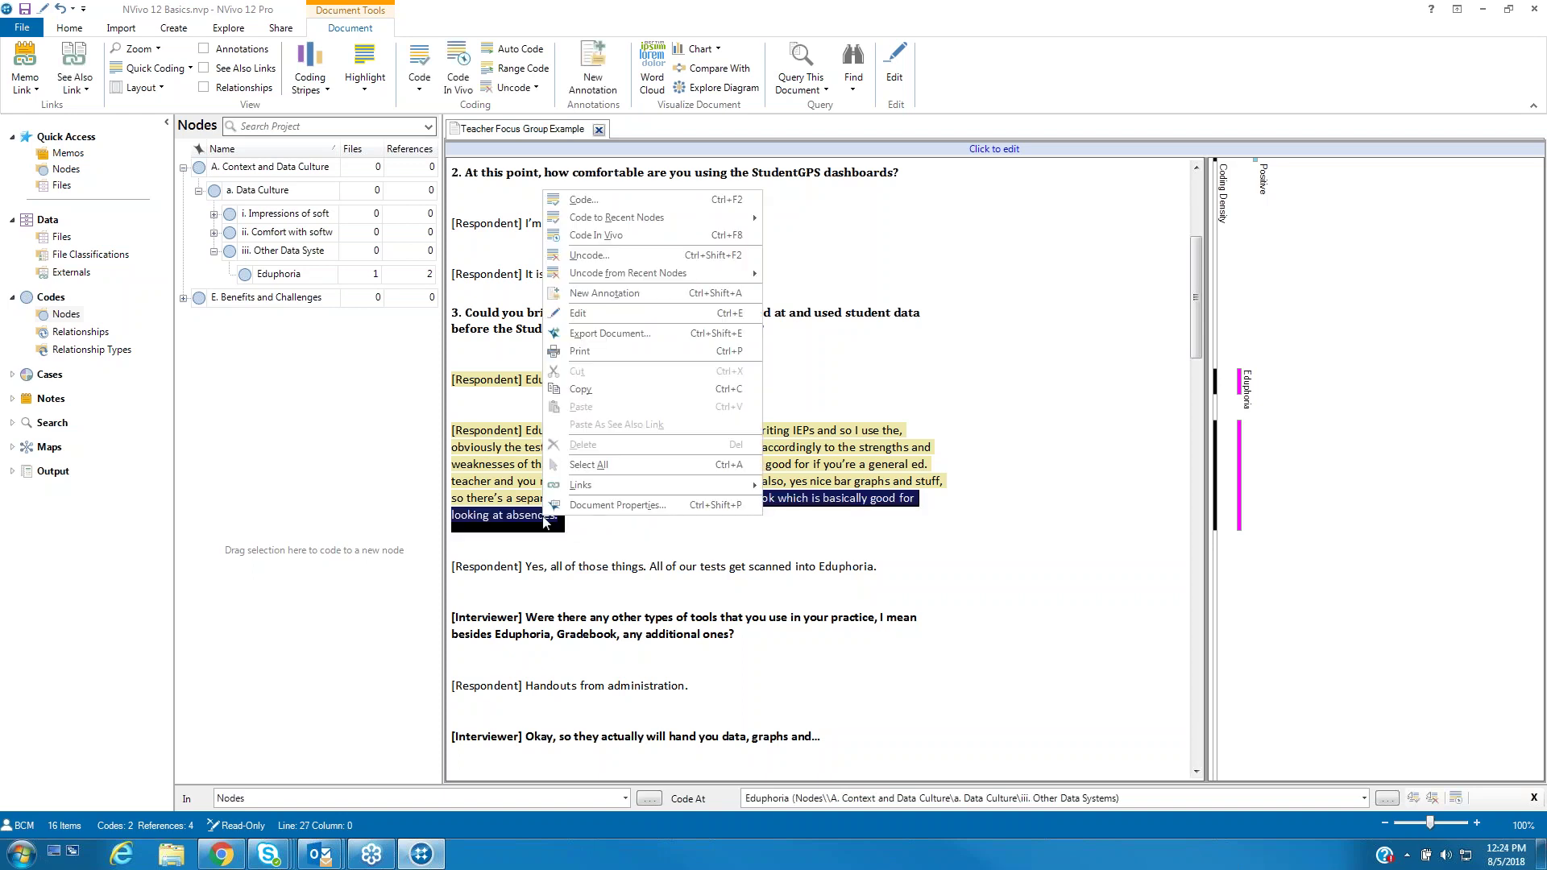
mouse_move(674, 278)
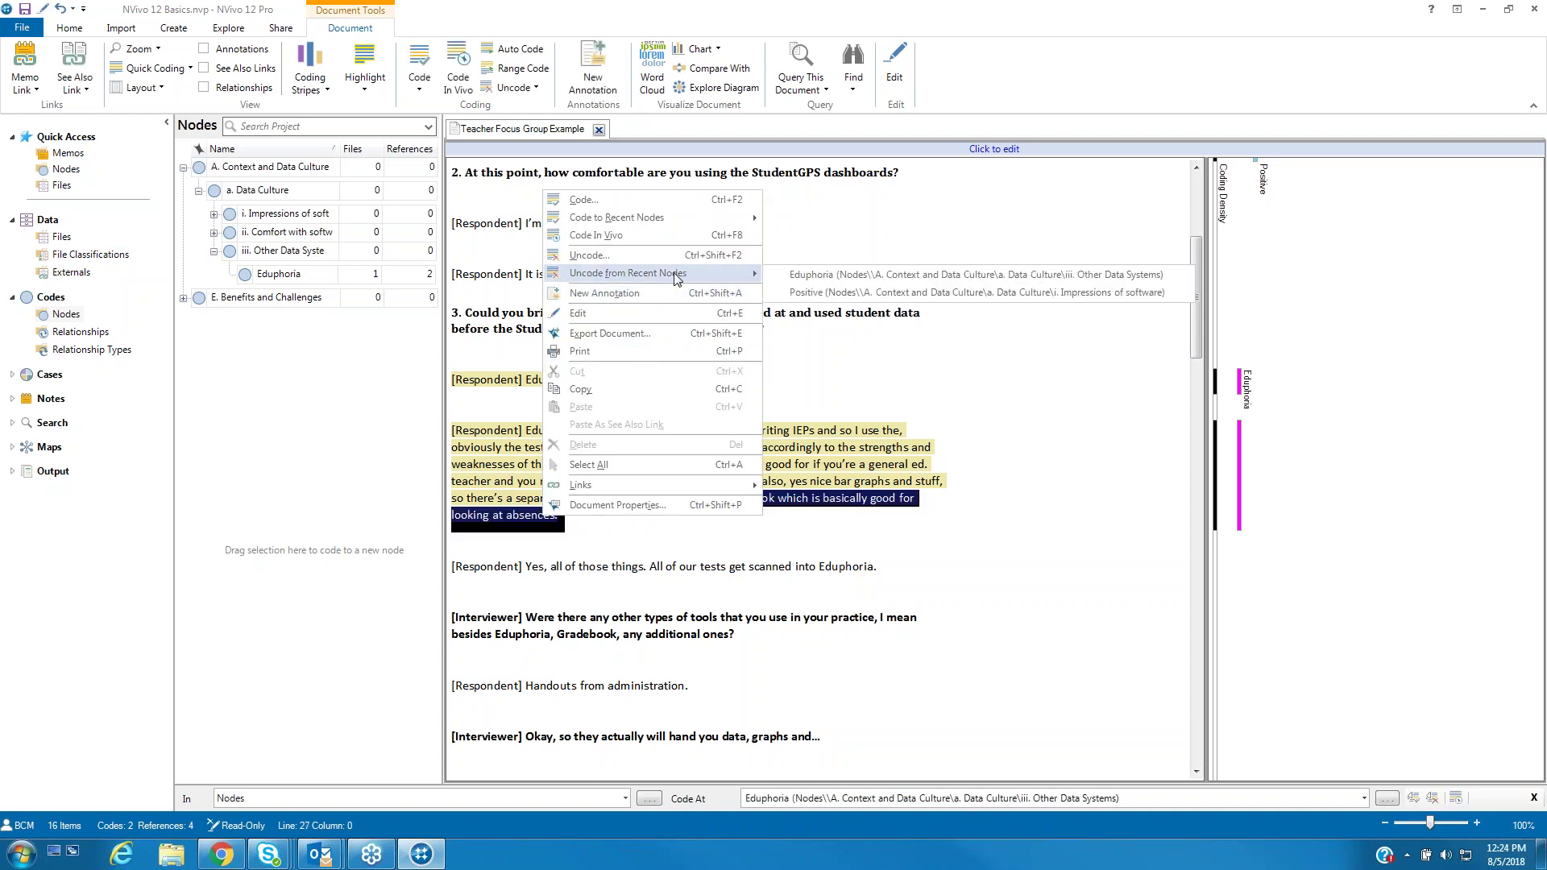
left_click(808, 275)
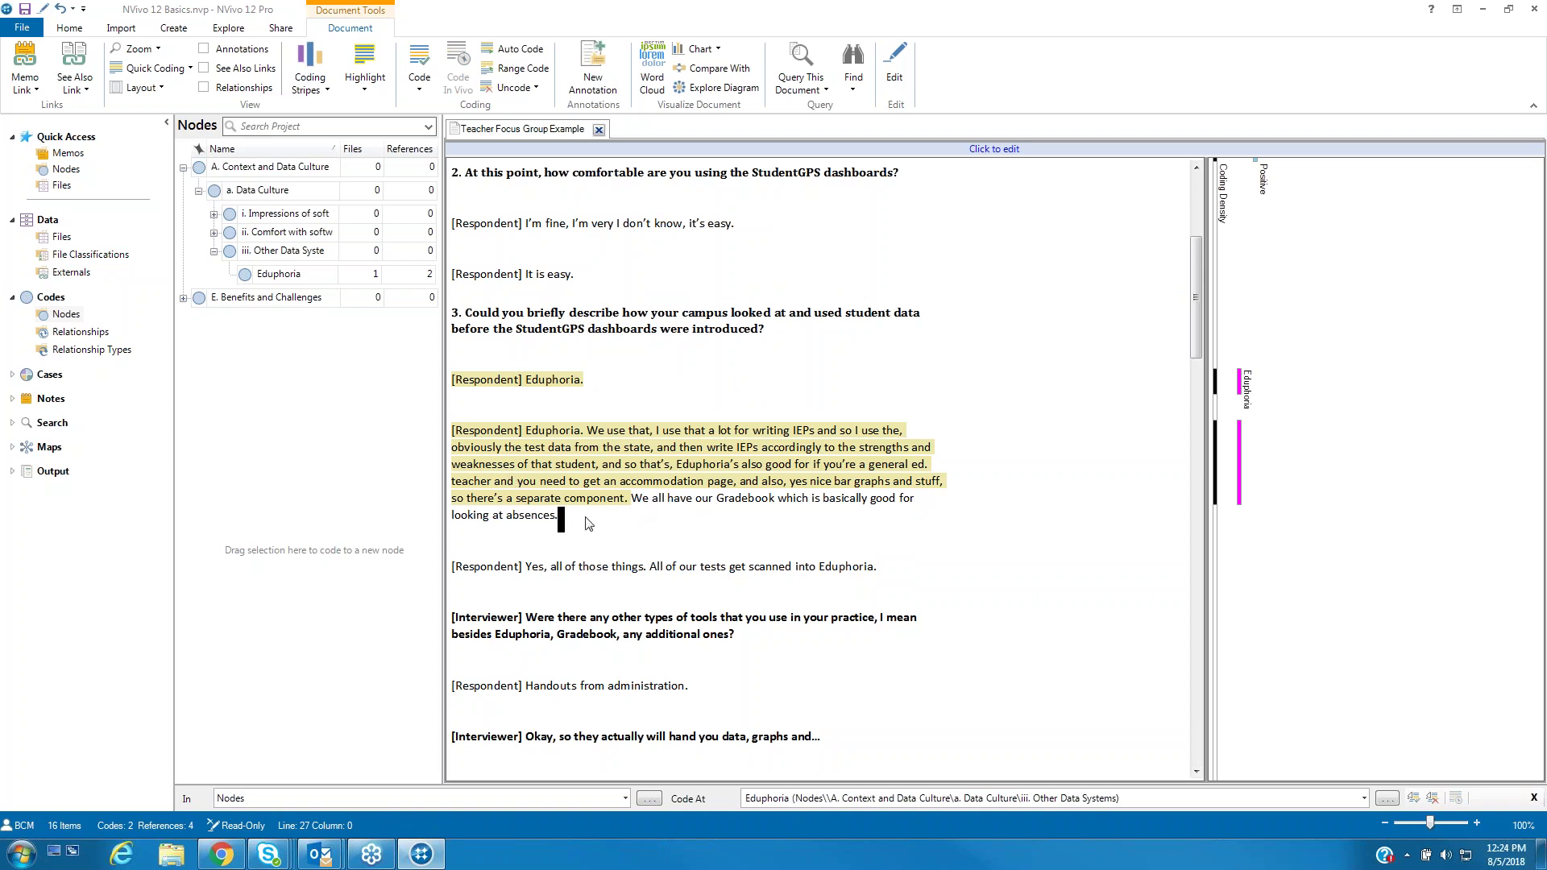
Create a second child node named Gradebook under iii. Other Data Systems.
left_click(260, 254)
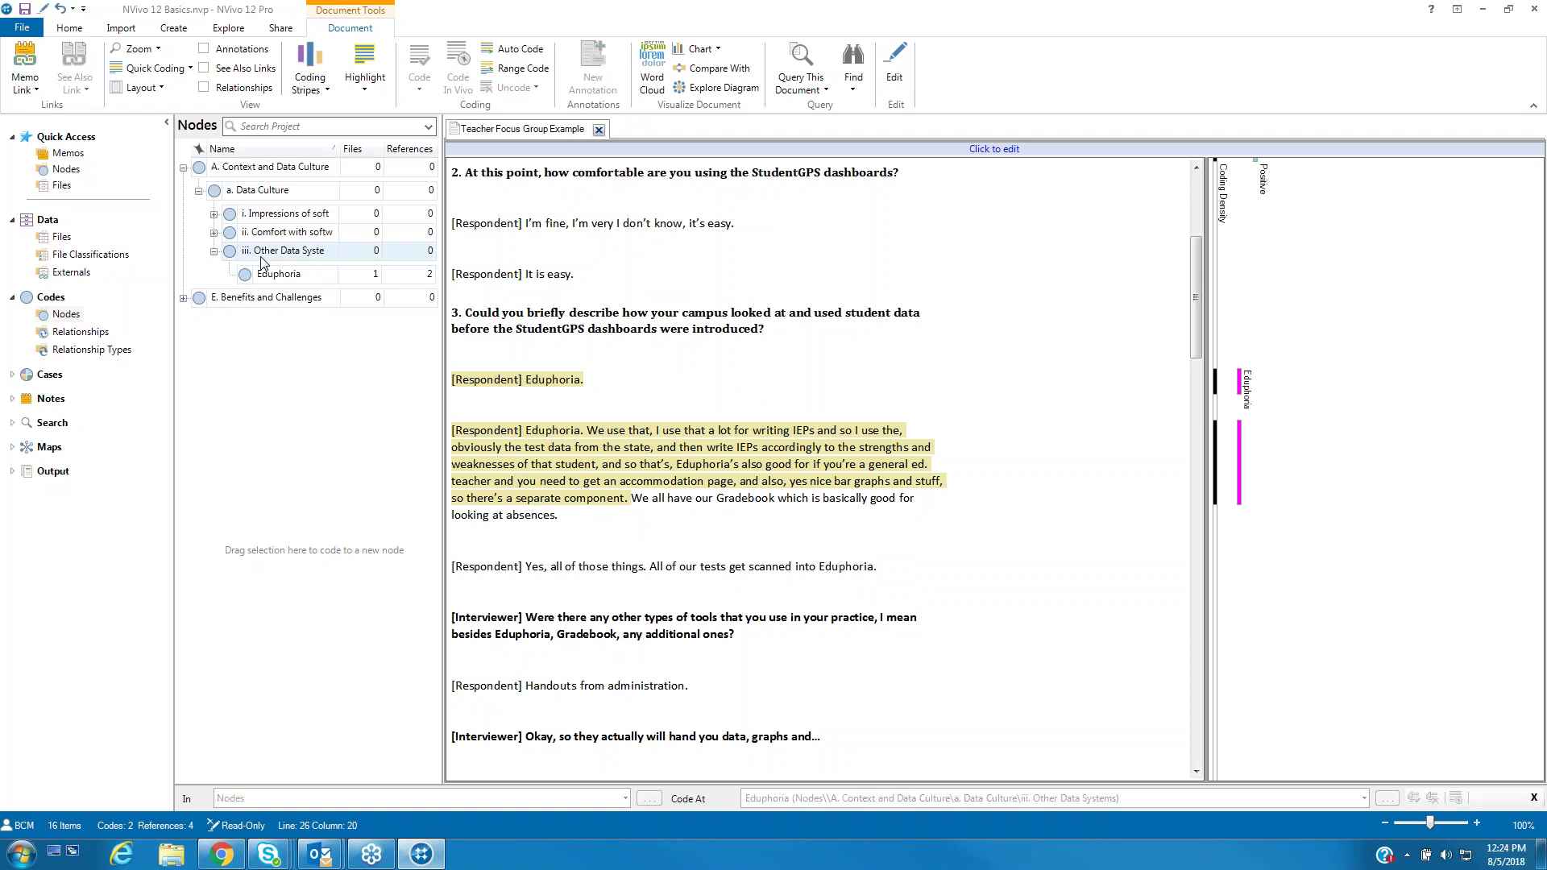
right_click(301, 265)
left_click(335, 286)
type("Gradebook")
key("Return")
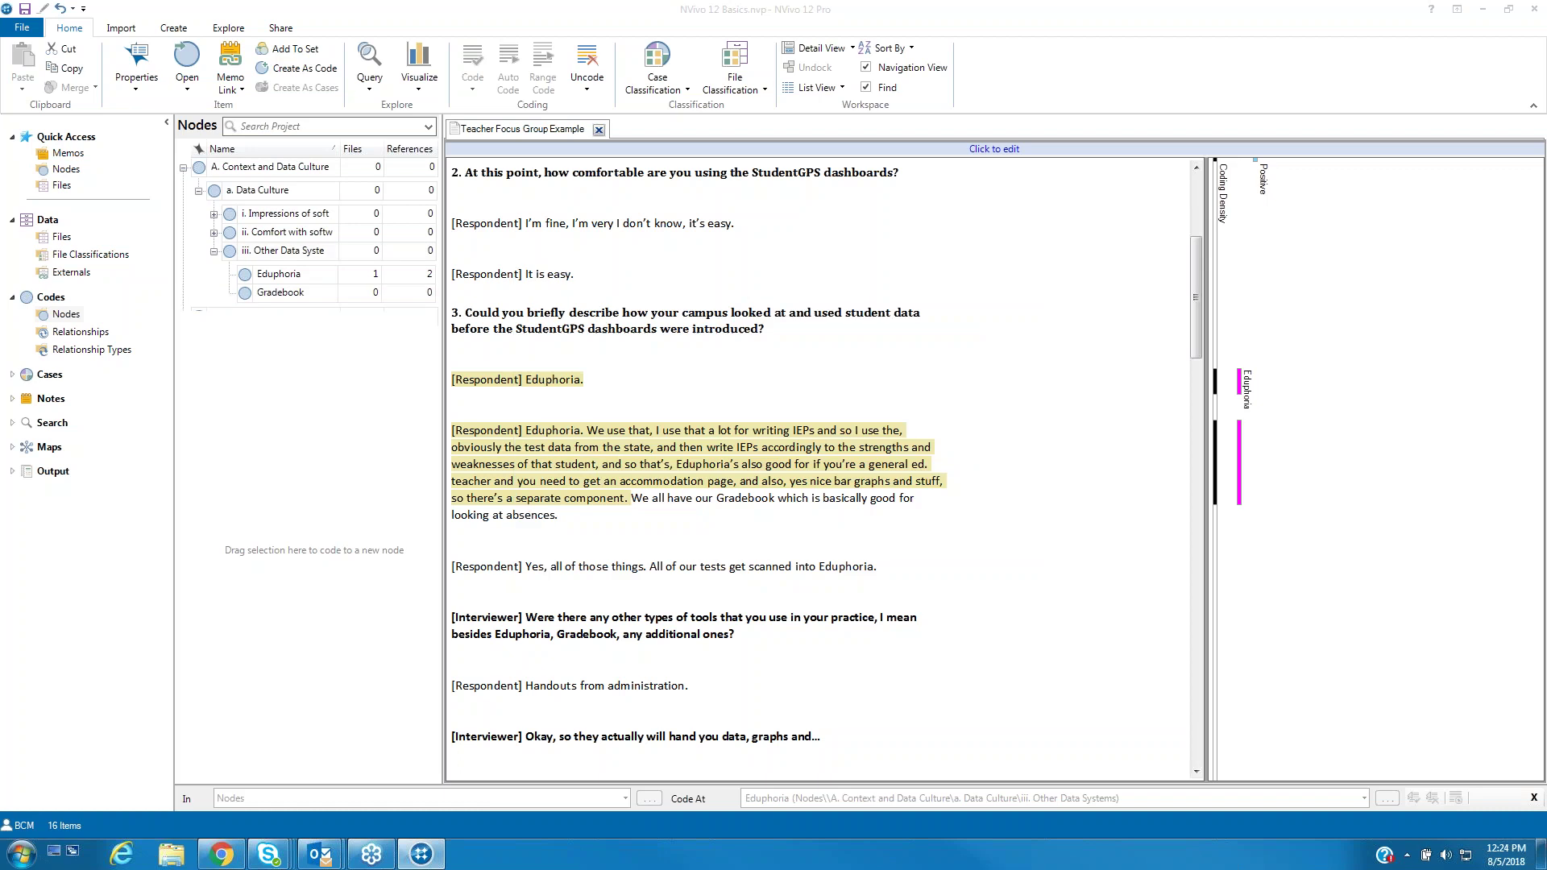
Code the sentence "We all have our Gradebook which is basically good for looking at absences." to the Gradebook node.
left_click(635, 500)
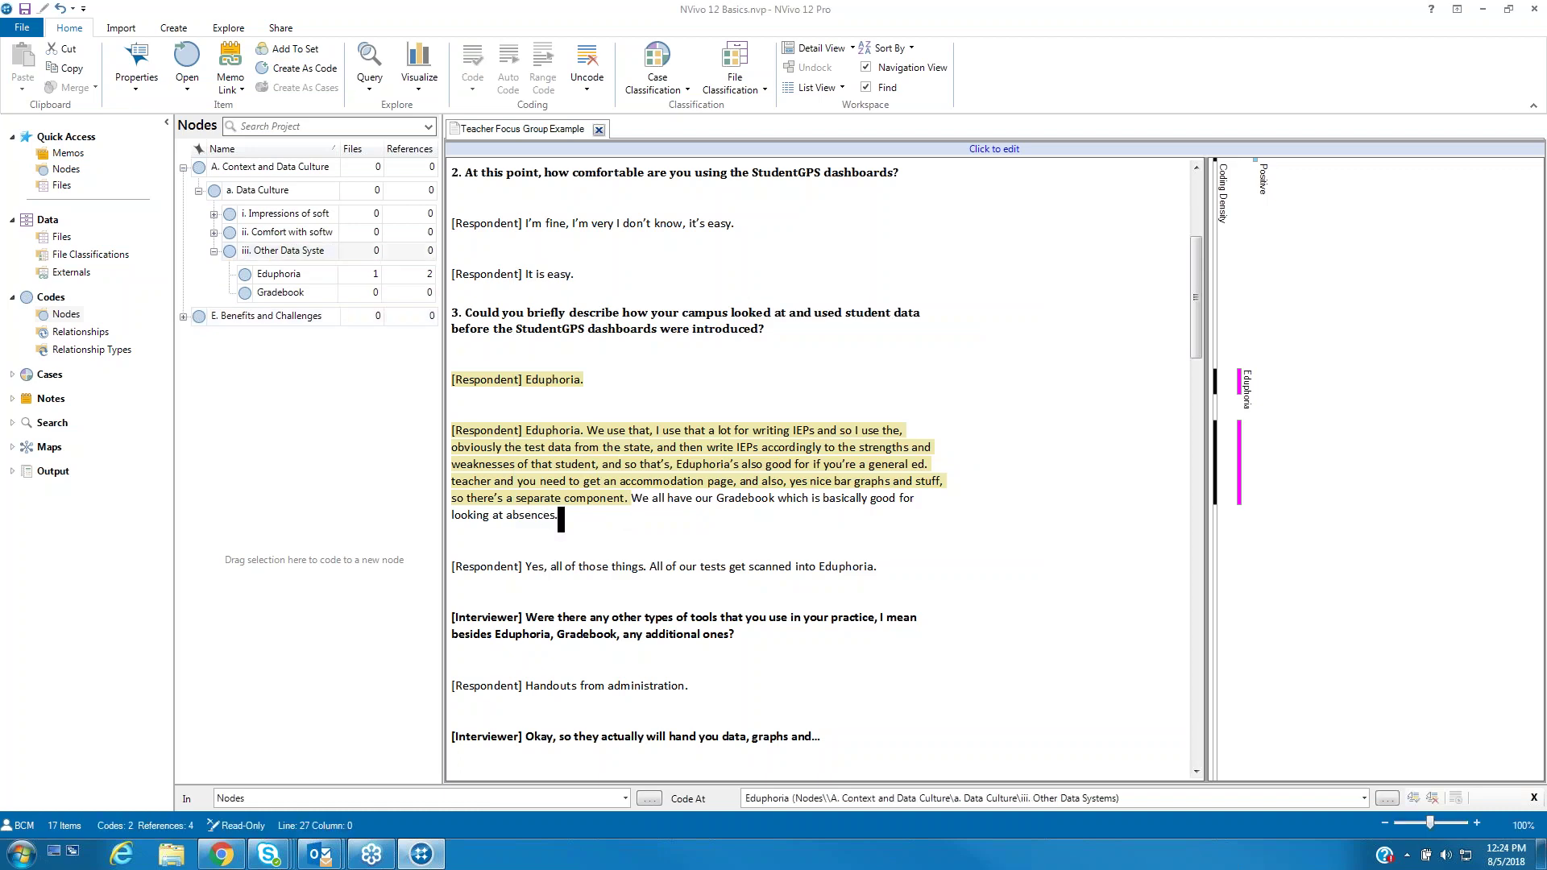
key("ctrl+shift+Down")
left_click_drag(665, 501, 297, 303)
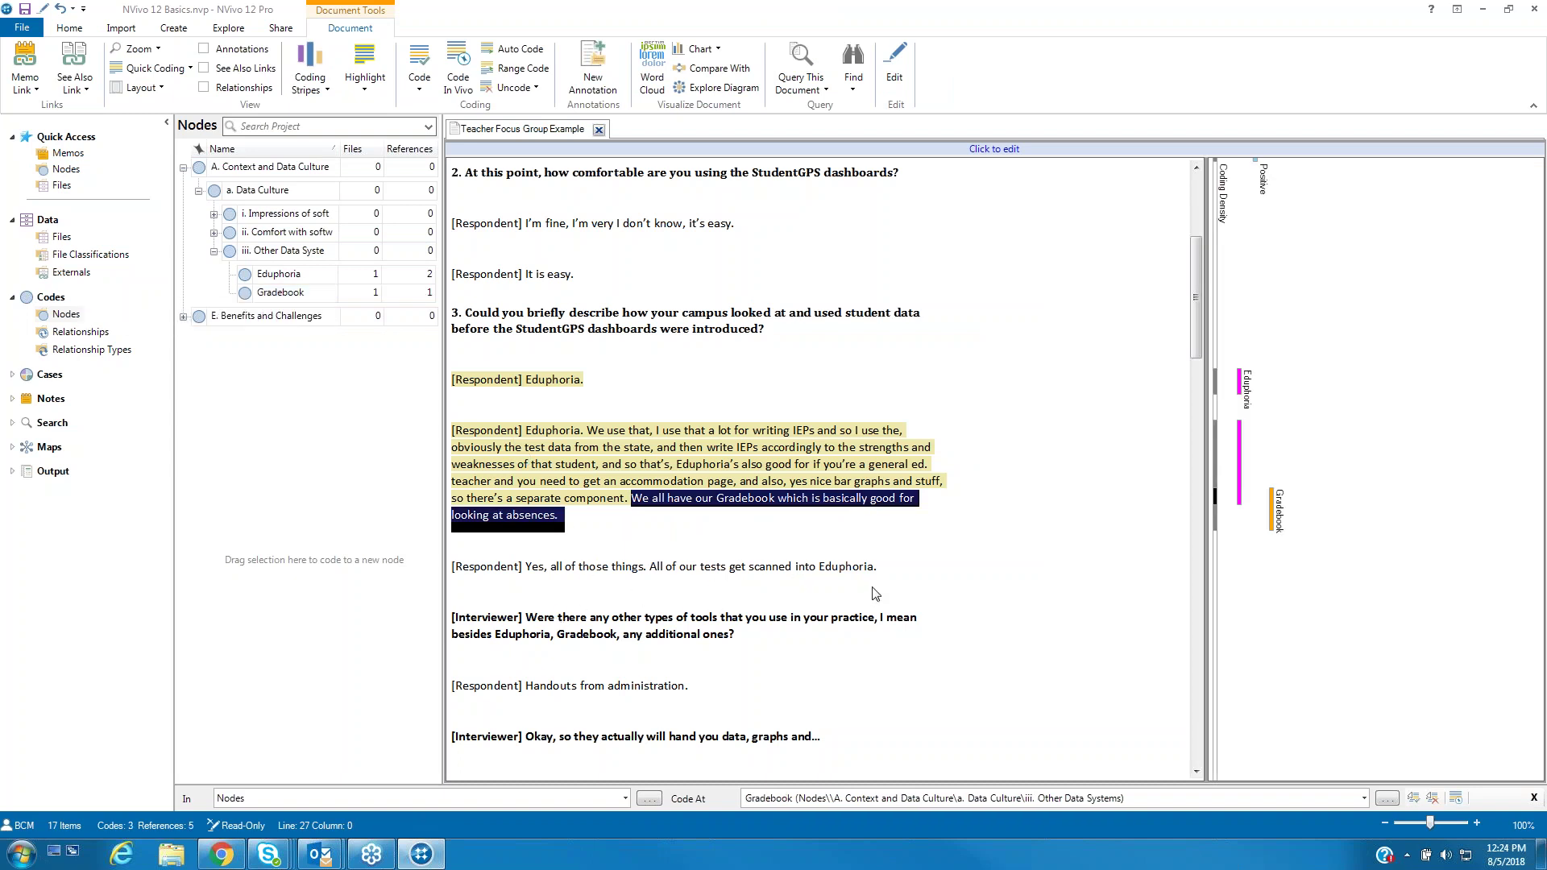
Code the response "Yes, all of those things. All of our tests get scanned into Eduphoria." to the Eduphoria node.
left_click_drag(880, 572, 431, 570)
left_click_drag(583, 566, 320, 282)
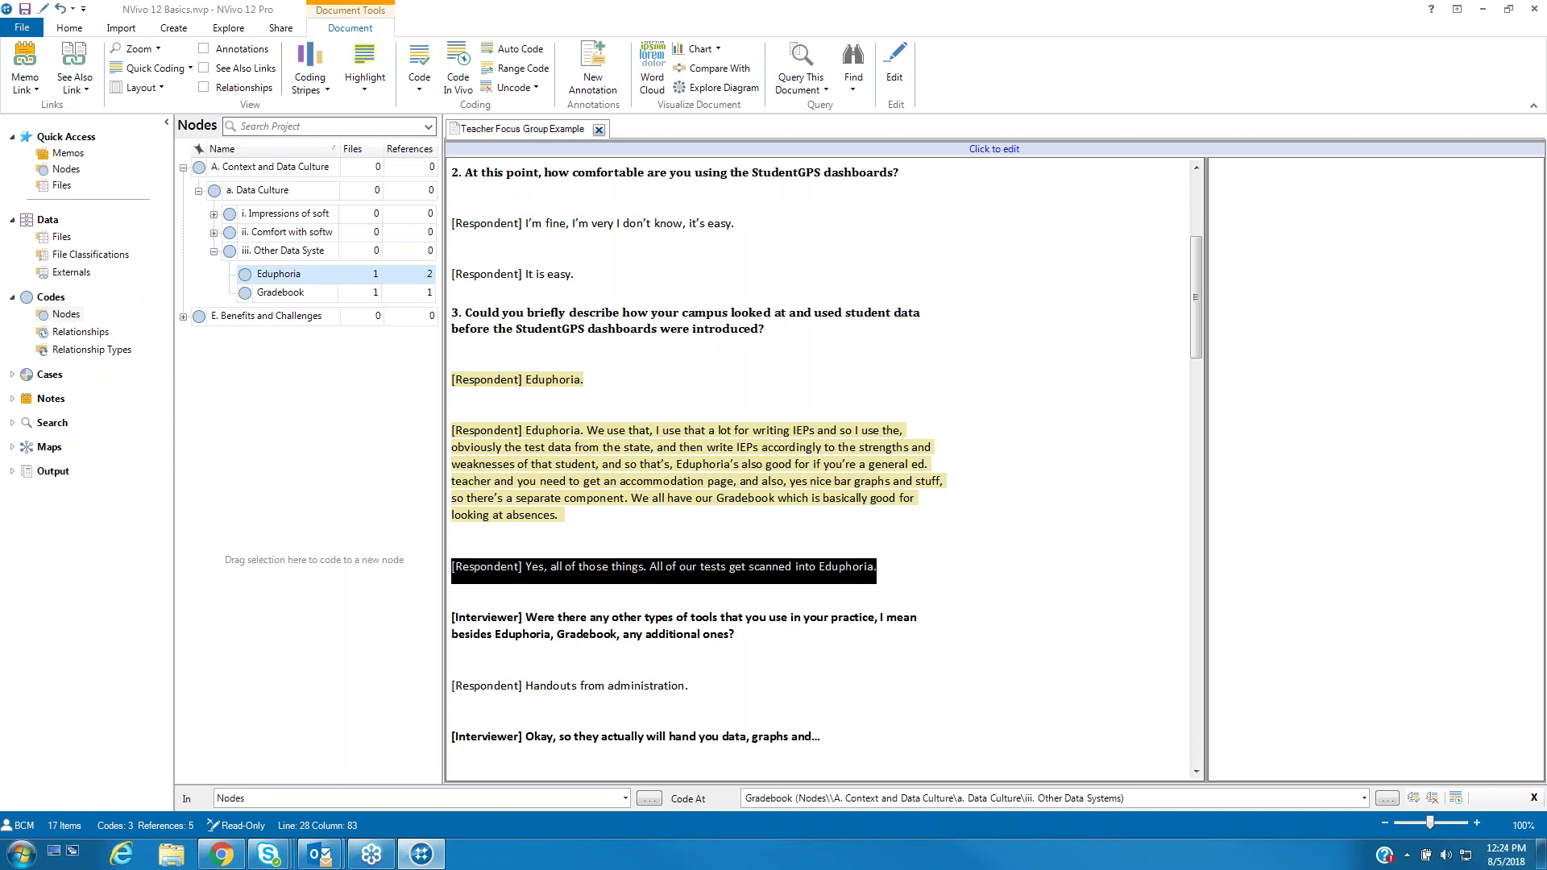
left_click(676, 519)
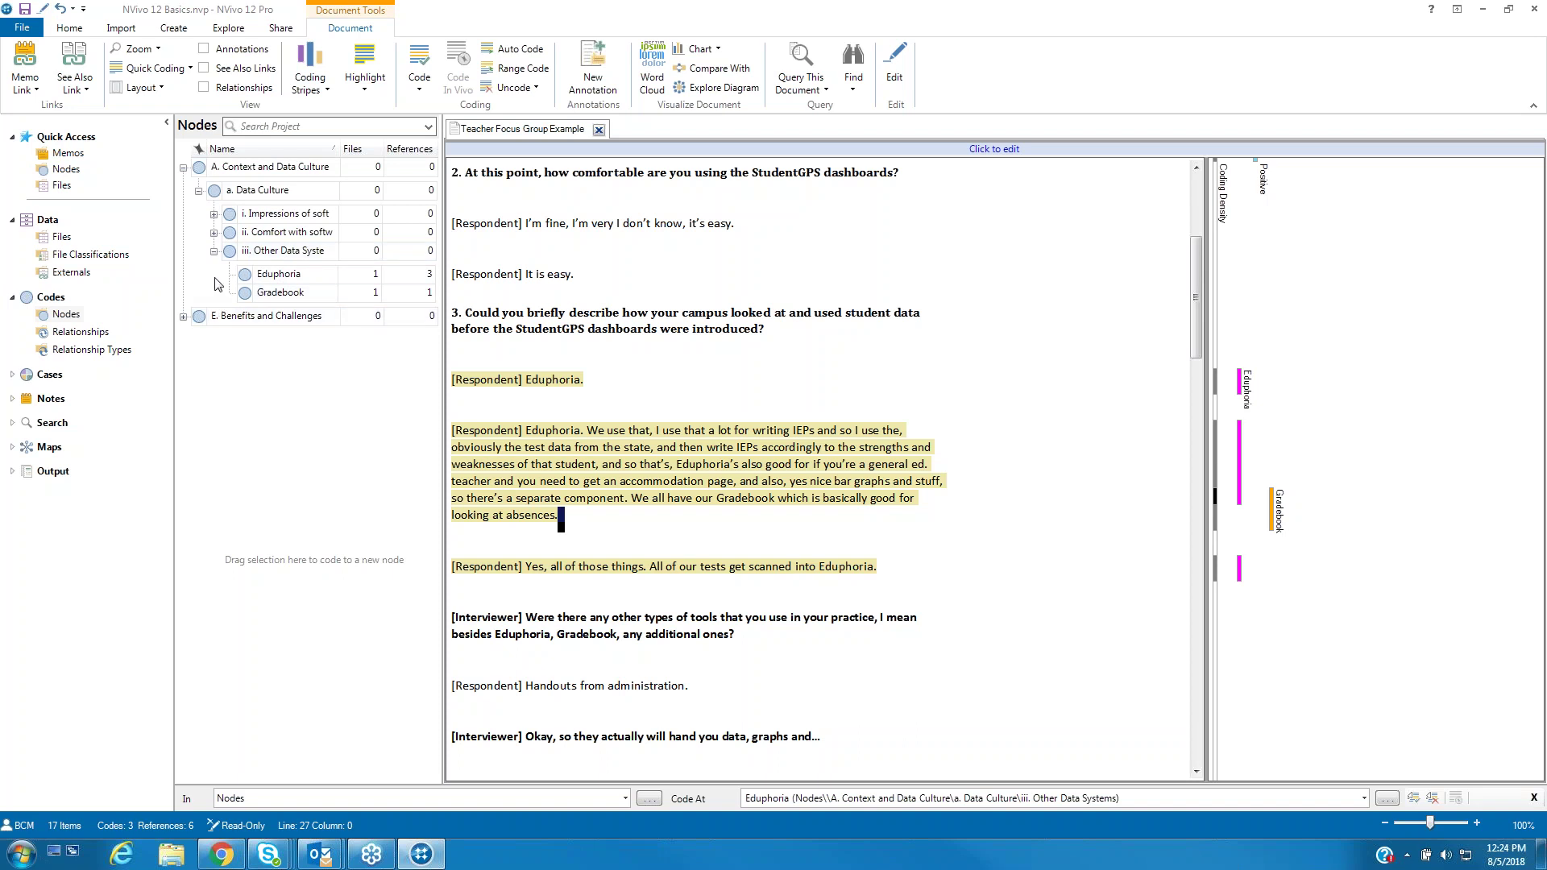
Aggregate coding from children for the iii. Other Data Systems node and collapse it.
right_click(297, 256)
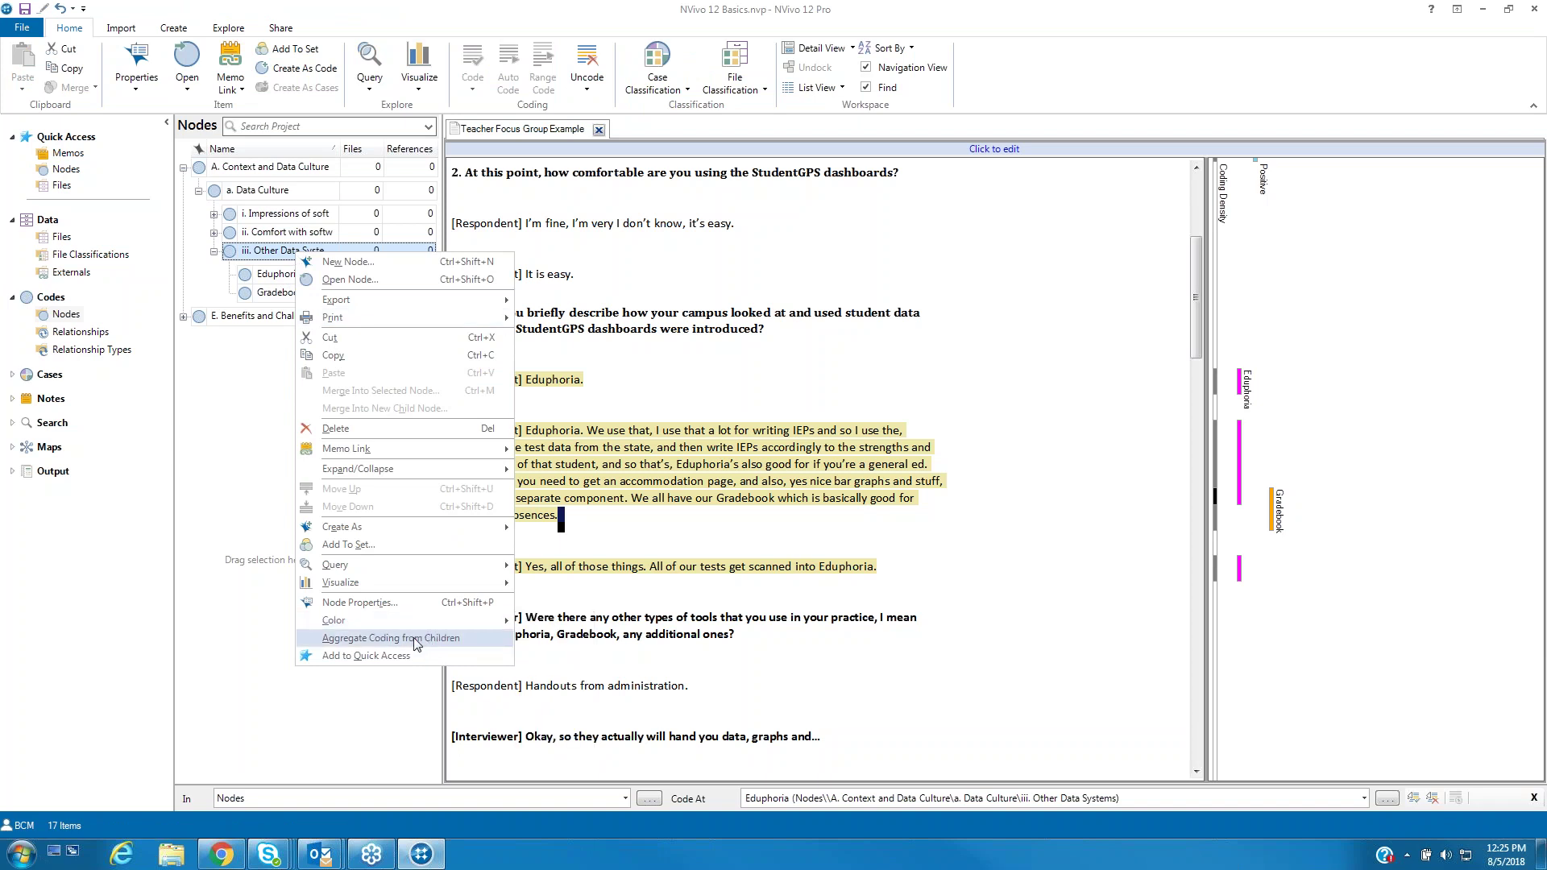
left_click(470, 638)
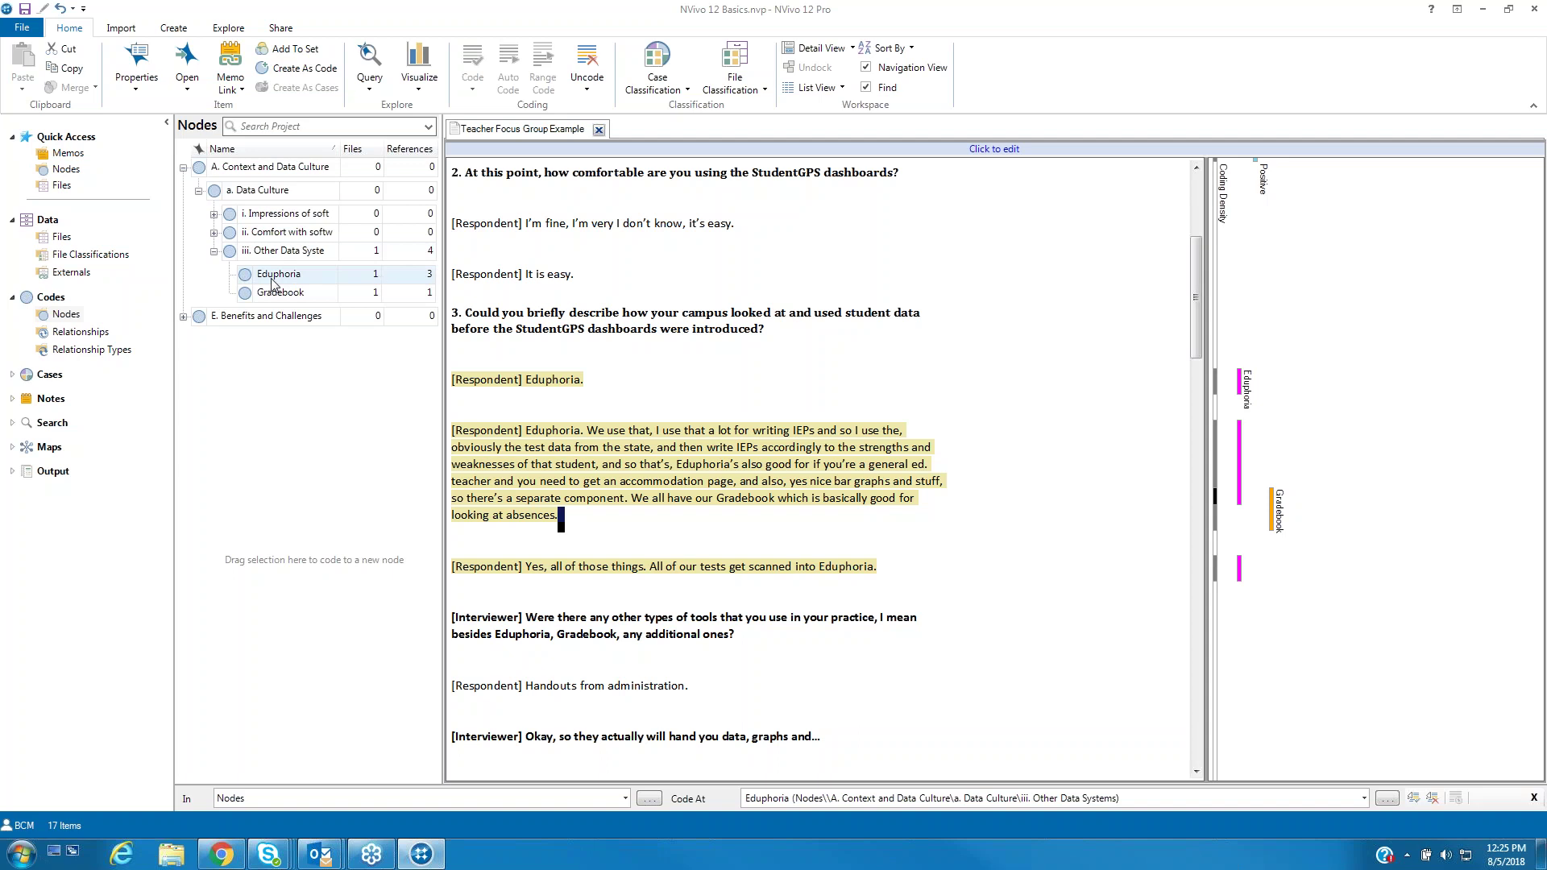
left_click(215, 252)
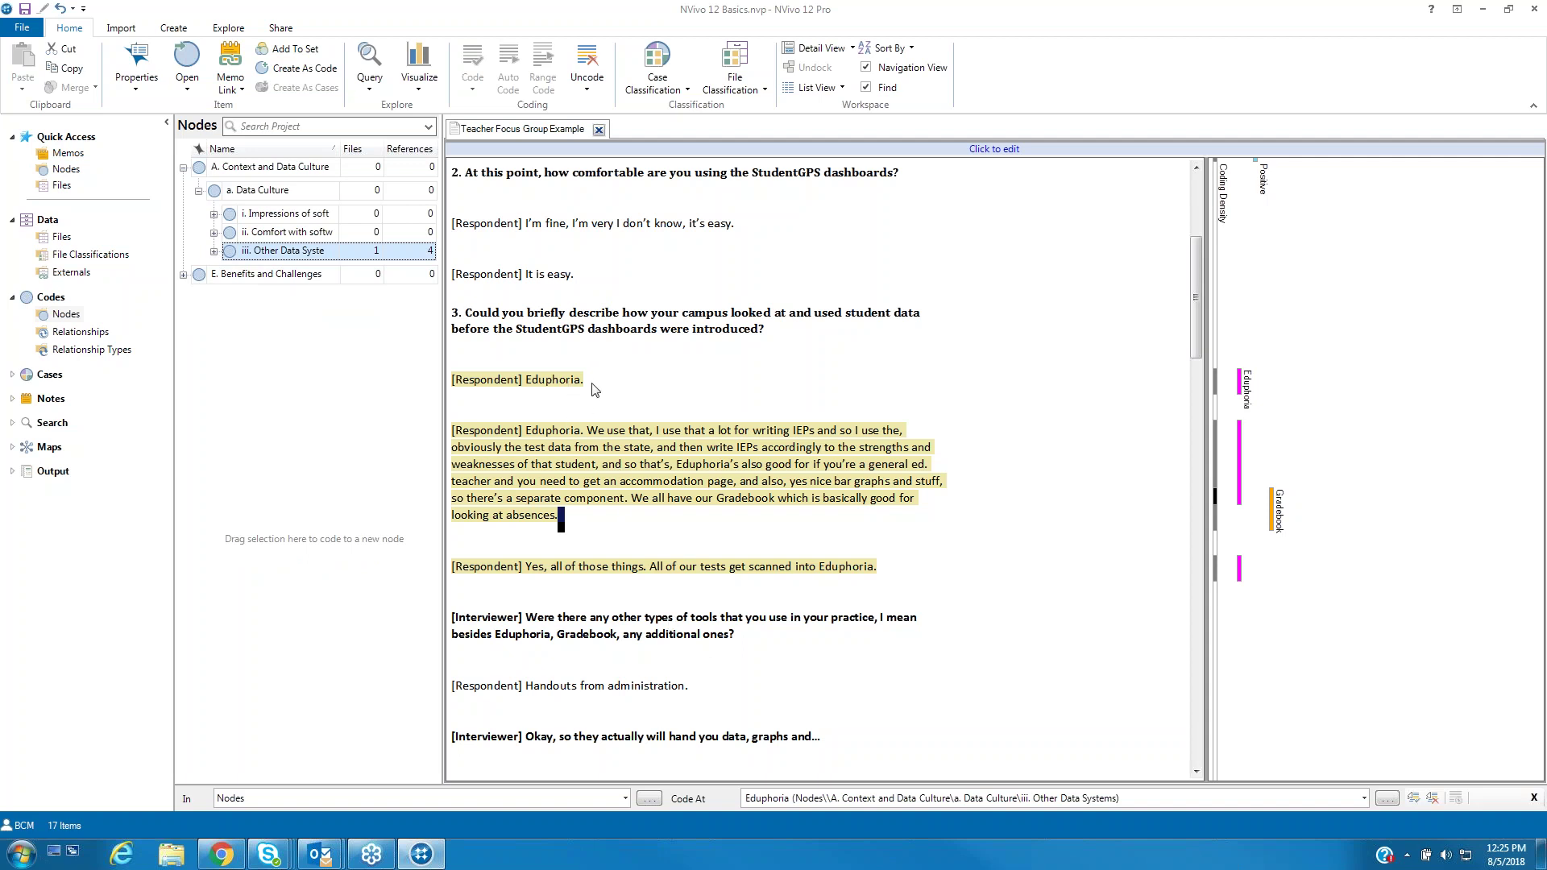
left_click_drag(582, 380, 449, 380)
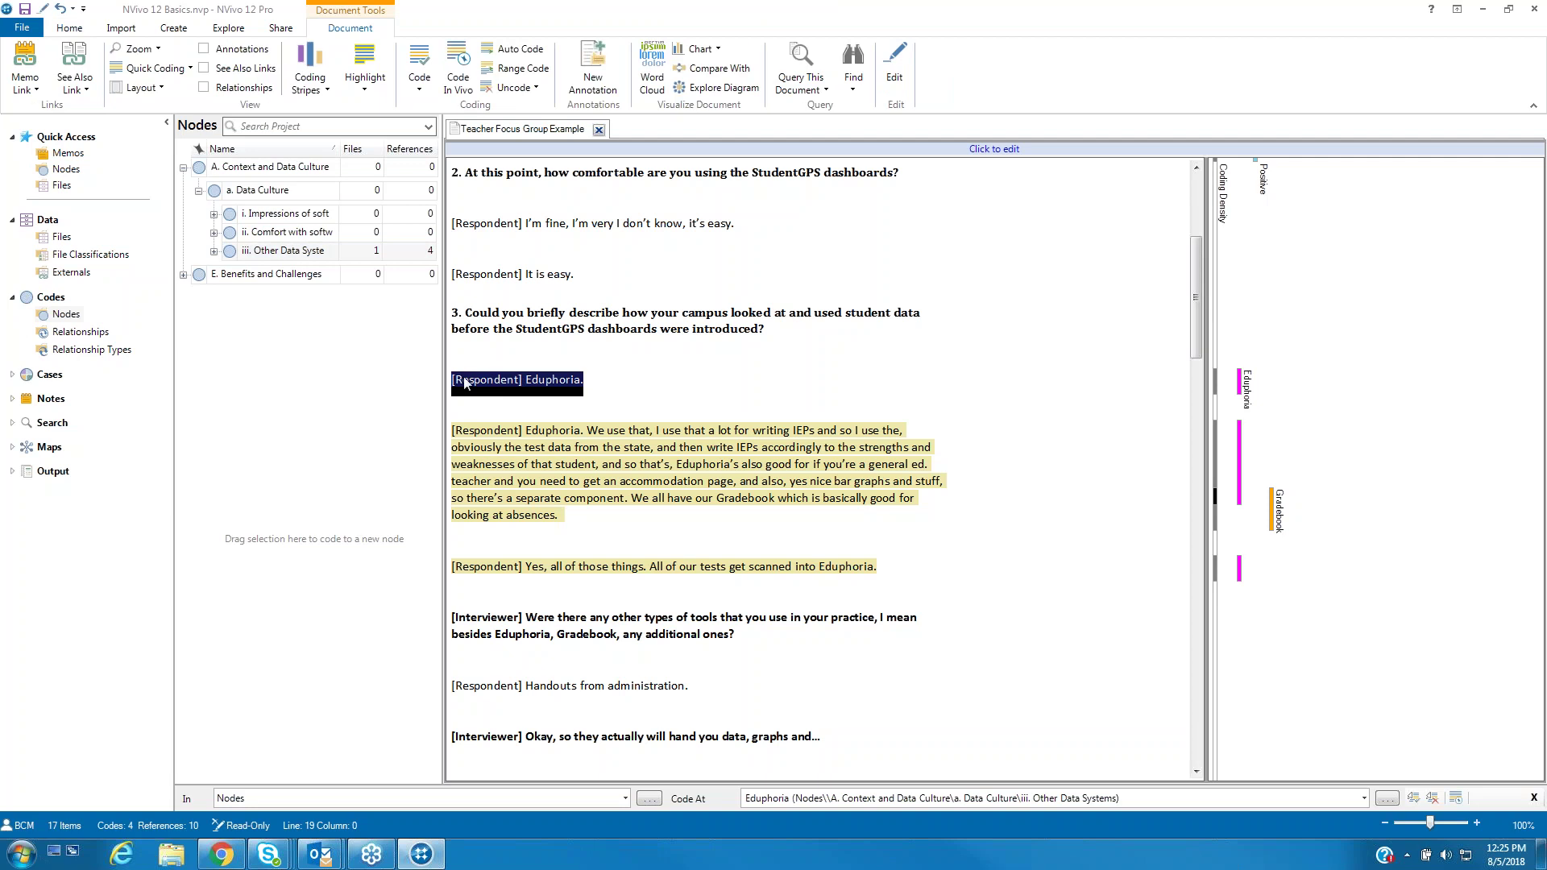
right_click(538, 387)
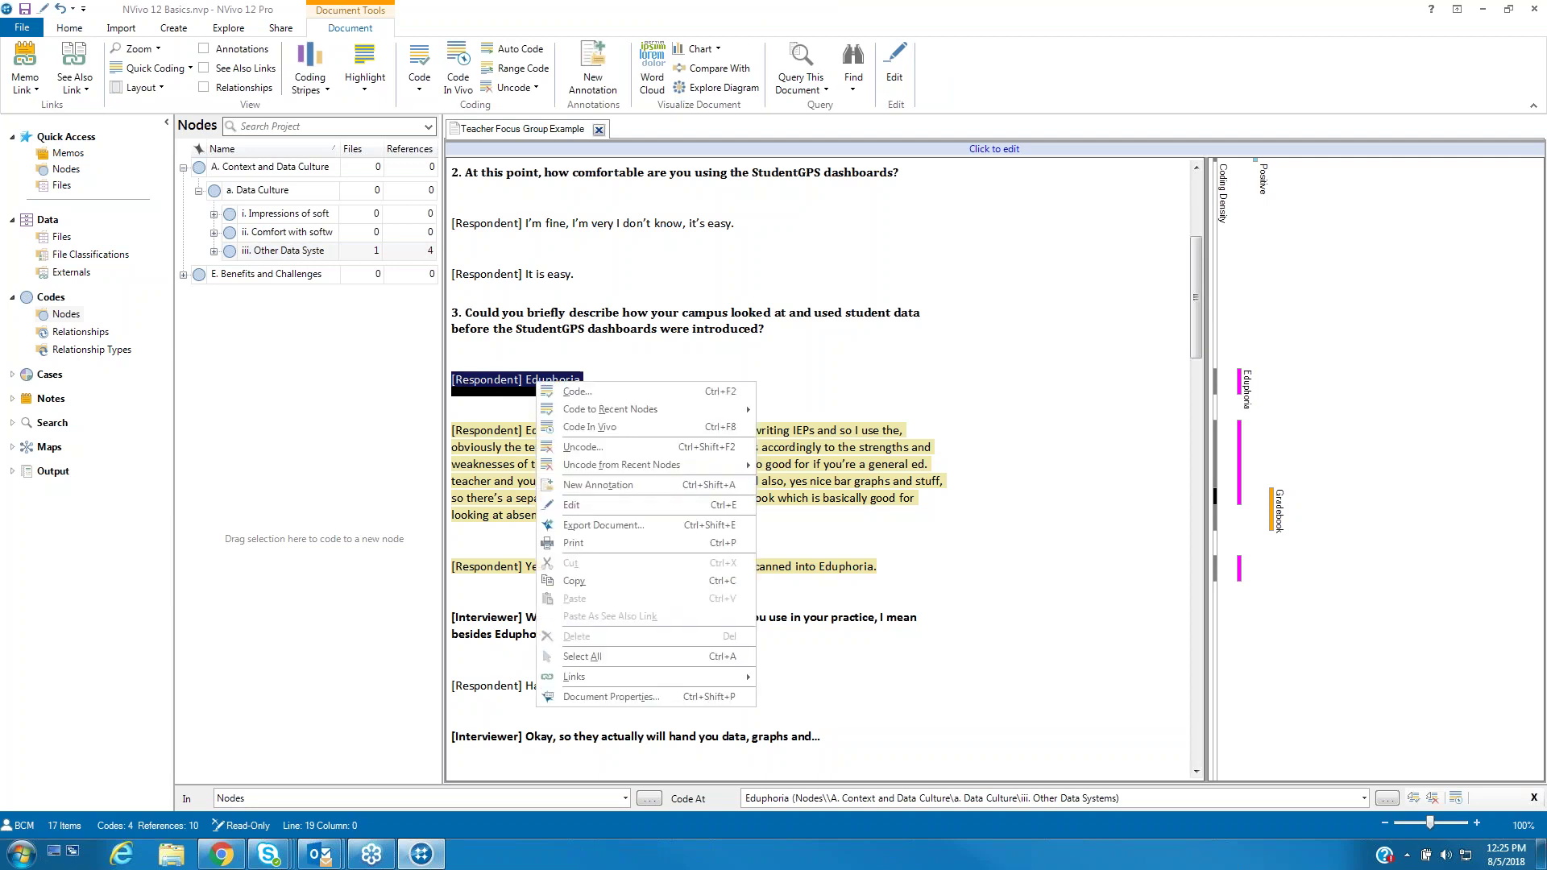
left_click(612, 392)
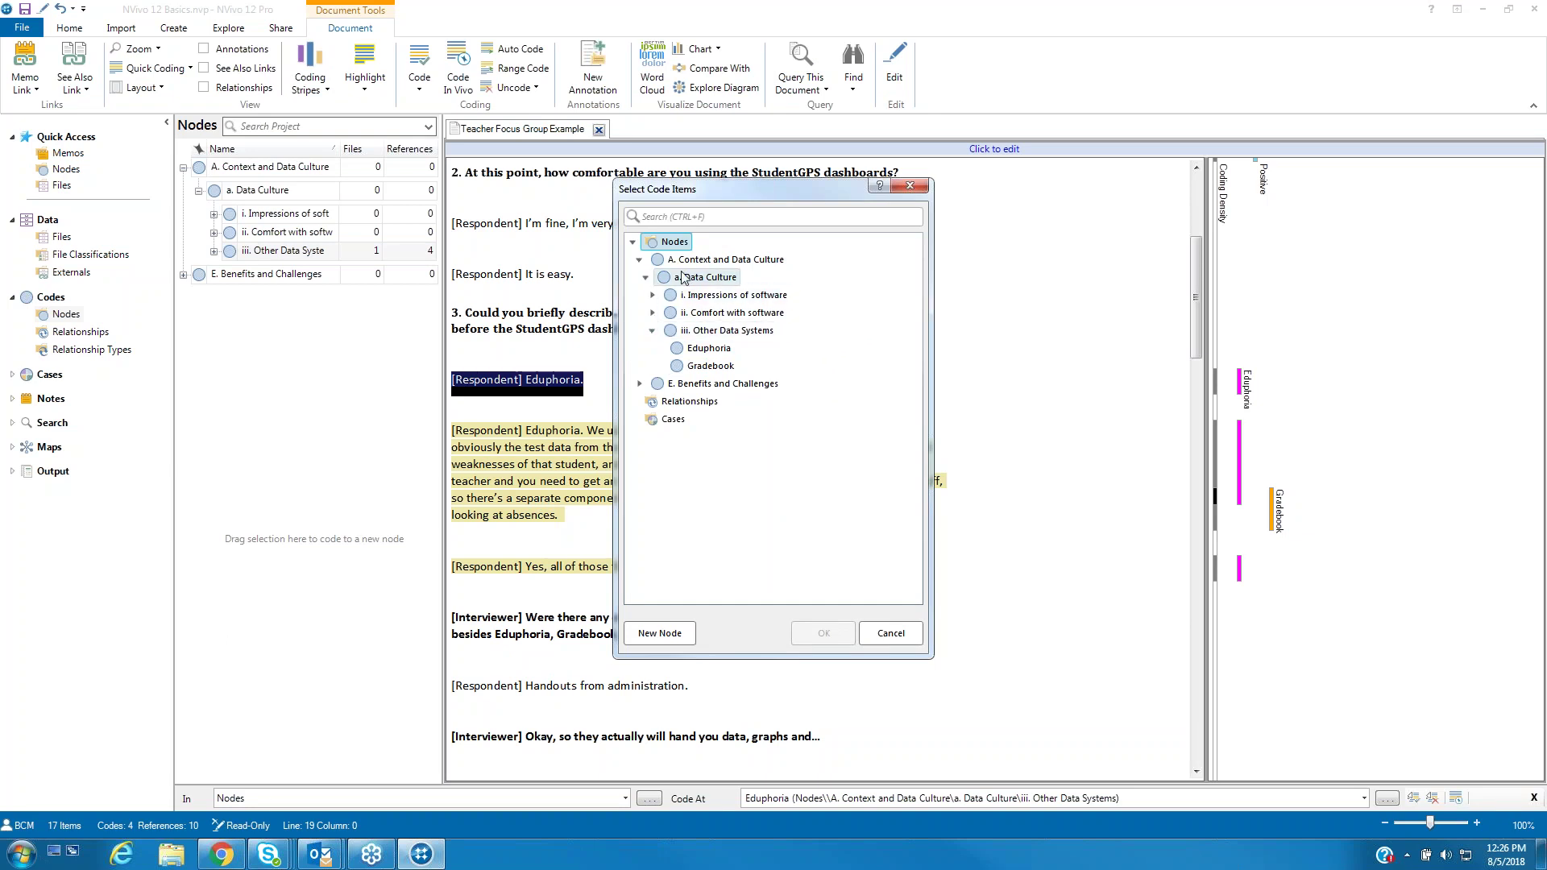
left_click(891, 633)
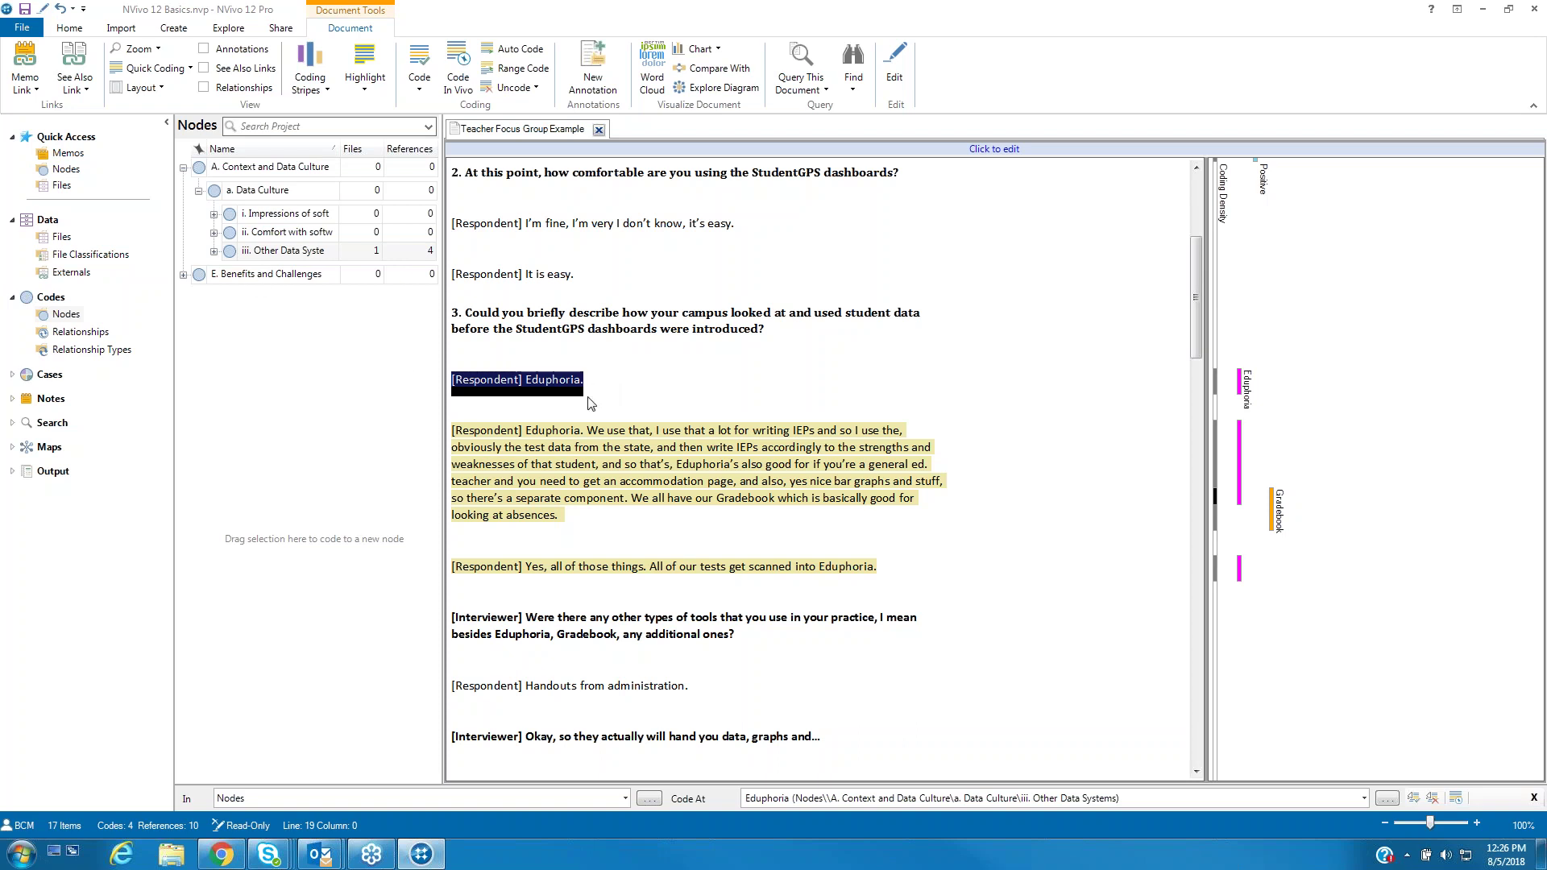
left_click(214, 253)
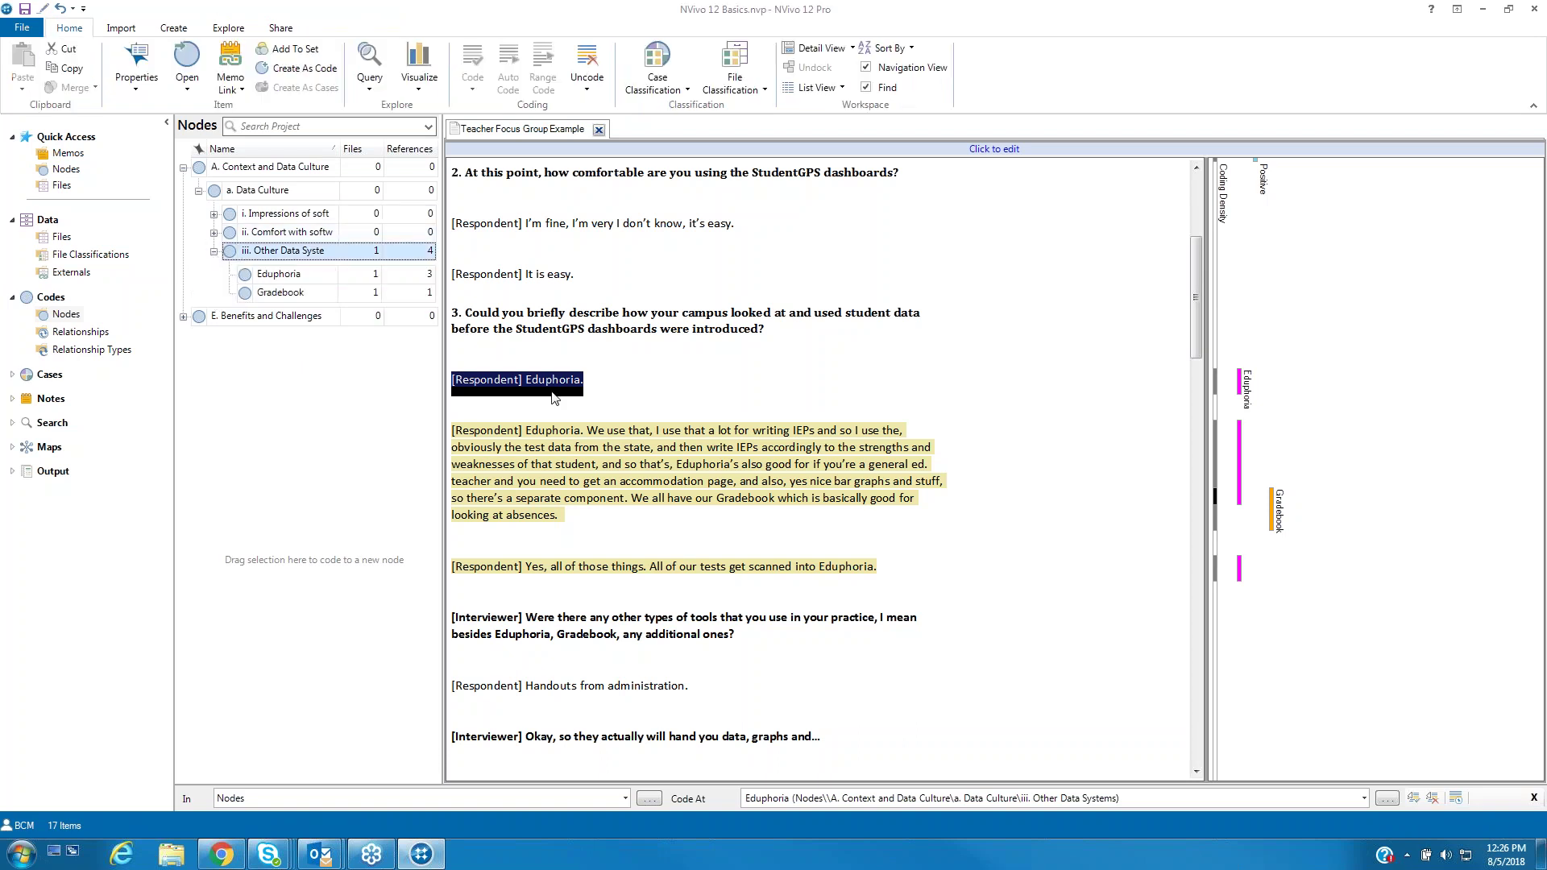
left_click(642, 395)
left_click_drag(586, 384, 307, 557)
left_click(925, 486)
left_click(654, 385)
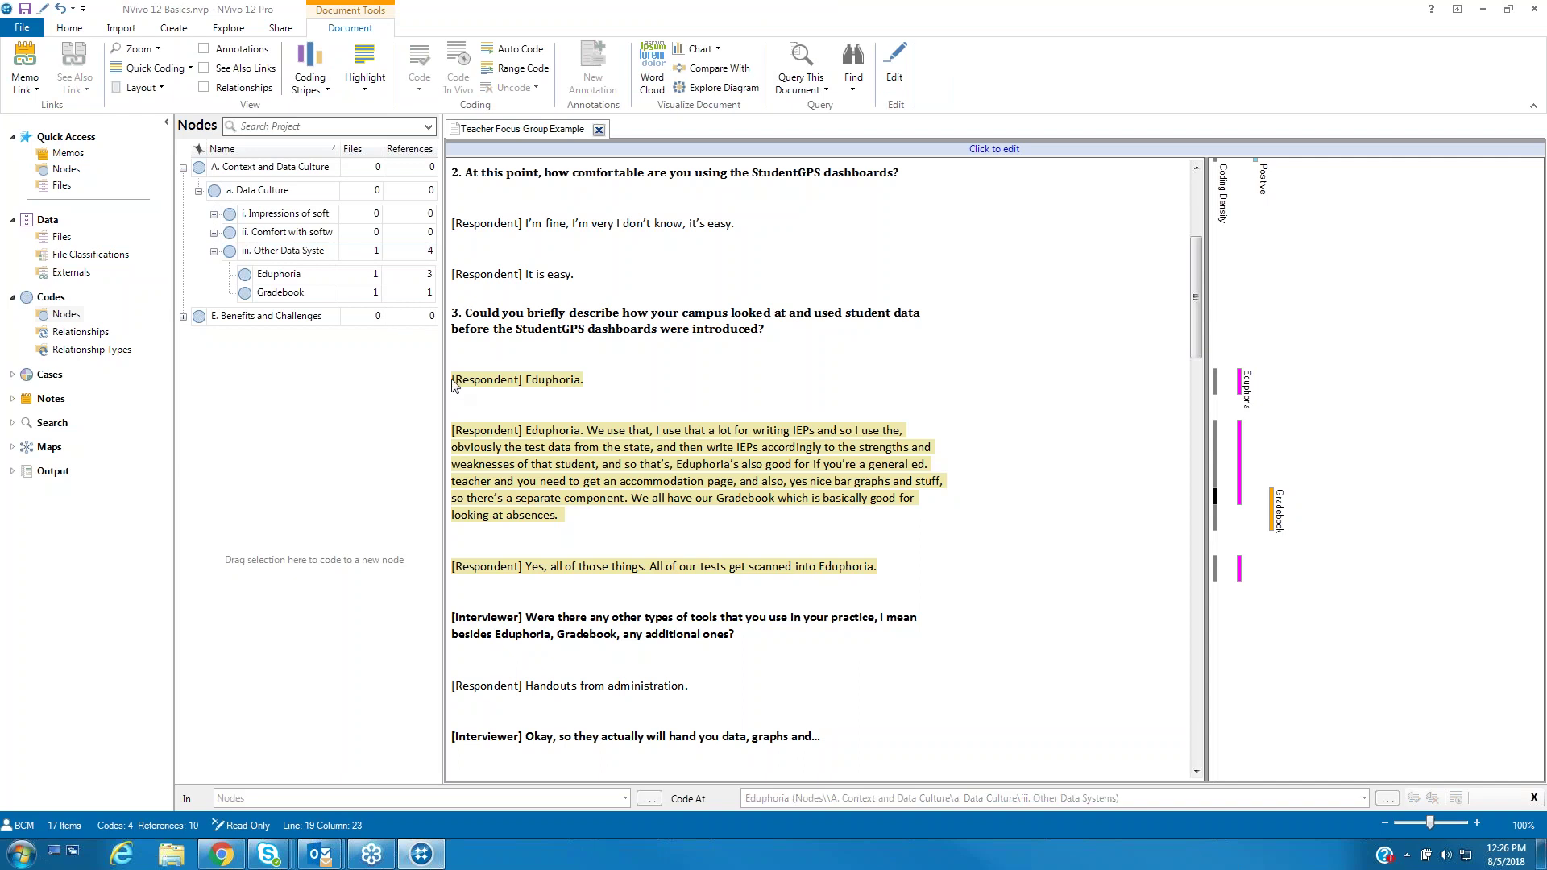
Code the response "[Respondent] Eduphoria." to the existing Eduphoria node by looking the node up by name, and clear the text selection.
left_click_drag(455, 386, 629, 385)
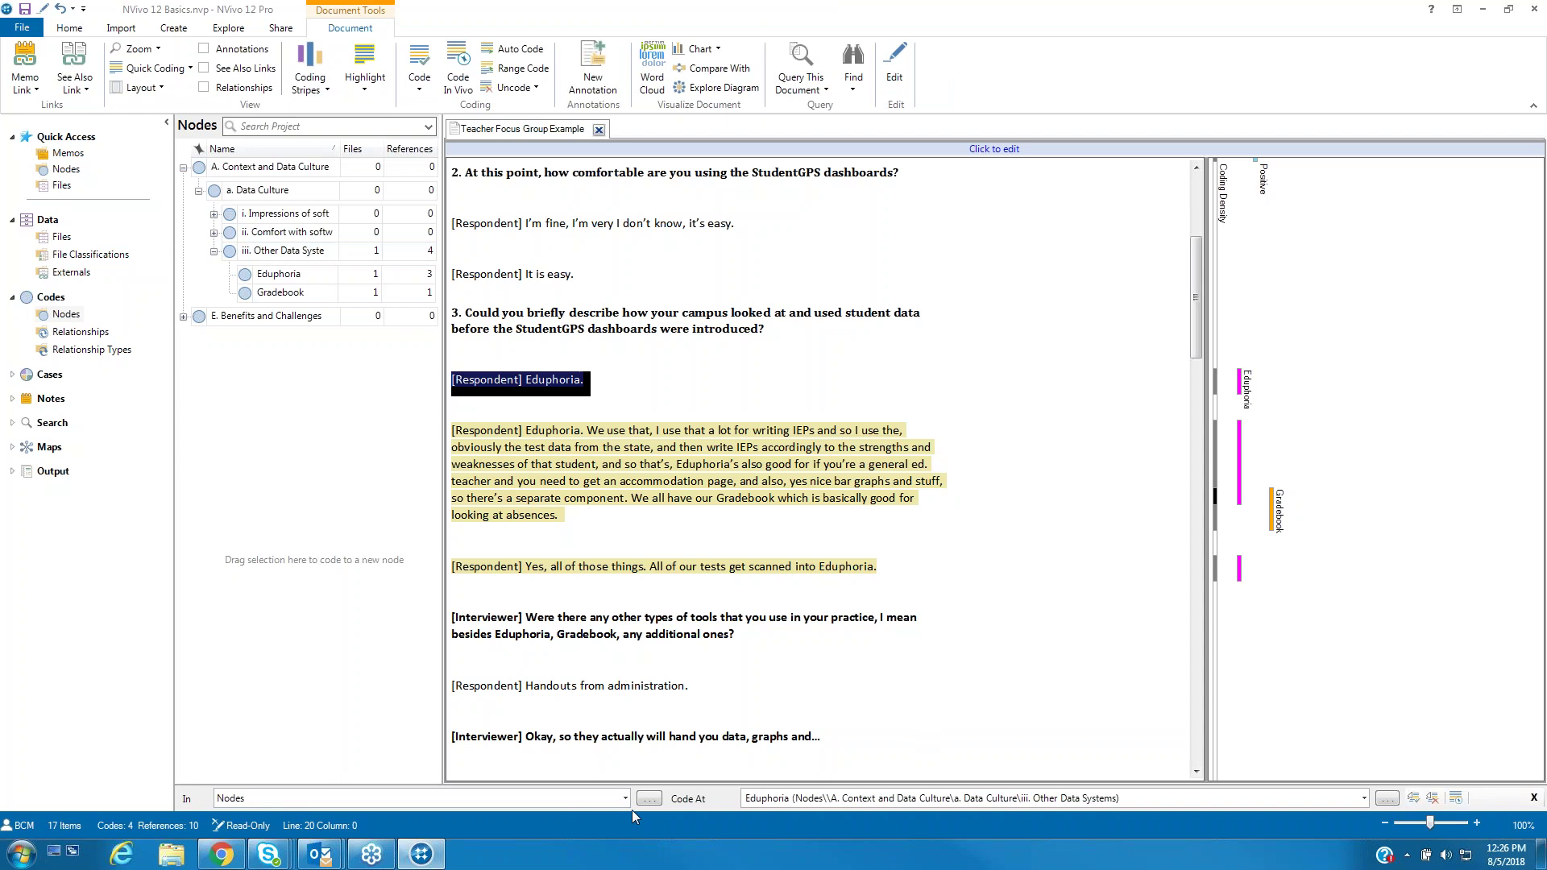
left_click(965, 798)
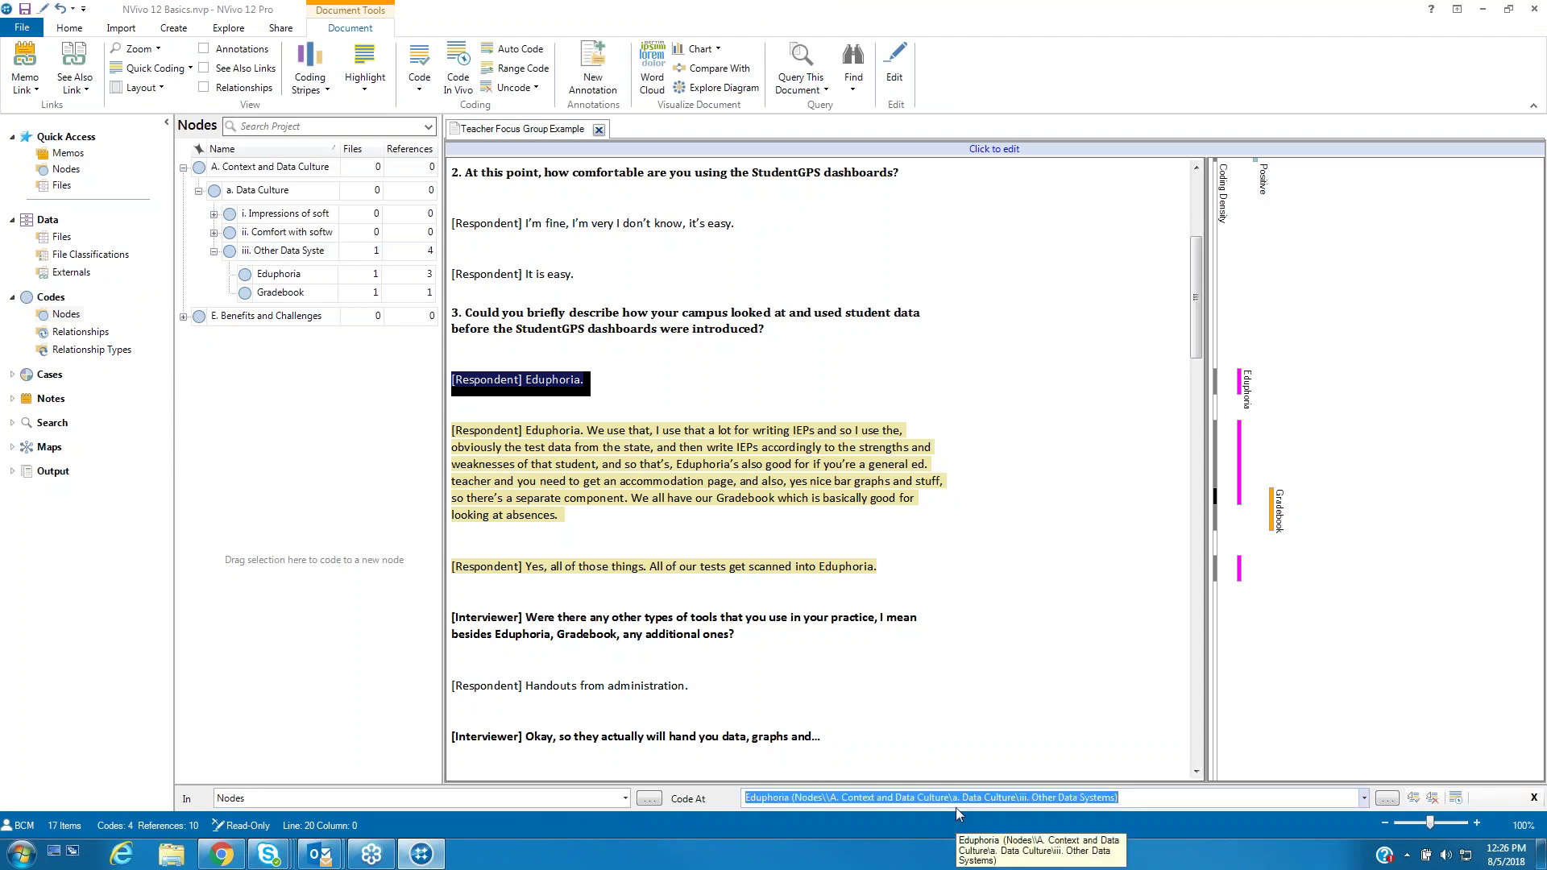
type("educ")
key("BackSpace")
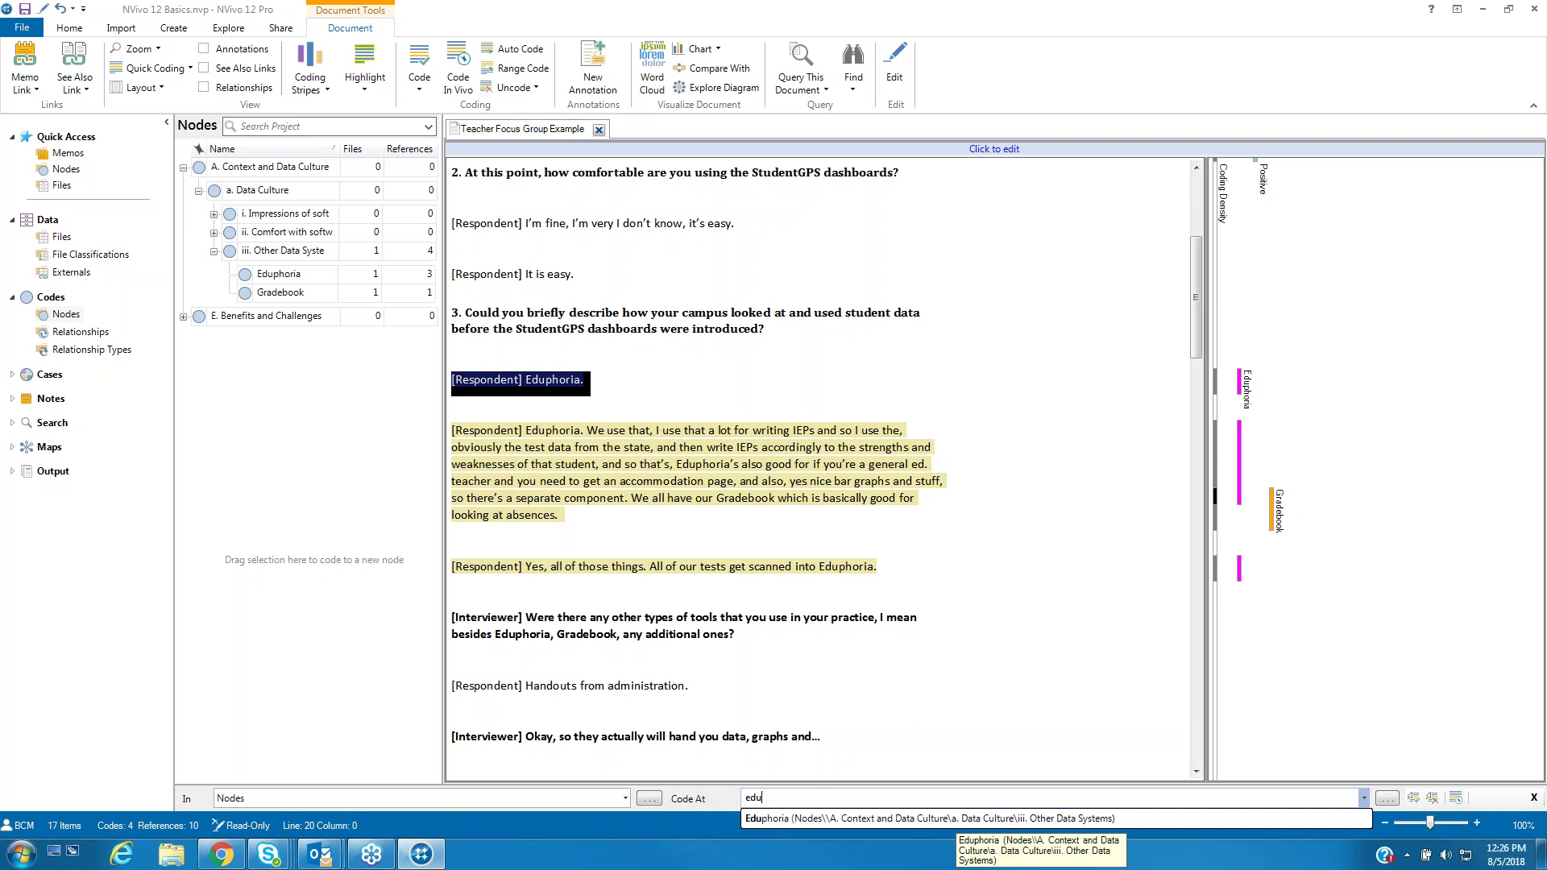
left_click(944, 819)
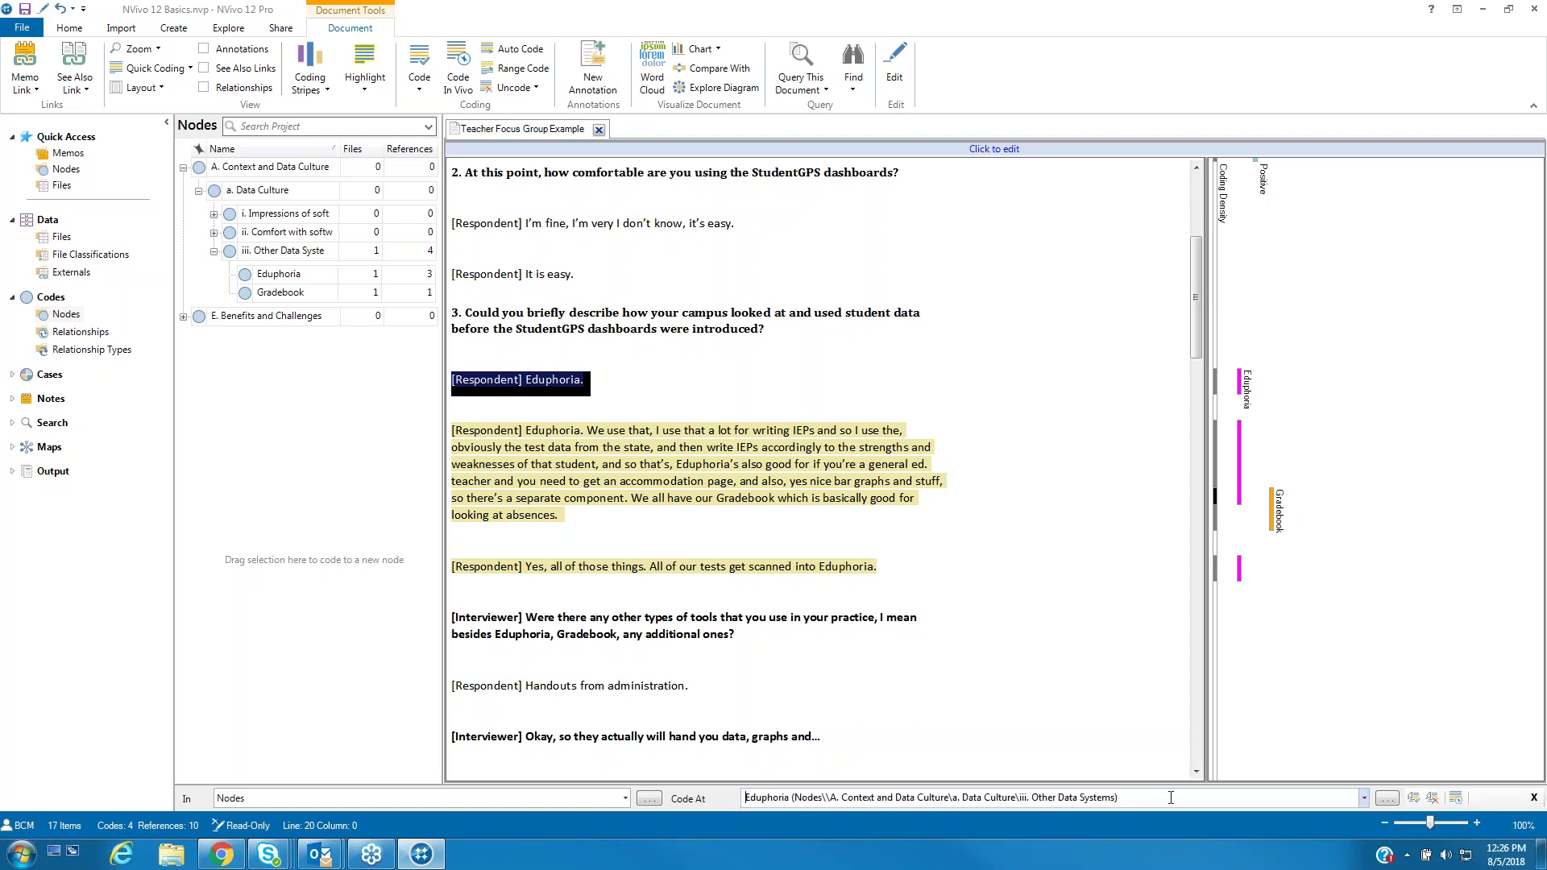
left_click(1415, 801)
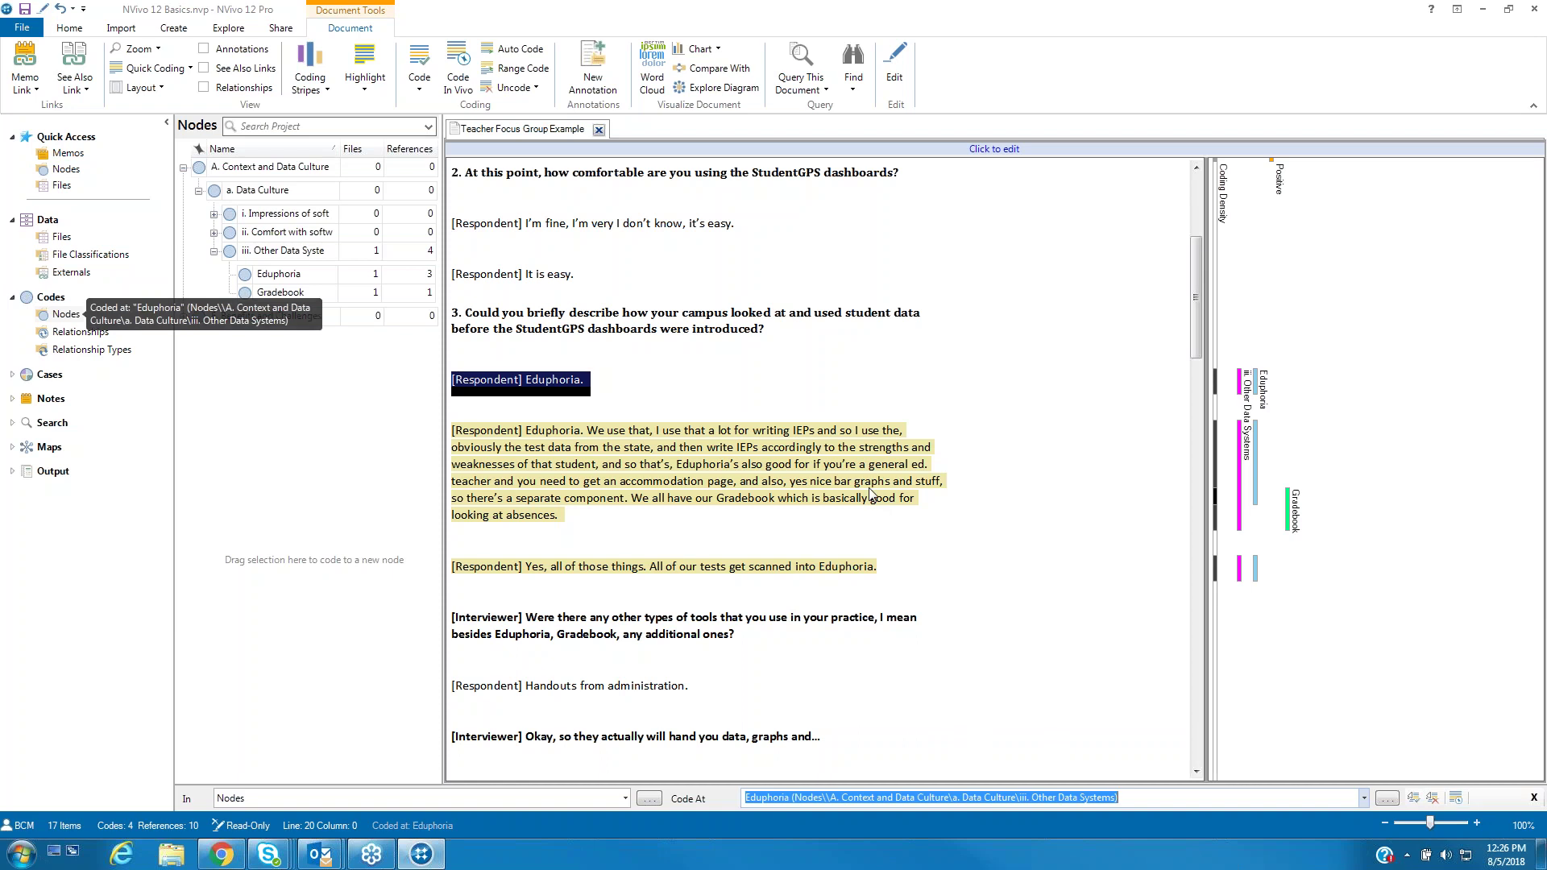
left_click(620, 390)
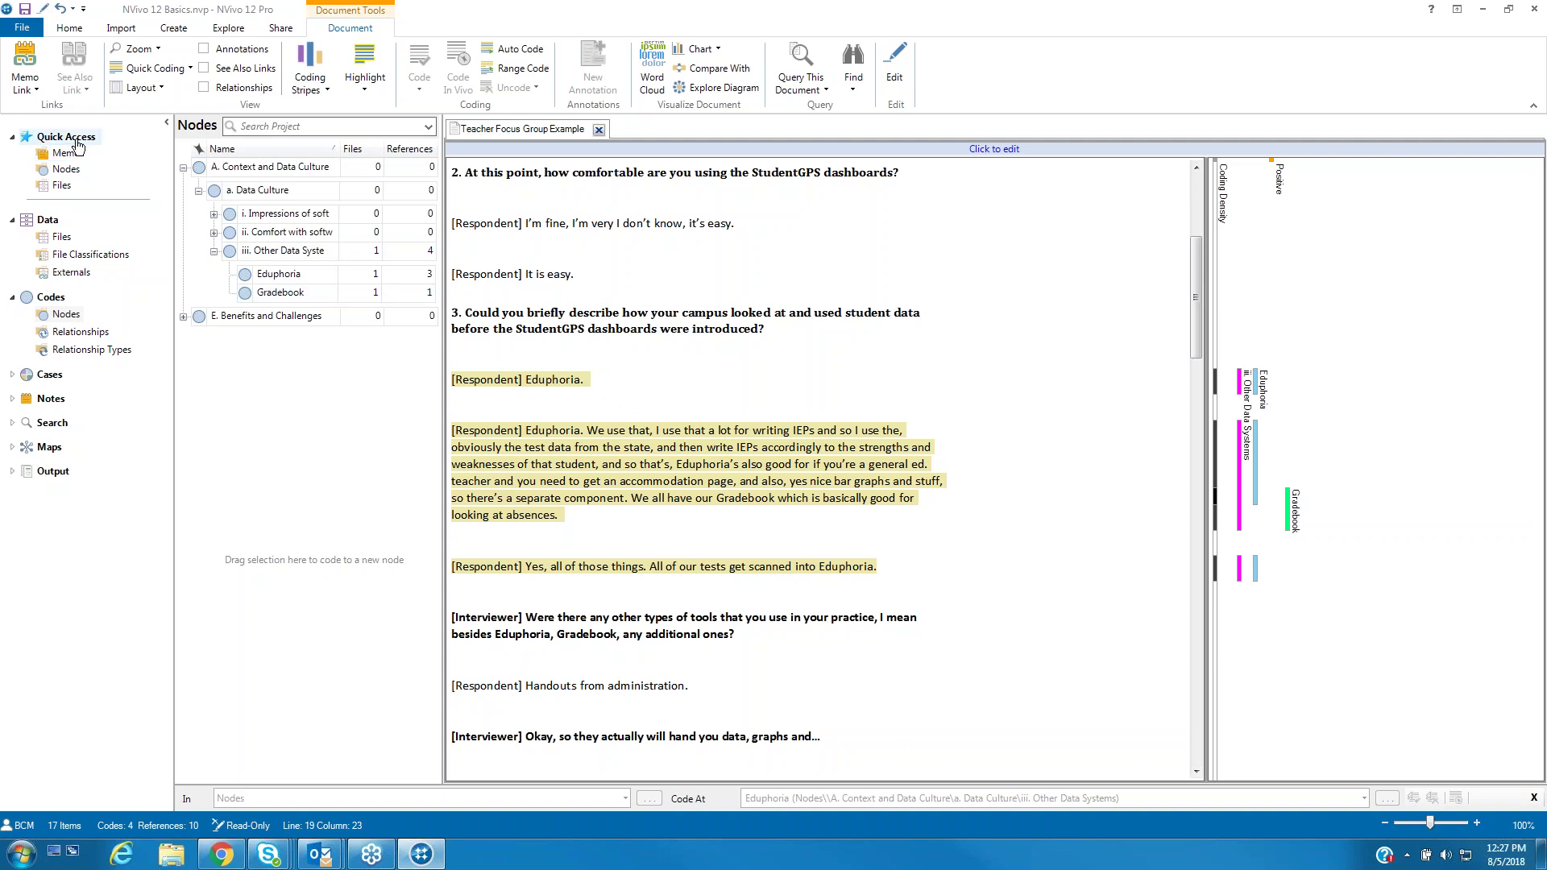
Add the Eduphoria node to Quick Access and remove it from there again.
right_click(282, 282)
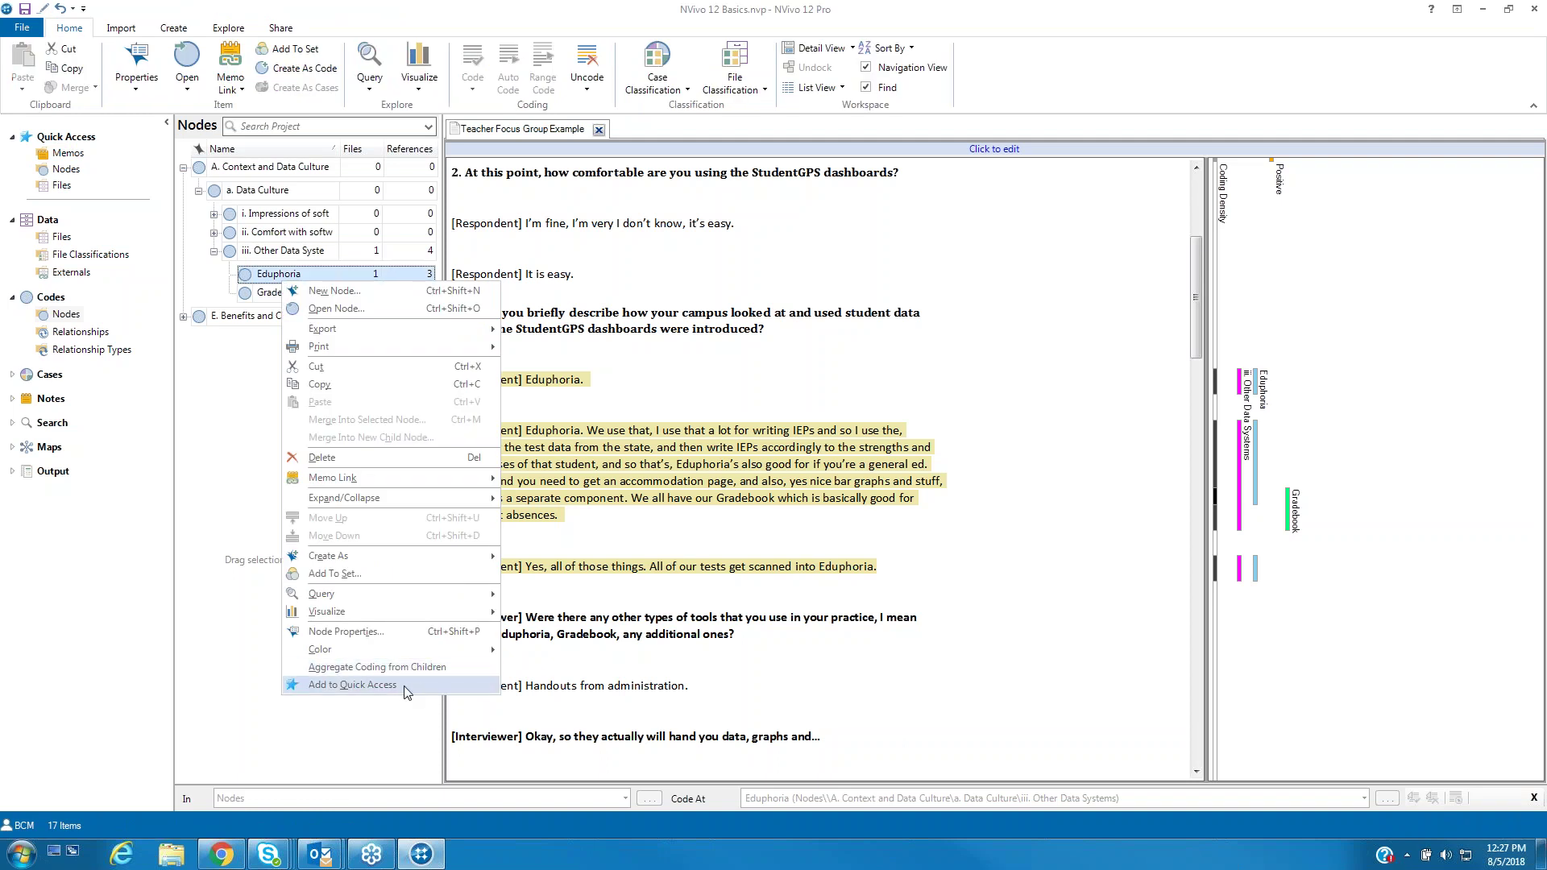
left_click(399, 685)
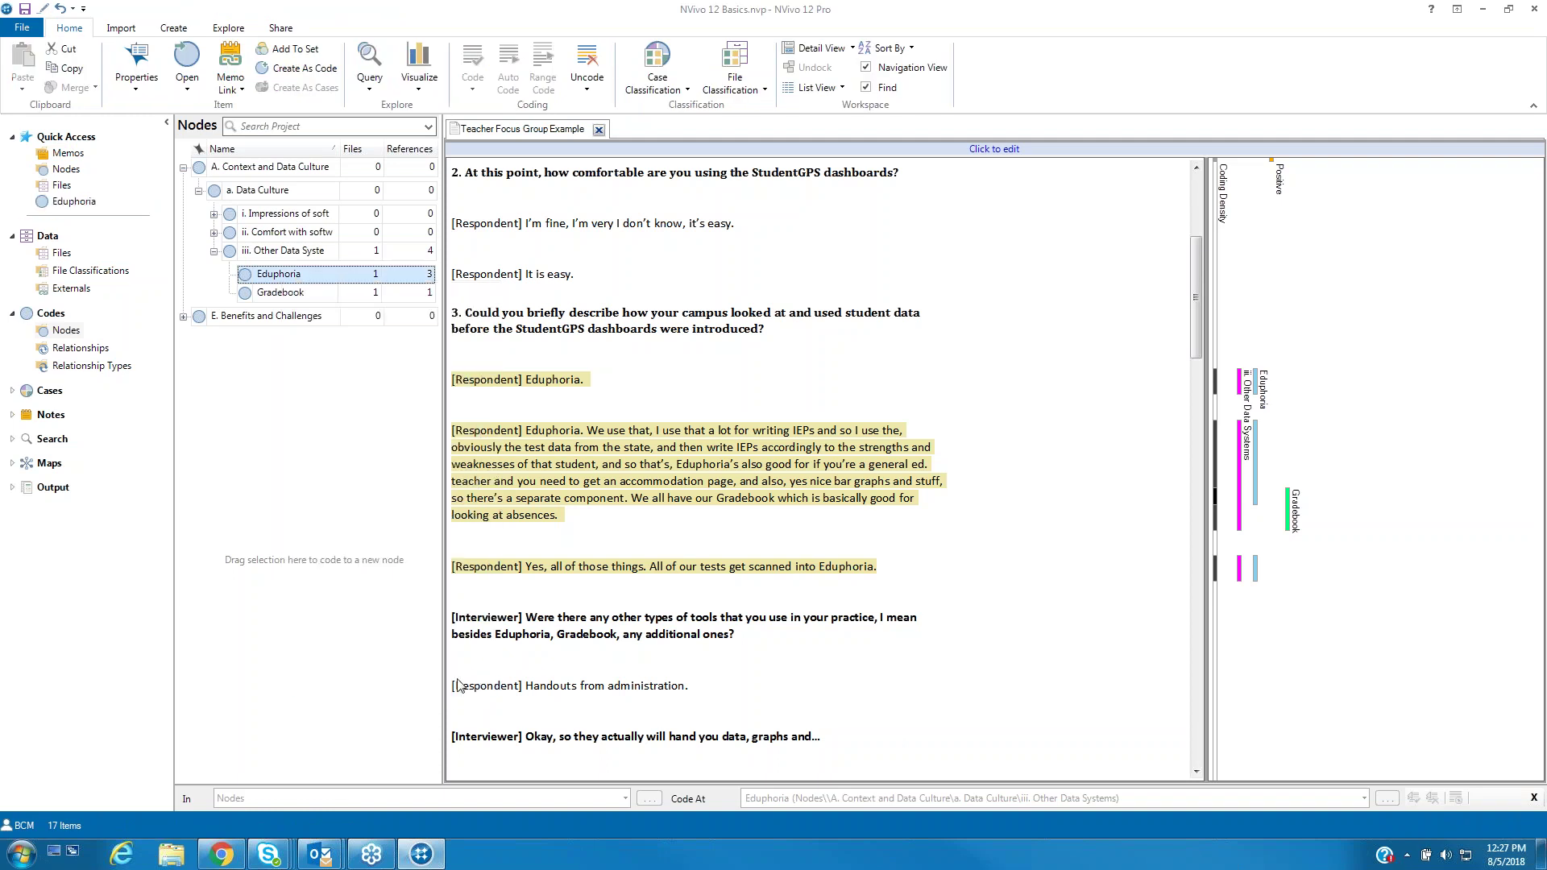
right_click(72, 203)
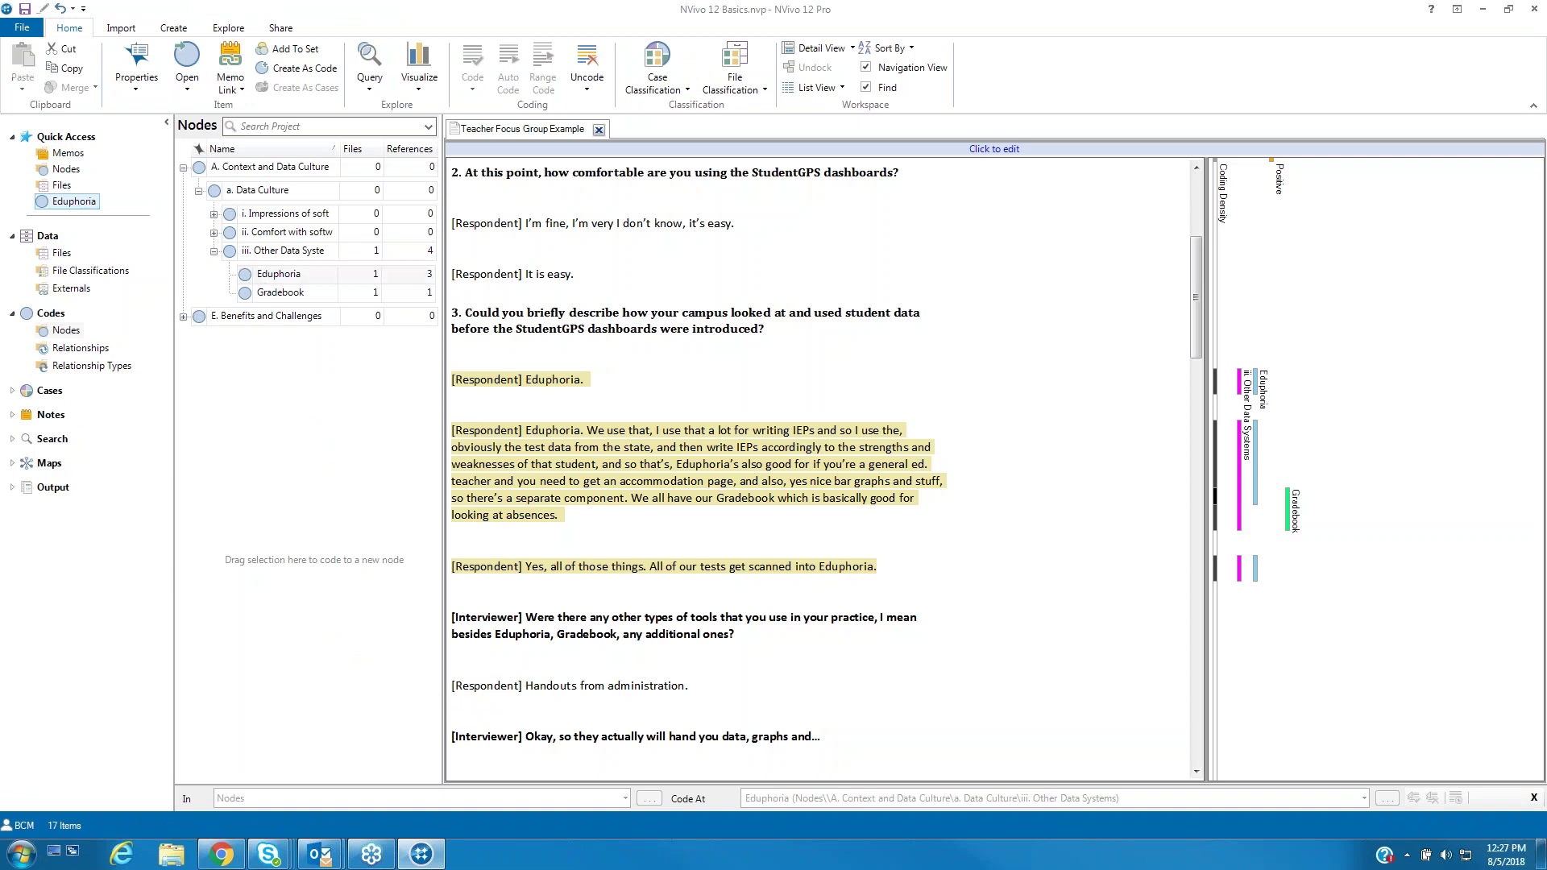
left_click(122, 320)
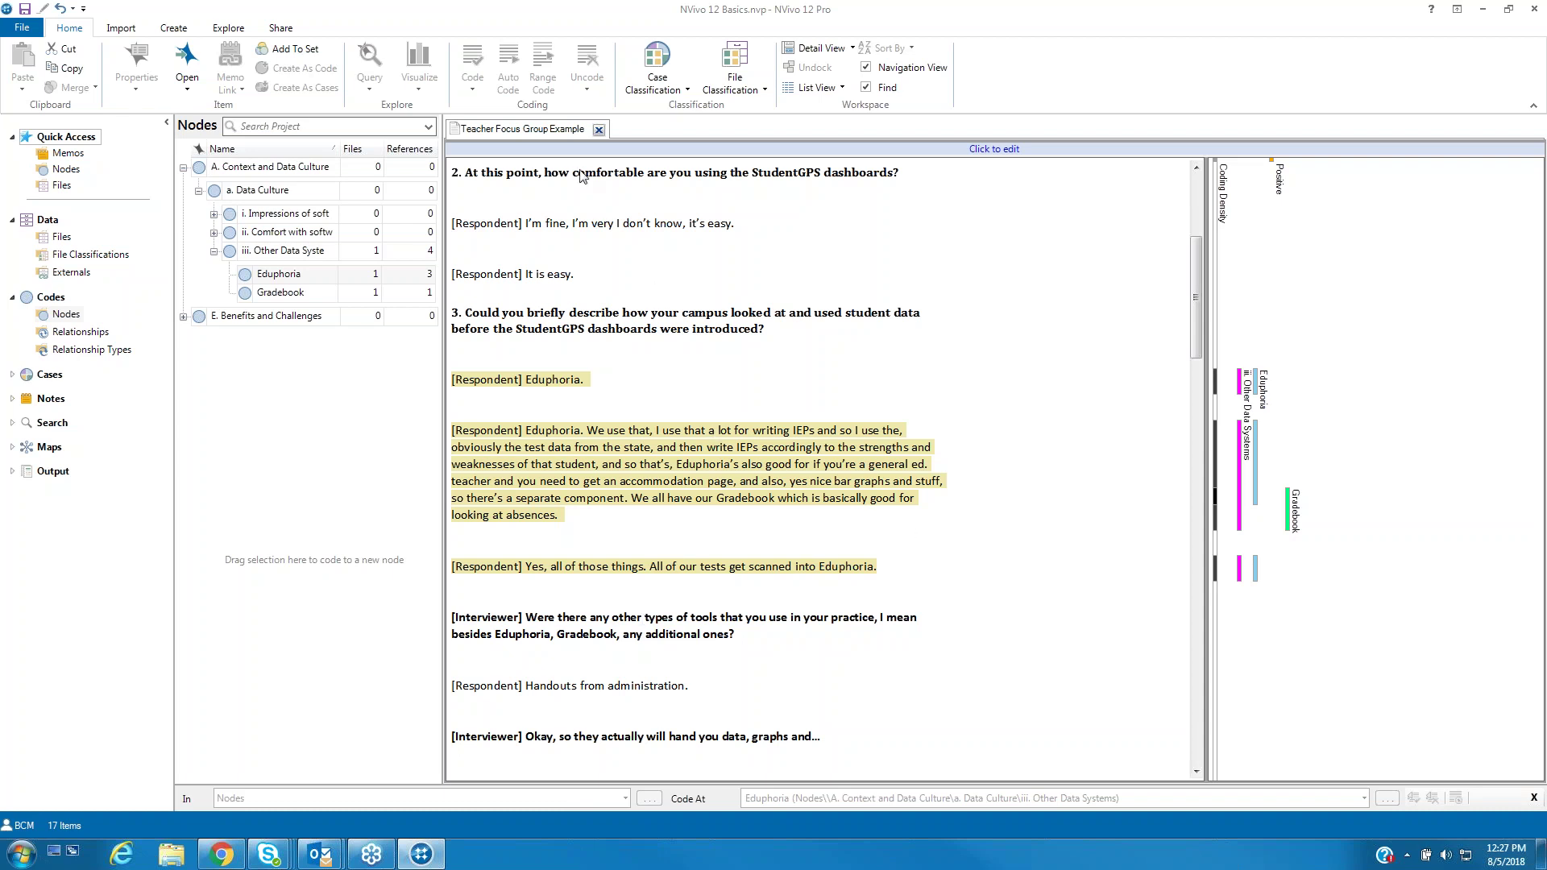
Close the transcript document and open the PDF file Teacher Focus Group Example (2).
left_click(599, 129)
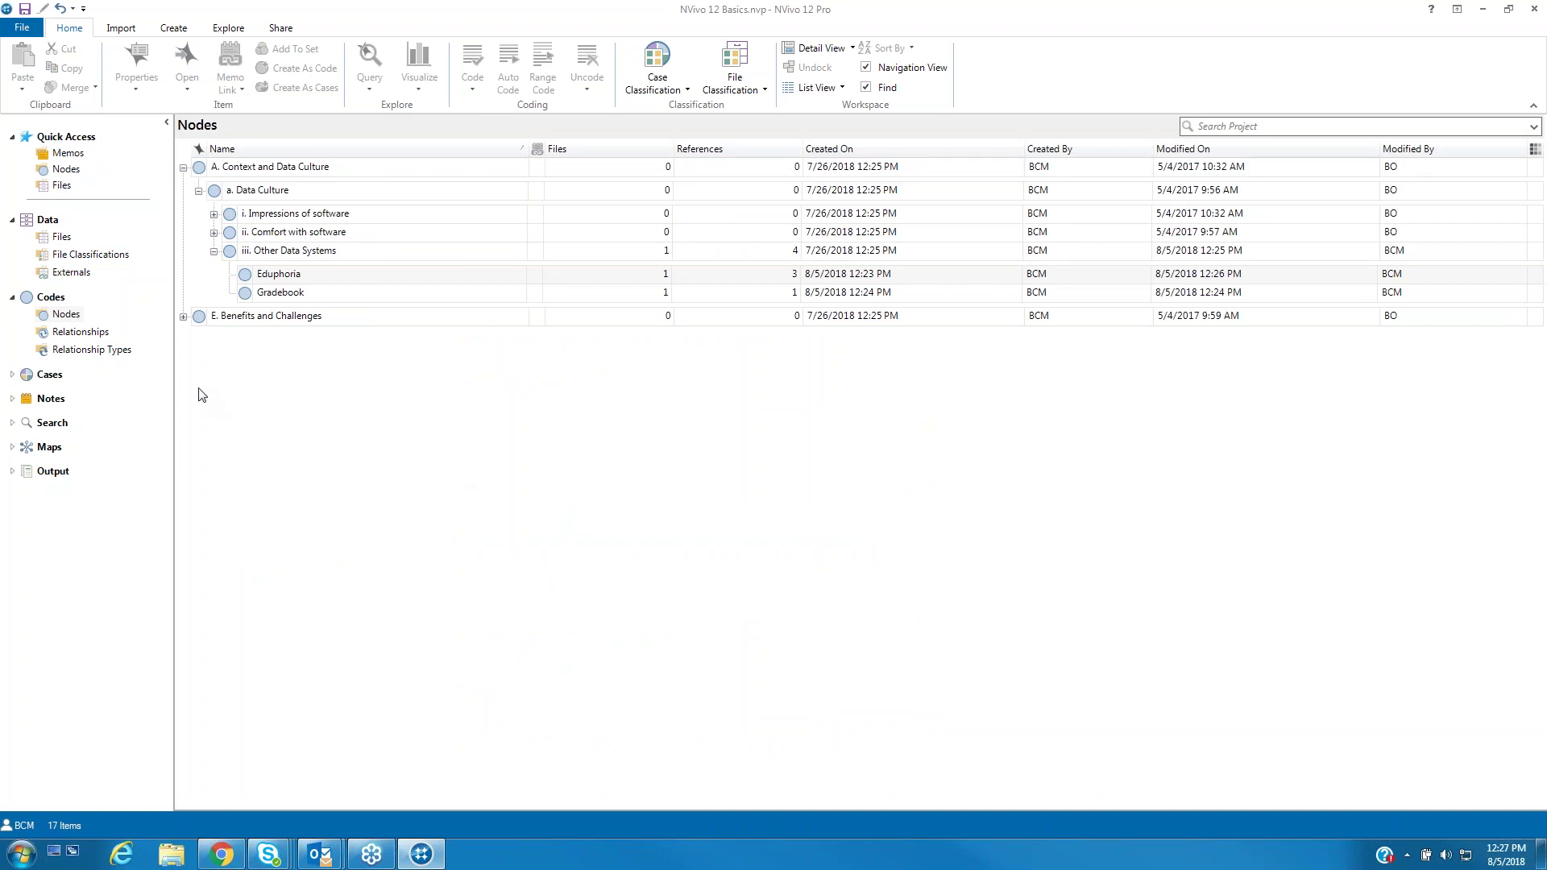
left_click(63, 237)
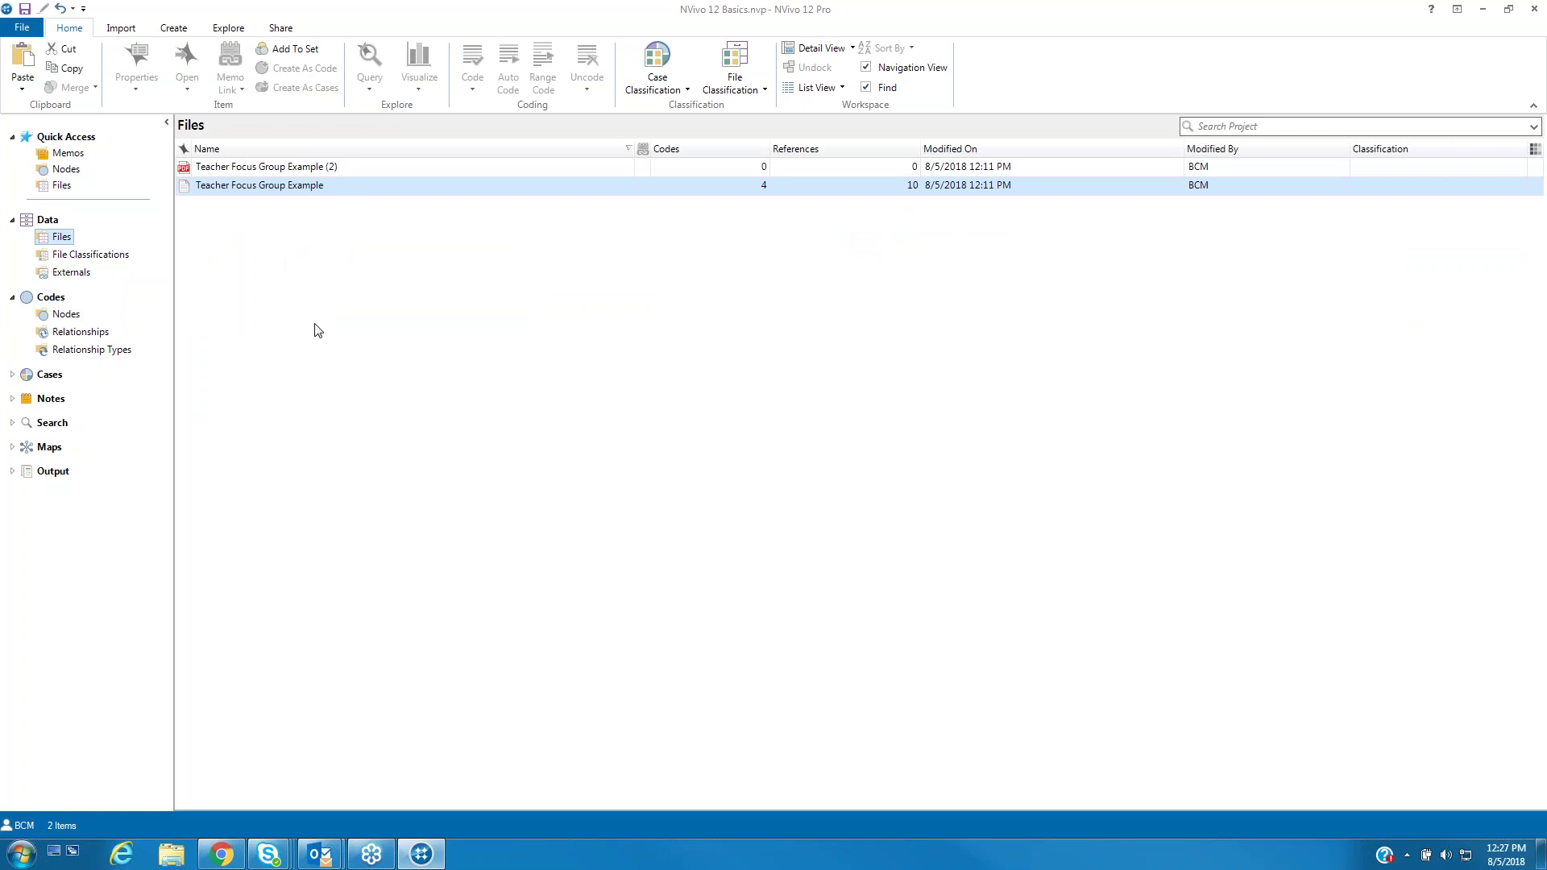
double_click(290, 173)
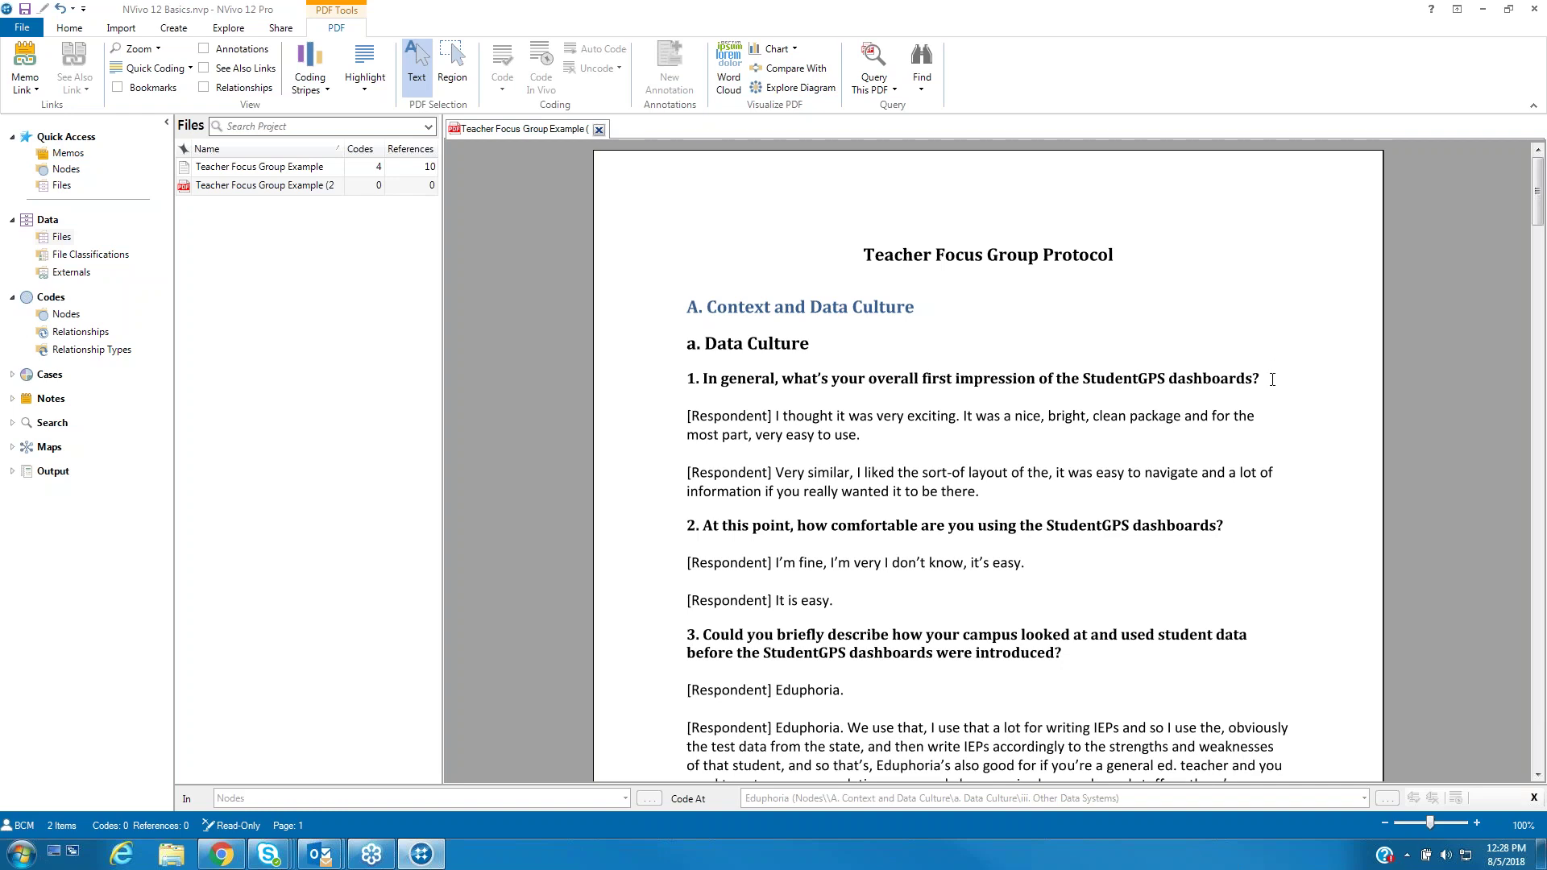
scroll(1275, 379, "down", 10)
scroll(1277, 379, "up", 10)
Code the PDF response "I thought it was very exciting..." under question 1 to the Positive node under i. Impressions of software.
left_click(66, 313)
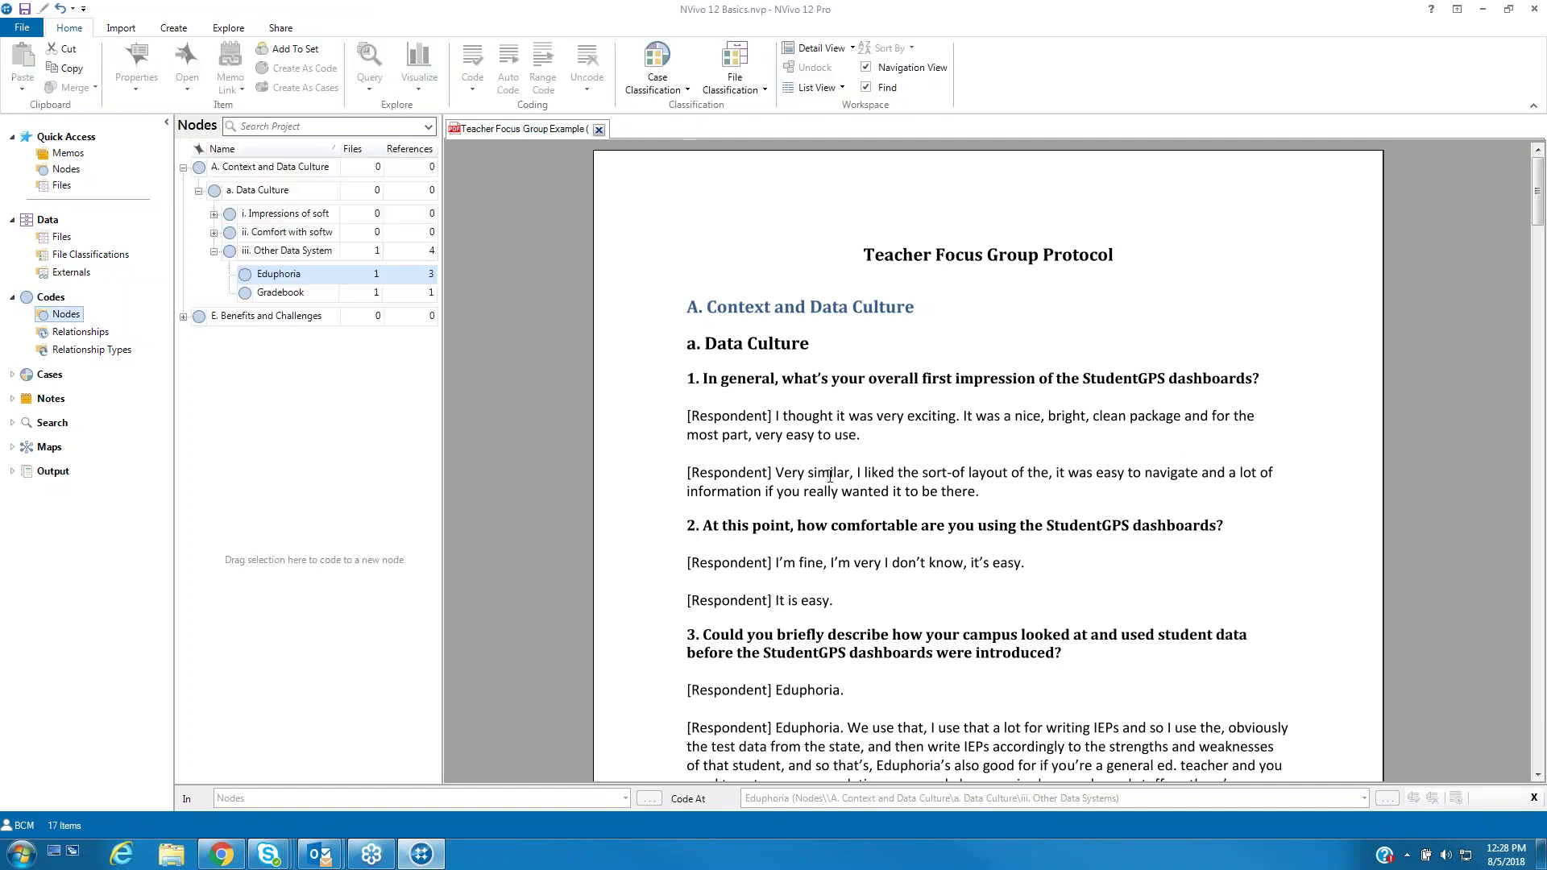
left_click(214, 252)
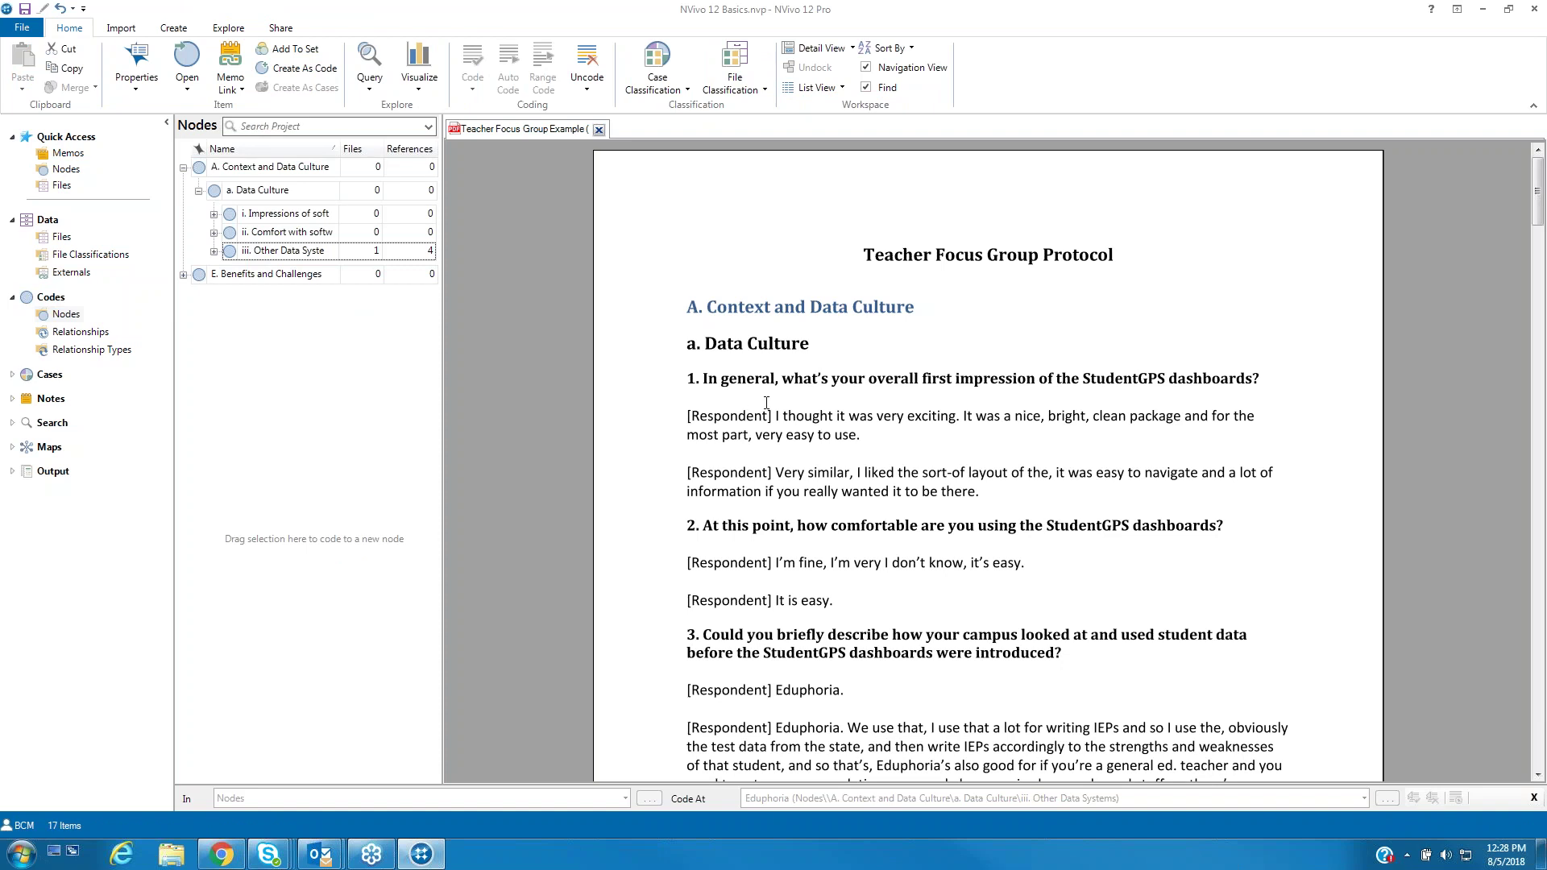
left_click_drag(860, 435, 675, 415)
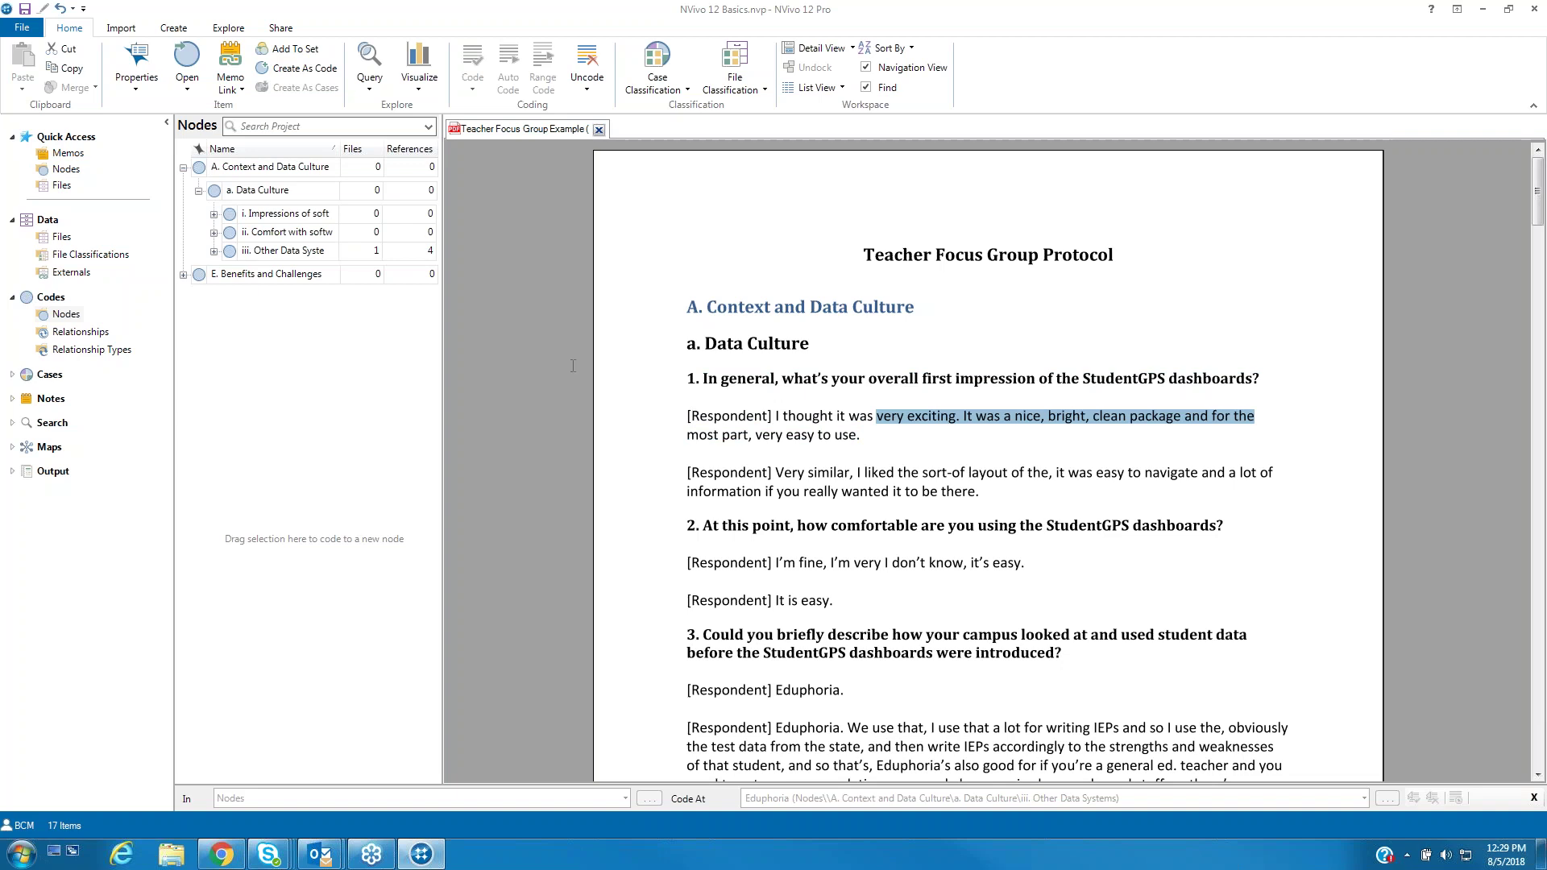
left_click_drag(860, 436, 686, 418)
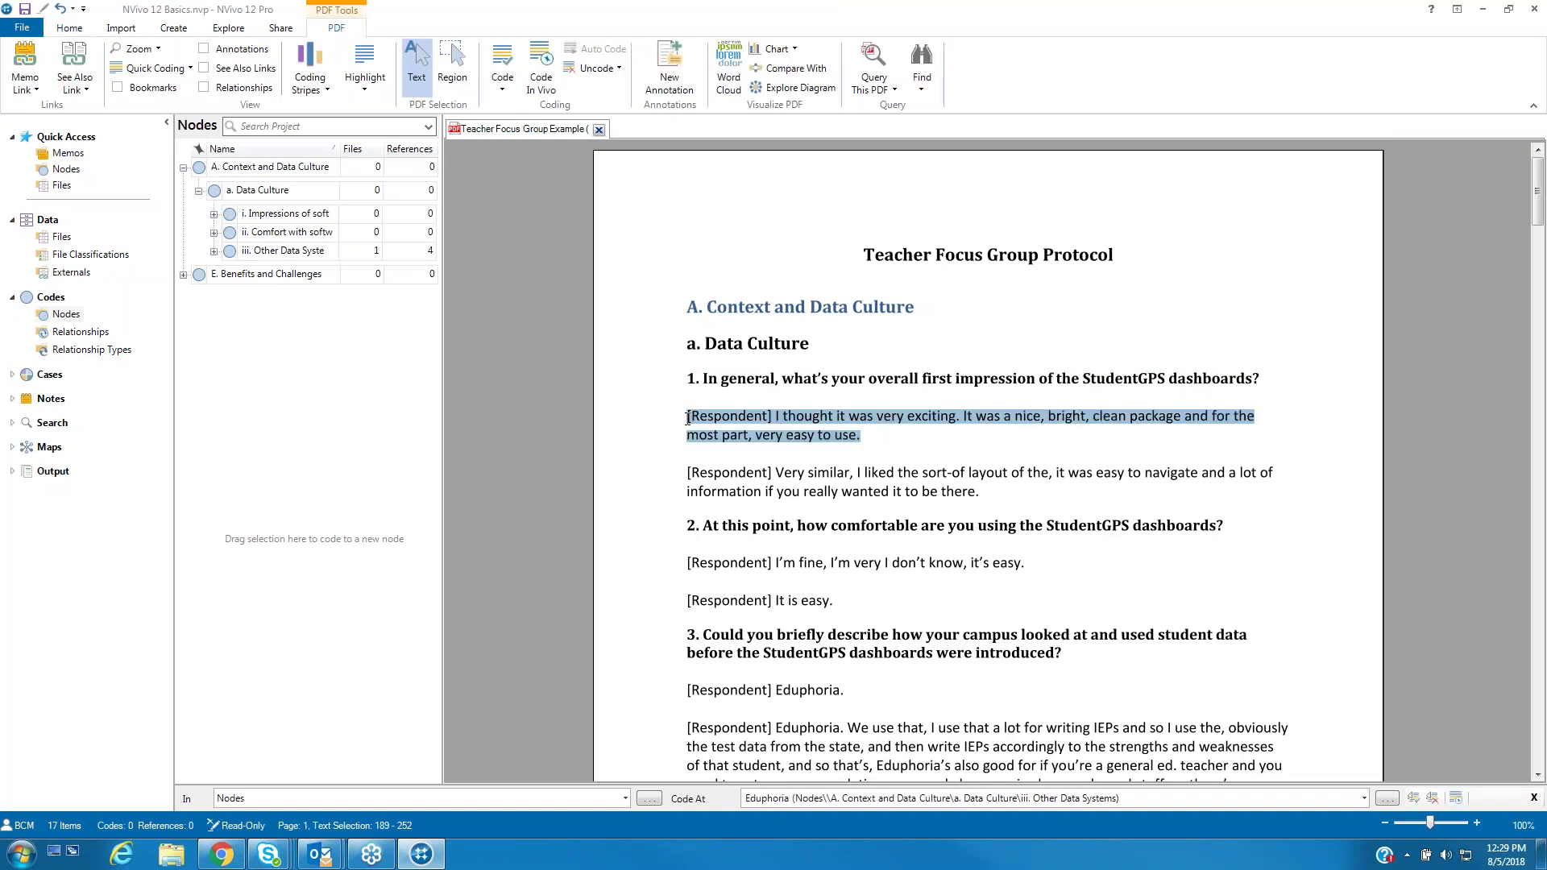
left_click(217, 216)
left_click(214, 215)
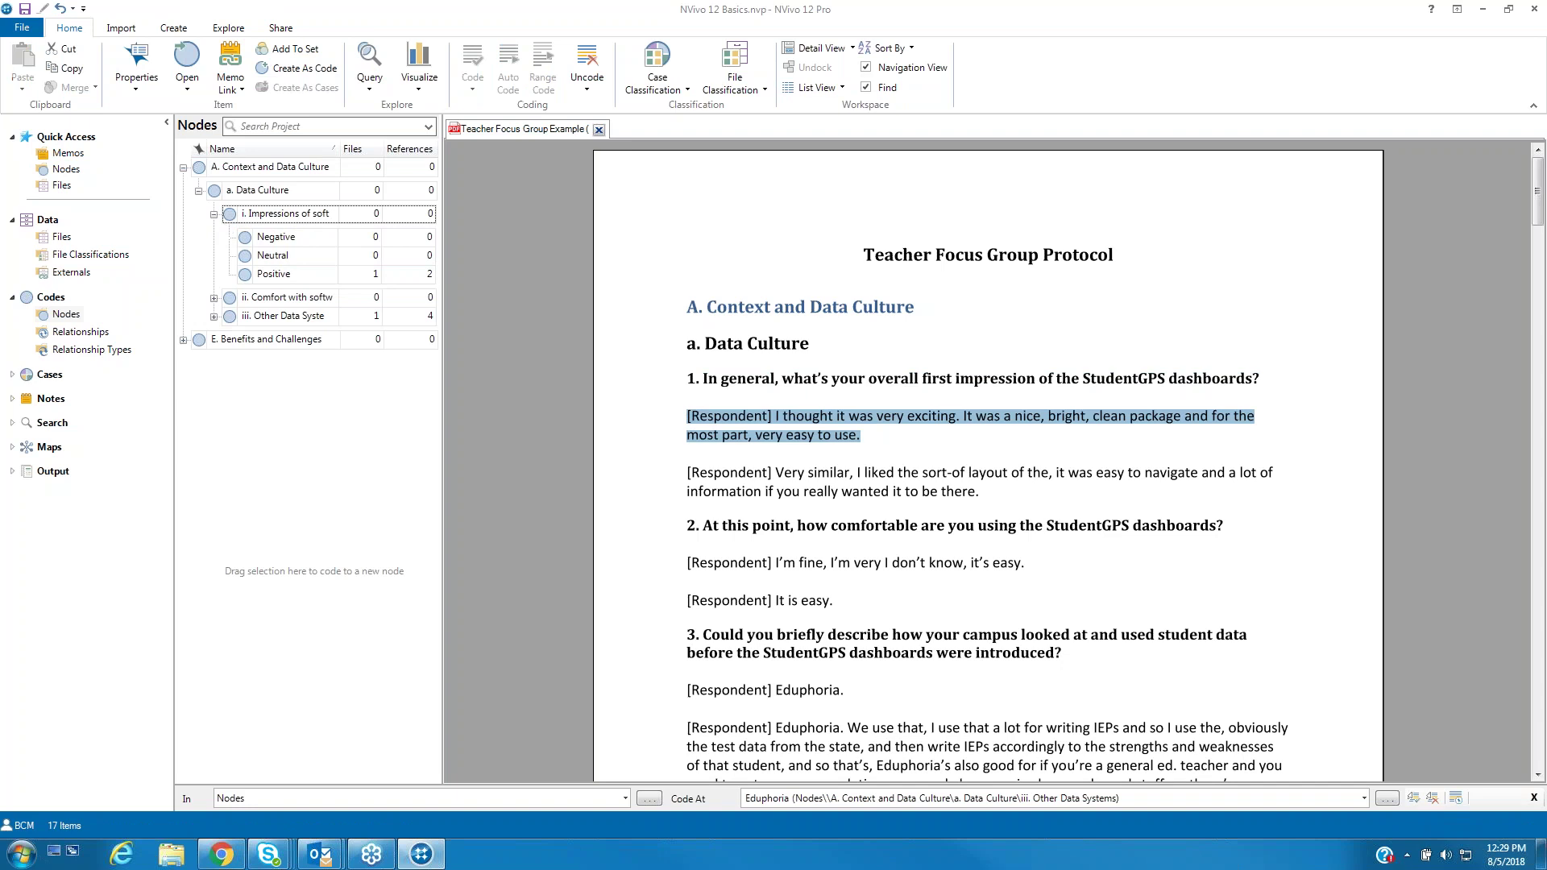
left_click_drag(734, 419, 345, 274)
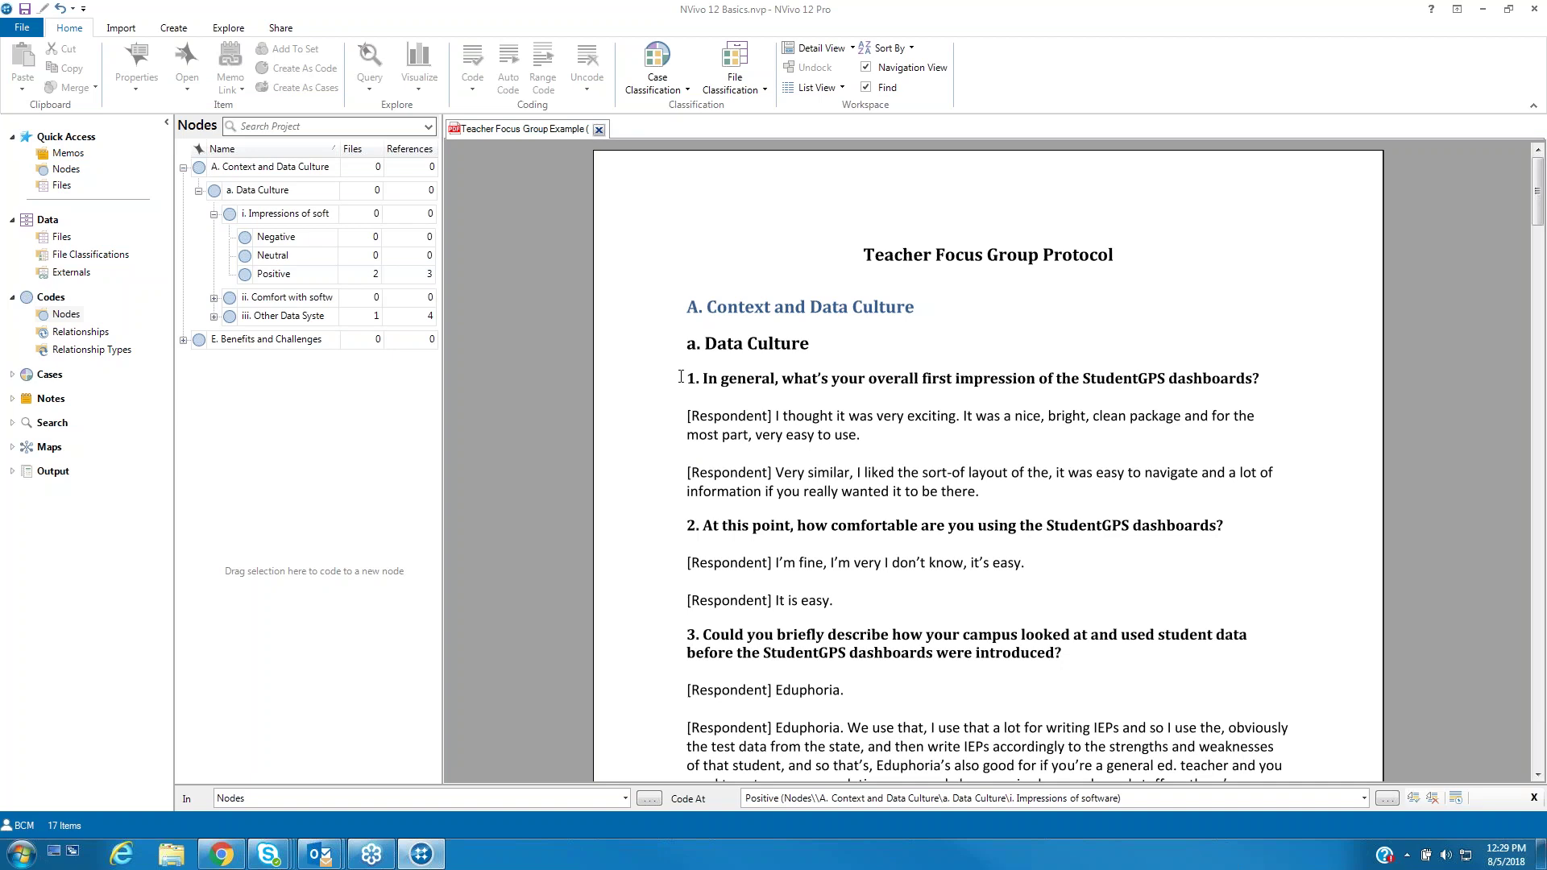
In Region selection mode, code a rectangle around the first response under question 1 to the Positive node and close the PDF.
left_click_drag(689, 414, 799, 424)
left_click(799, 425)
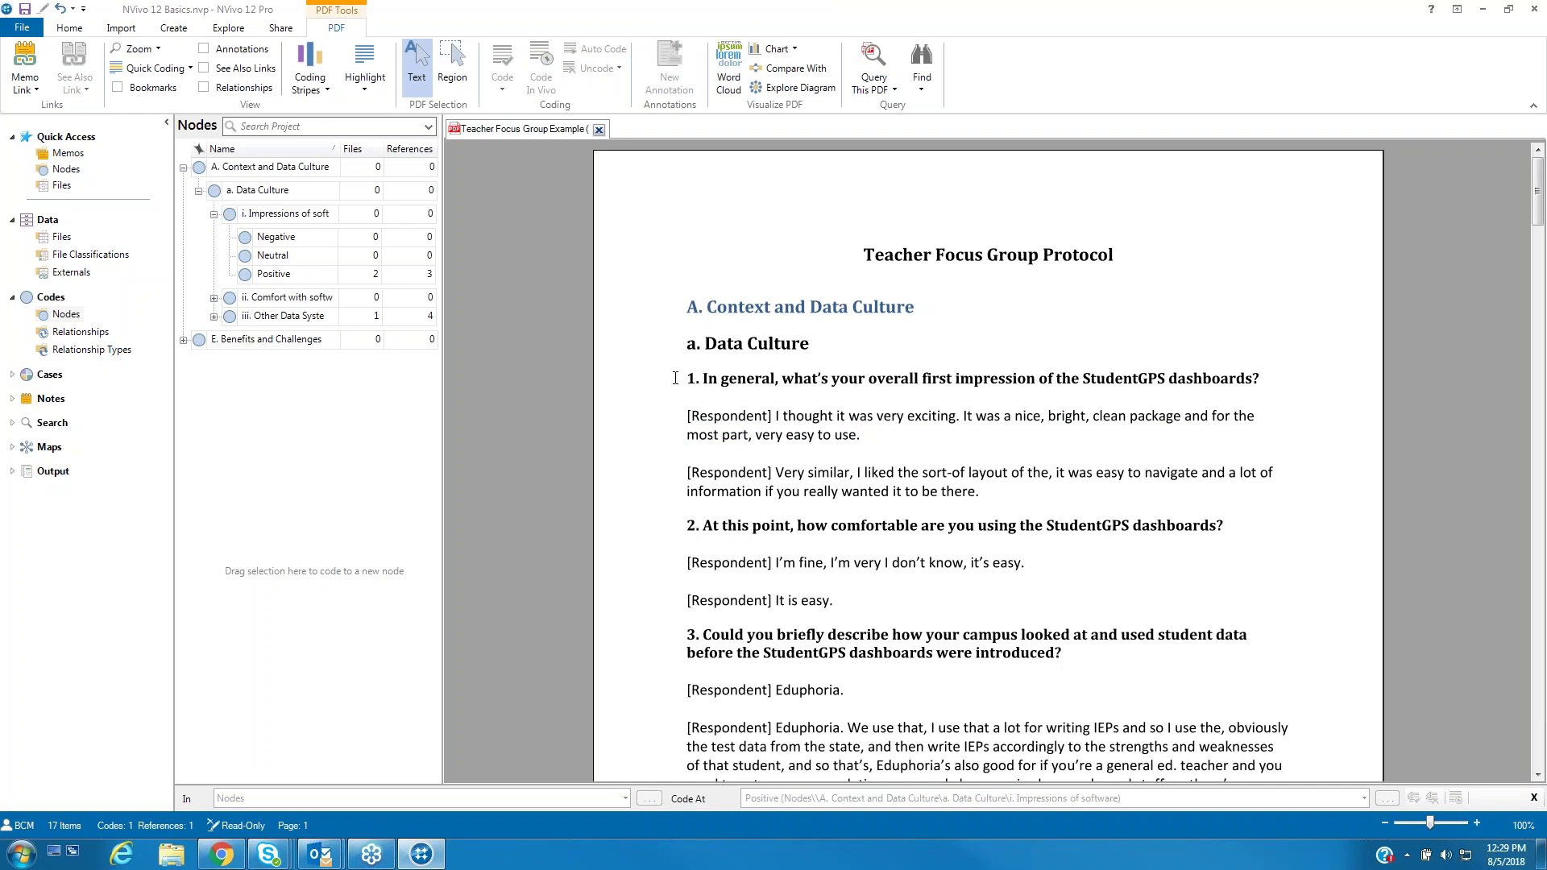
right_click(675, 378)
mouse_move(800, 579)
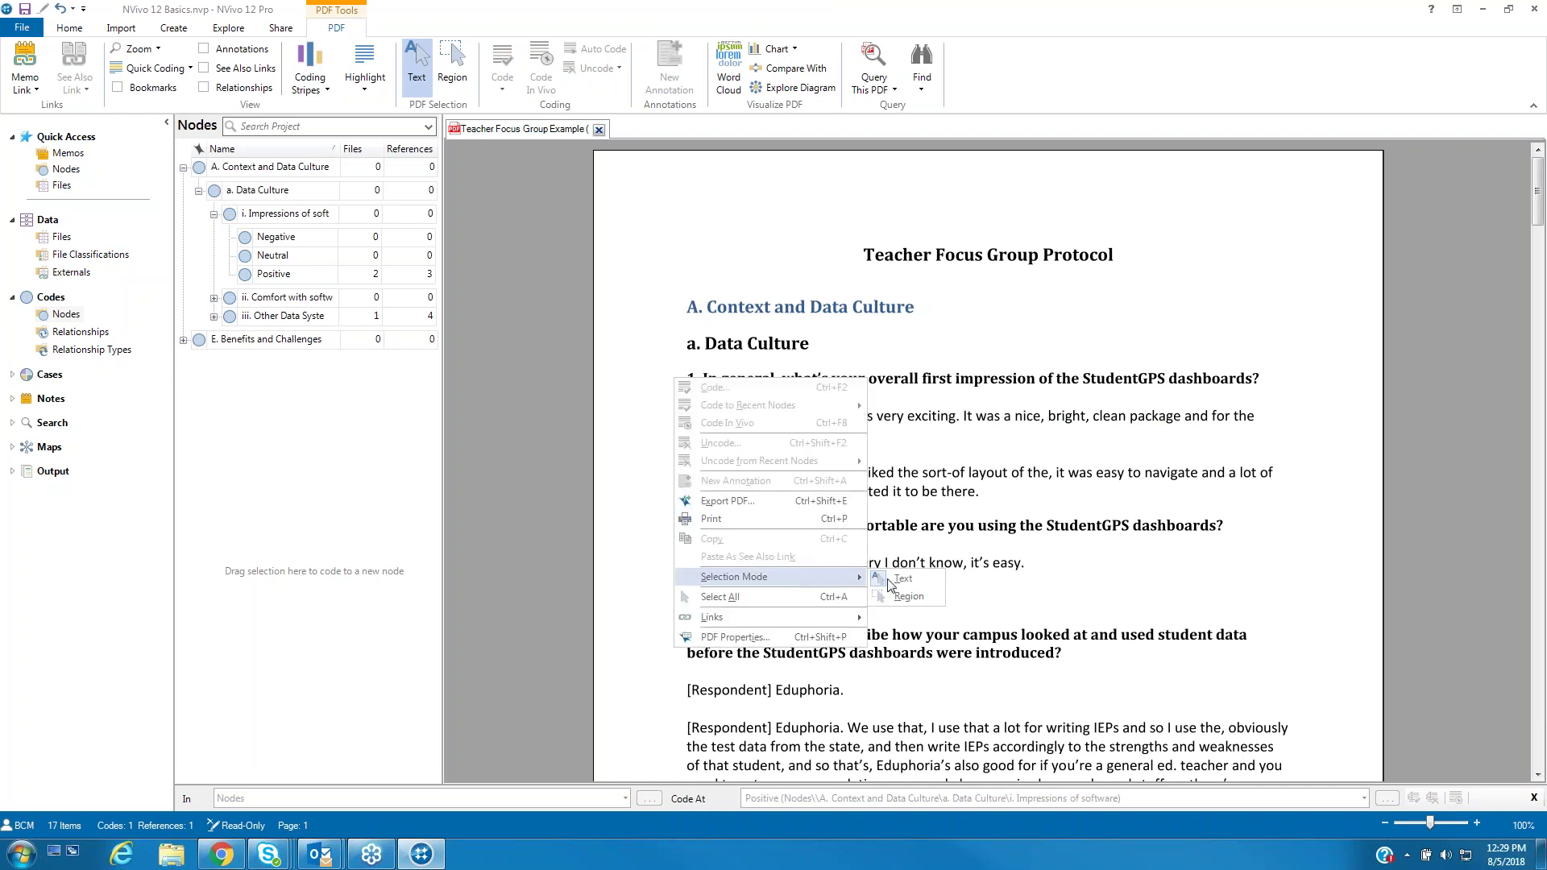
left_click(909, 597)
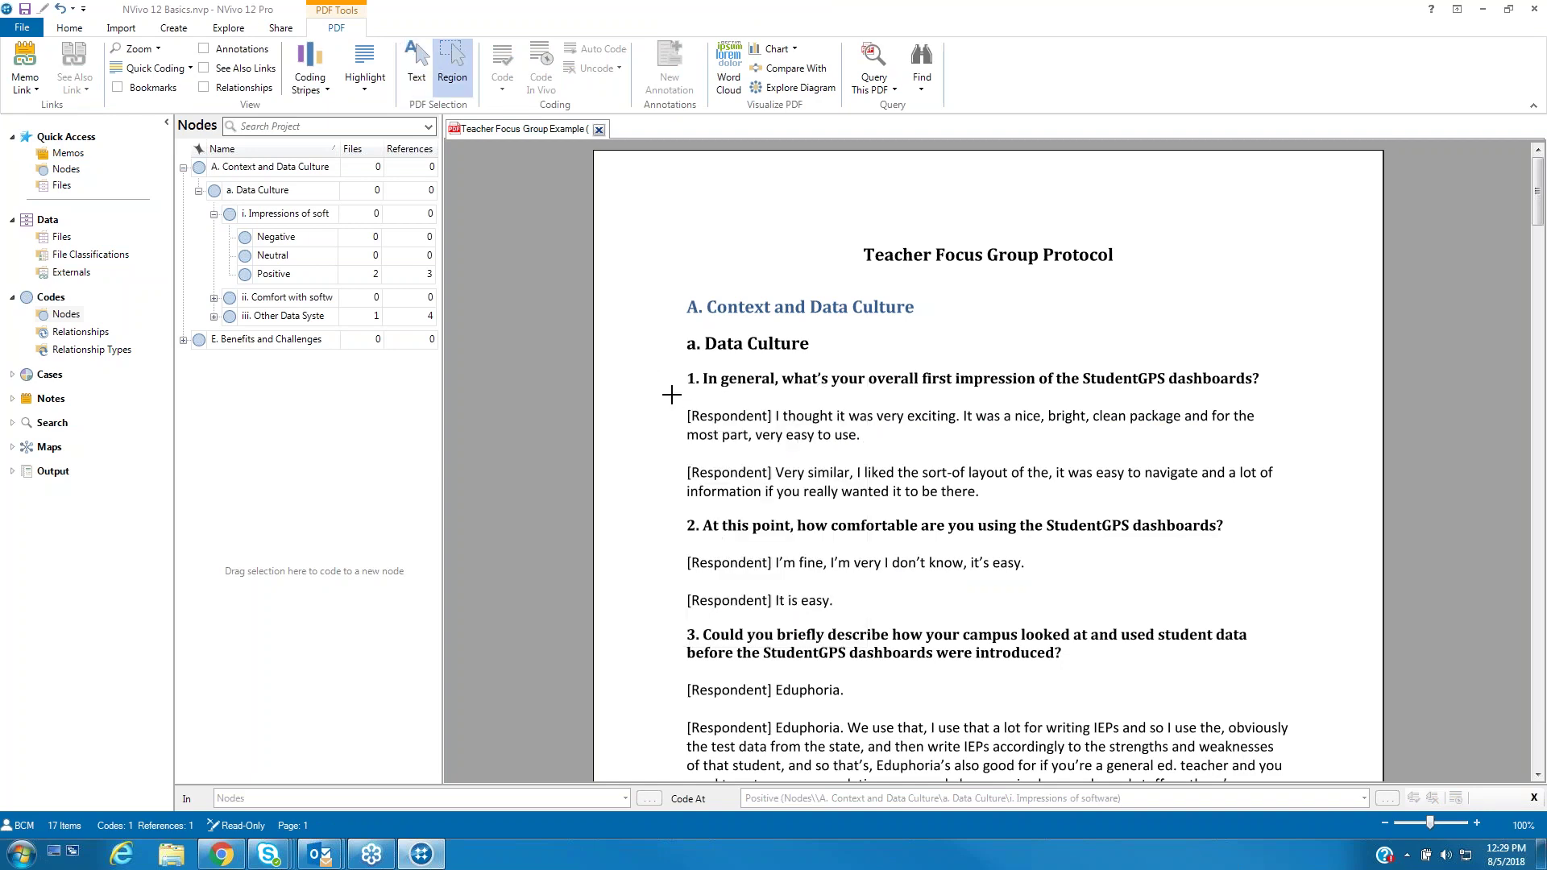
left_click_drag(668, 393, 1286, 453)
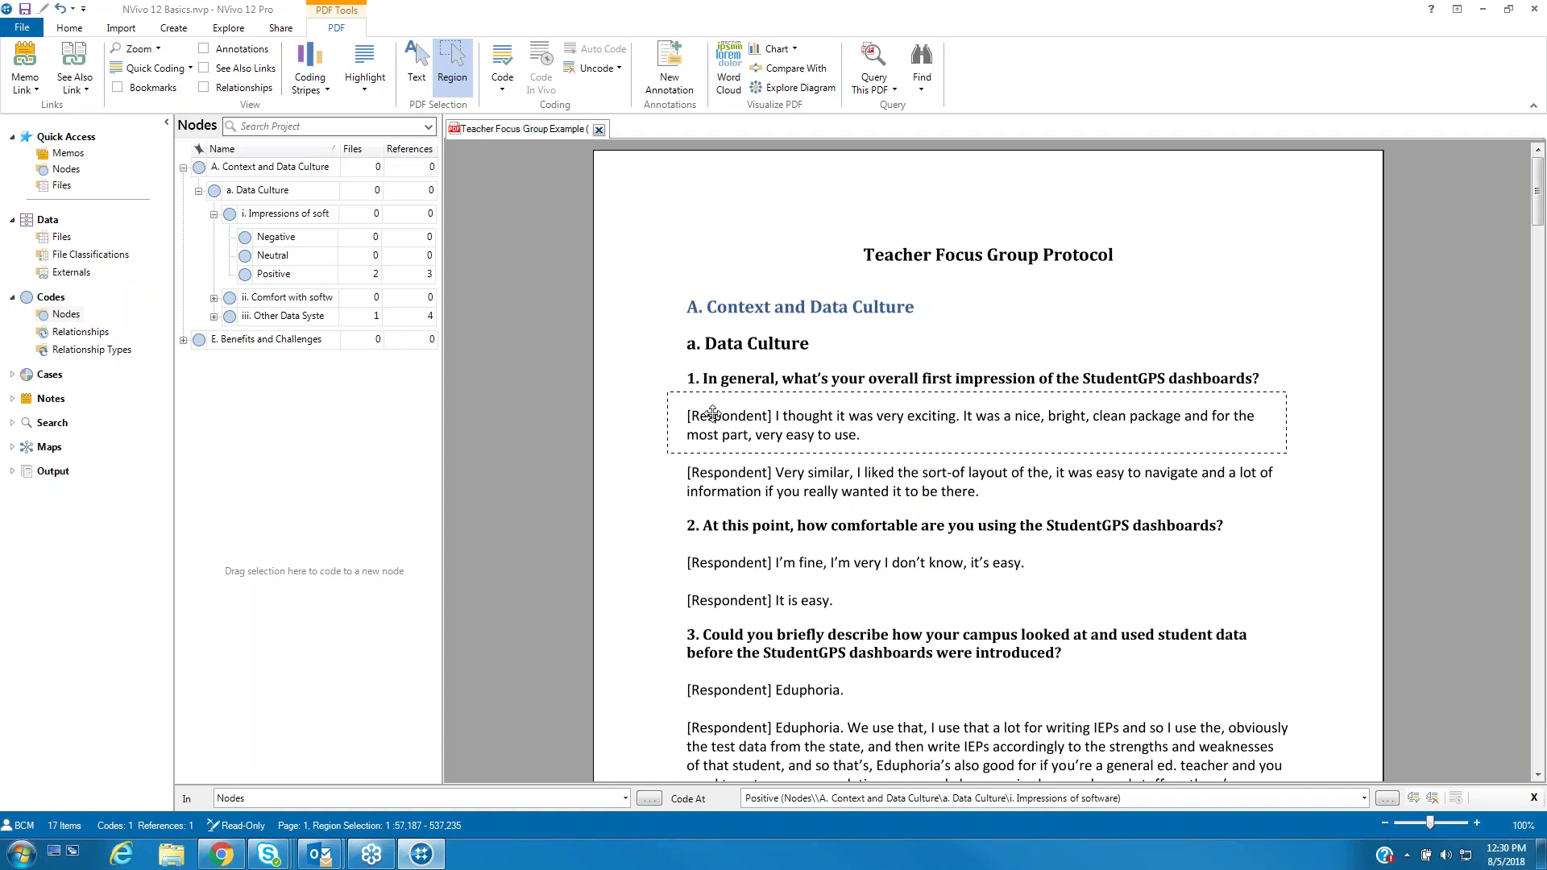
left_click_drag(771, 418, 290, 274)
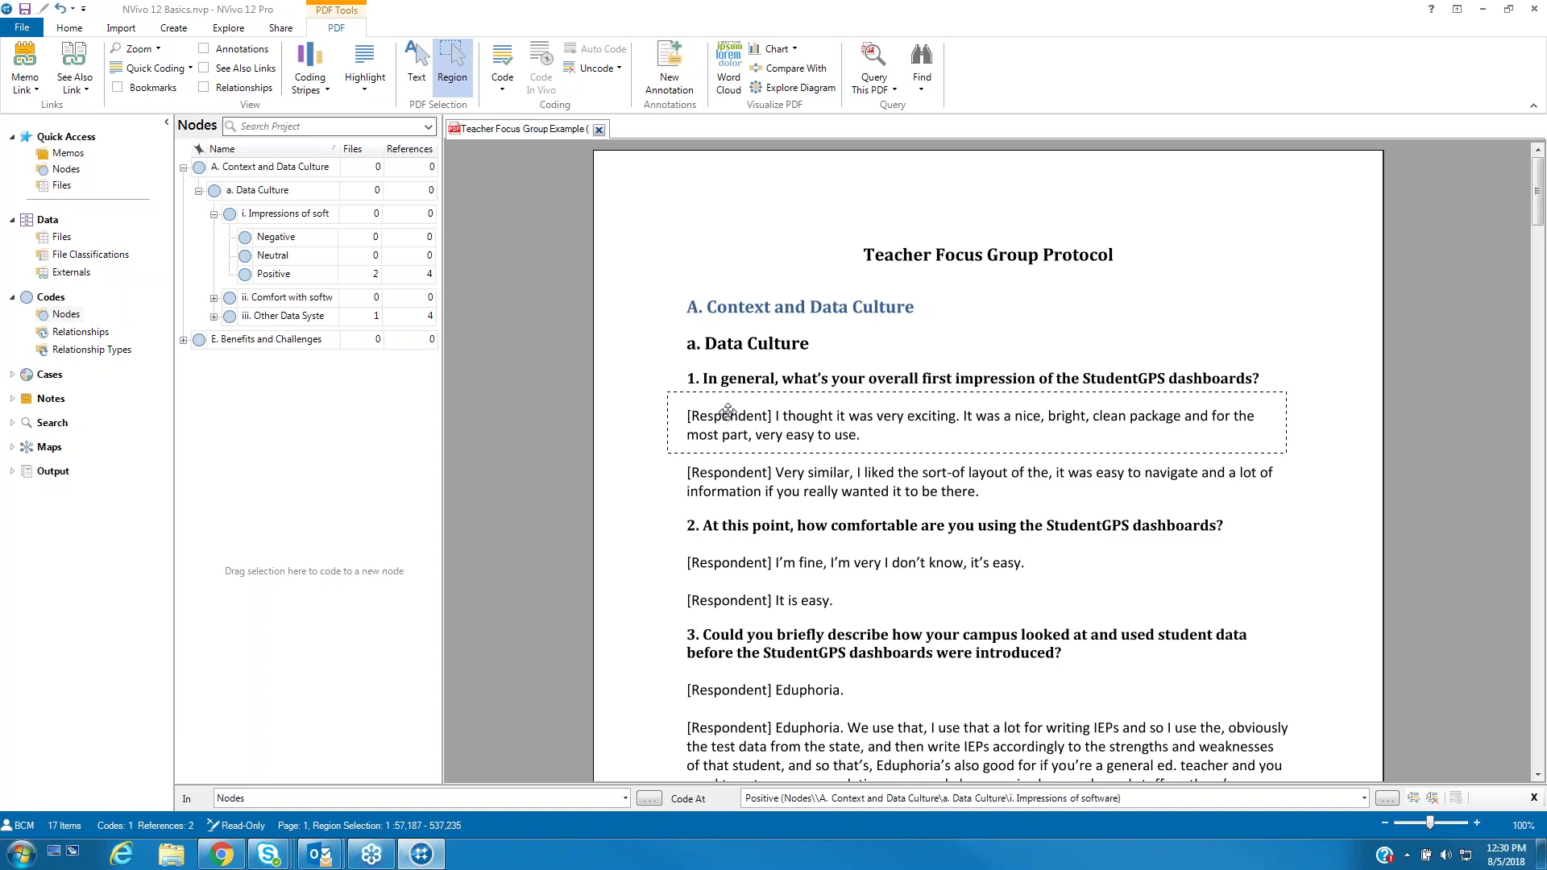
left_click(695, 393)
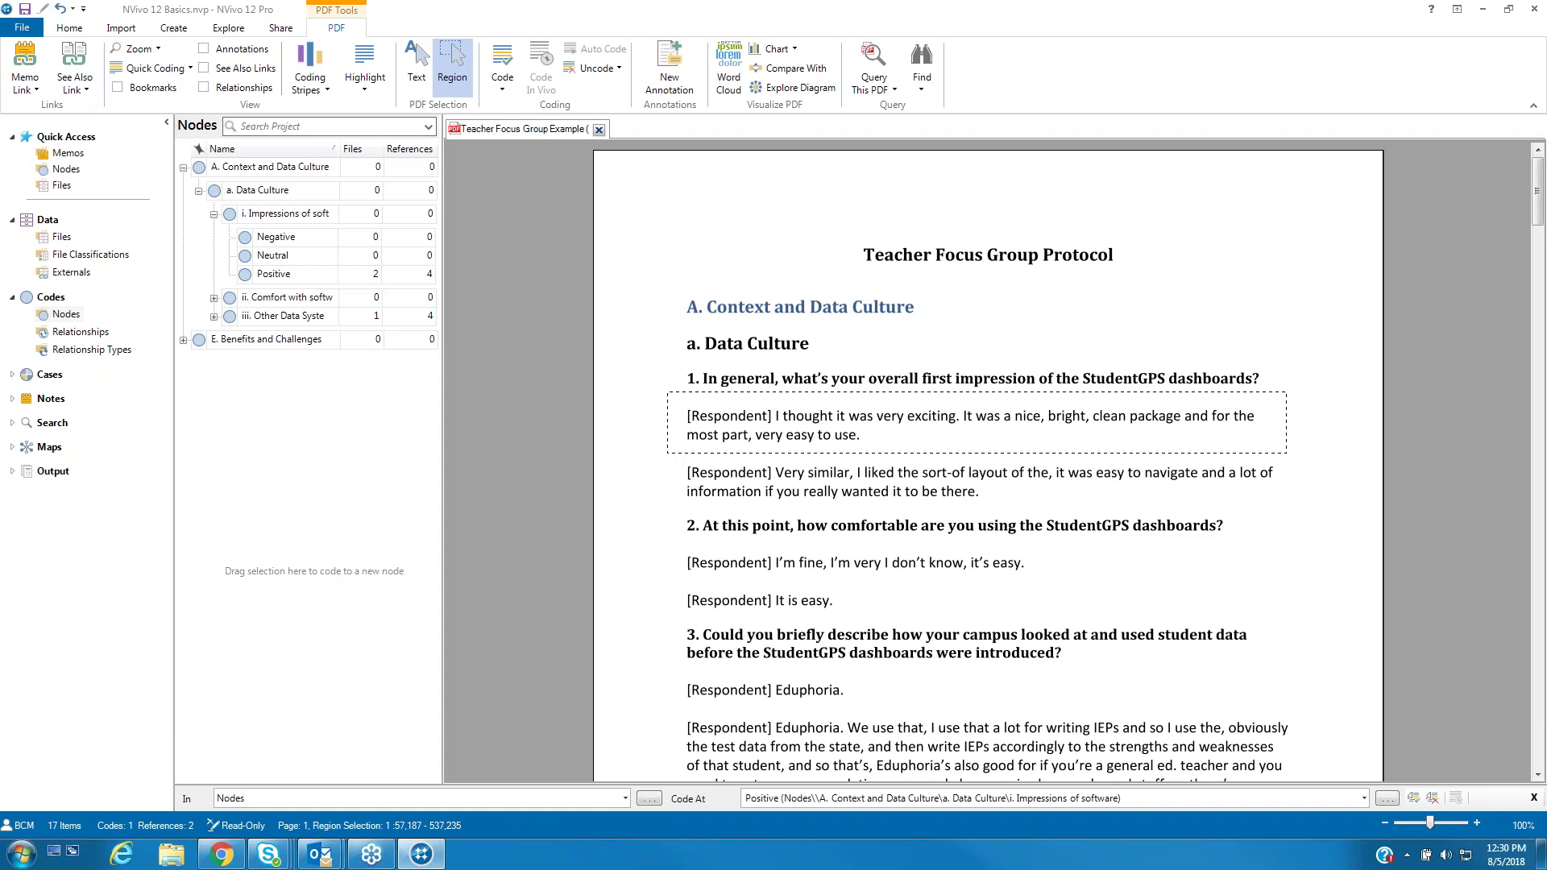
left_click(598, 131)
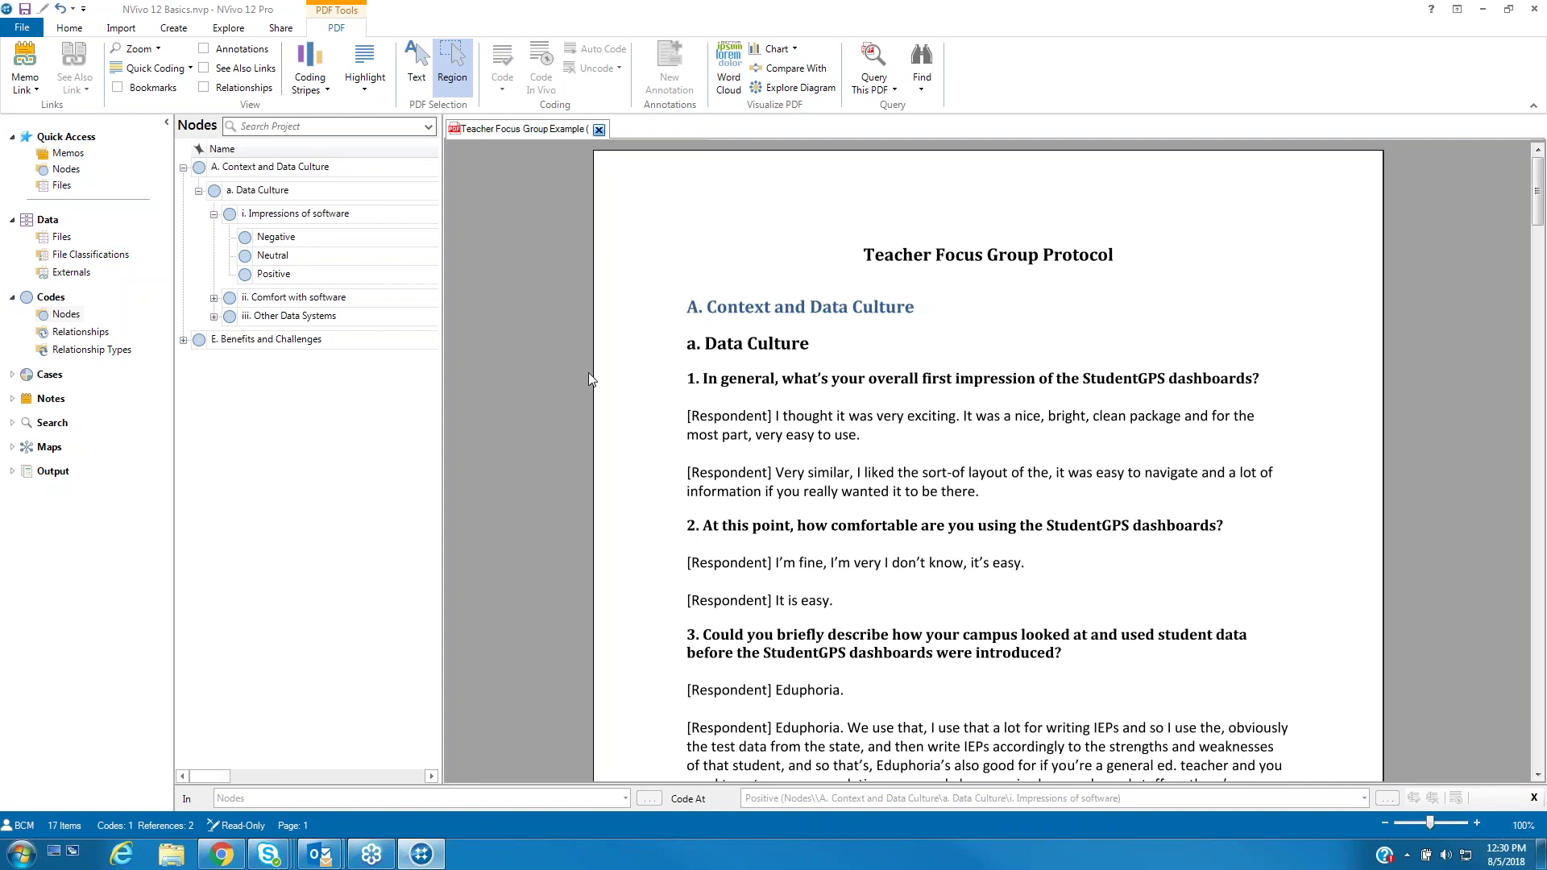
Collapse the node hierarchy down to the top-level nodes A. Context and Data Culture and E. Benefits and Challenges.
left_click(213, 213)
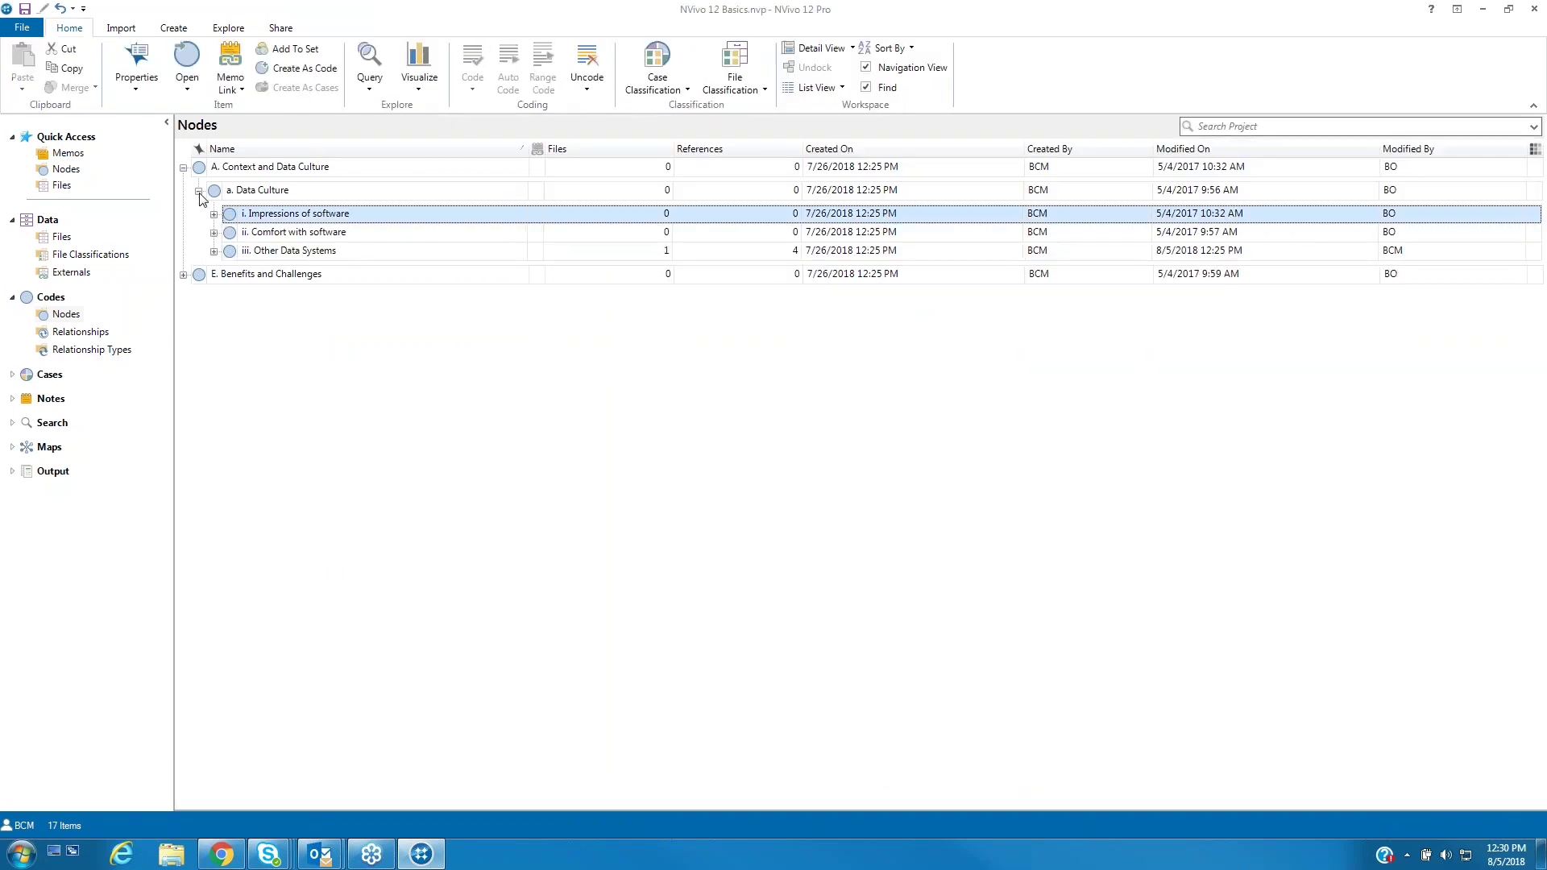
left_click(198, 191)
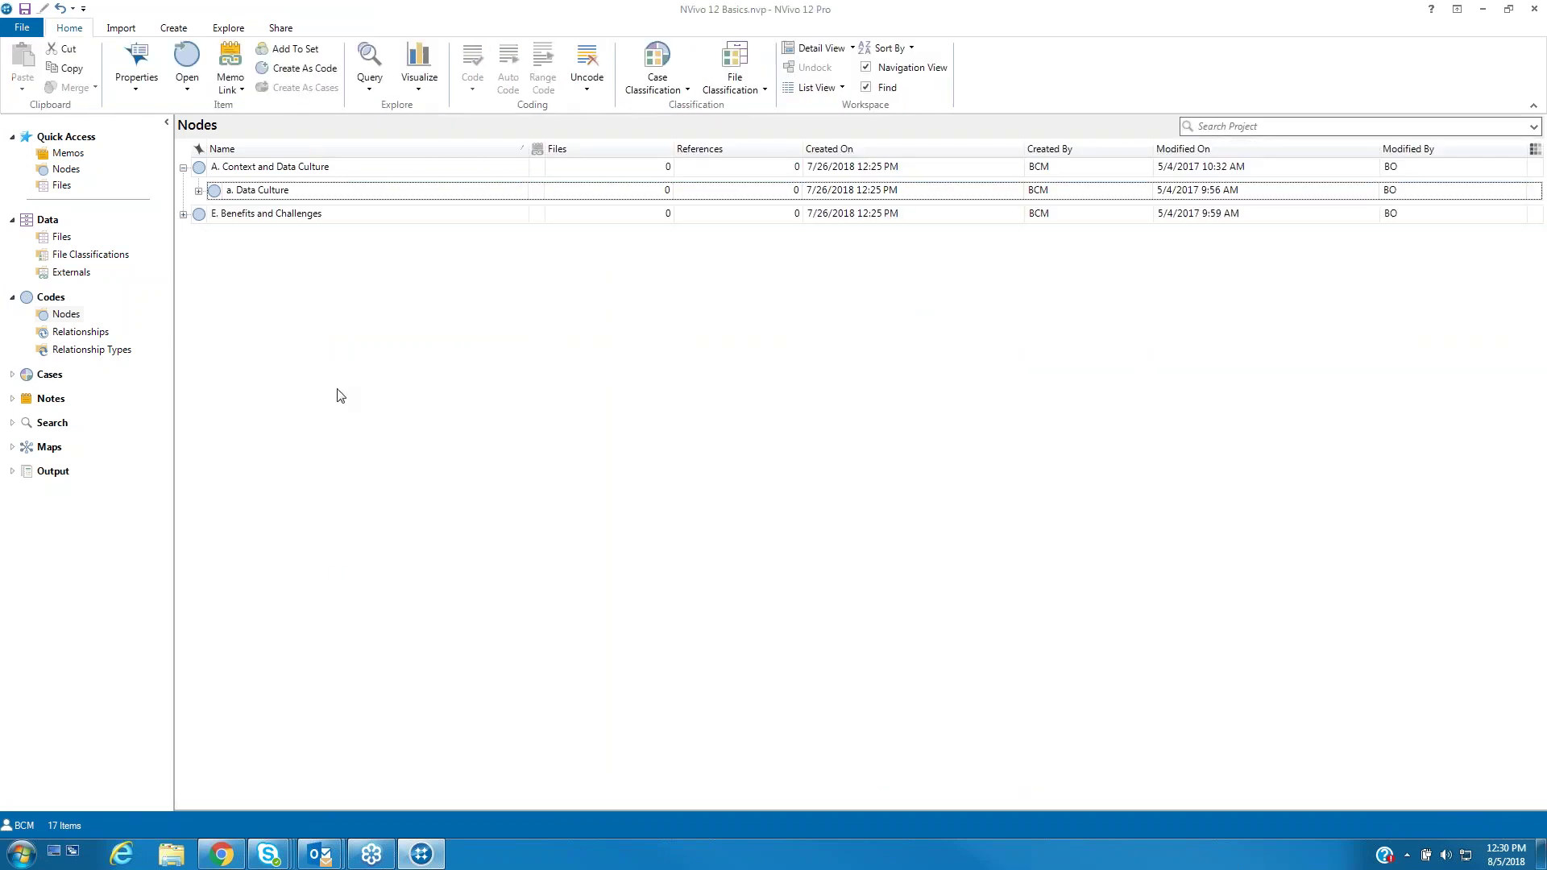
left_click(184, 167)
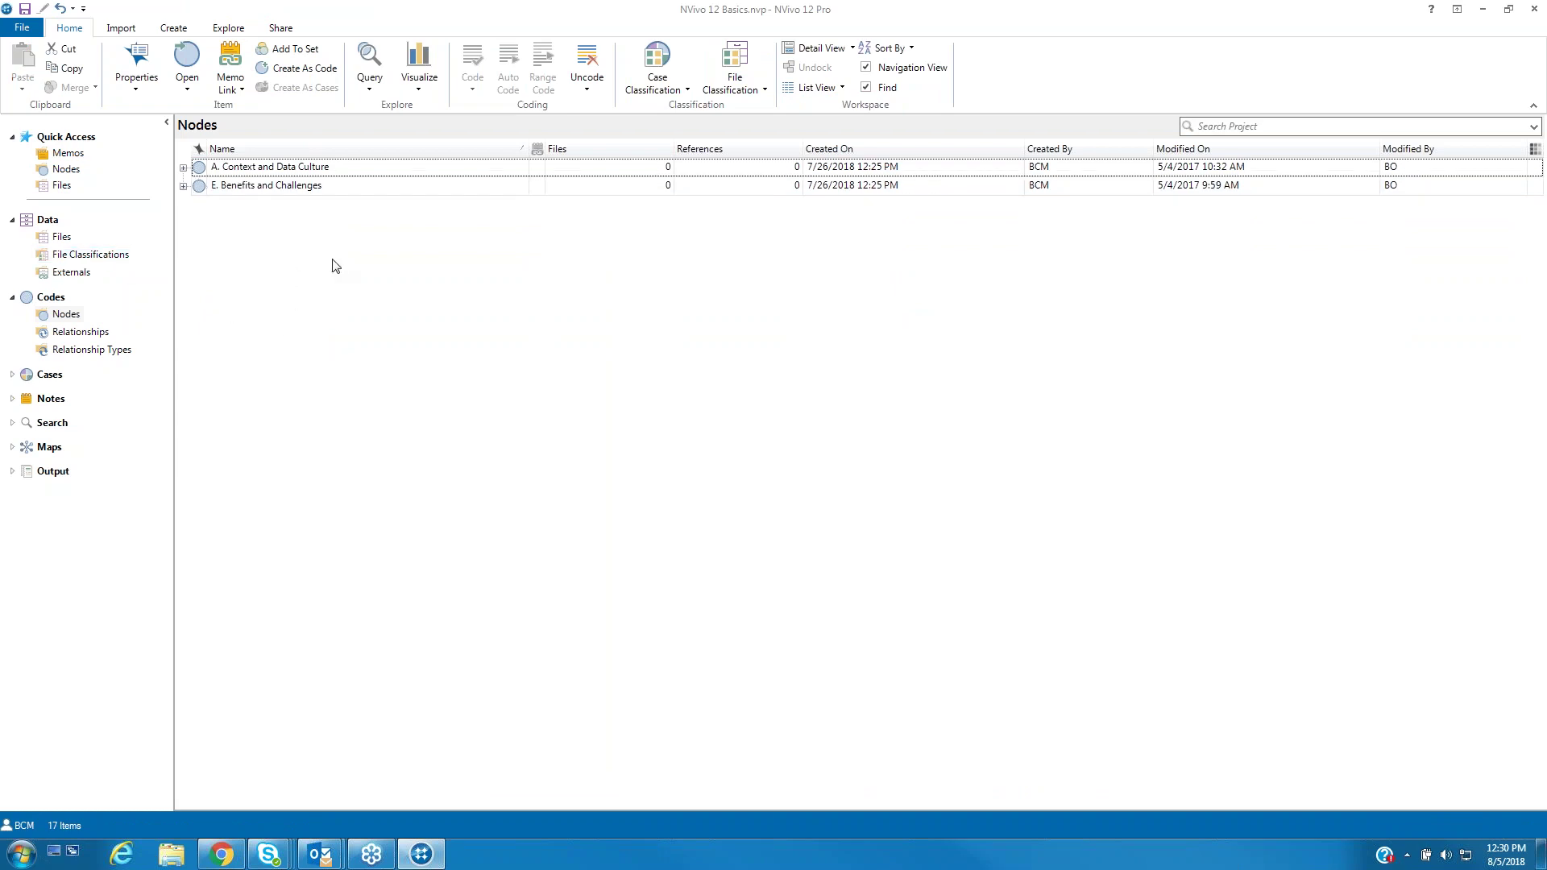
From the project's Files folder, start a survey import of the Excel file Open Ended Survey Example and continue to the data format check.
left_click(61, 236)
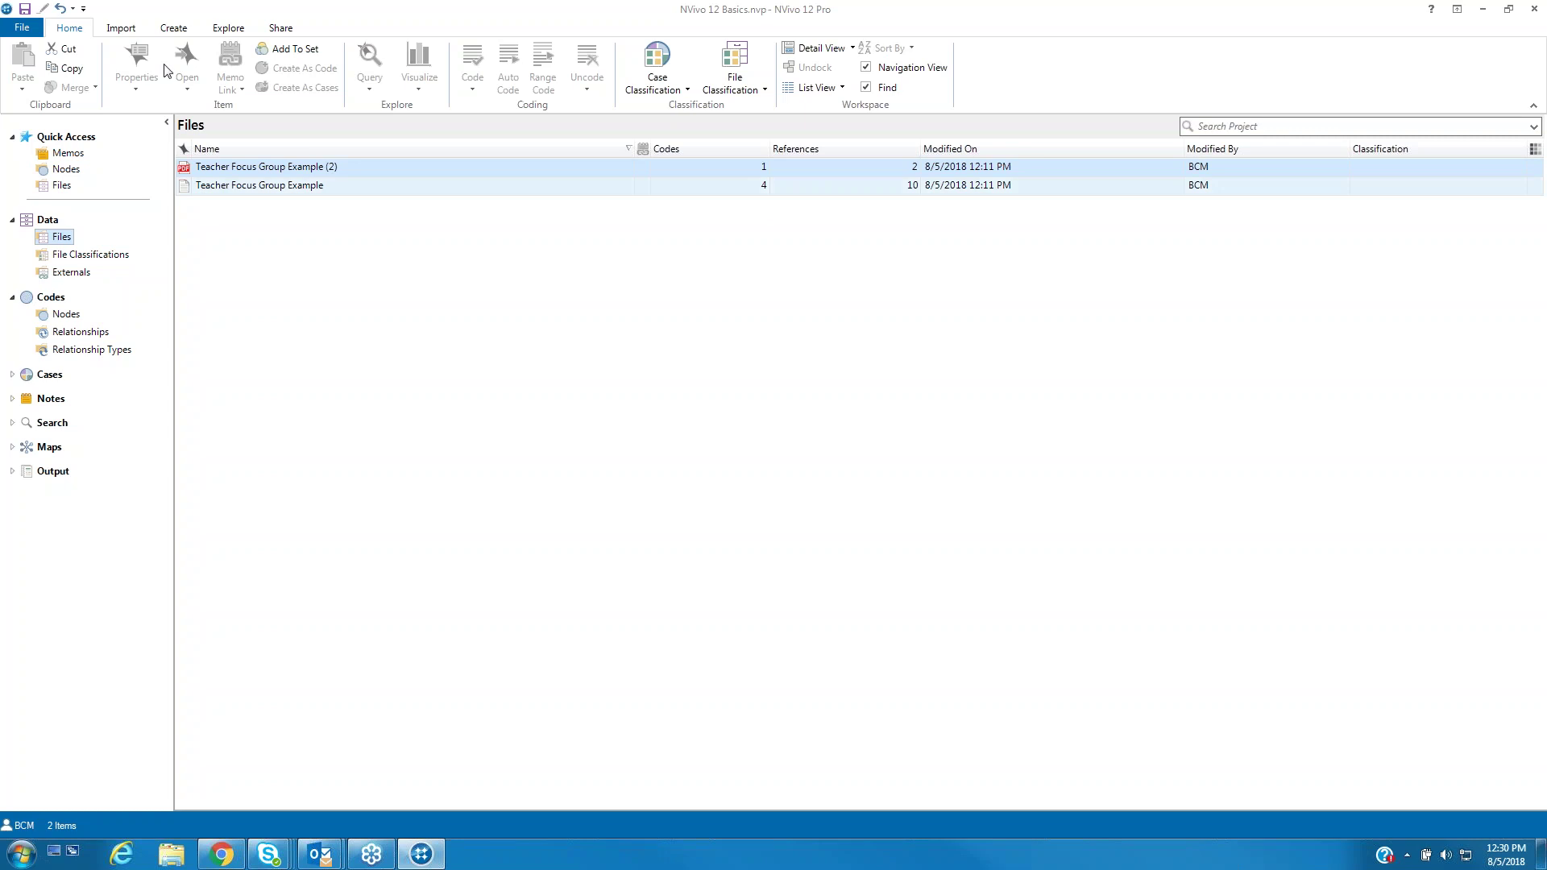
left_click(118, 29)
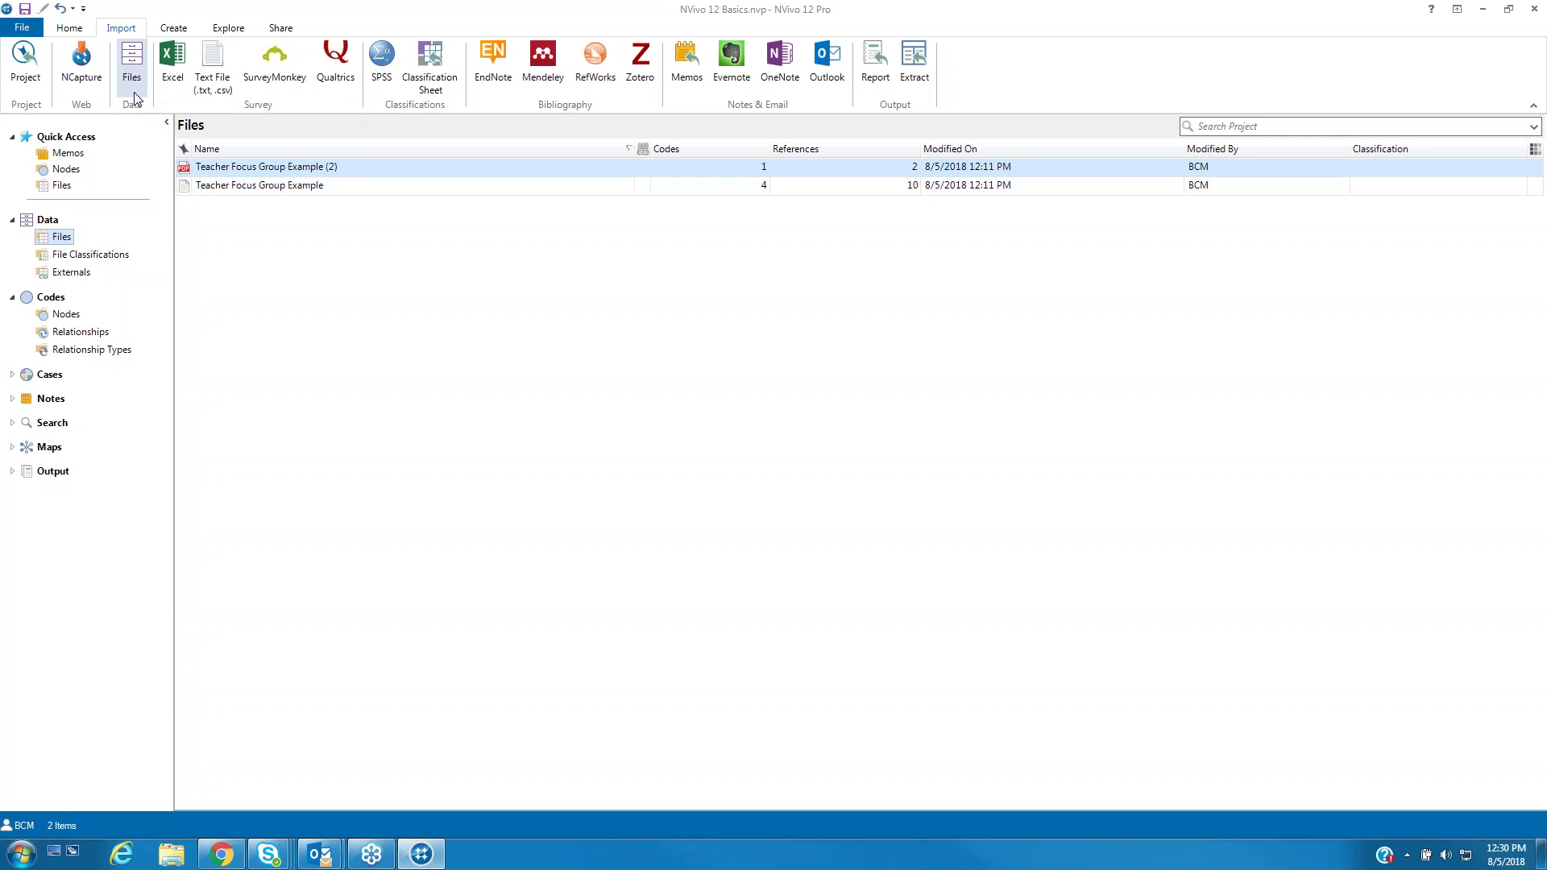
left_click(175, 81)
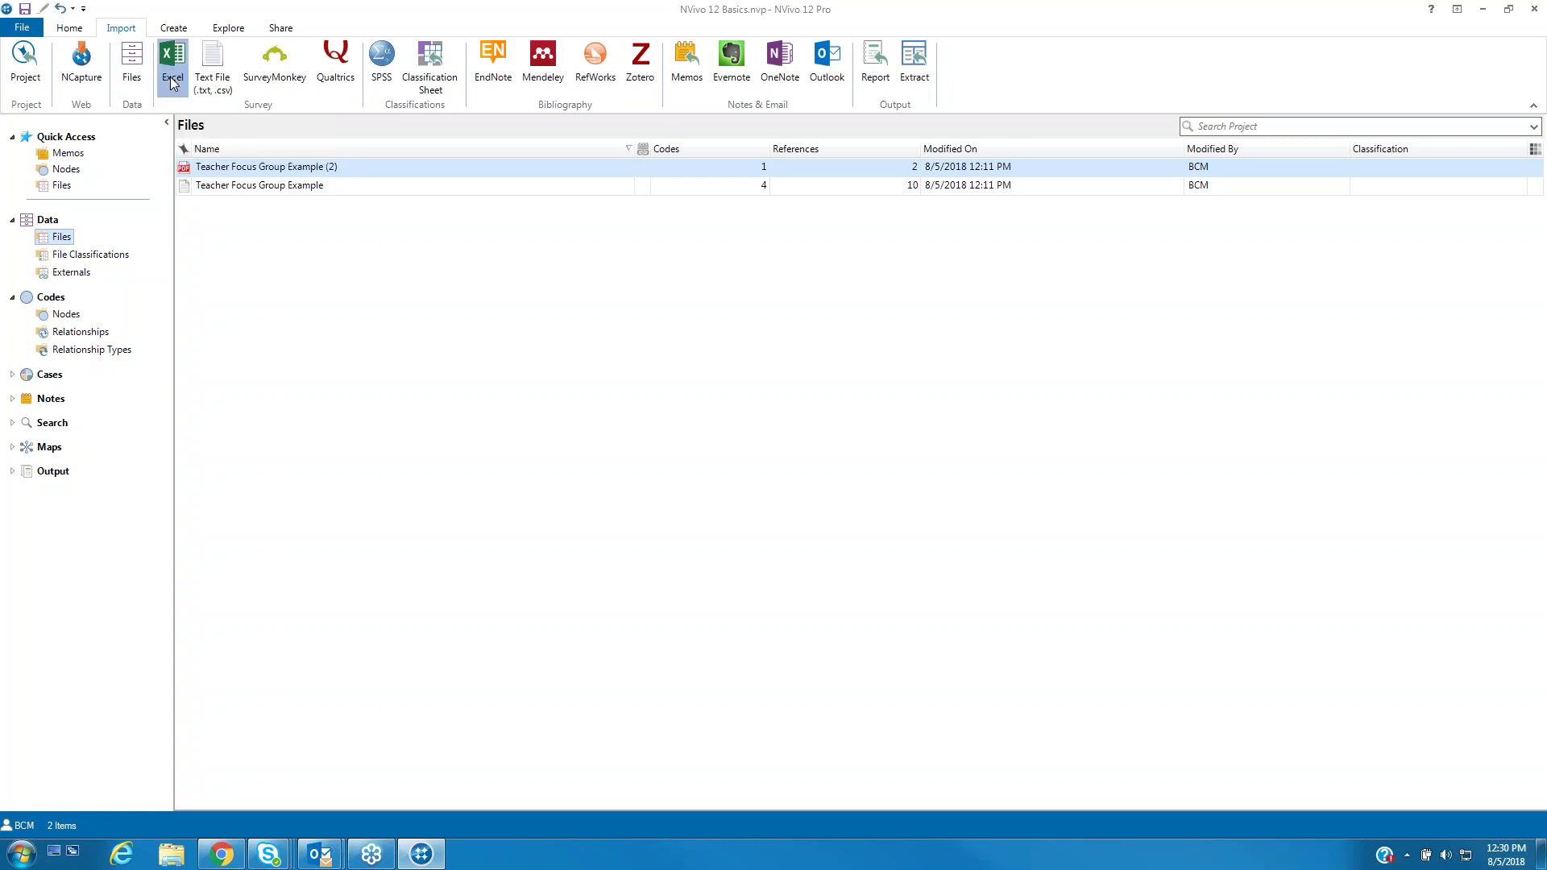
left_click(494, 206)
left_click(768, 501)
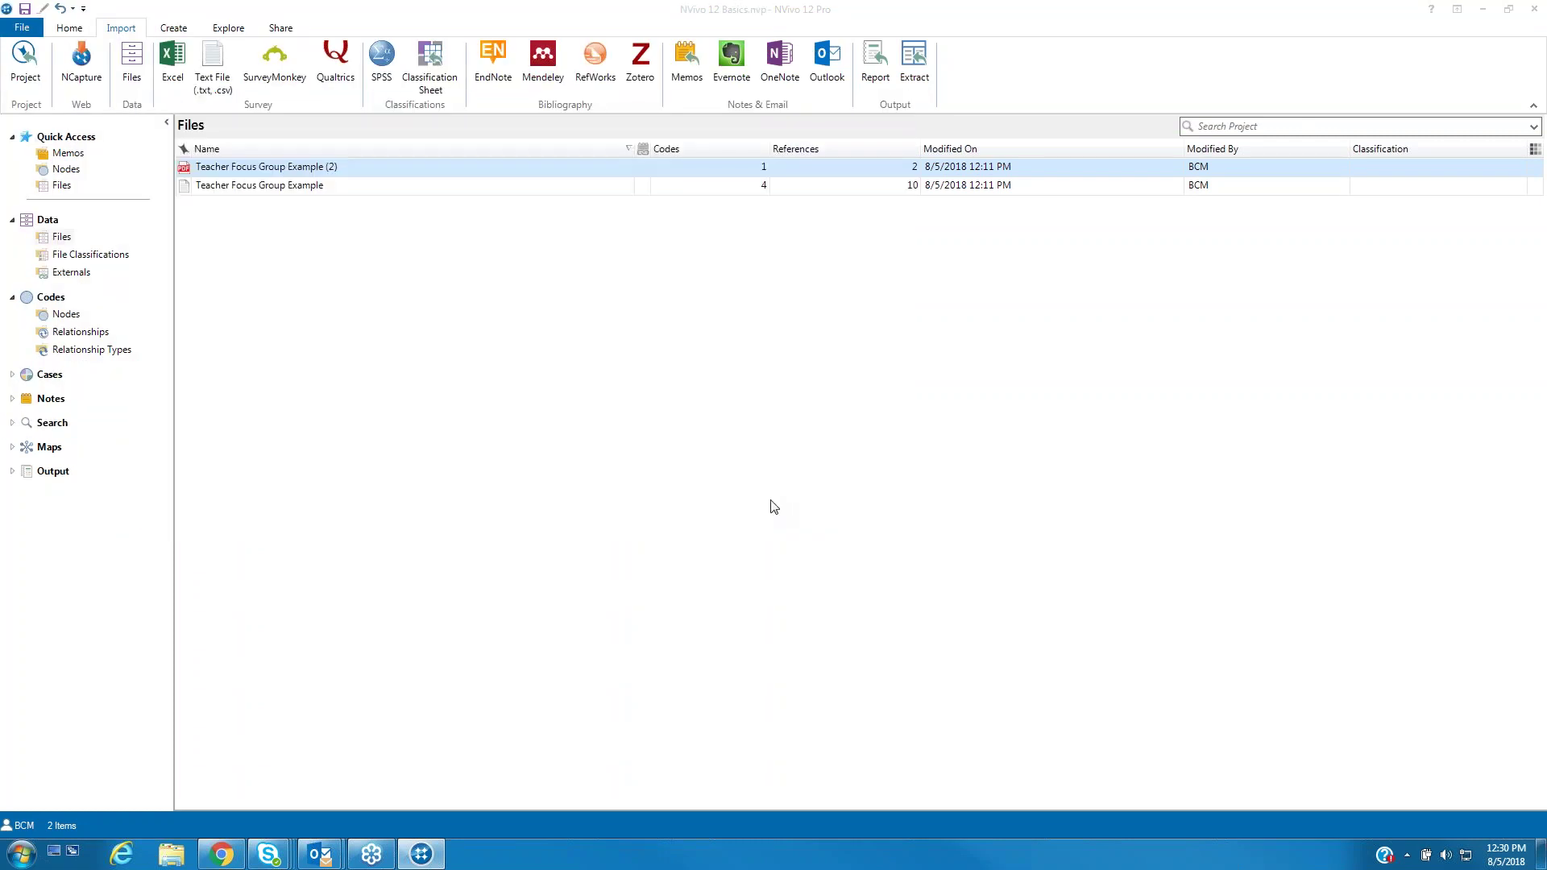
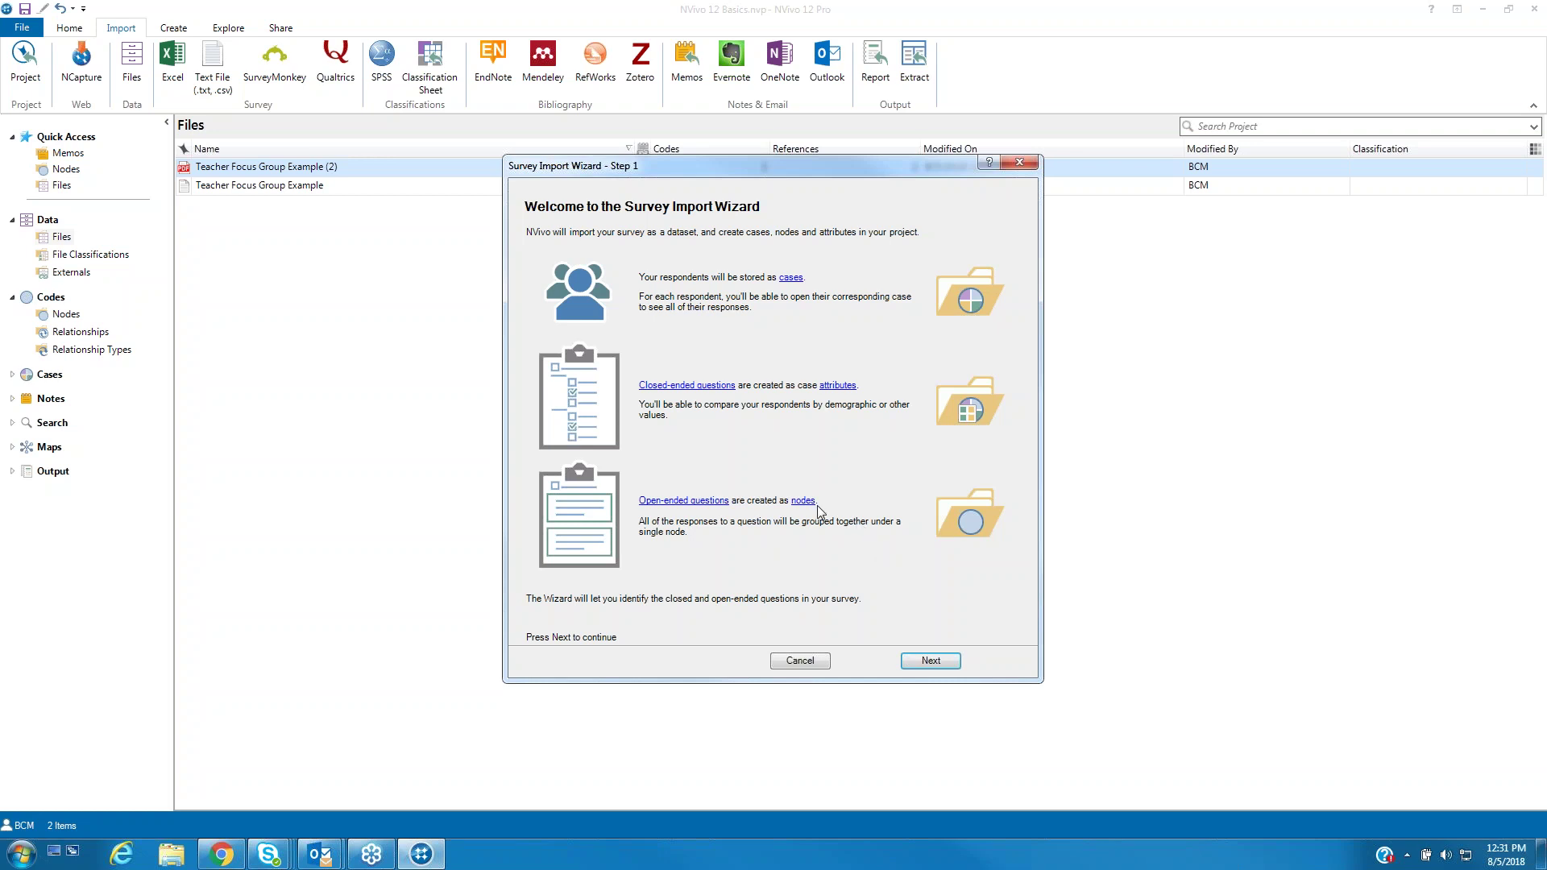
left_click(930, 661)
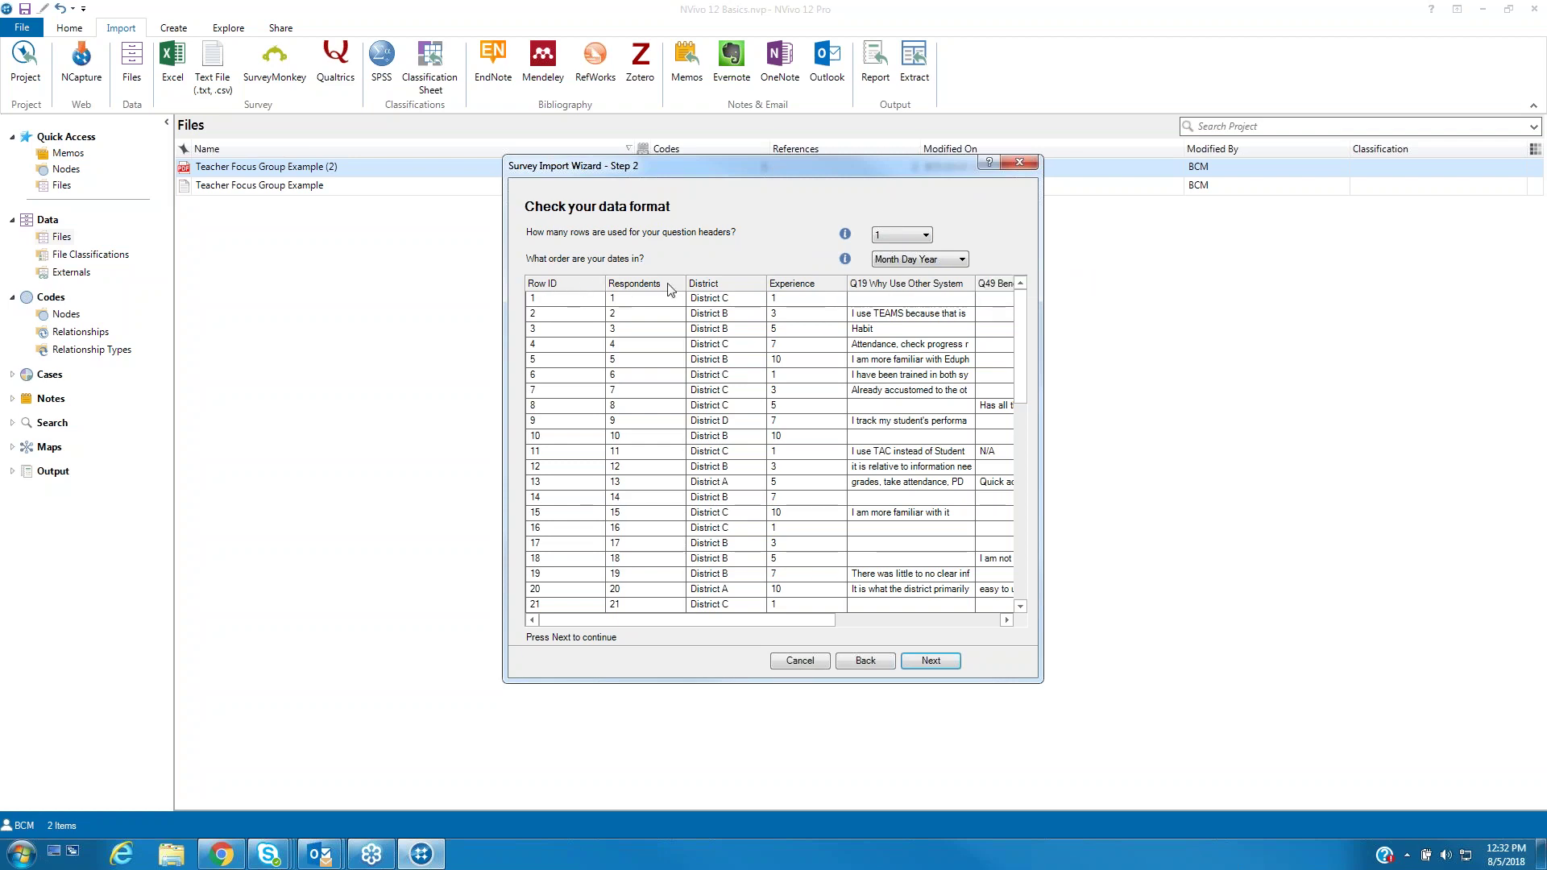
Preview the survey data with 0 question header rows and restore the setting to 1.
left_click(926, 237)
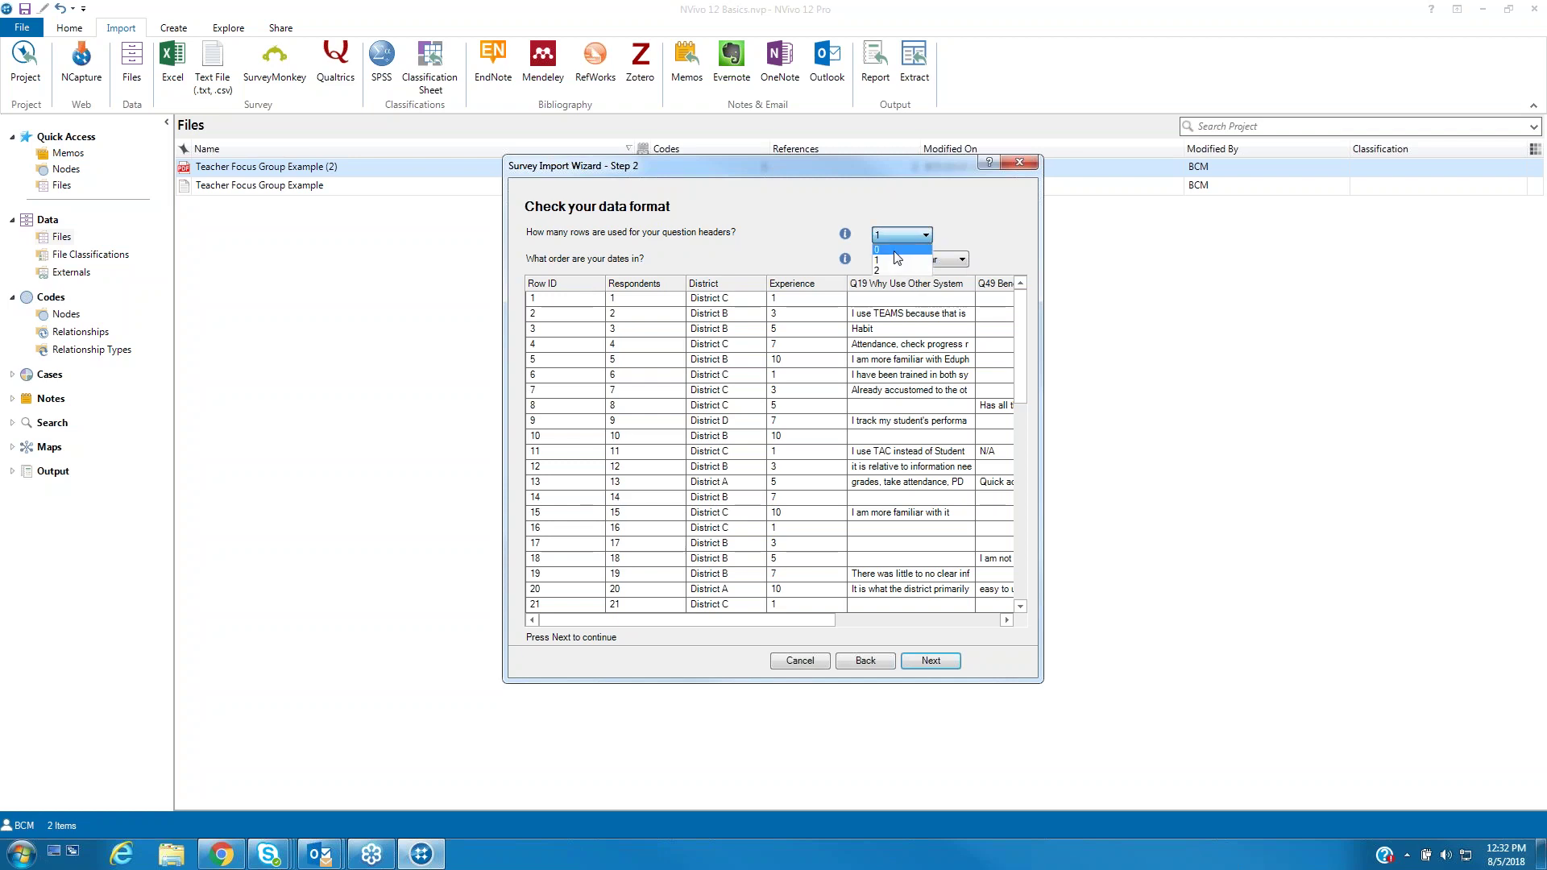
left_click(893, 251)
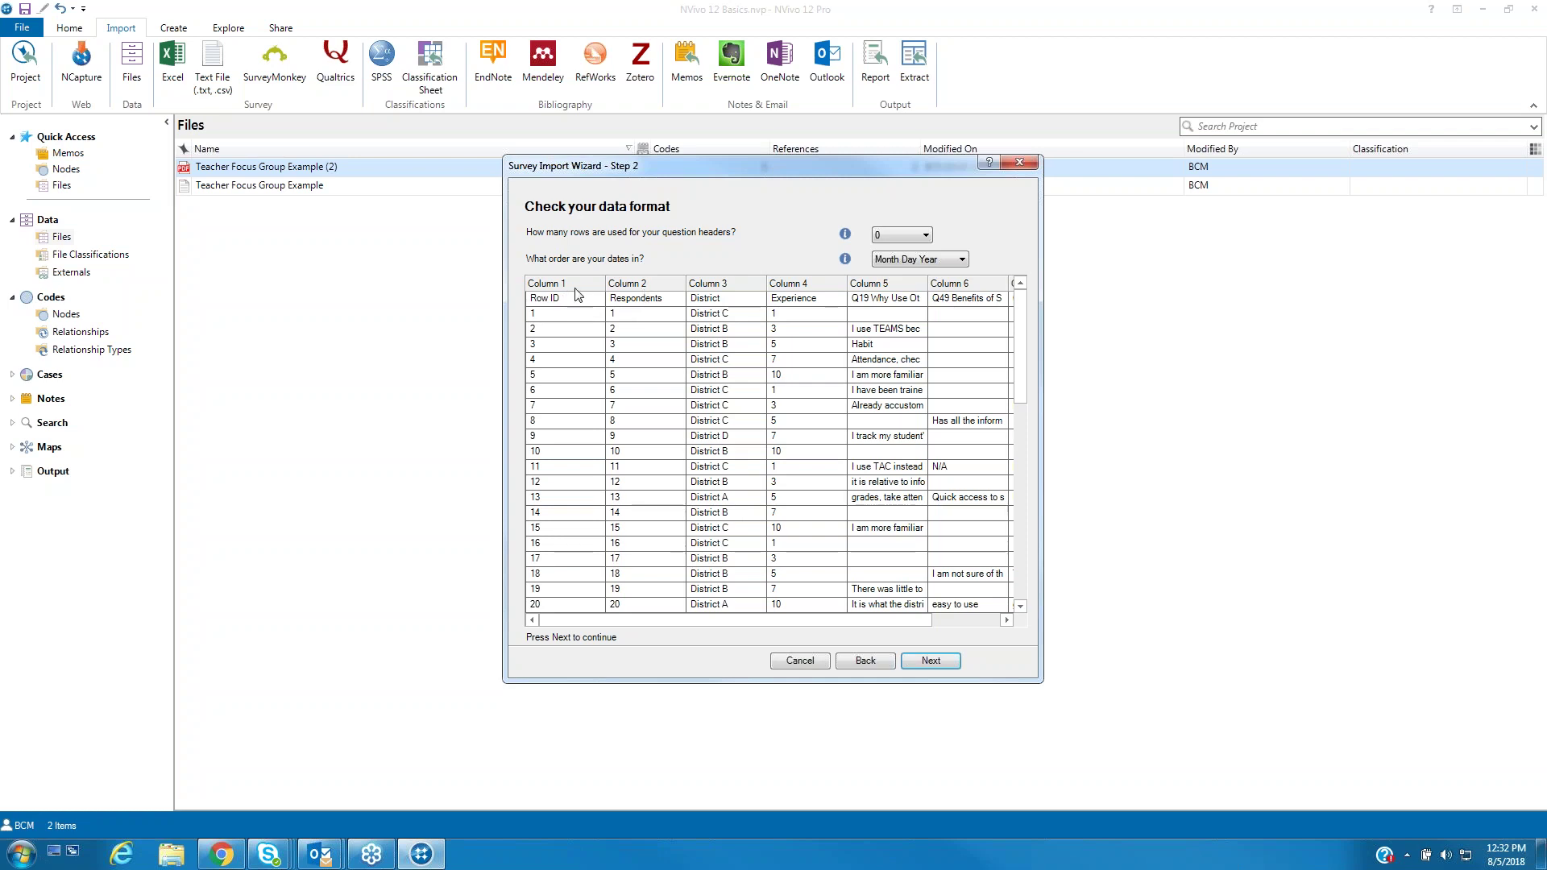
left_click(924, 235)
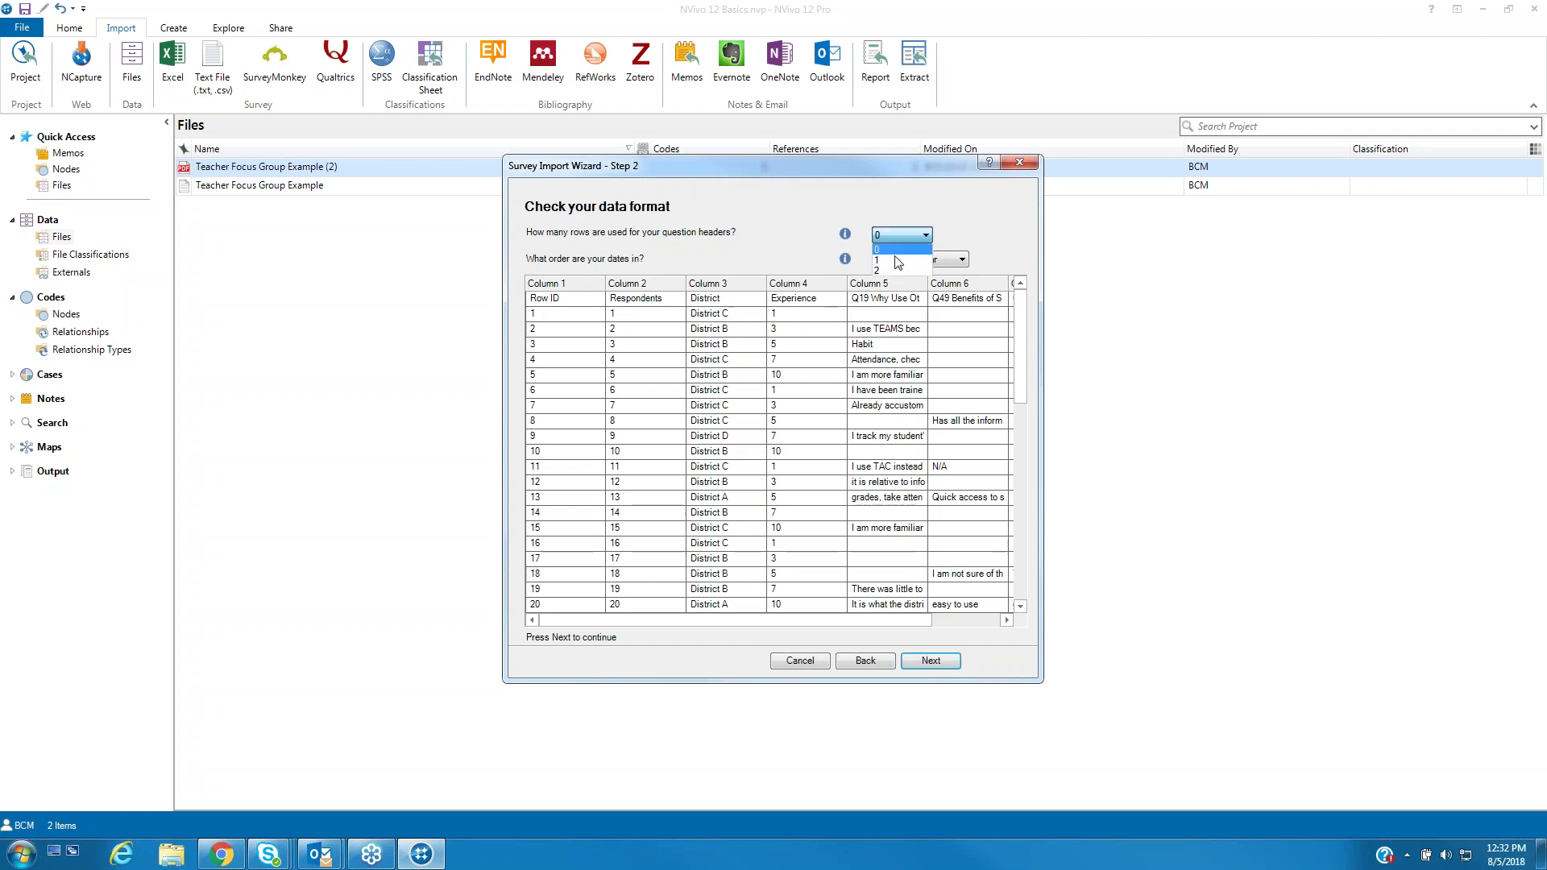
left_click(894, 260)
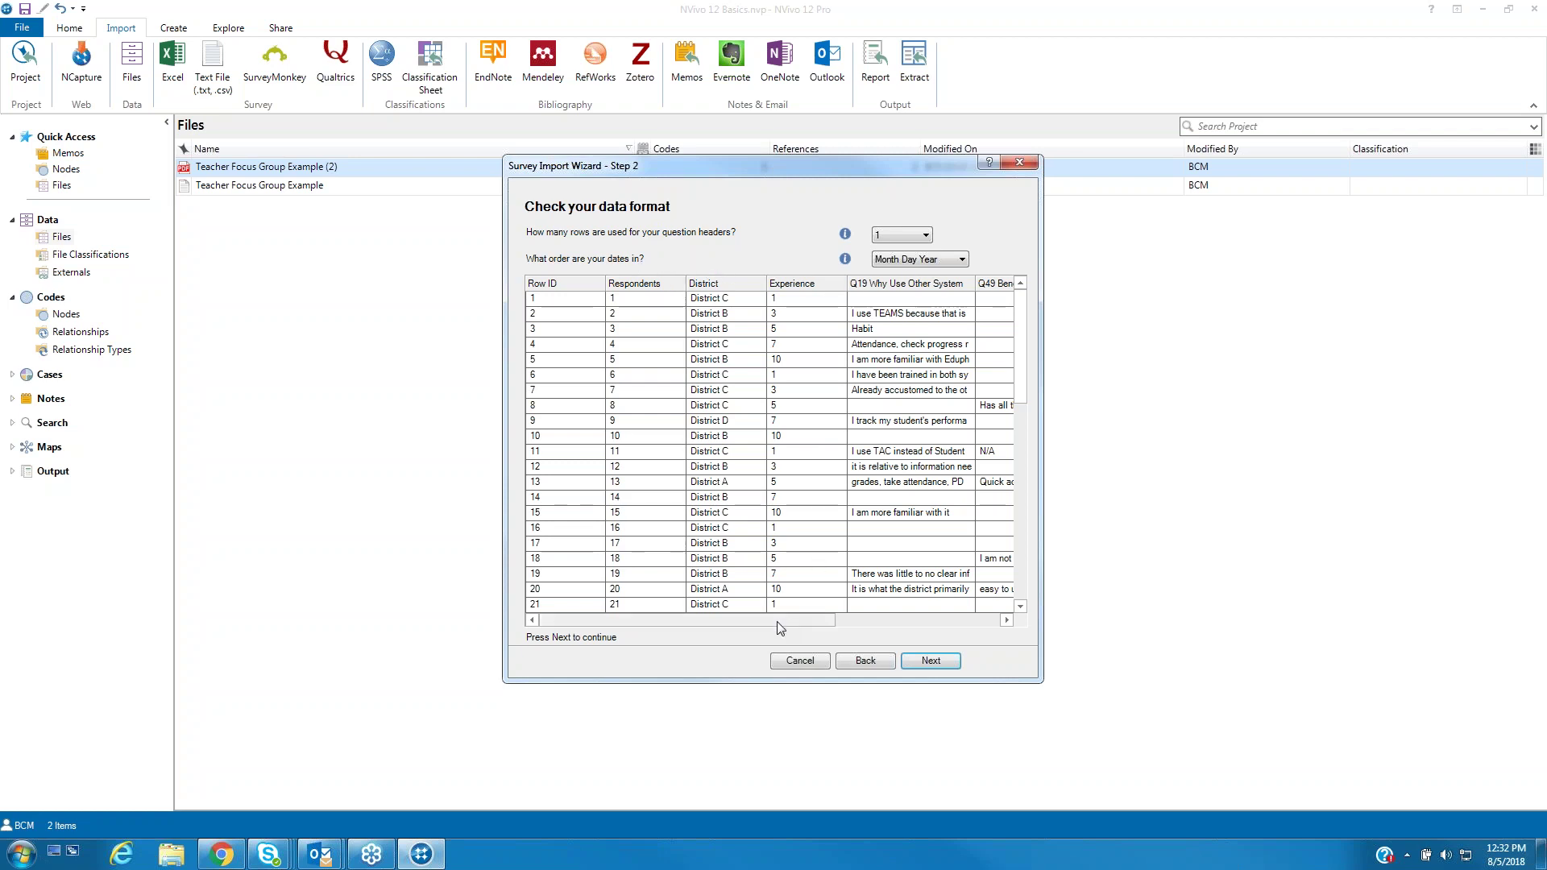
mouse_move(786, 621)
left_mouse_down()
mouse_move(945, 619)
mouse_move(760, 611)
left_mouse_up()
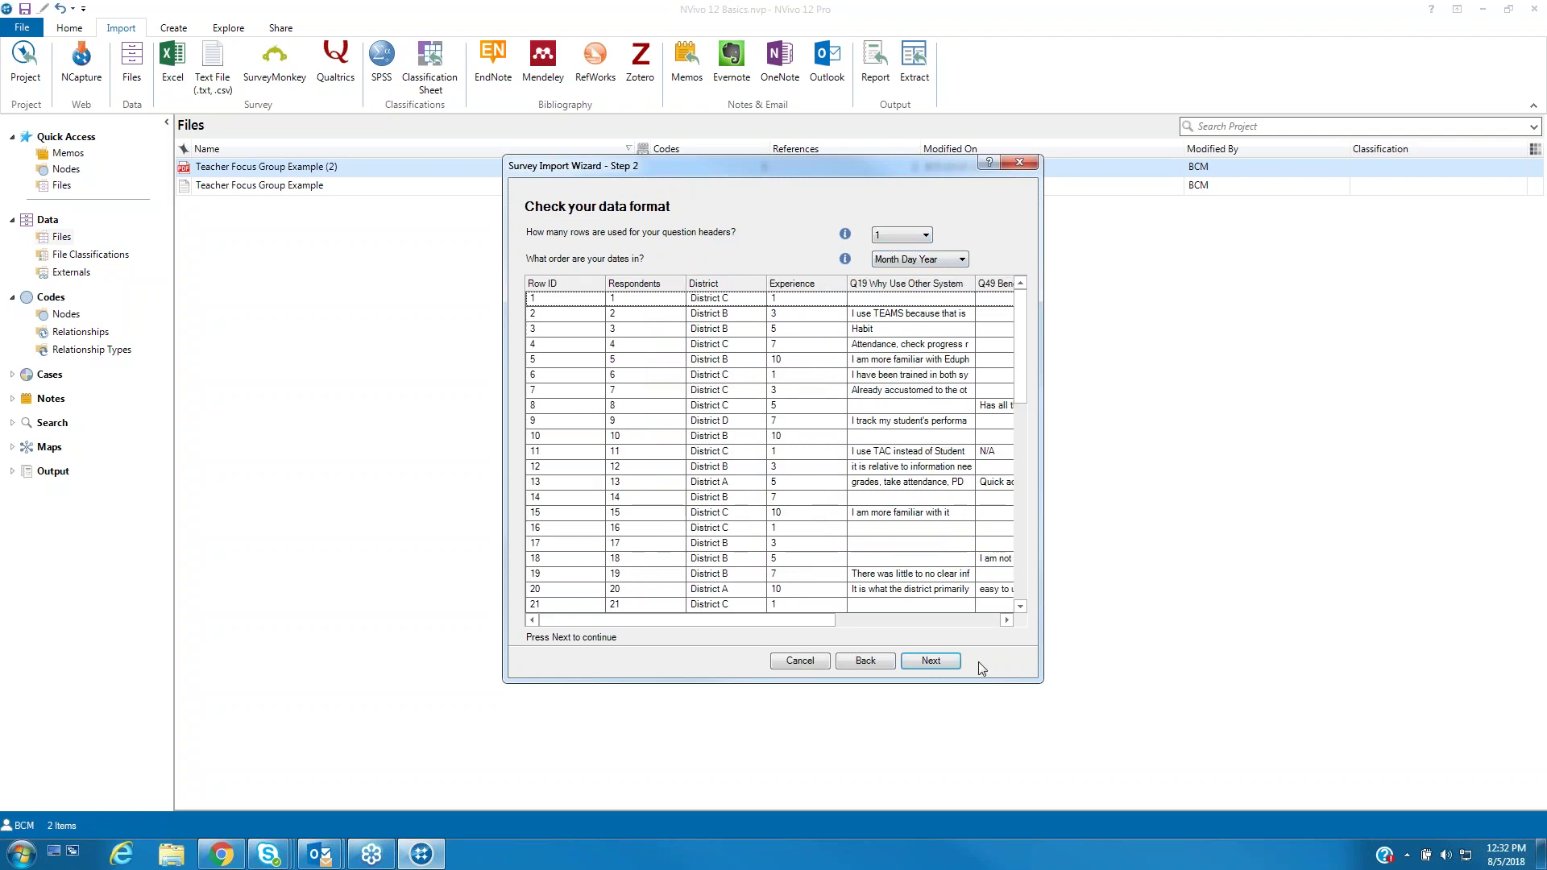
Accept the data format and the respondent settings, keeping Row ID as the unique case ID and Survey Respondent as the new classification.
left_click(926, 662)
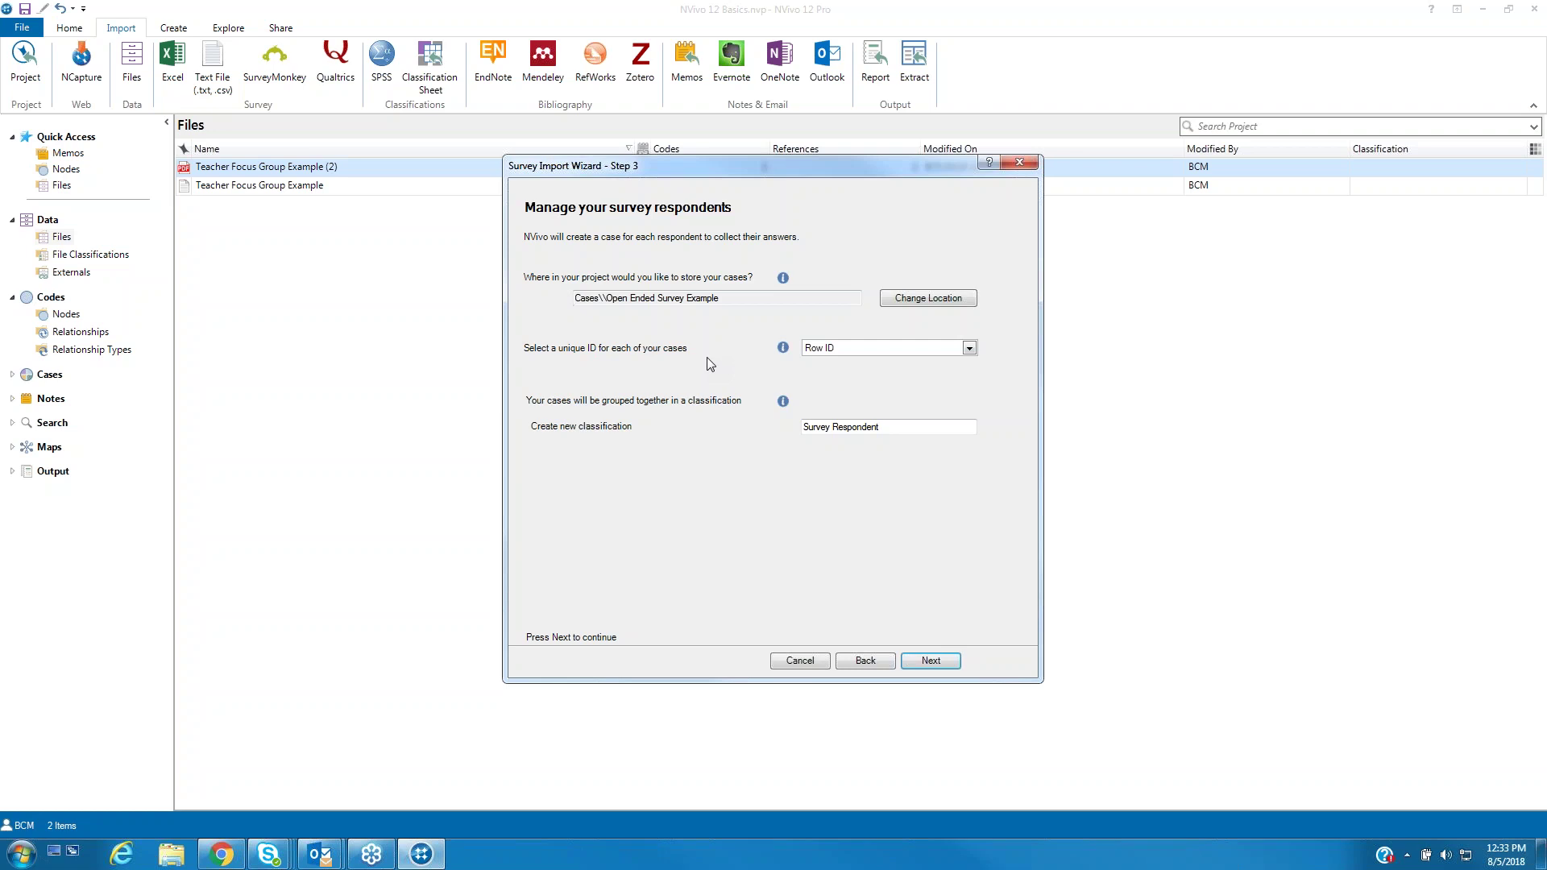
left_click(860, 661)
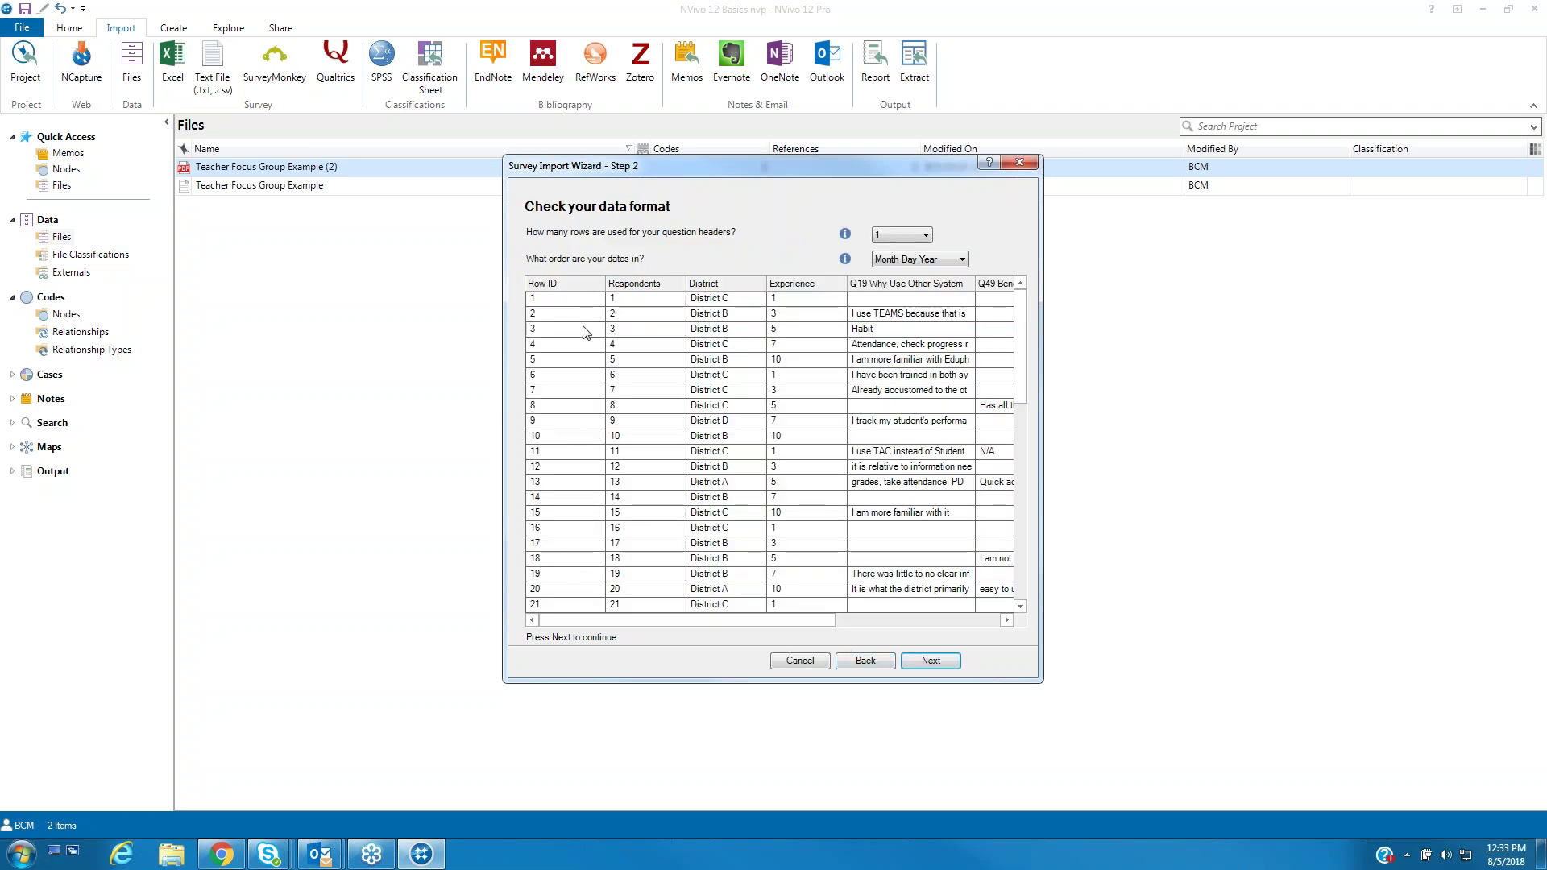
left_click(929, 661)
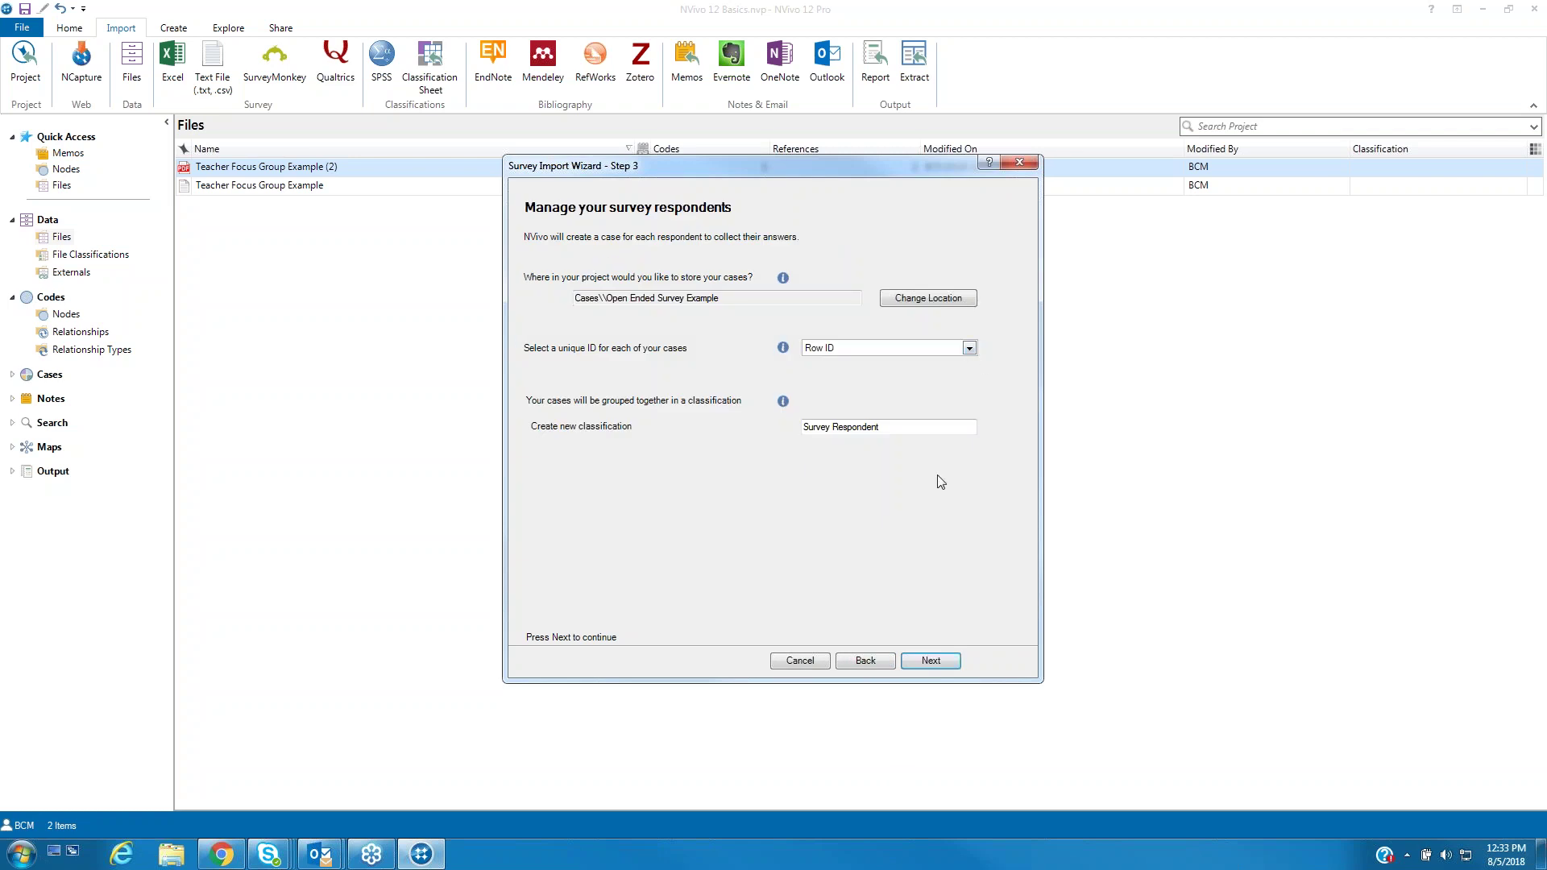
left_click(929, 661)
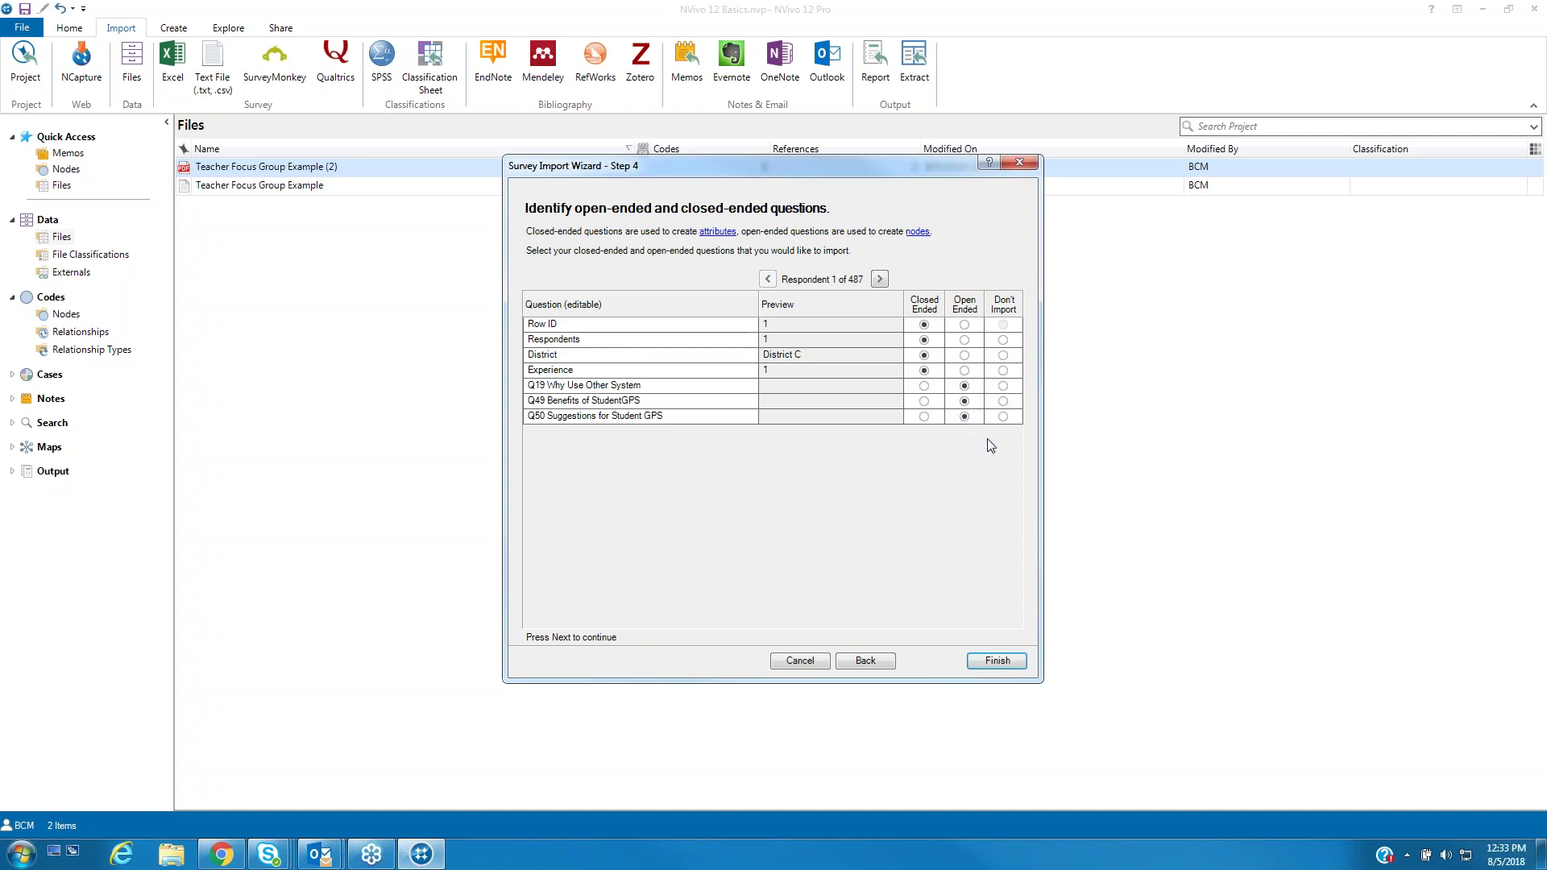
Try excluding the District question, set it back to closed ended, and finish the survey import.
left_click(1003, 355)
left_click(927, 356)
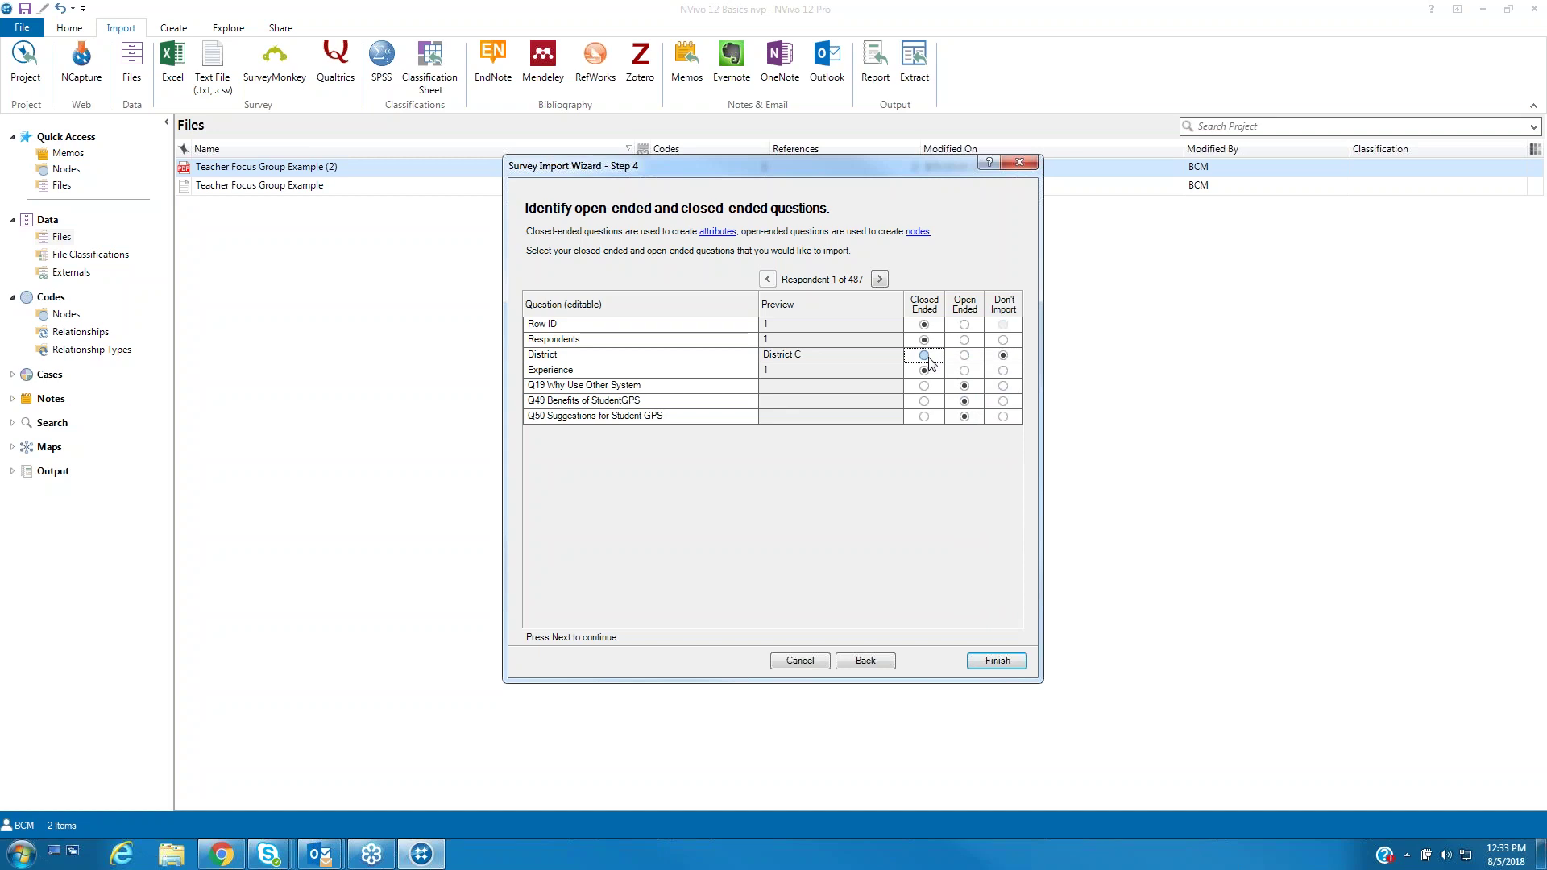
left_click(994, 662)
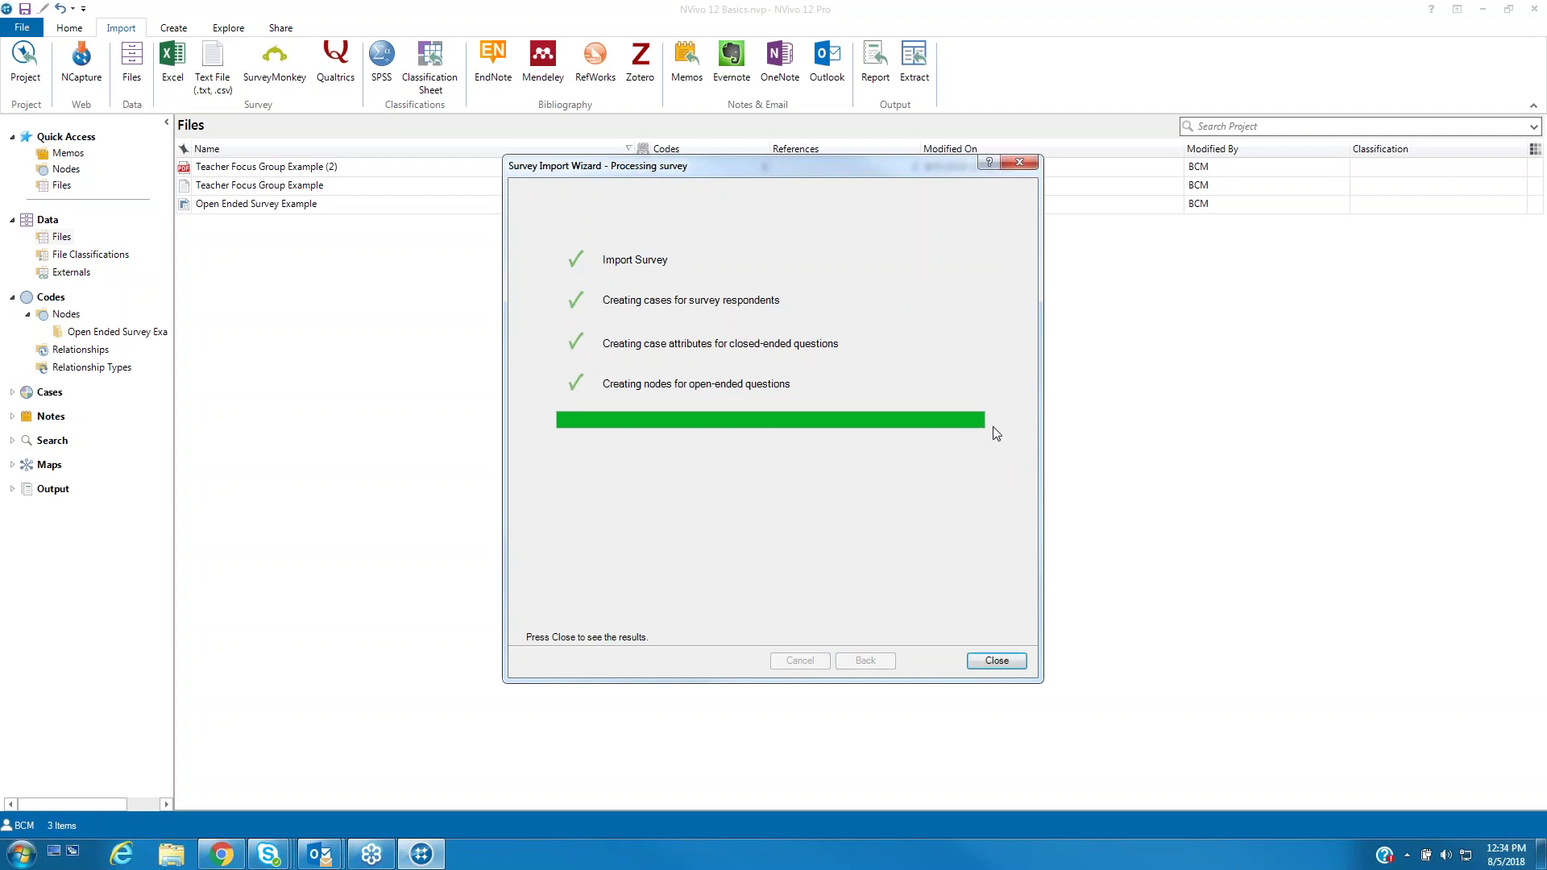
left_click(998, 660)
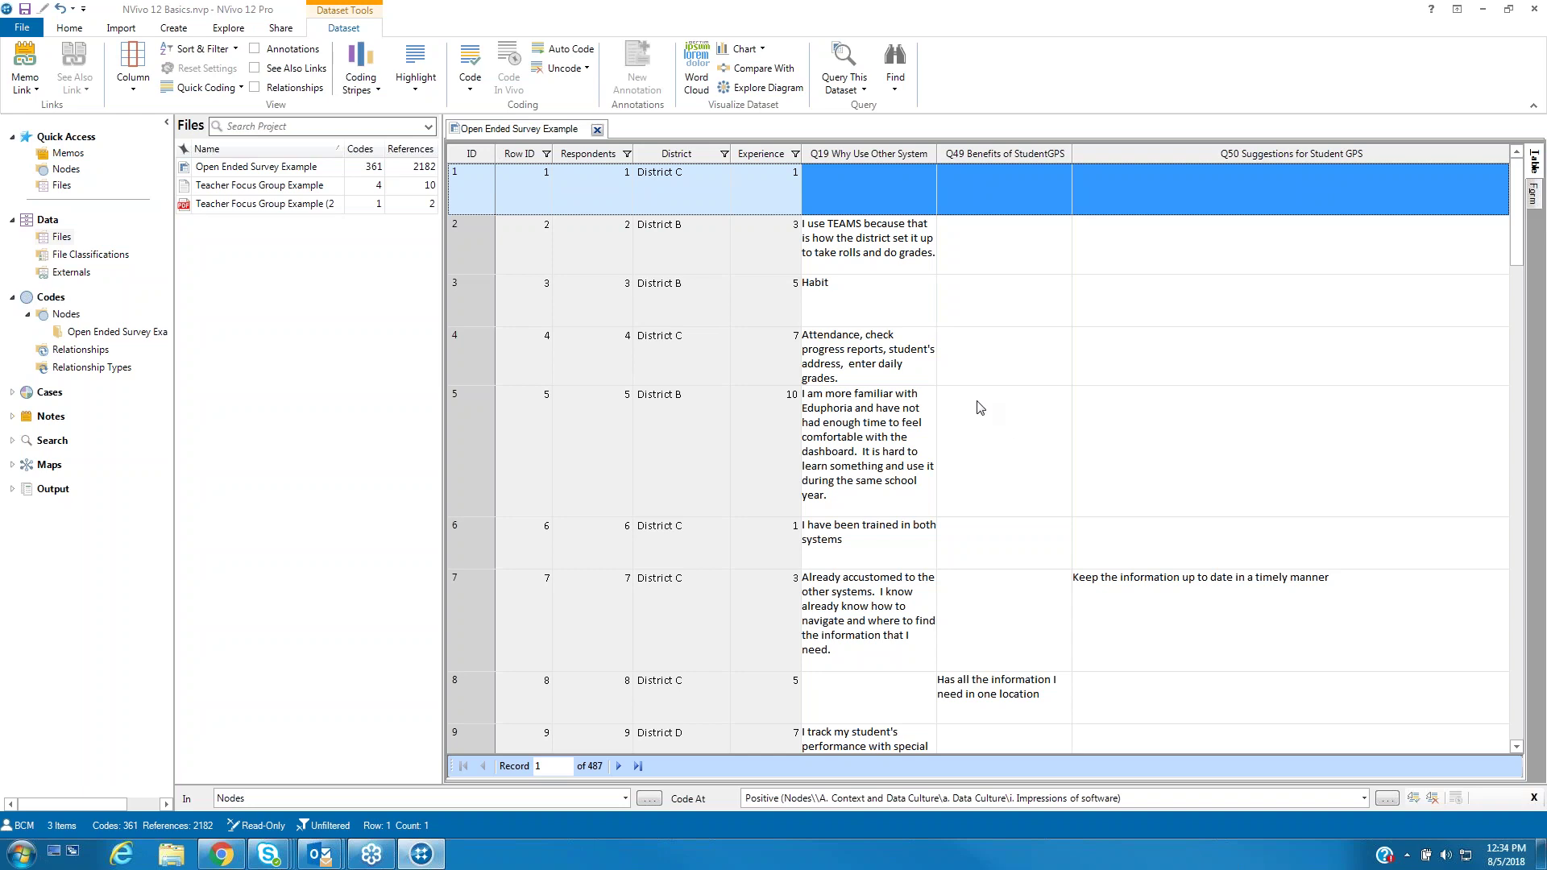
Examine the respondent attribute columns and the open-ended answer columns of the imported survey dataset, and close it.
scroll(983, 419, "down", 5)
scroll(986, 421, "down", 2)
scroll(1004, 431, "up", 8)
left_click(710, 259)
left_click(769, 256)
left_click(767, 293)
left_click(656, 305)
left_click(597, 299)
left_click(520, 295)
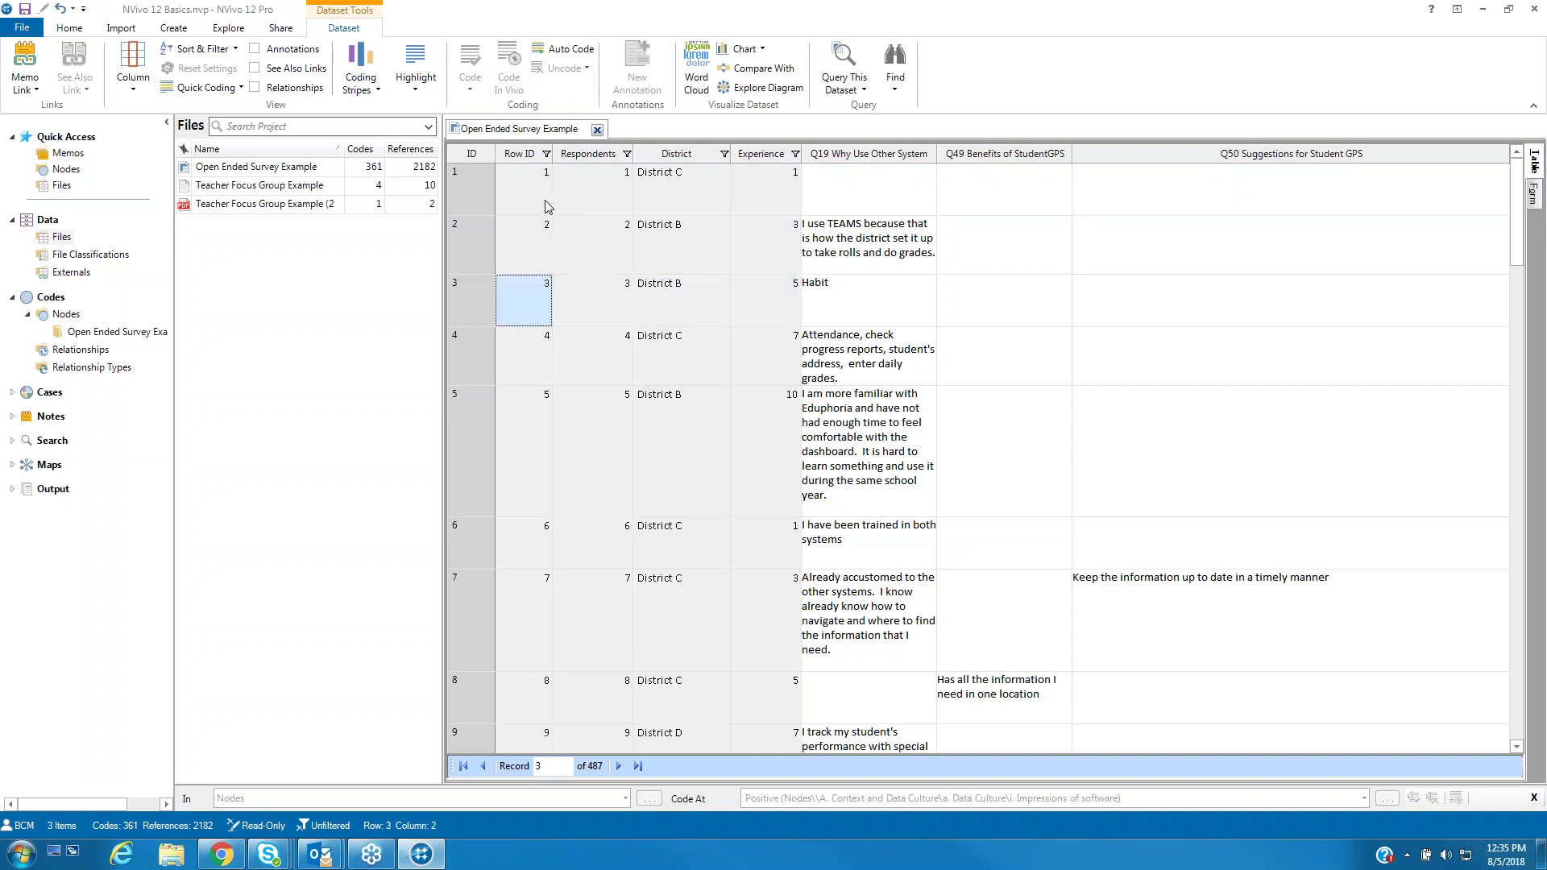
left_click(895, 194)
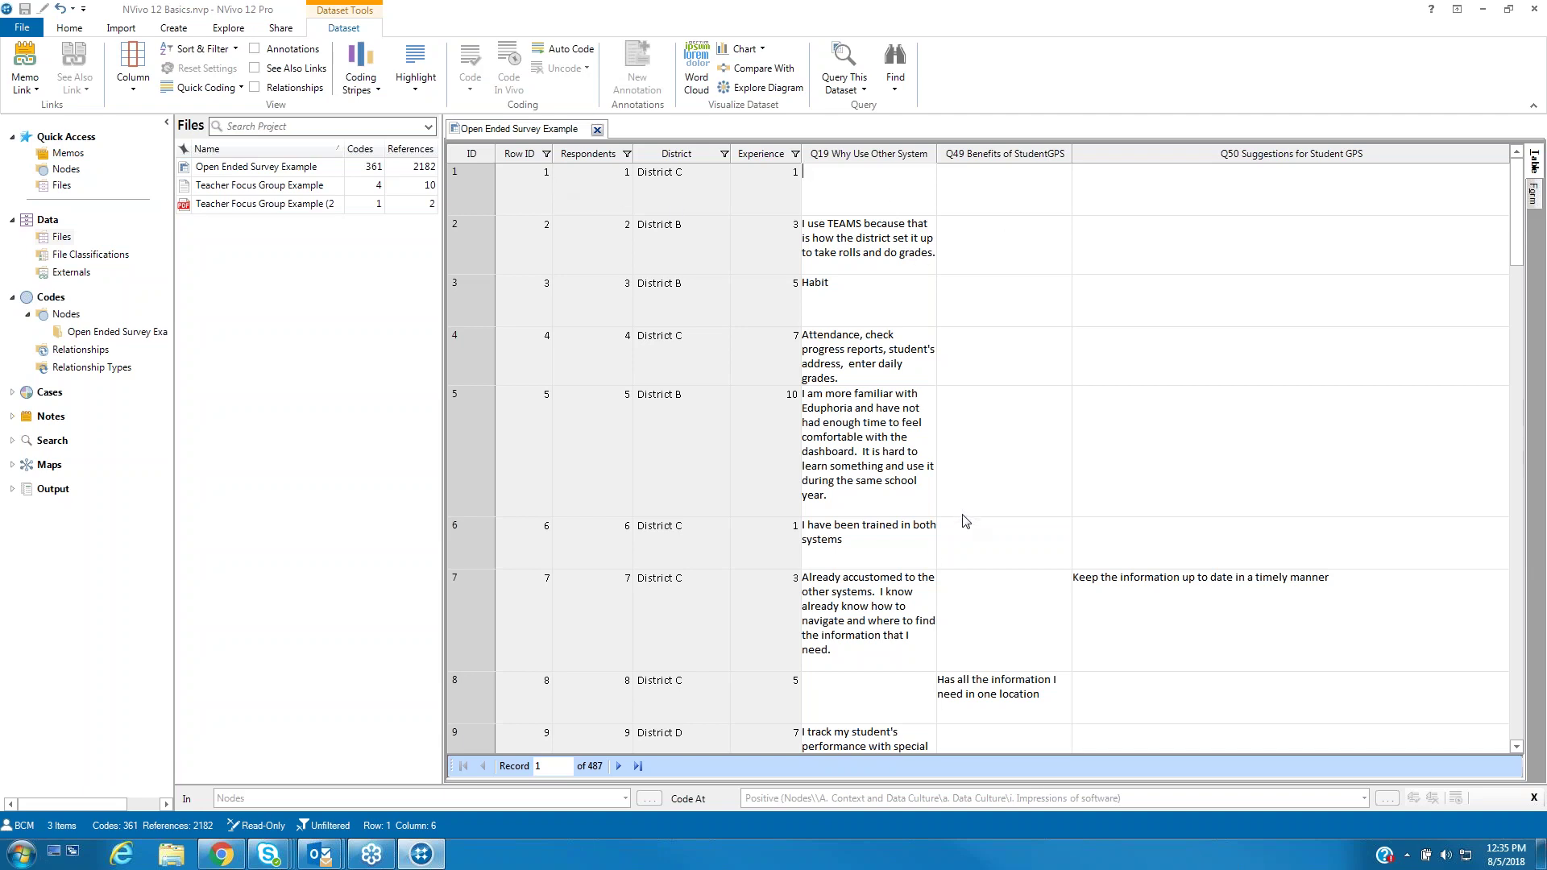
left_click(611, 160)
left_click(596, 130)
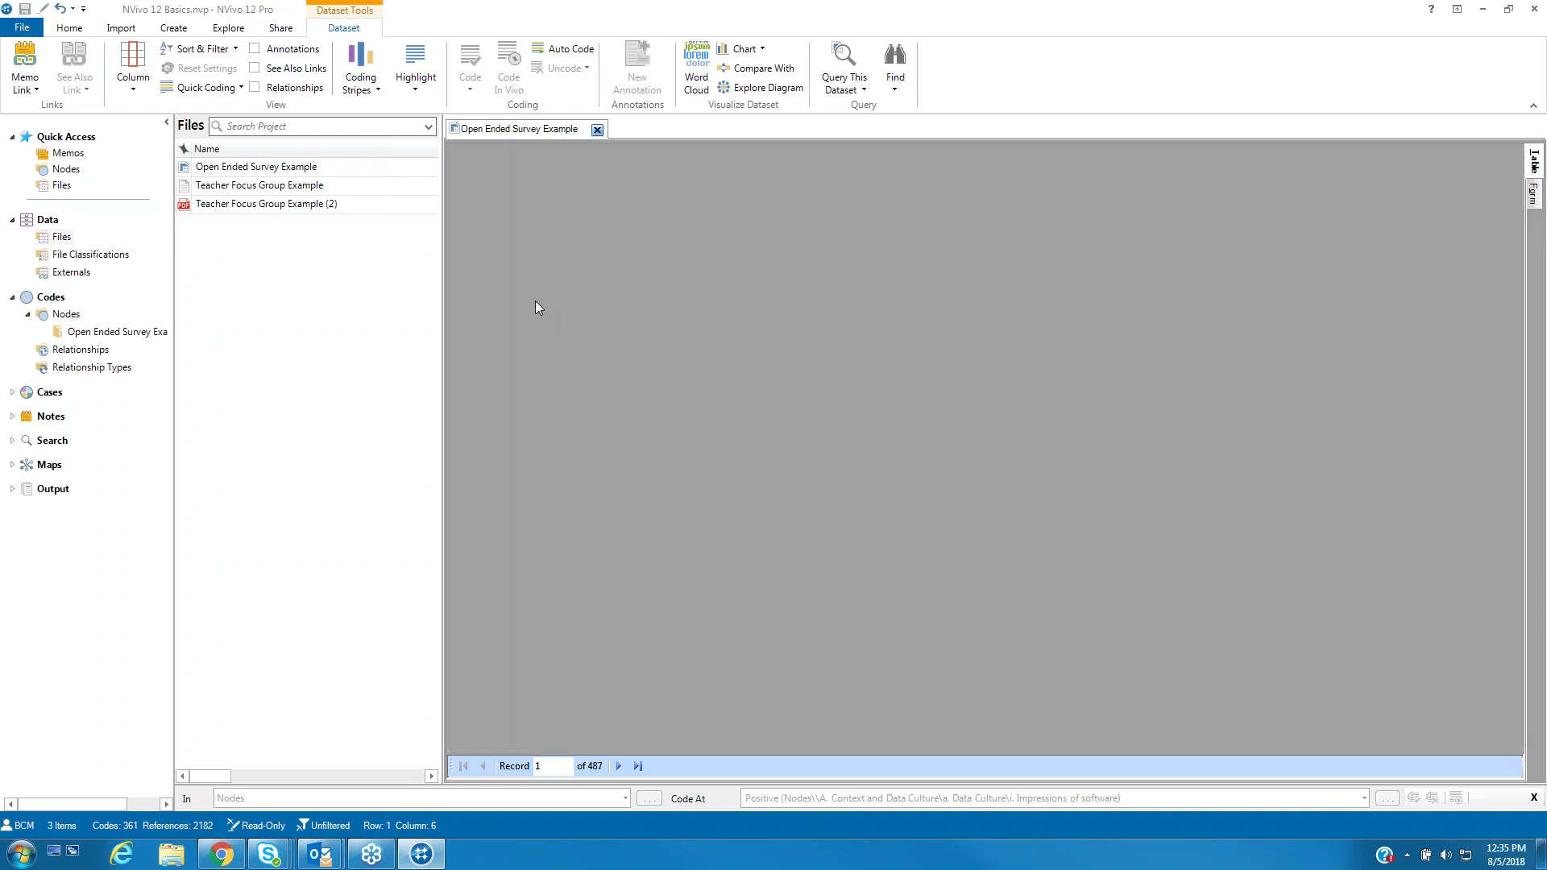
Open the Open Ended Survey Example folder under Cases and look through the list of respondent cases.
left_click(14, 392)
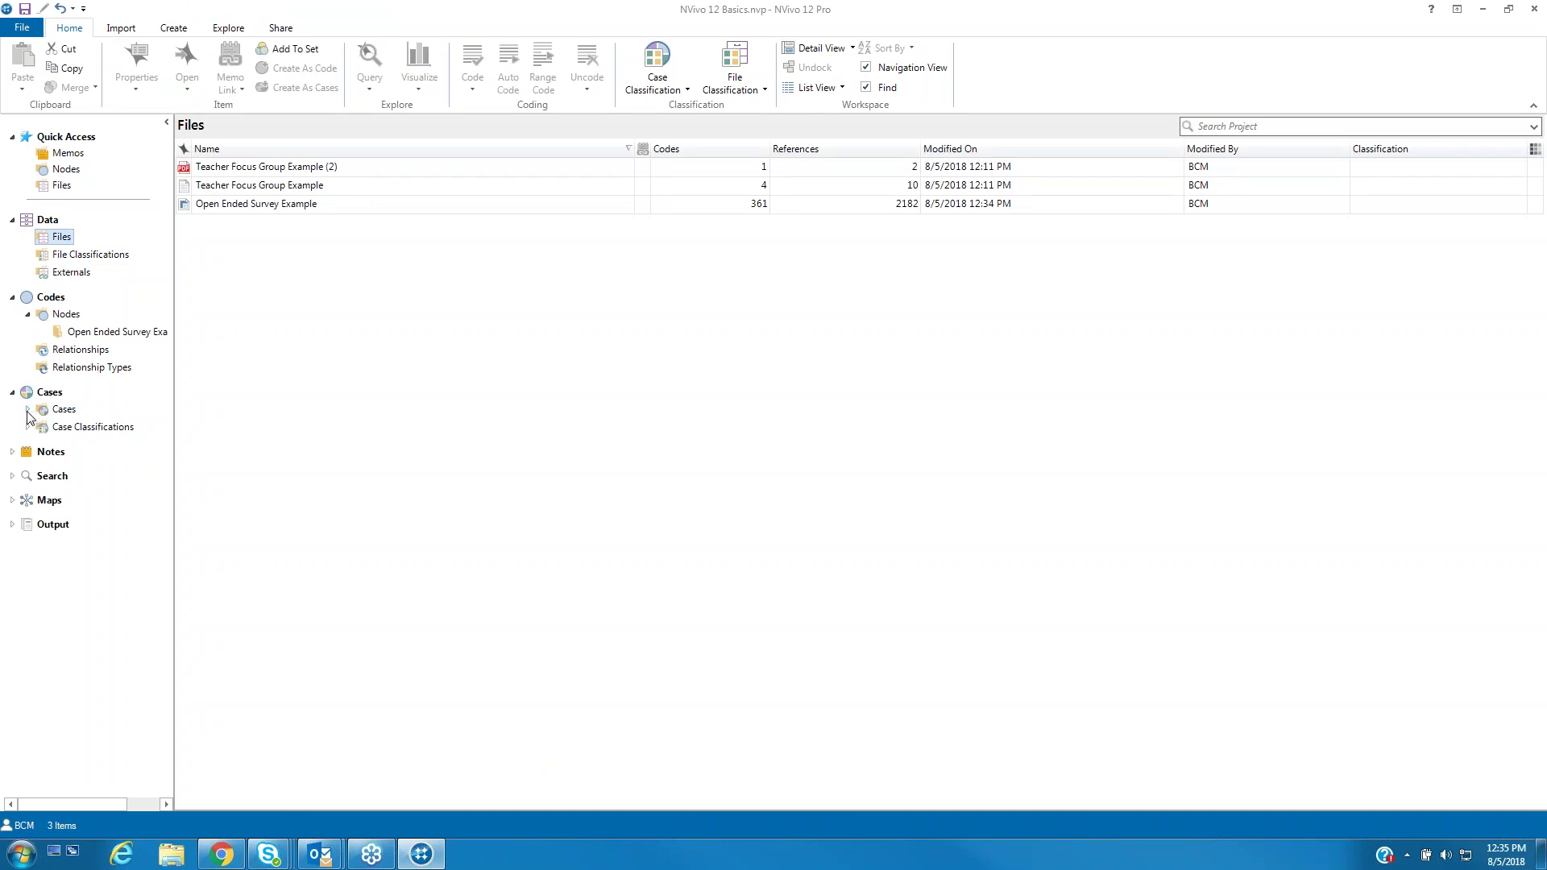
left_click(27, 409)
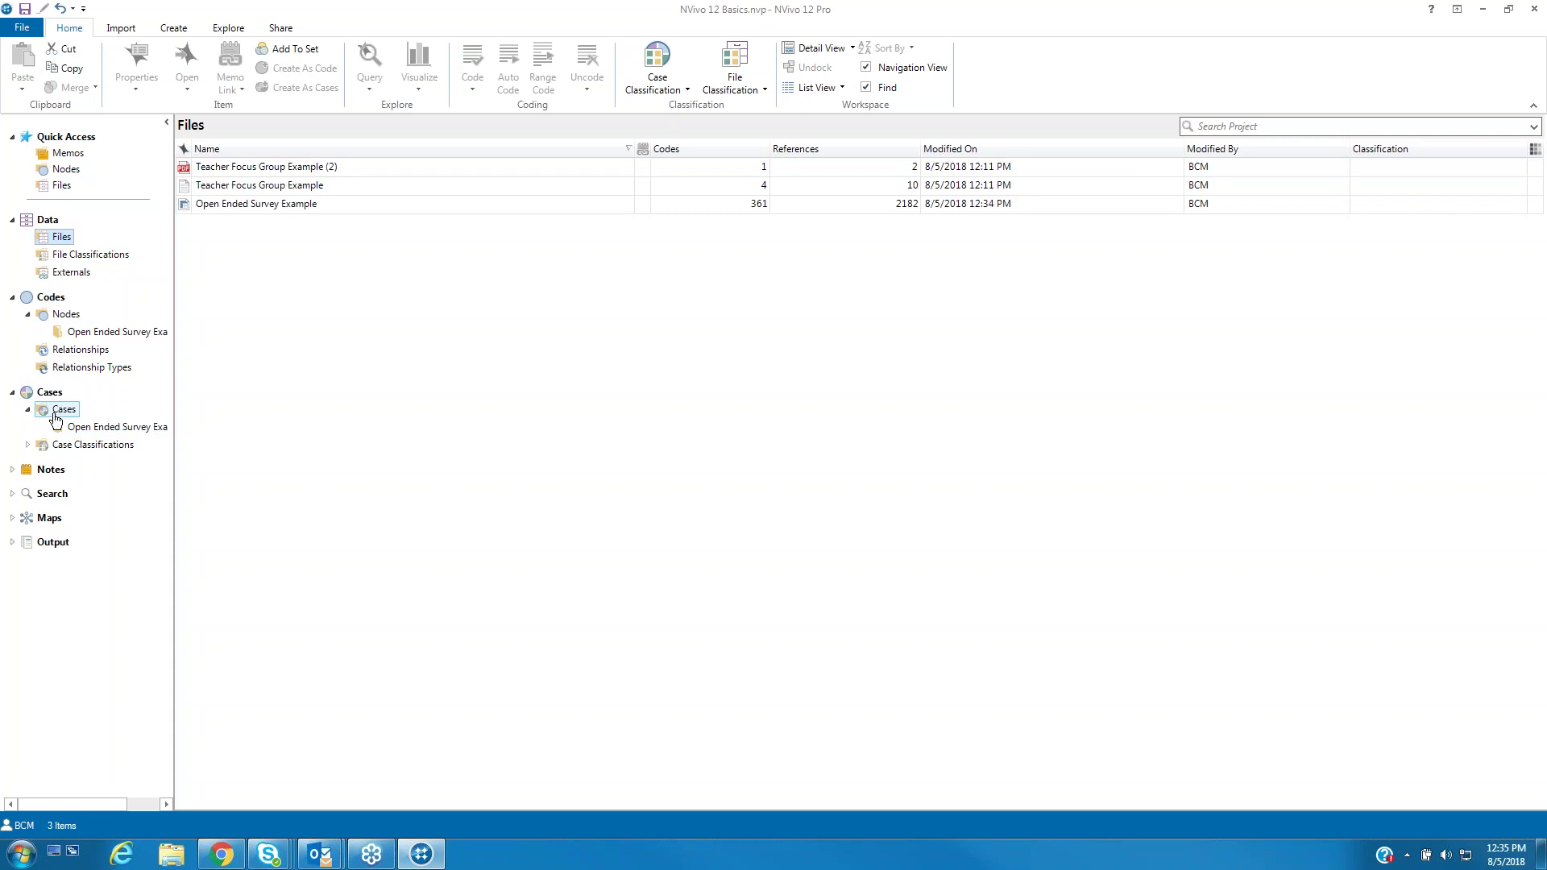
left_click(148, 431)
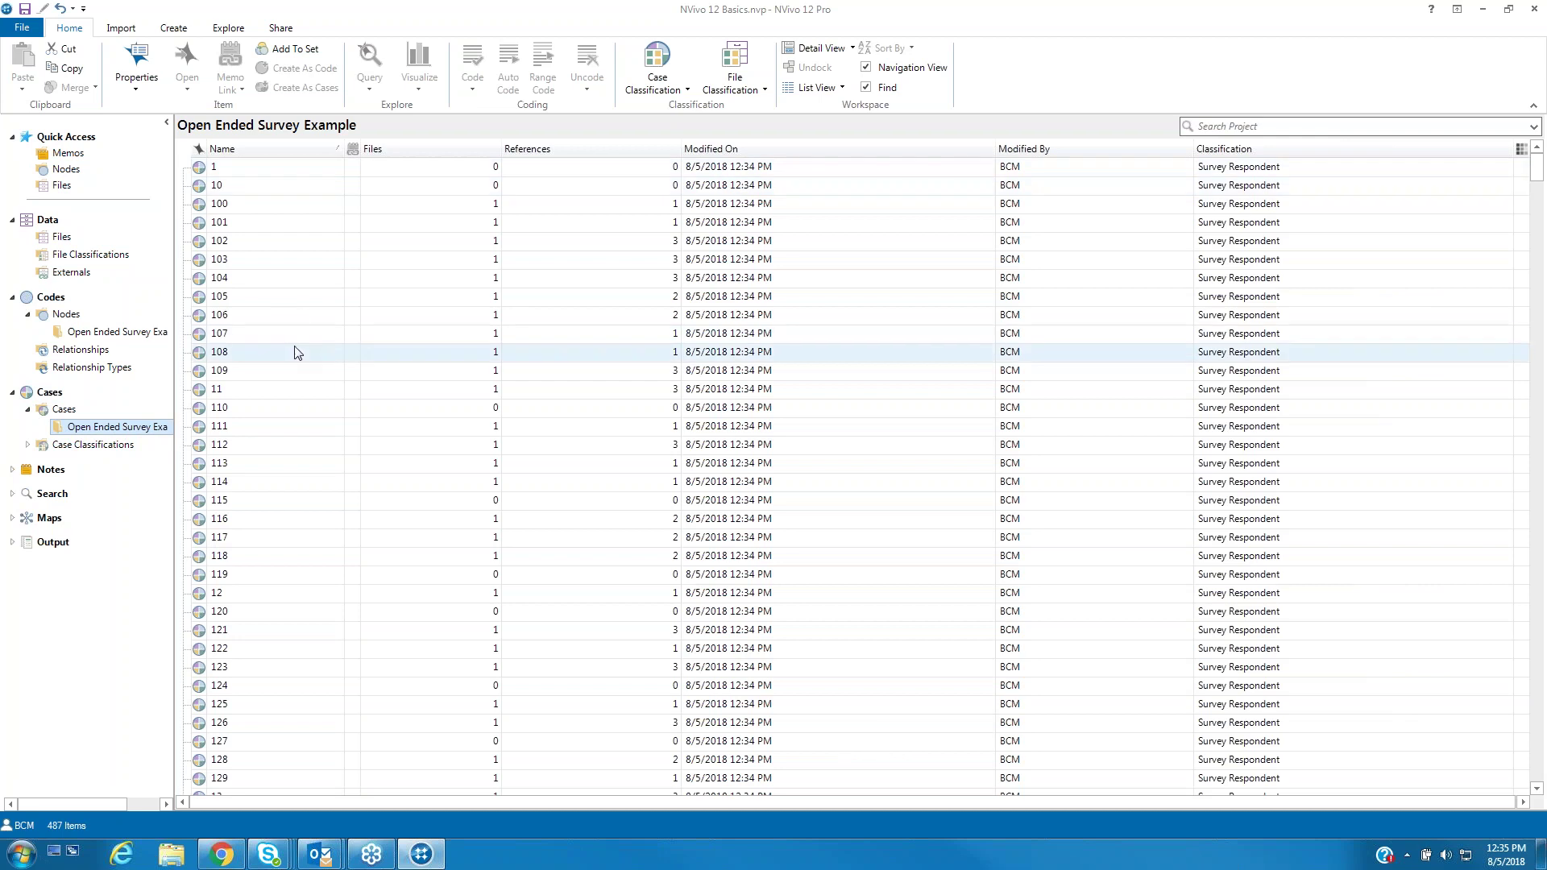
scroll(289, 348, "down", 16)
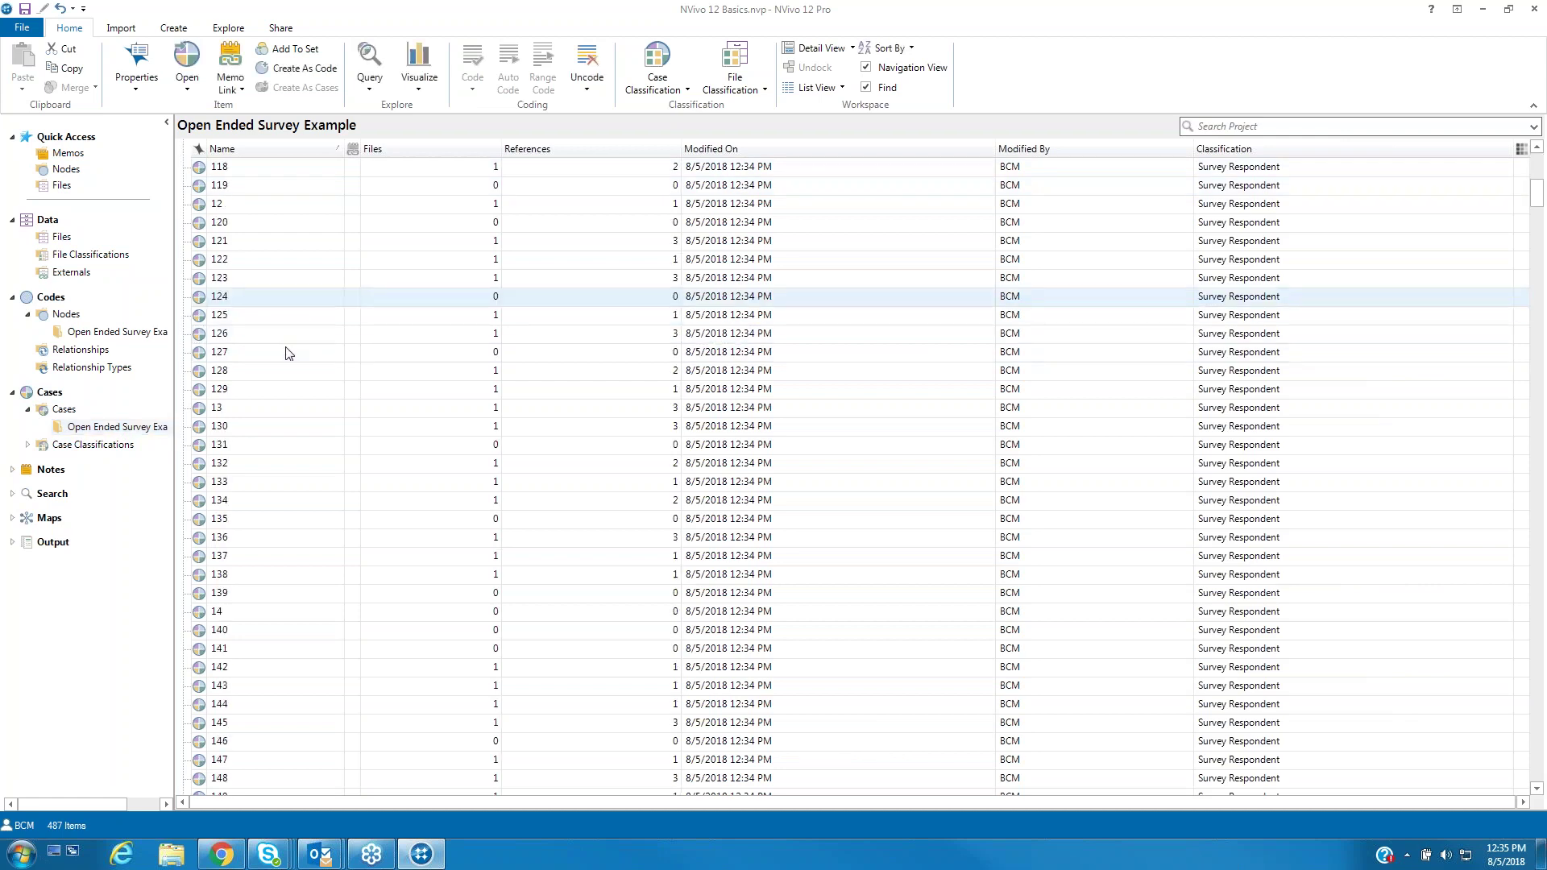
scroll(289, 355, "down", 15)
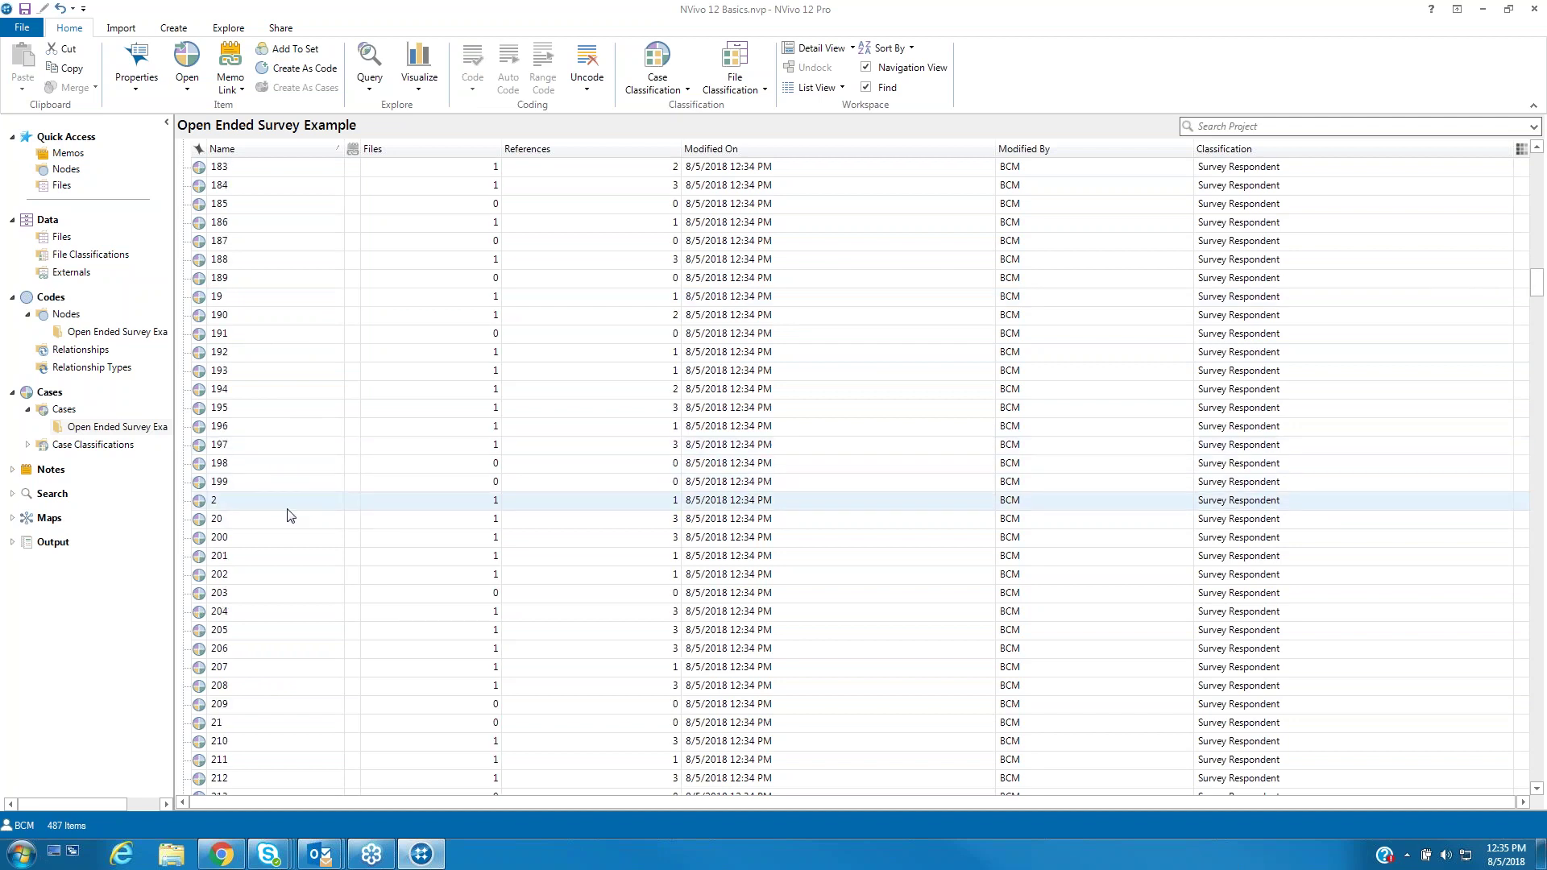
scroll(279, 473, "up", 2)
scroll(282, 475, "down", 19)
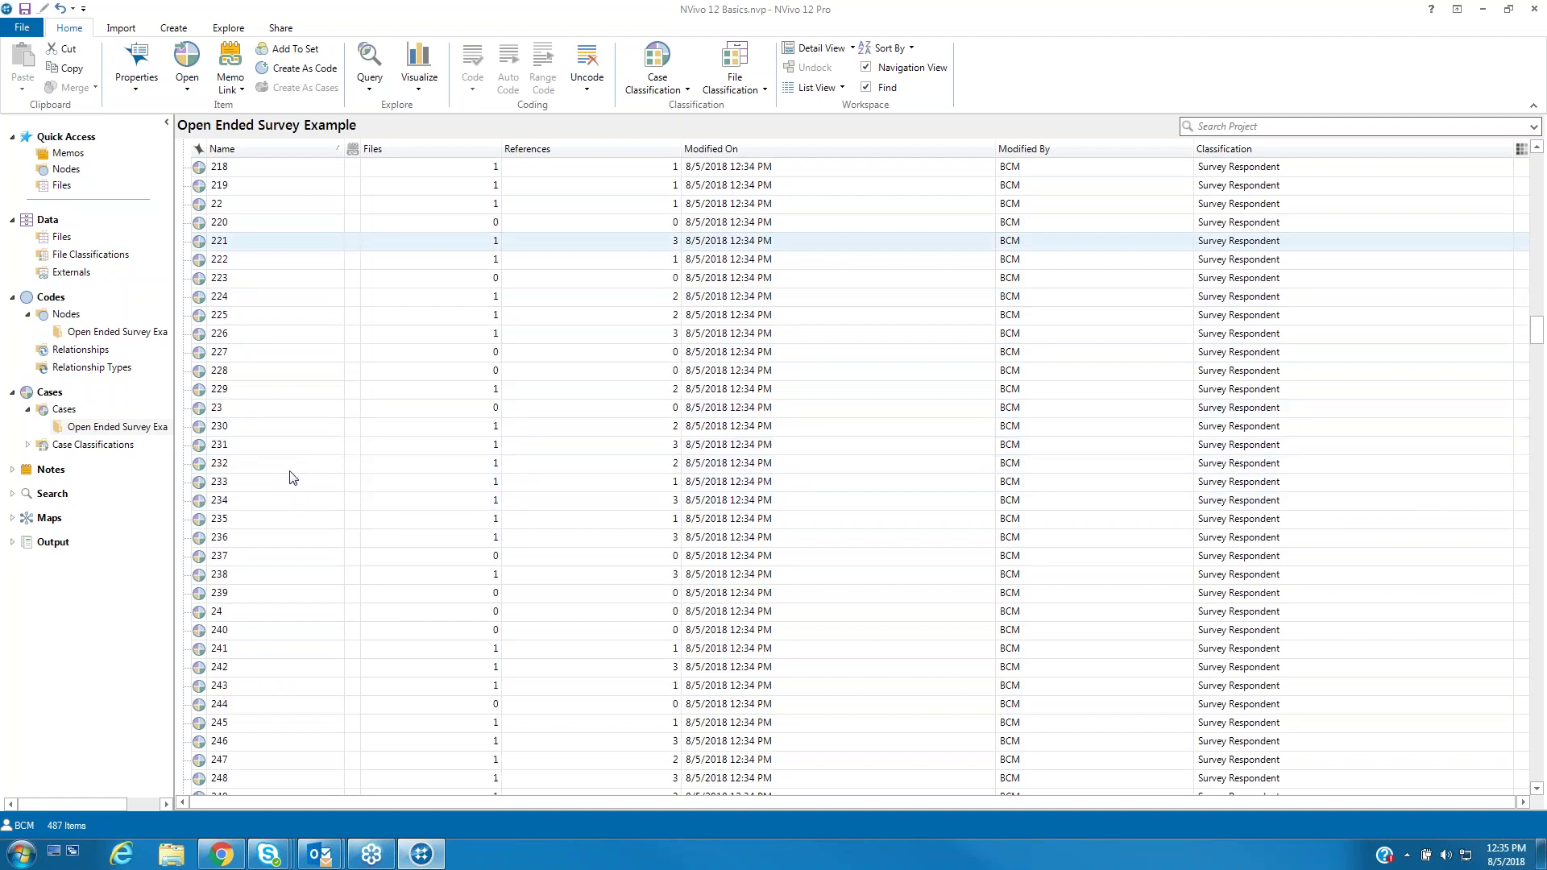
scroll(292, 482, "up", 20)
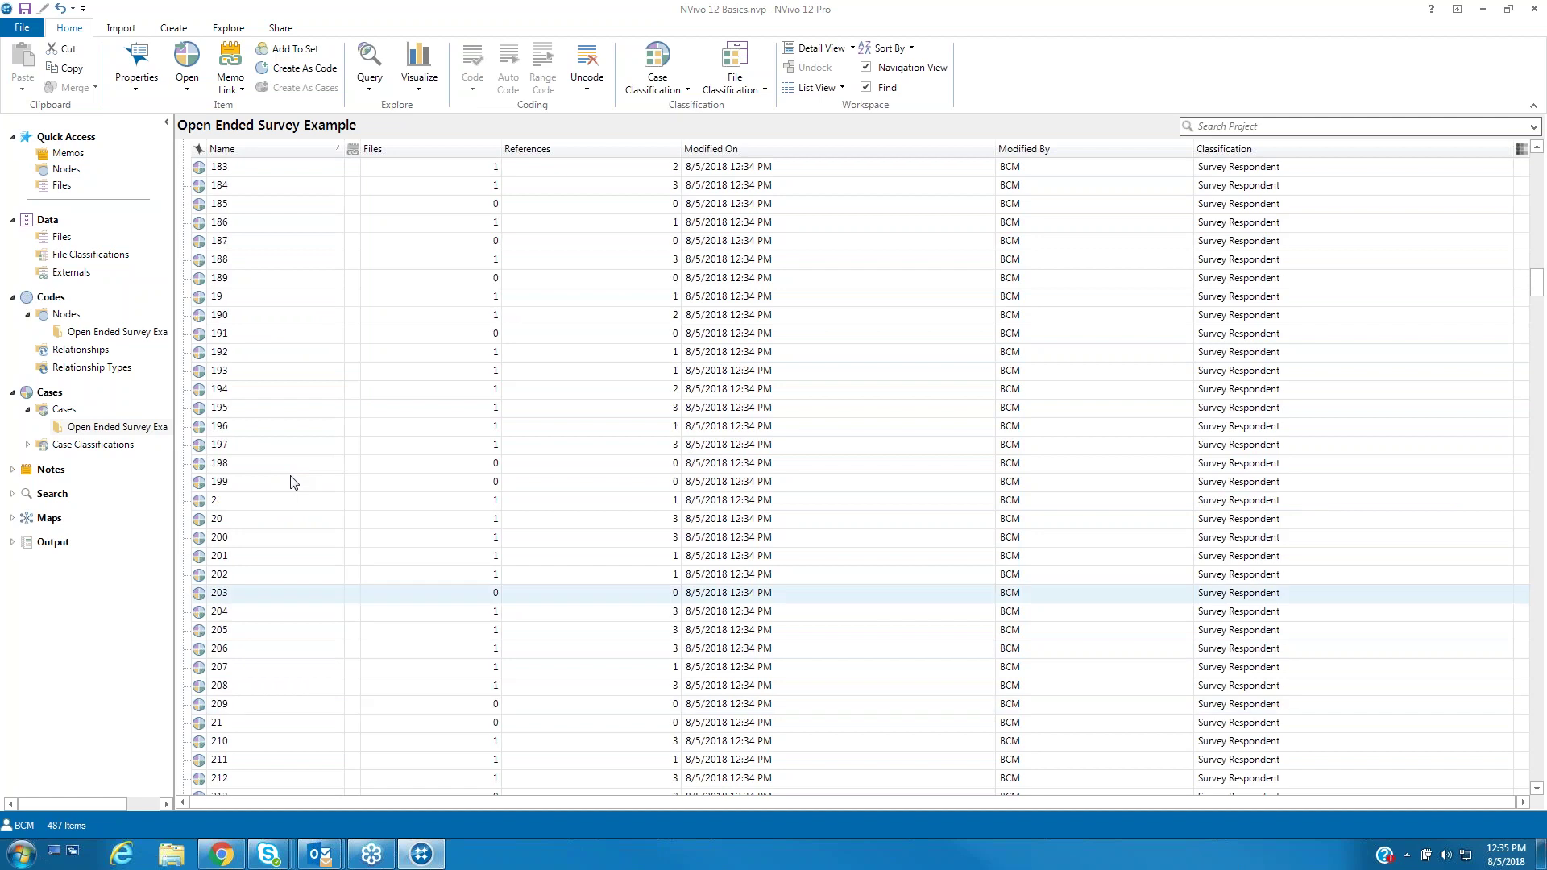
scroll(293, 482, "up", 19)
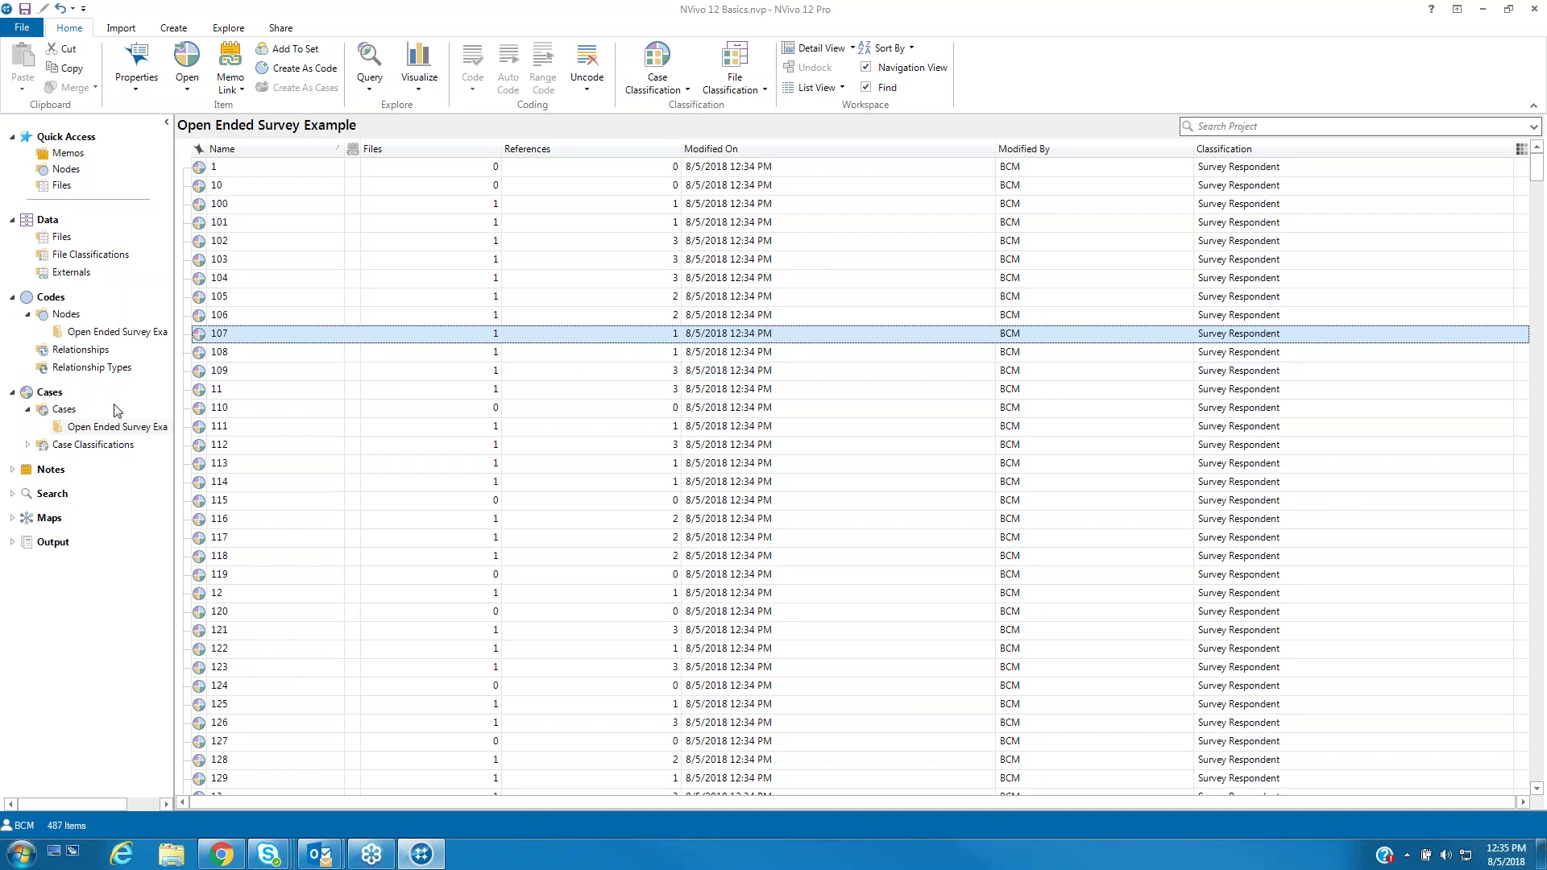
Collapse the Cases section and open the Open Ended Survey Example folder under Nodes.
left_click(28, 410)
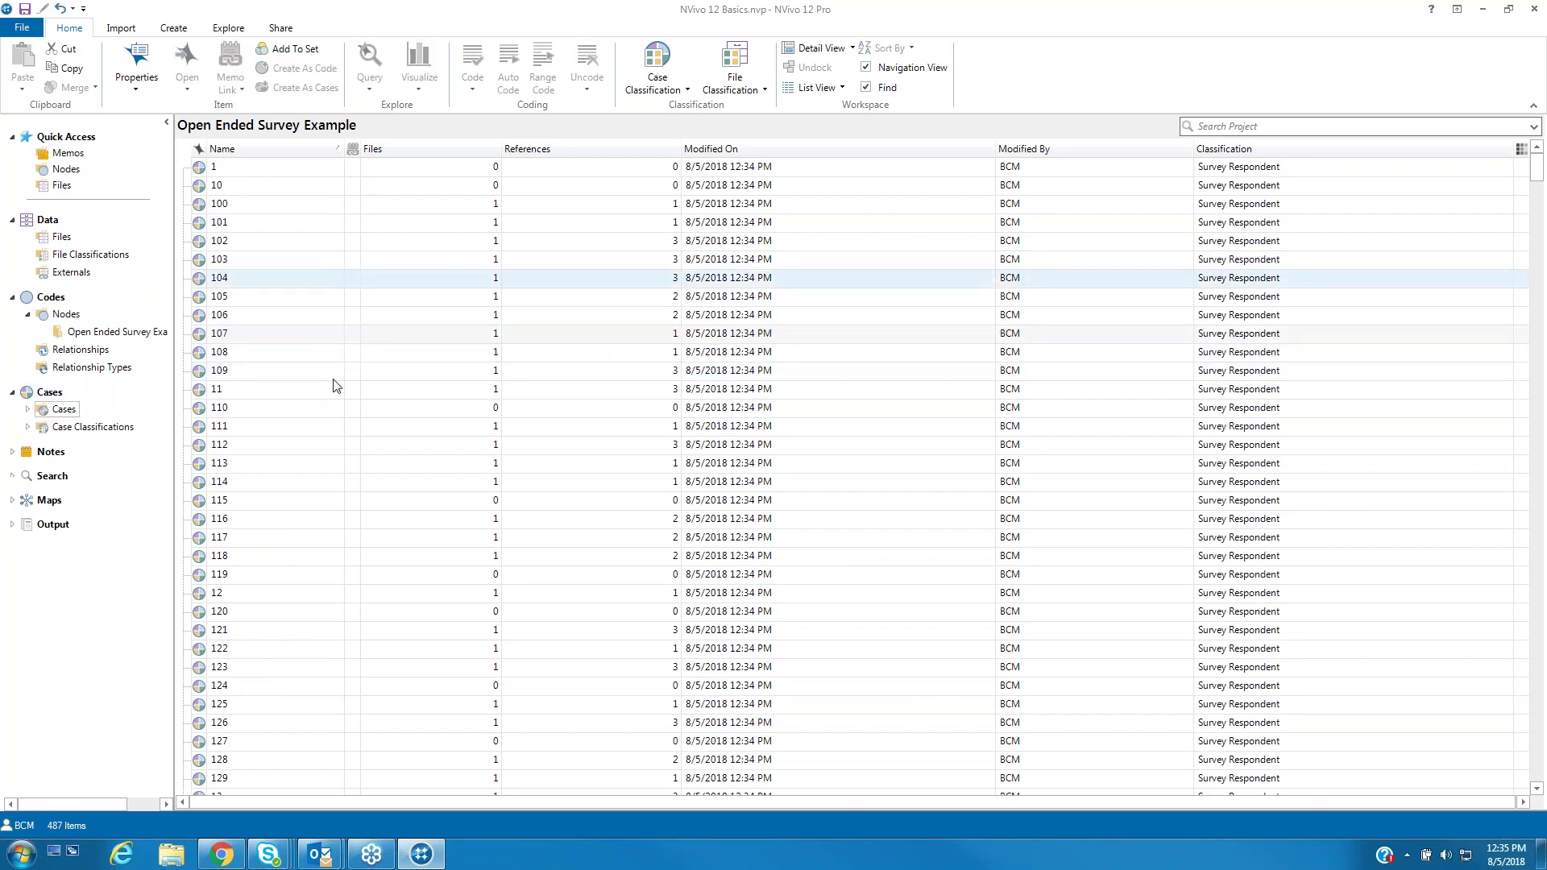
left_click(12, 393)
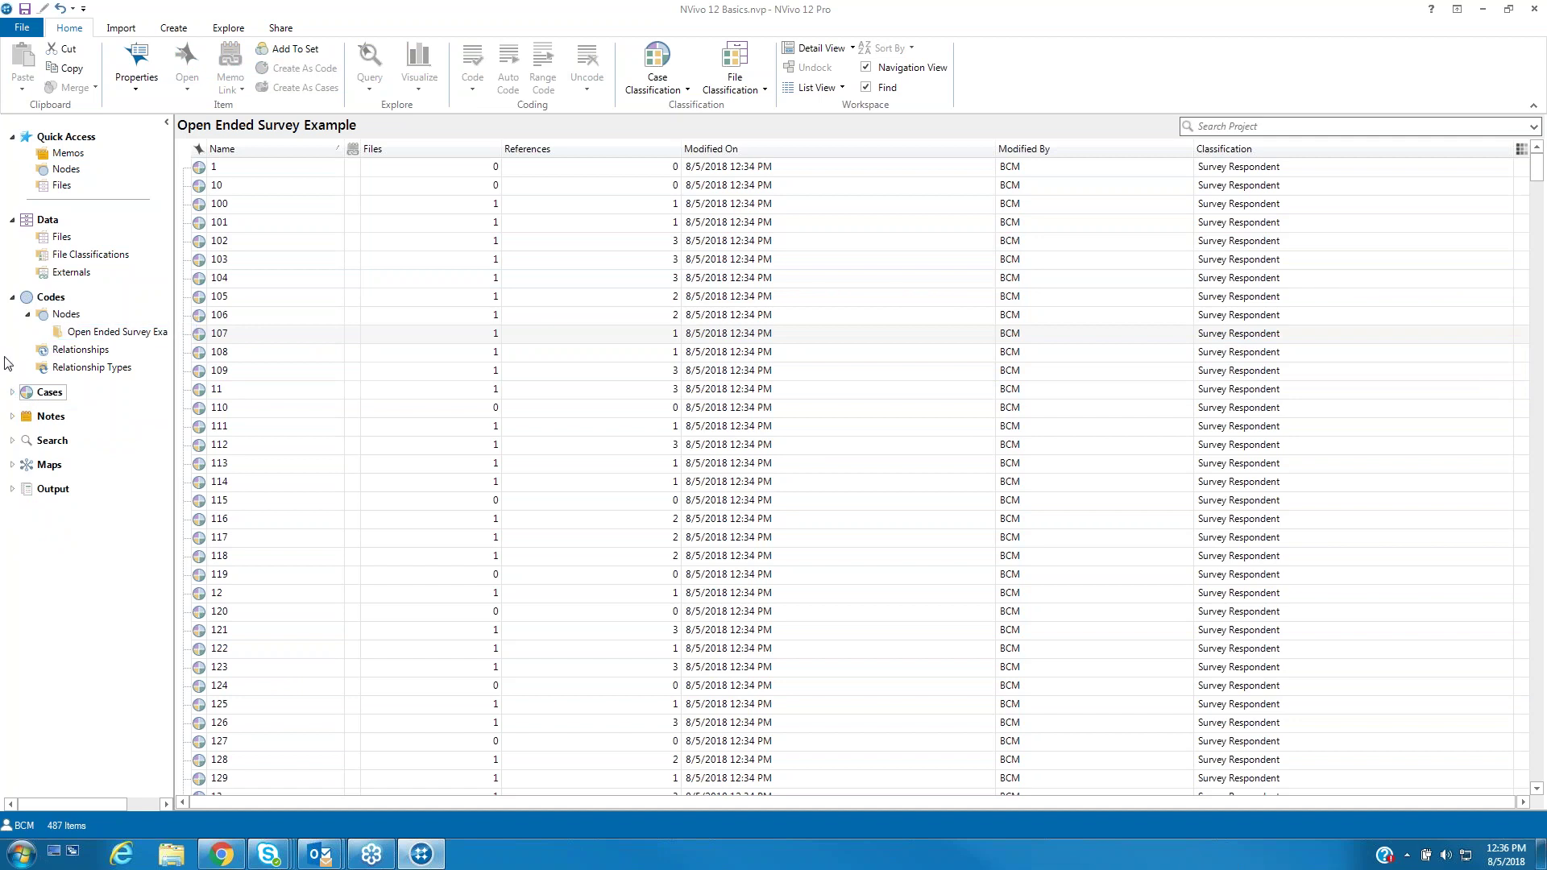
left_click(73, 334)
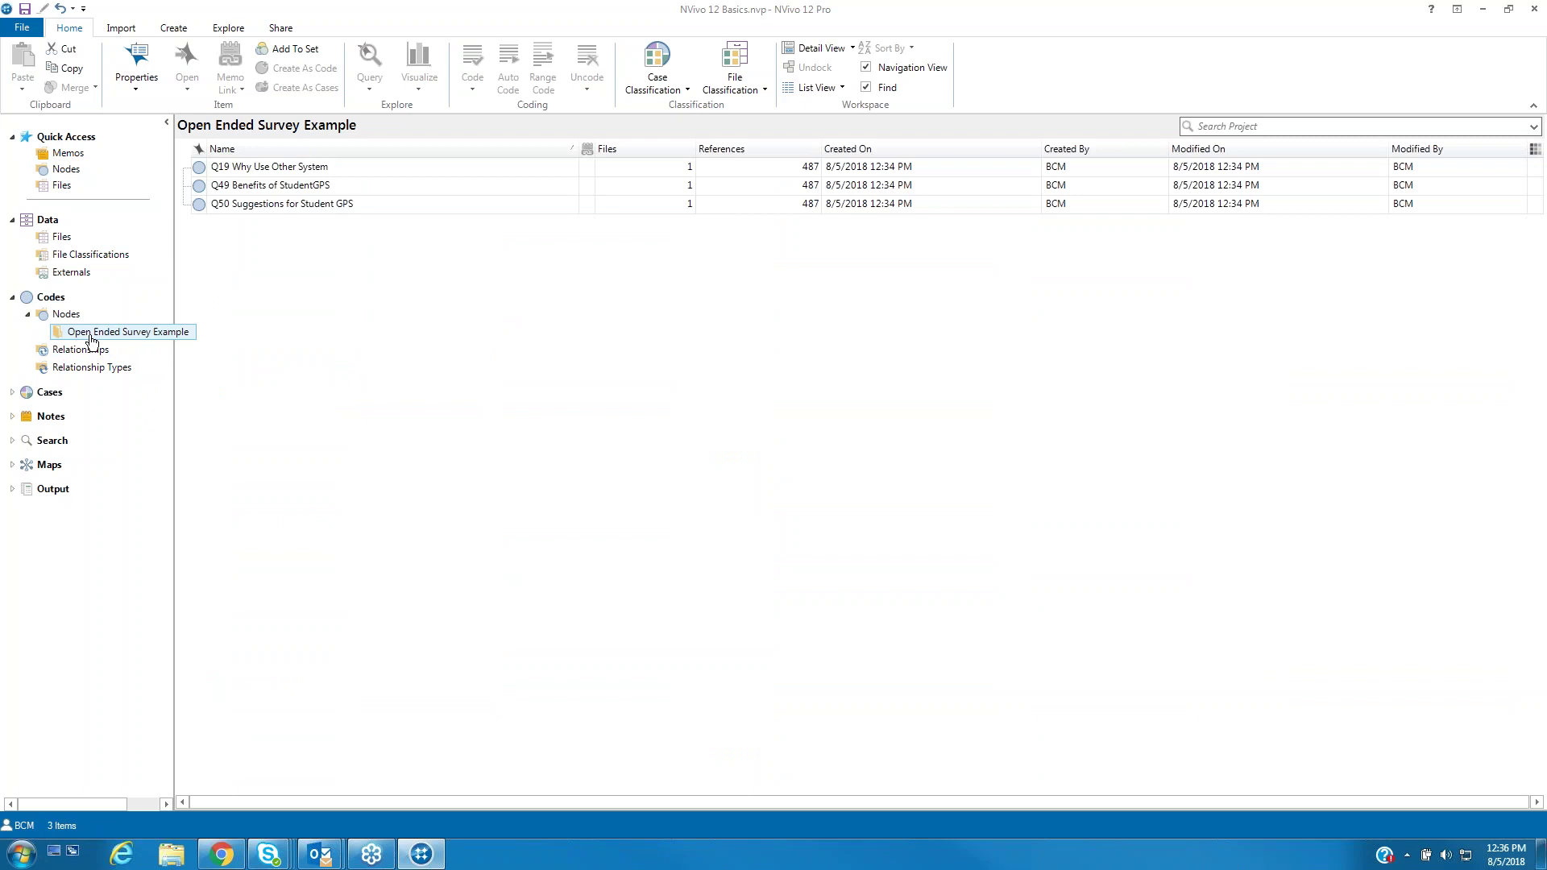
Open the Q49 Benefits of StudentGPS node and look through its coded references in sections 1 and 2.
left_click(350, 191)
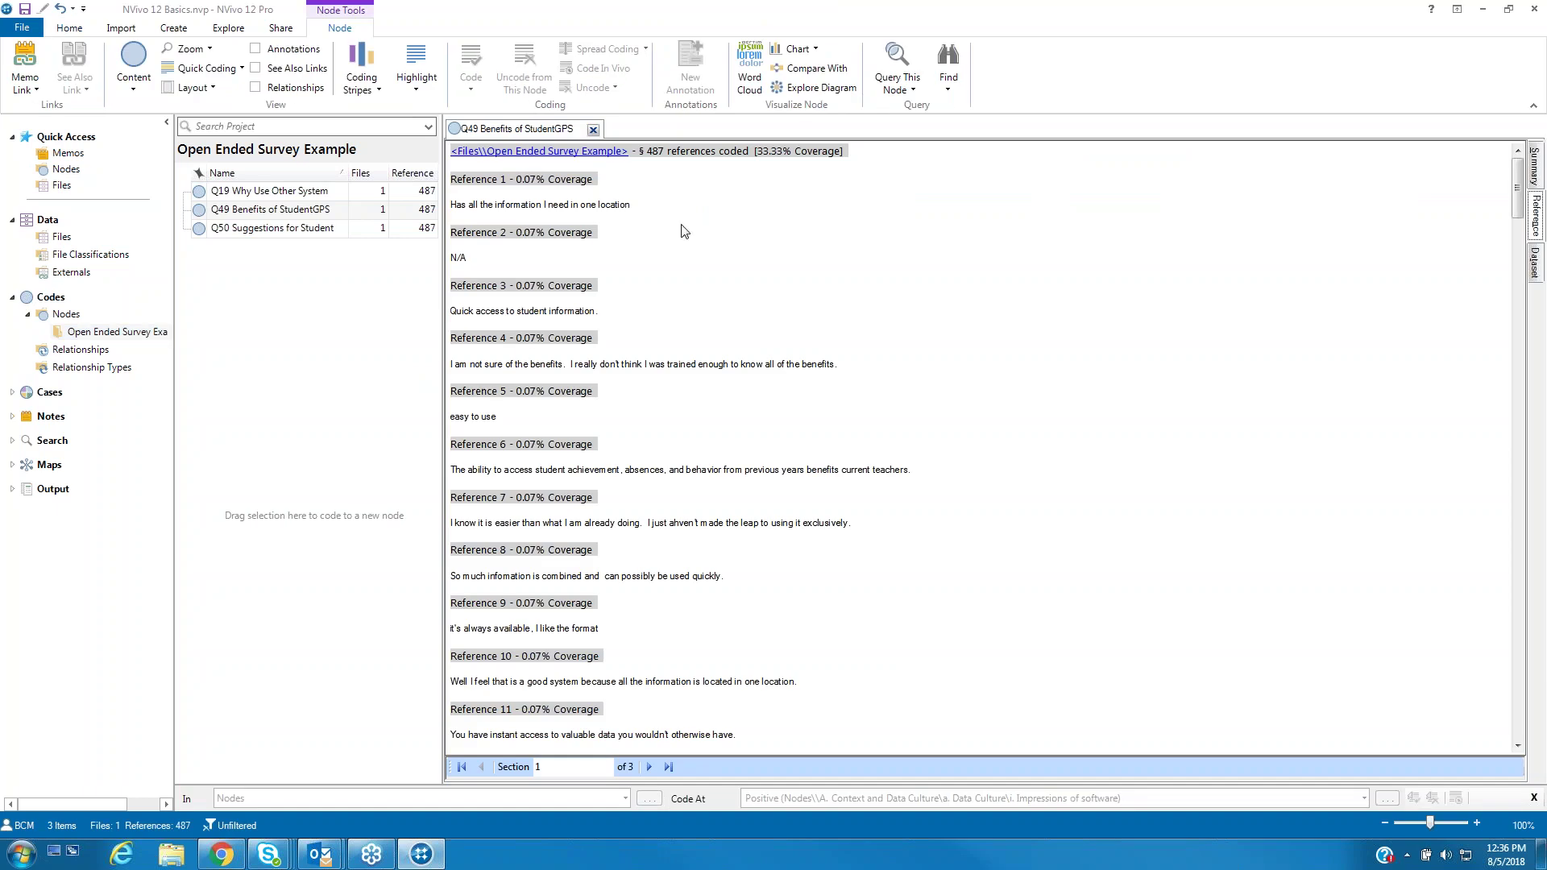
scroll(667, 254, "down", 10)
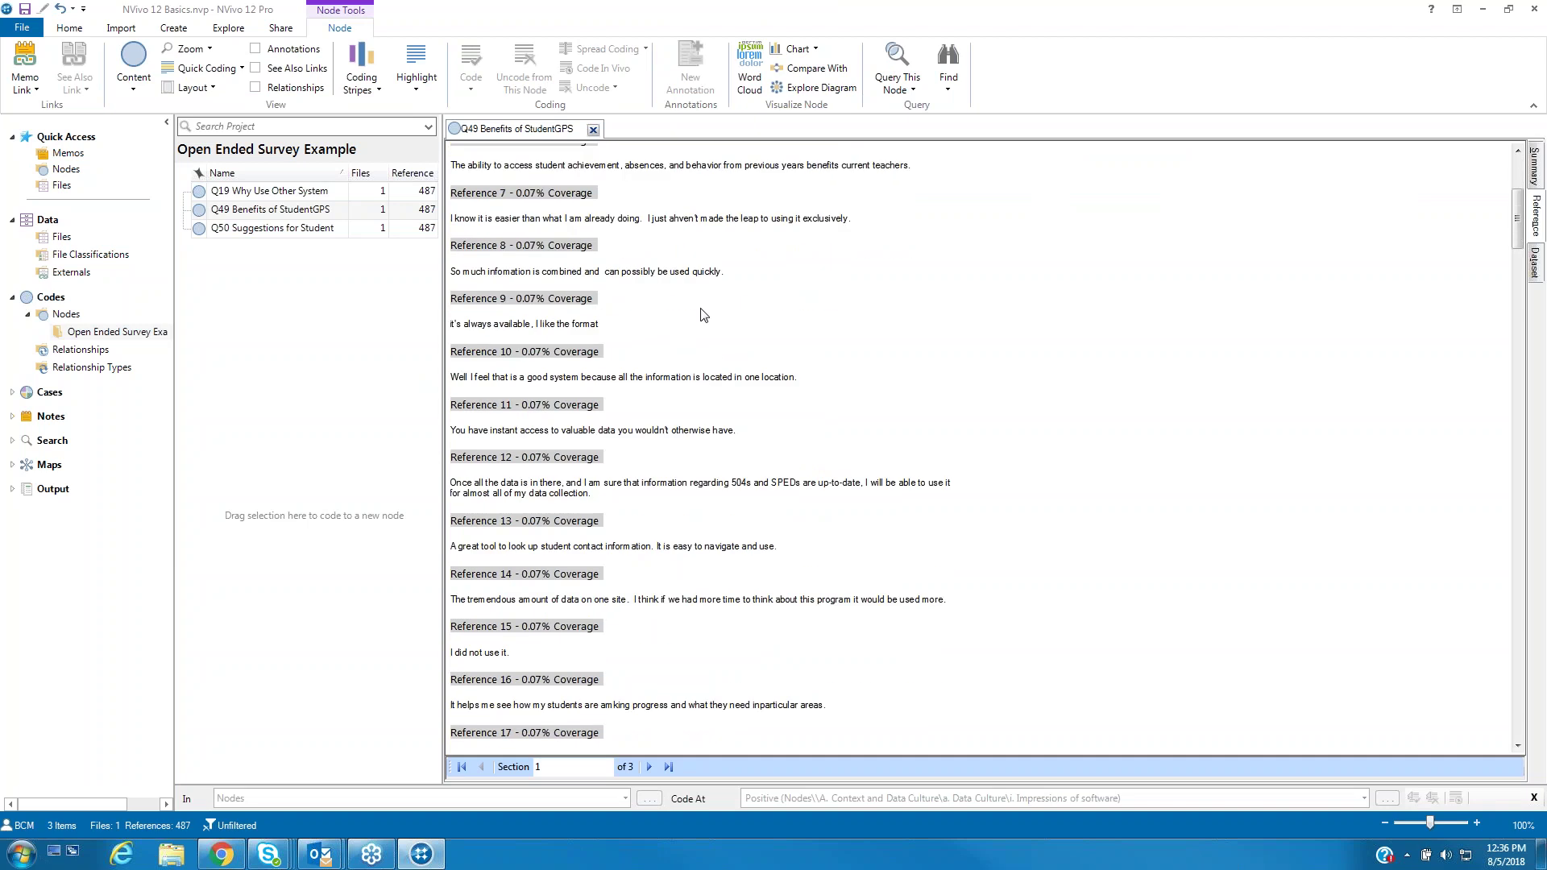
scroll(718, 315, "down", 20)
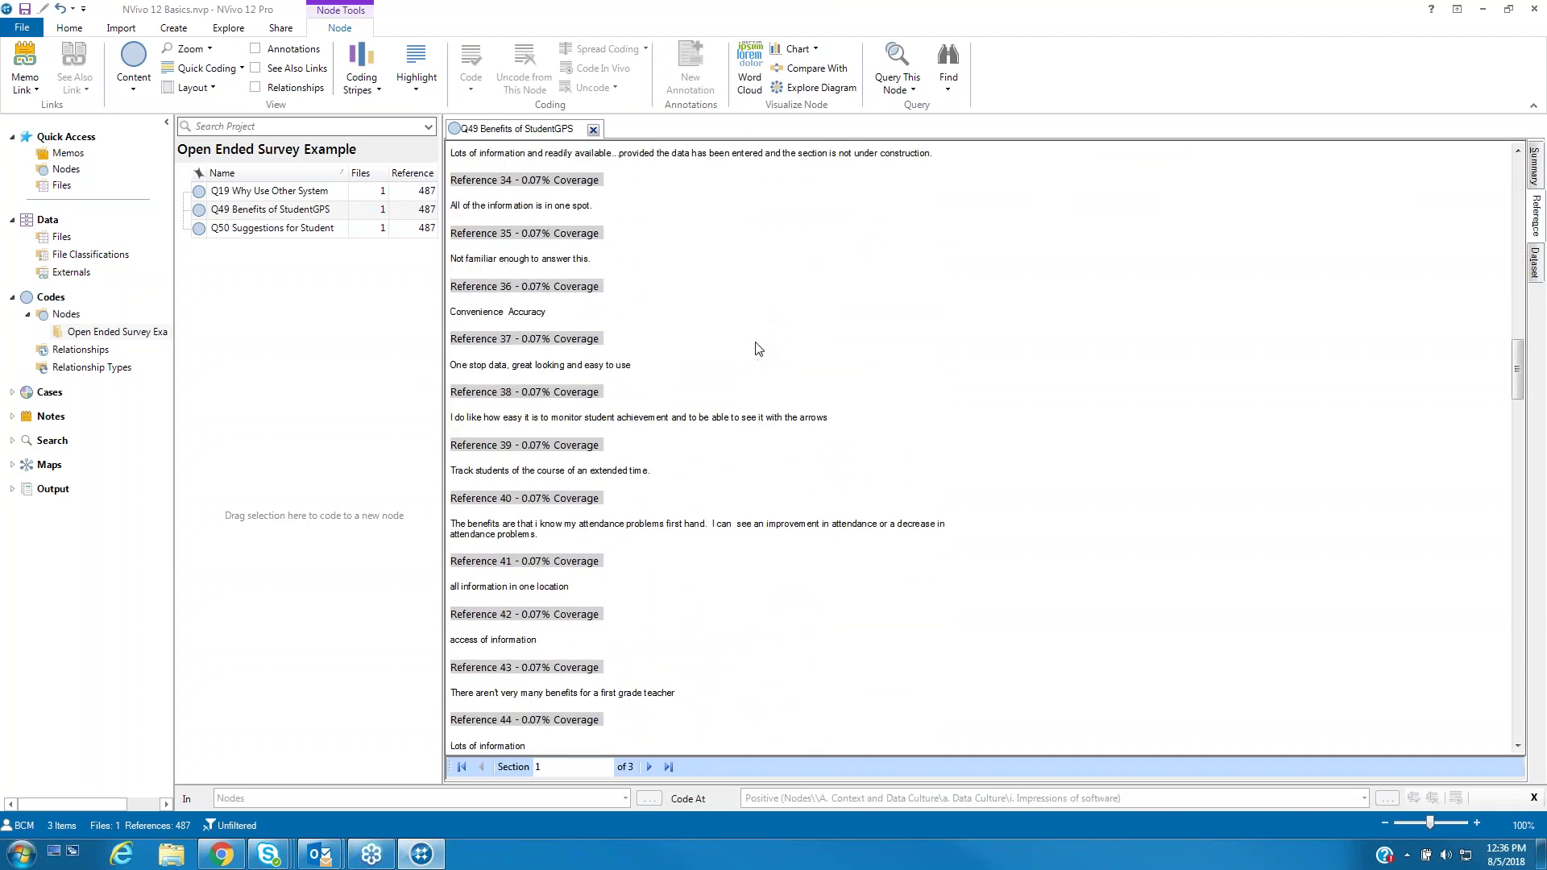
scroll(749, 354, "up", 10)
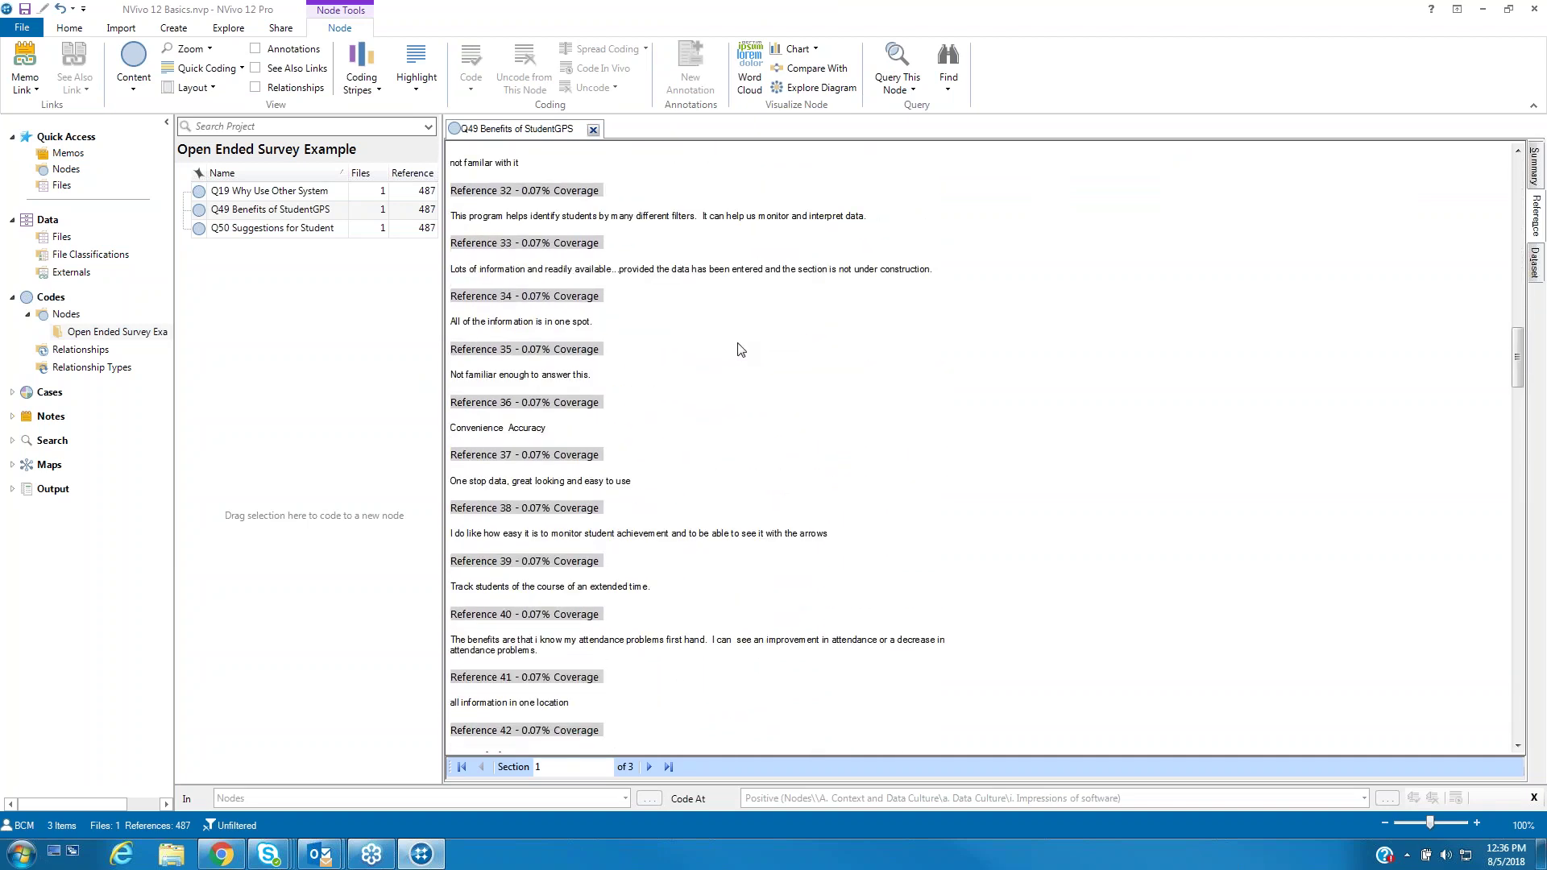
scroll(740, 360, "up", 20)
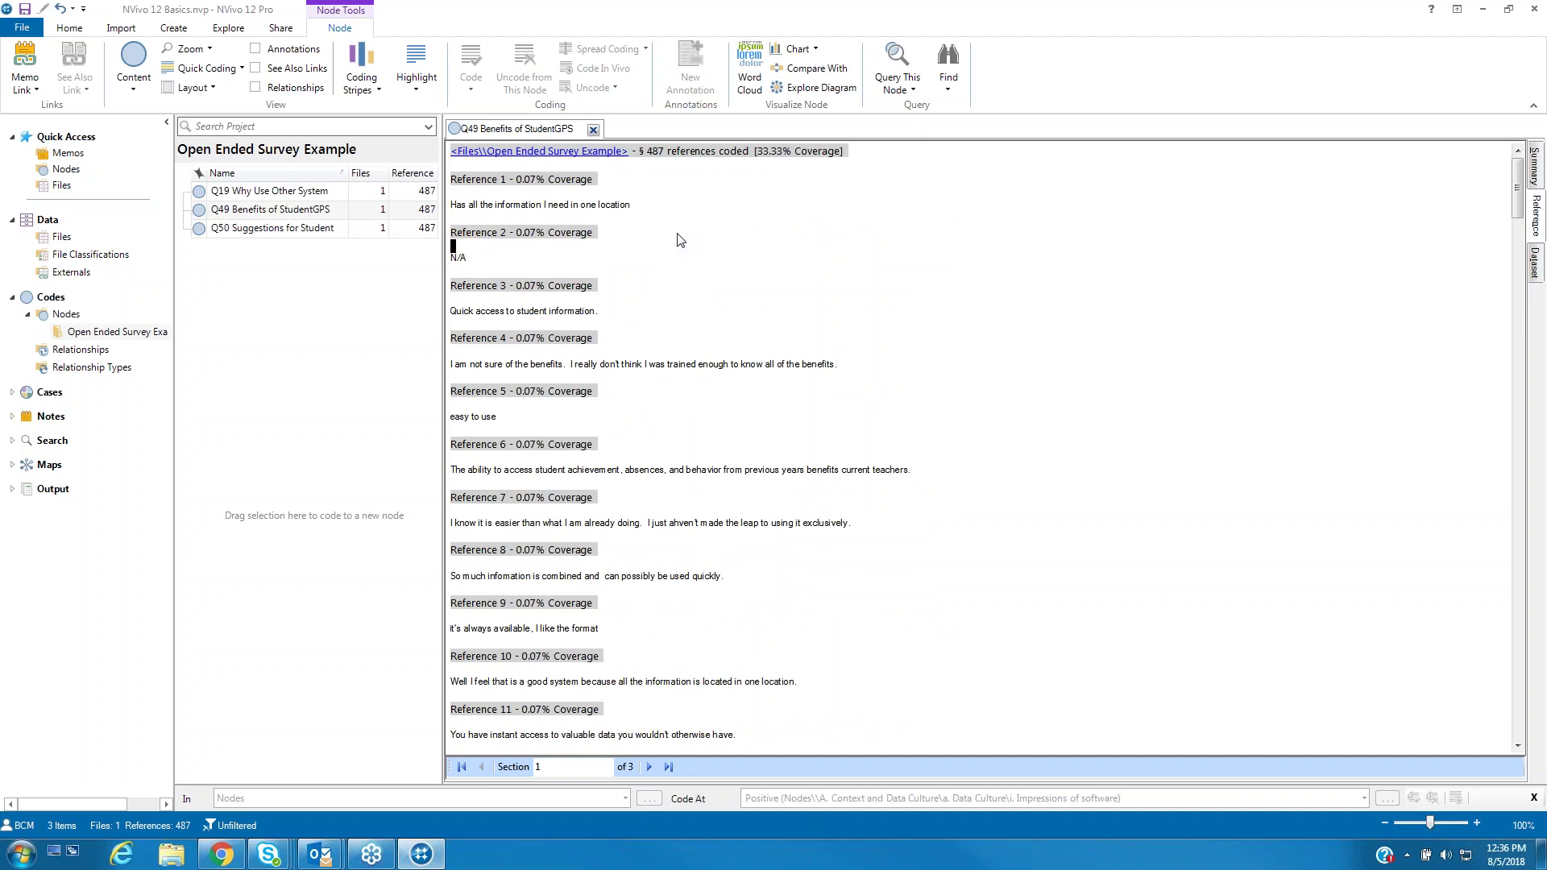
scroll(757, 443, "down", 20)
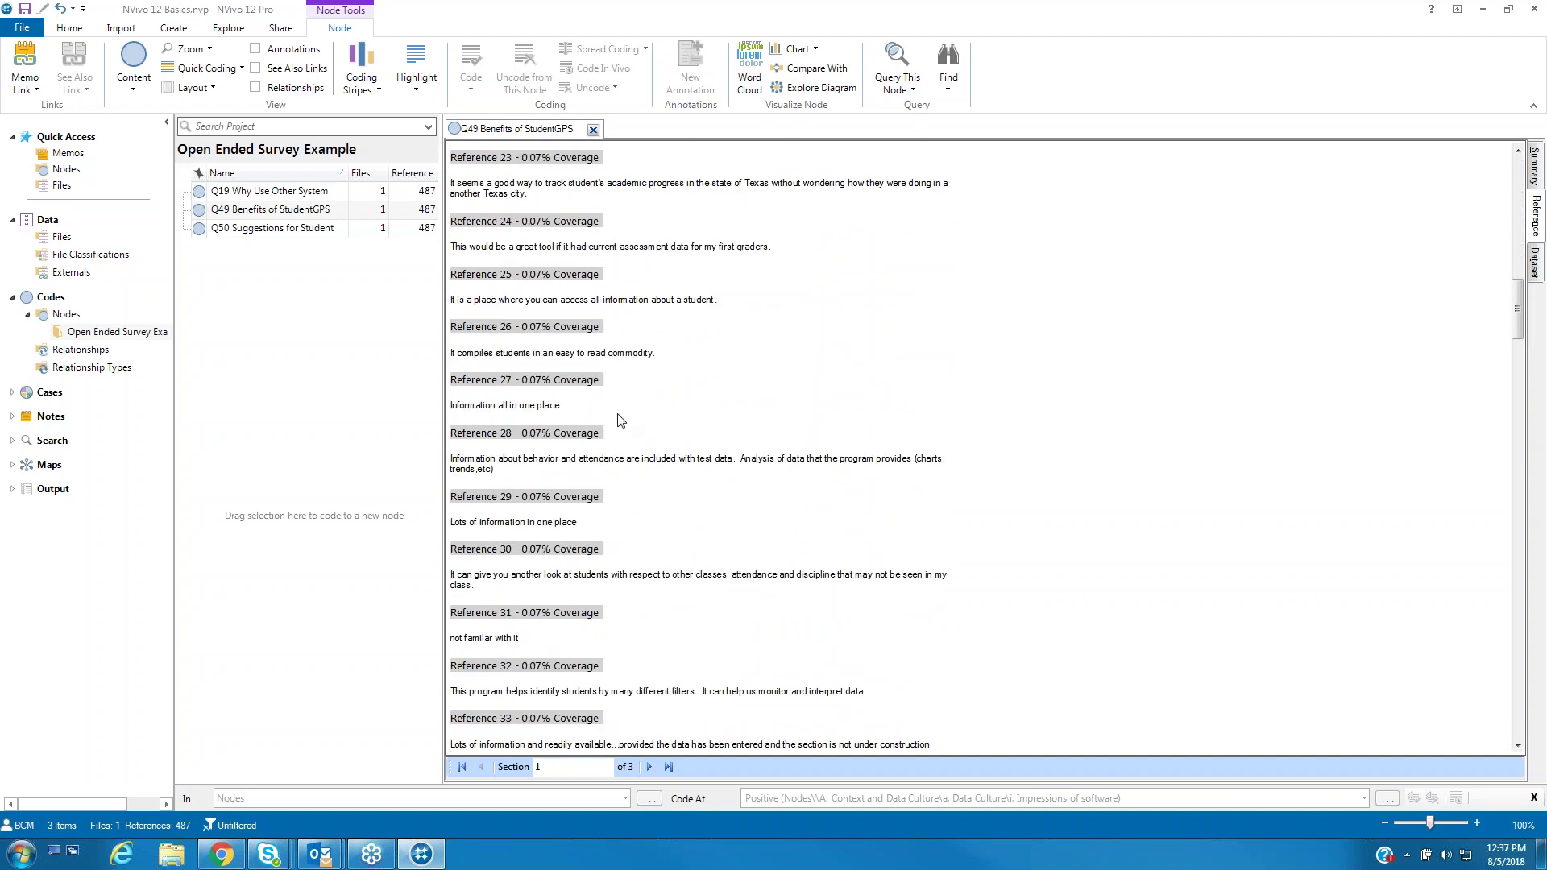
scroll(781, 626, "down", 1)
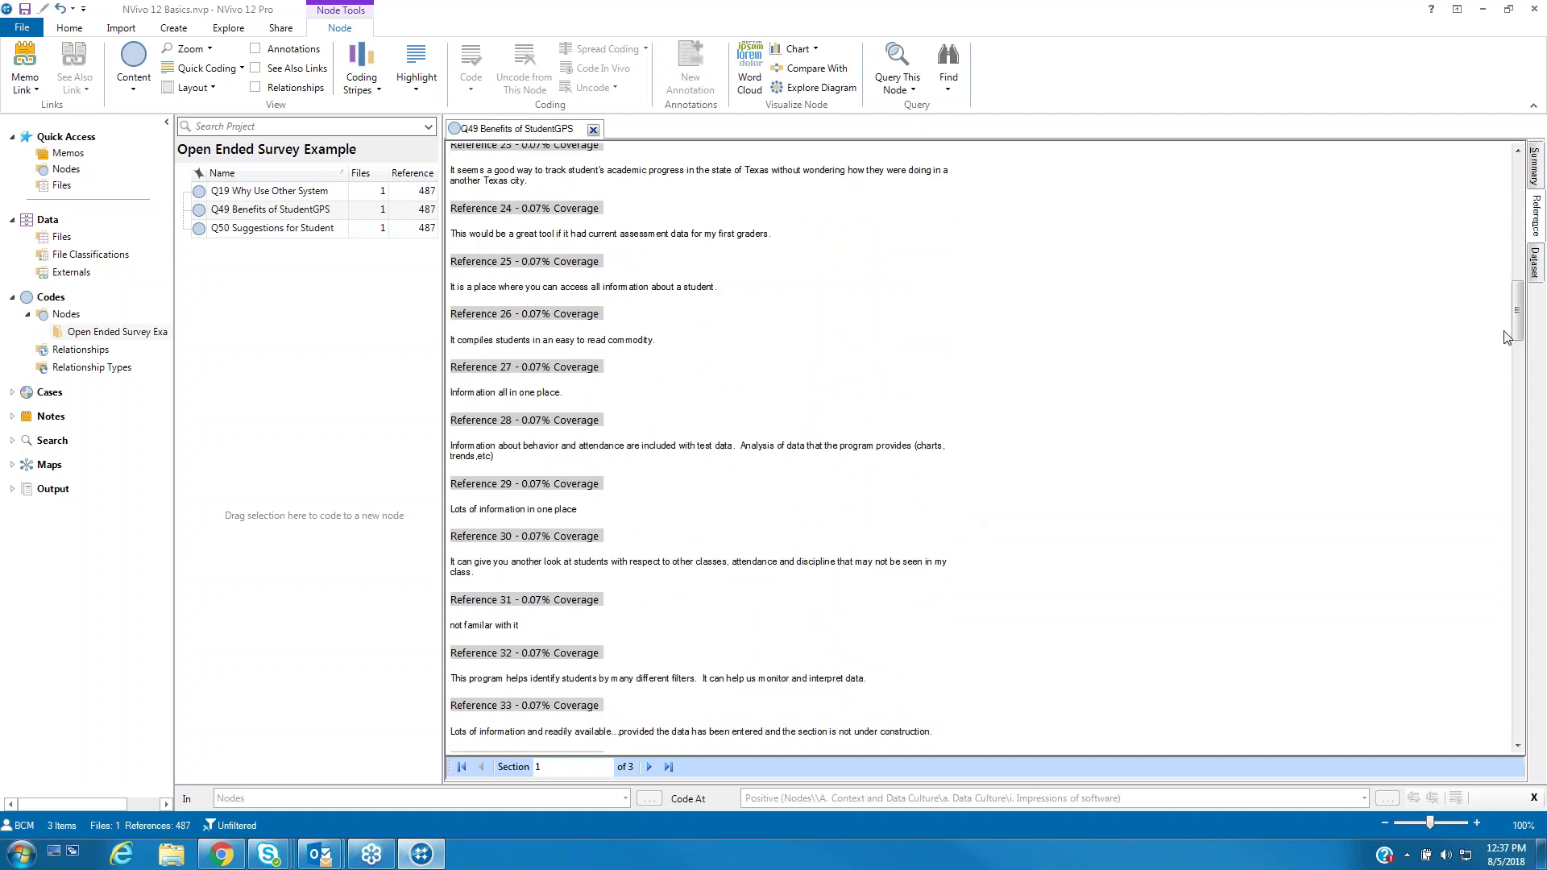
scroll(1512, 389, "down", 20)
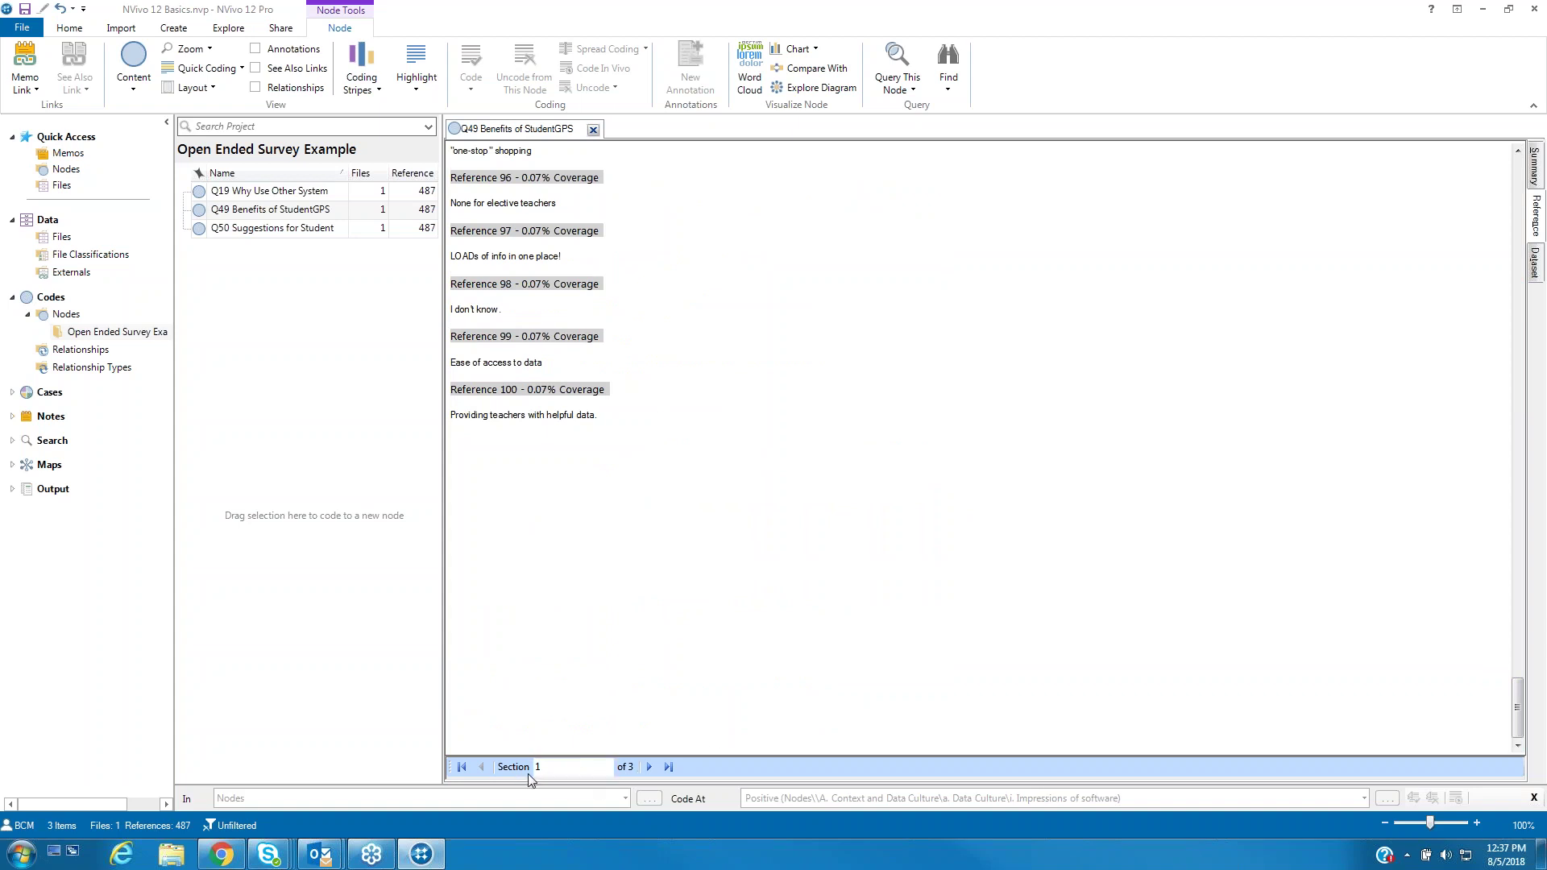
left_click(649, 767)
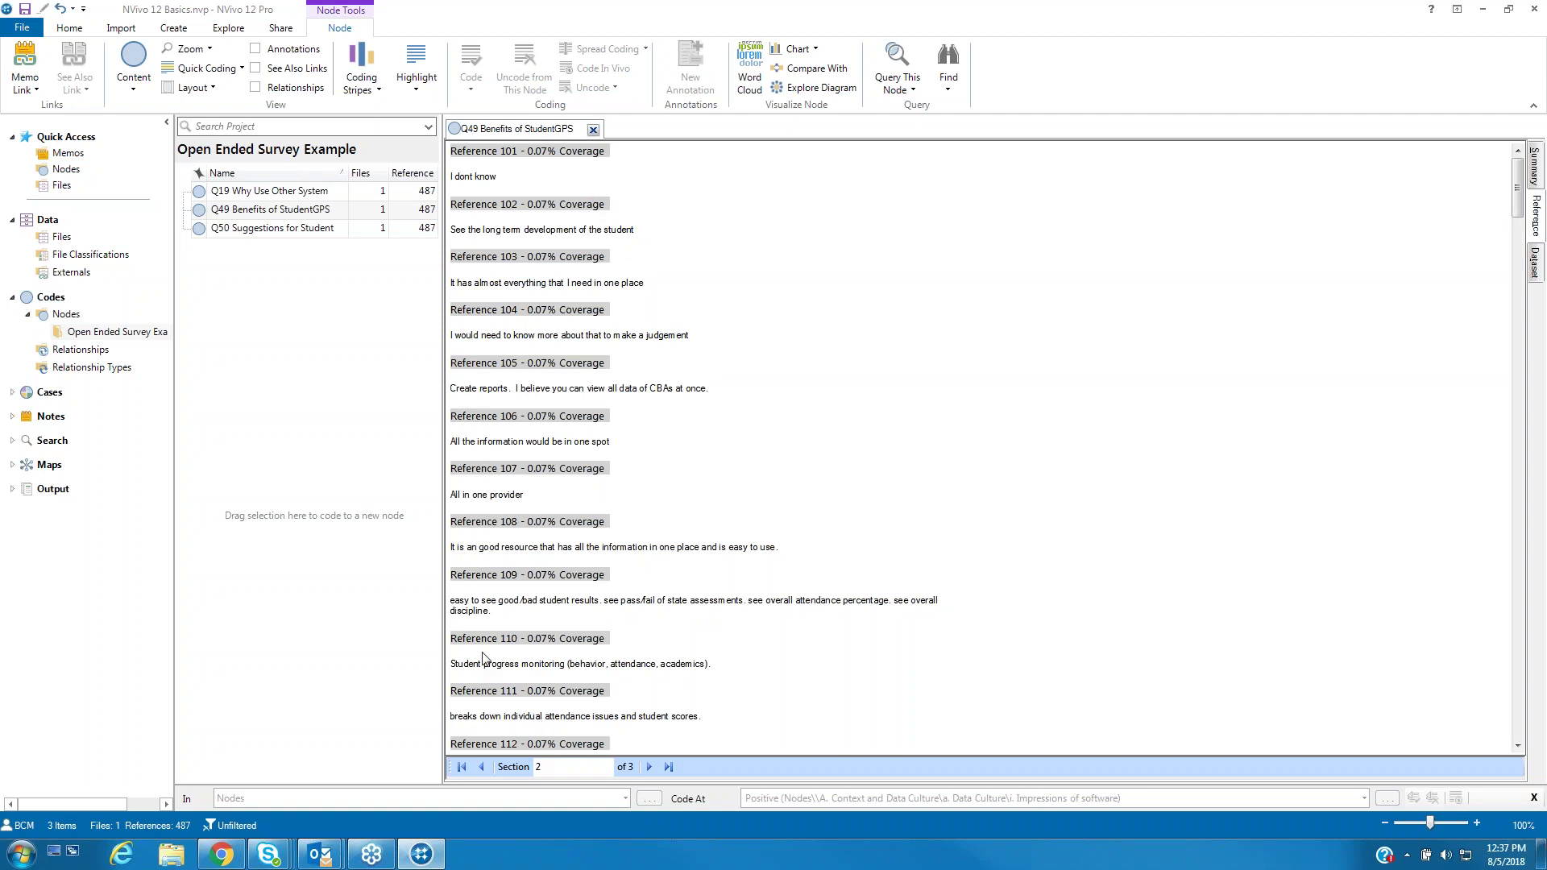
left_click(481, 767)
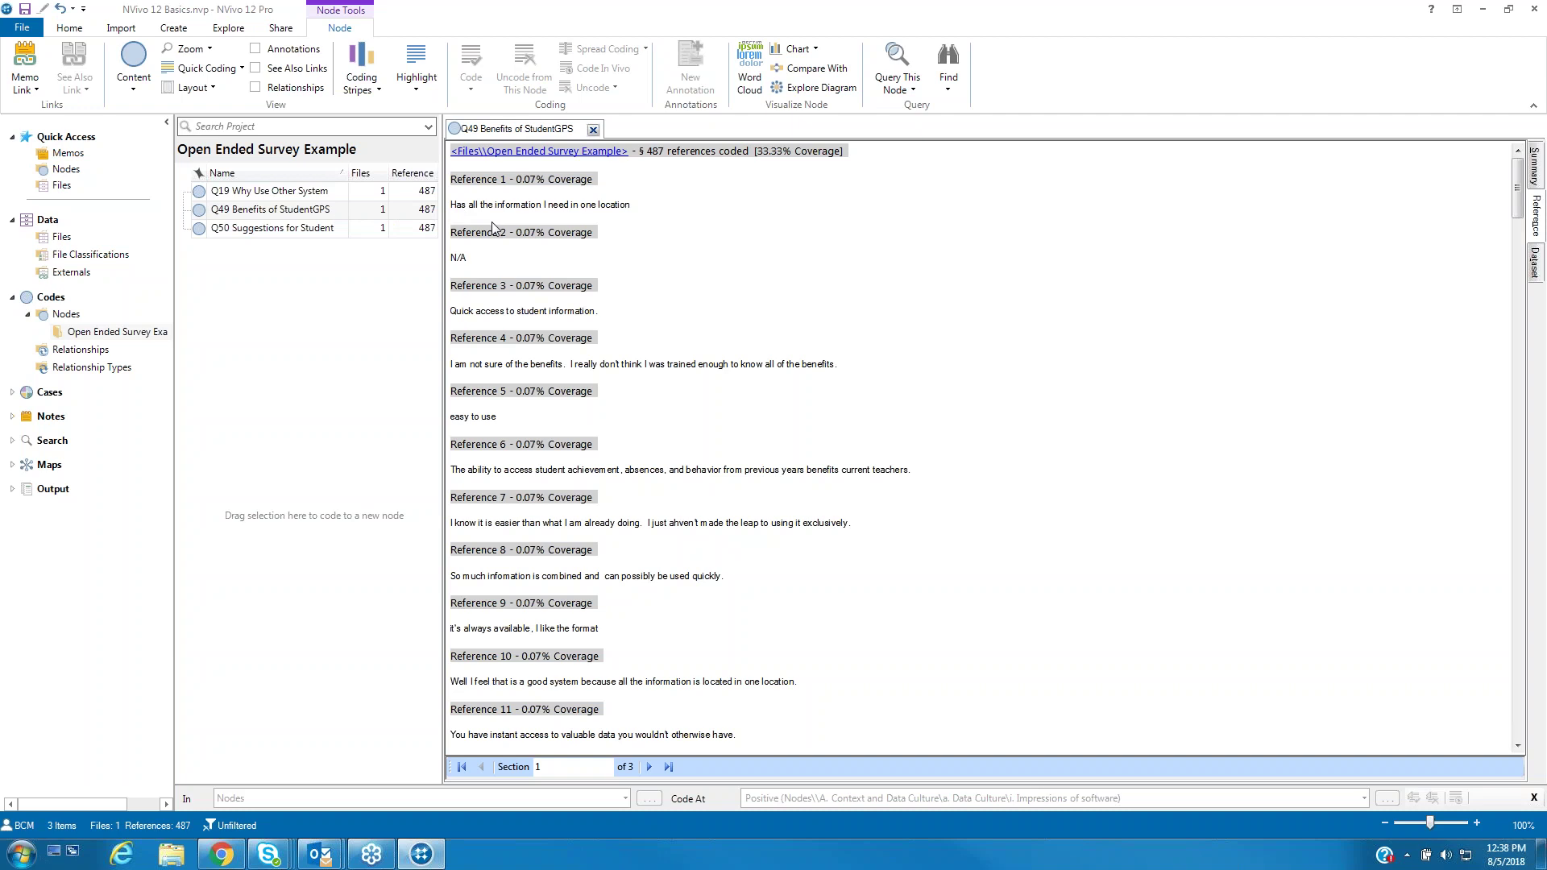
Create a child node named Responses under the Q49 Benefits of StudentGPS node.
right_click(299, 216)
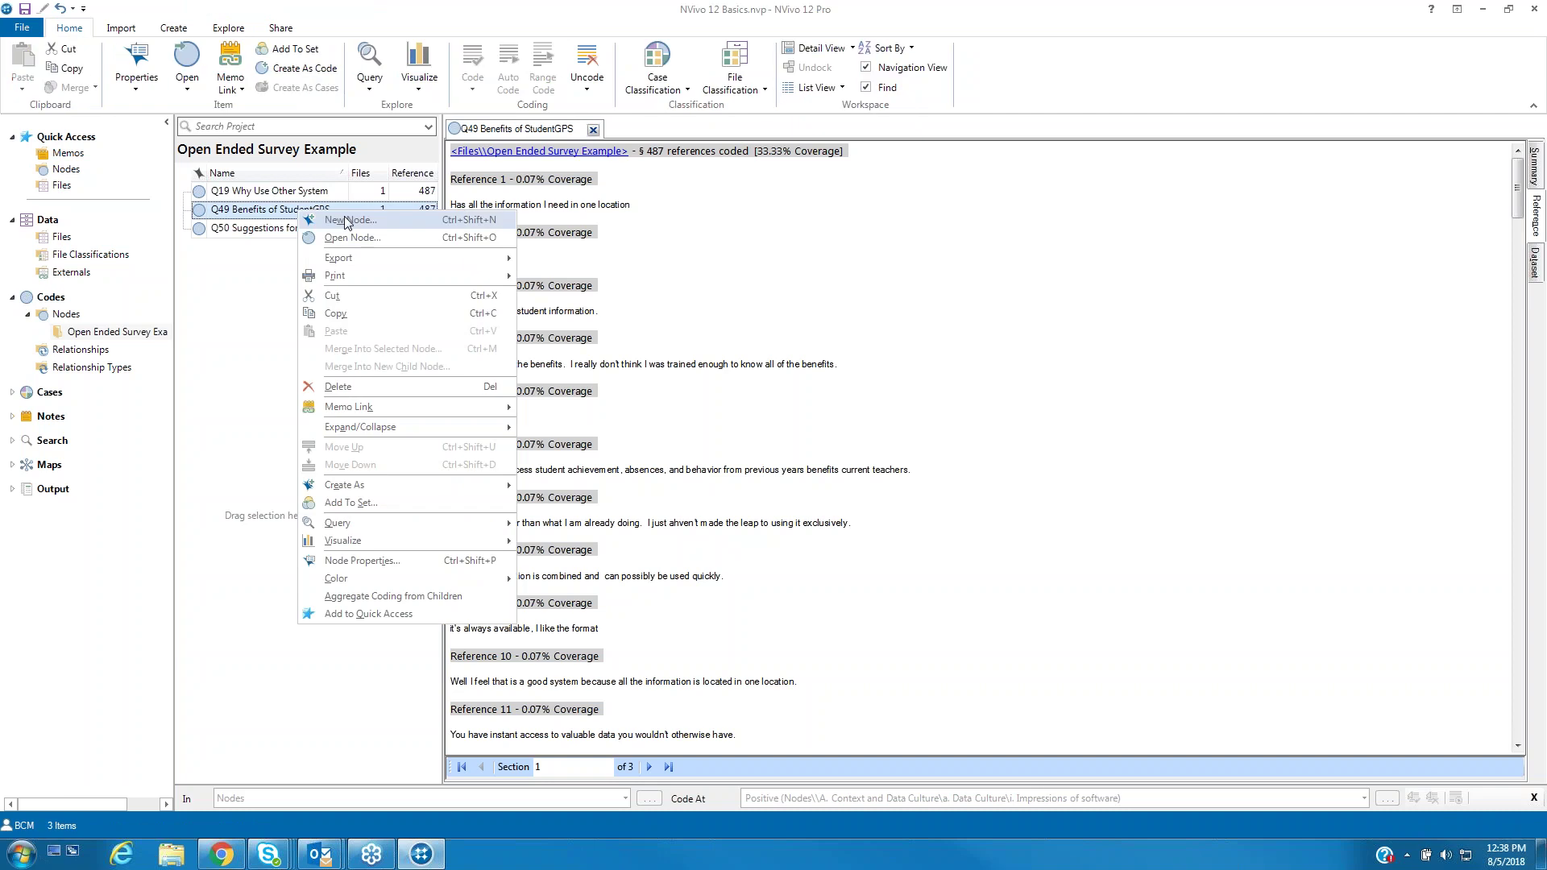
left_click(348, 220)
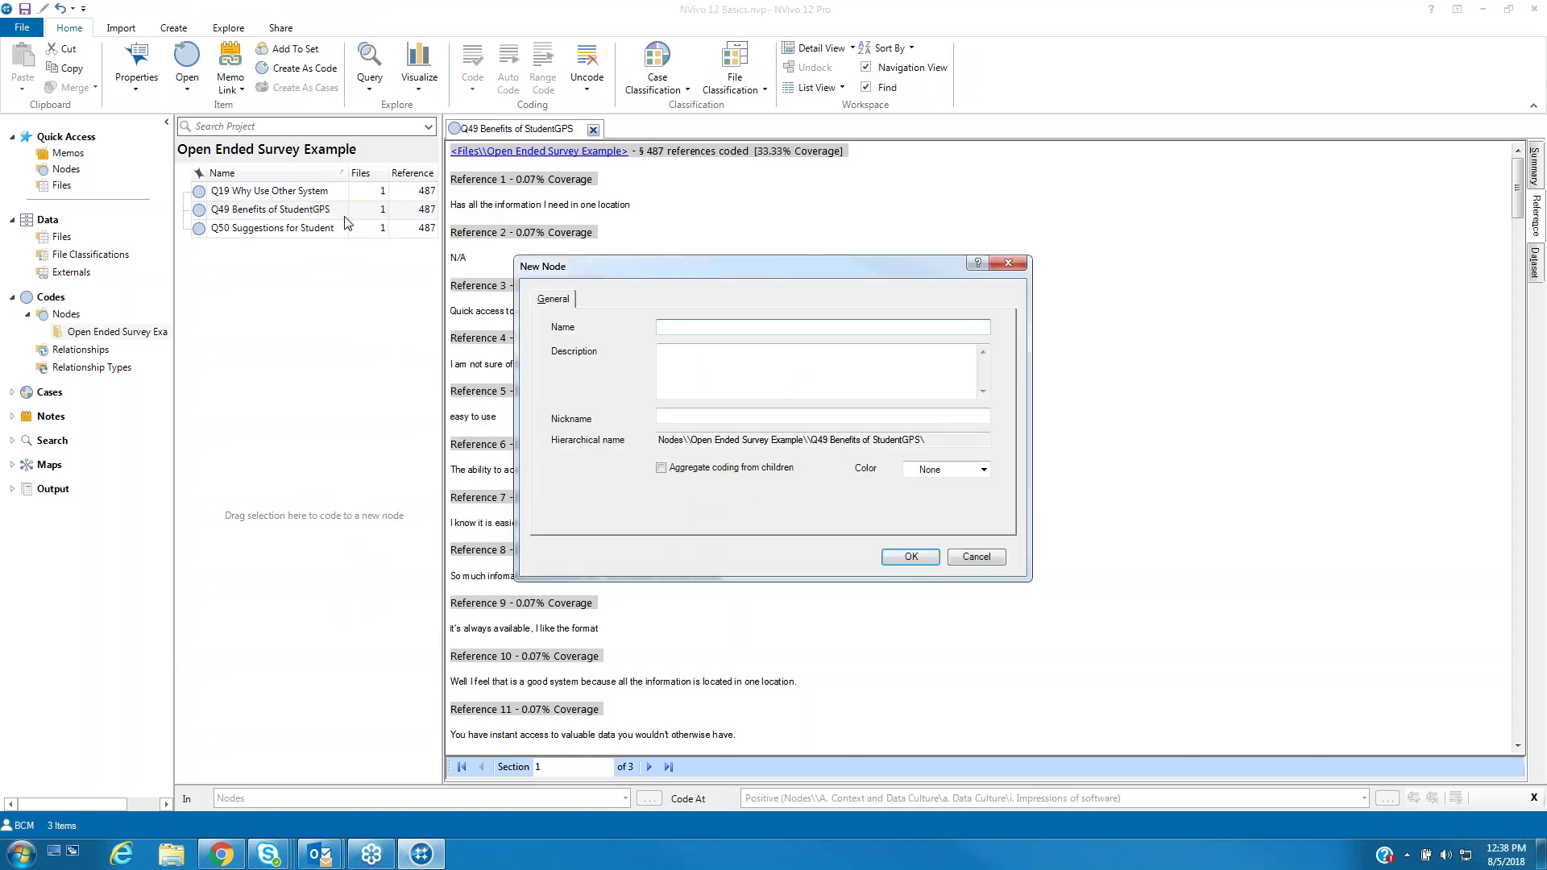
type("Responses")
key("Return")
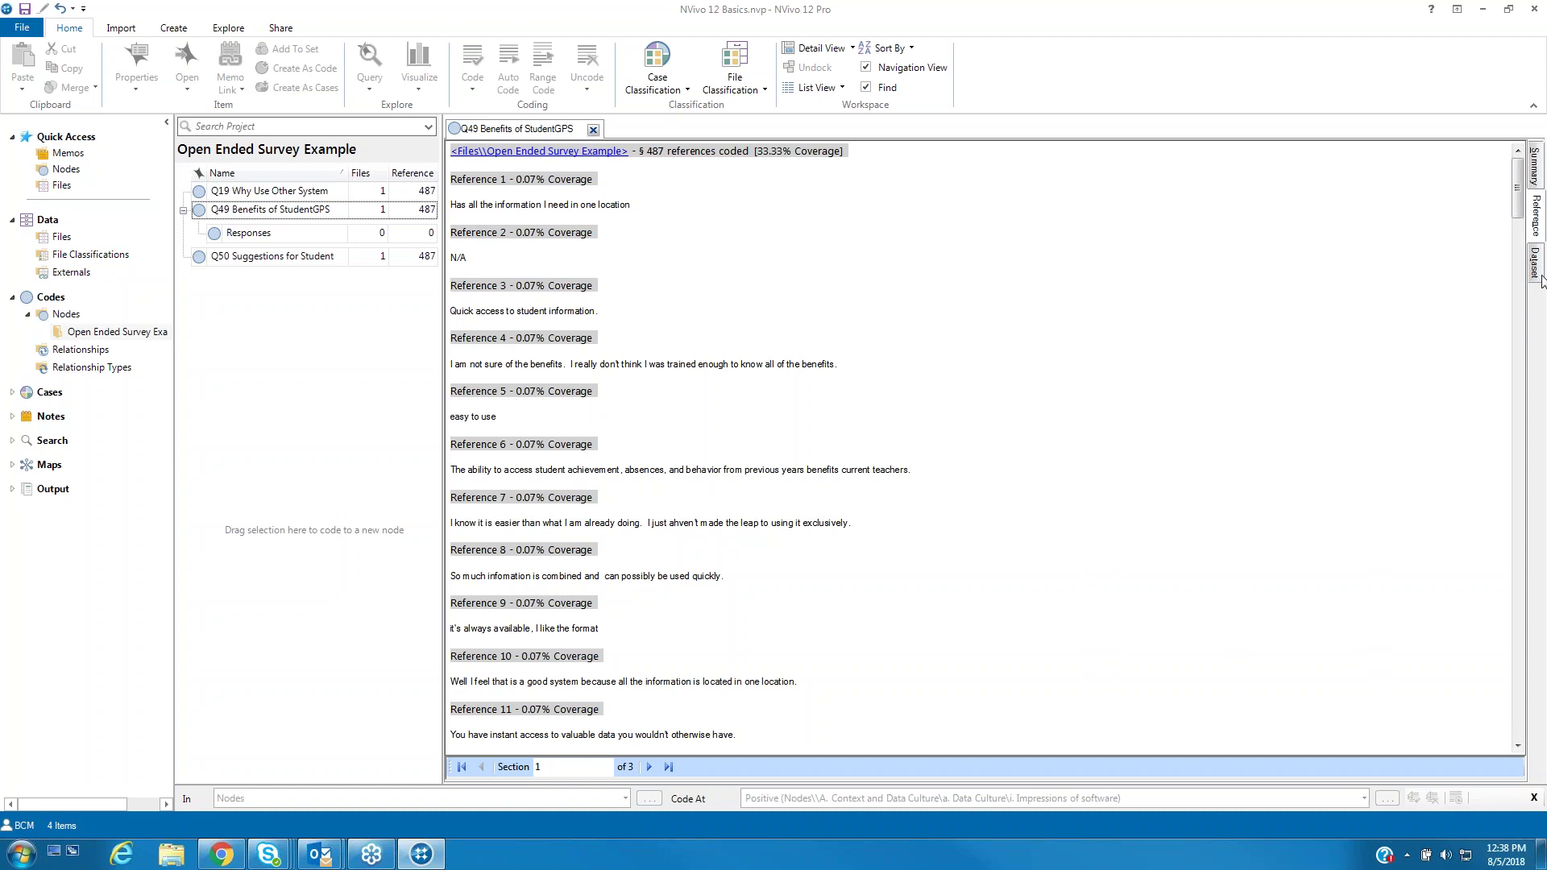
Show the Q49 Benefits of StudentGPS node in its Dataset view and select all of the answered rows.
left_click(1541, 280)
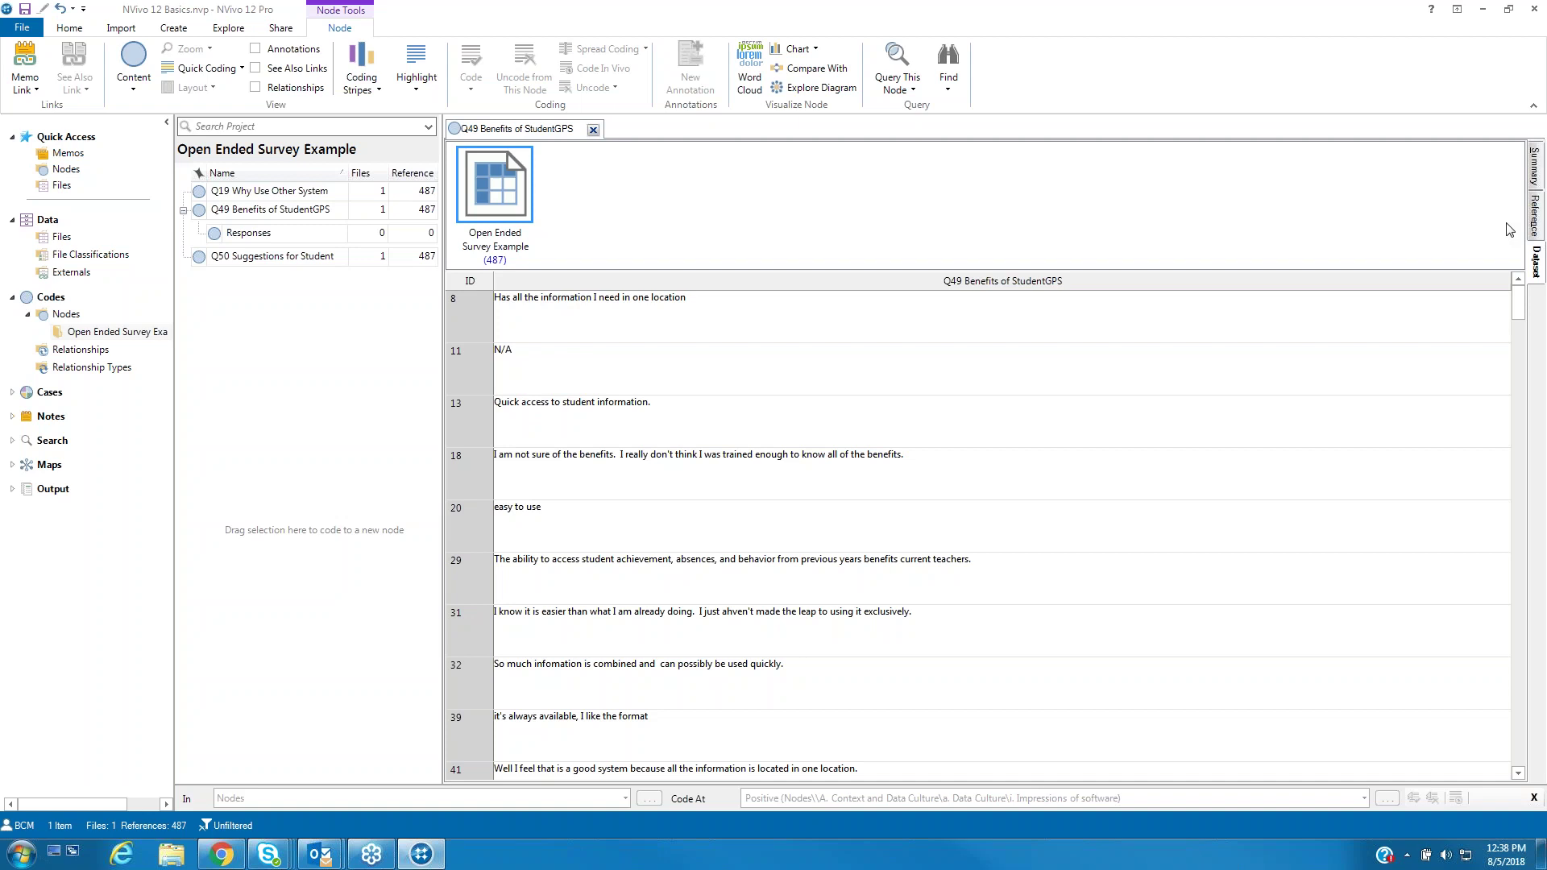
left_click(1534, 233)
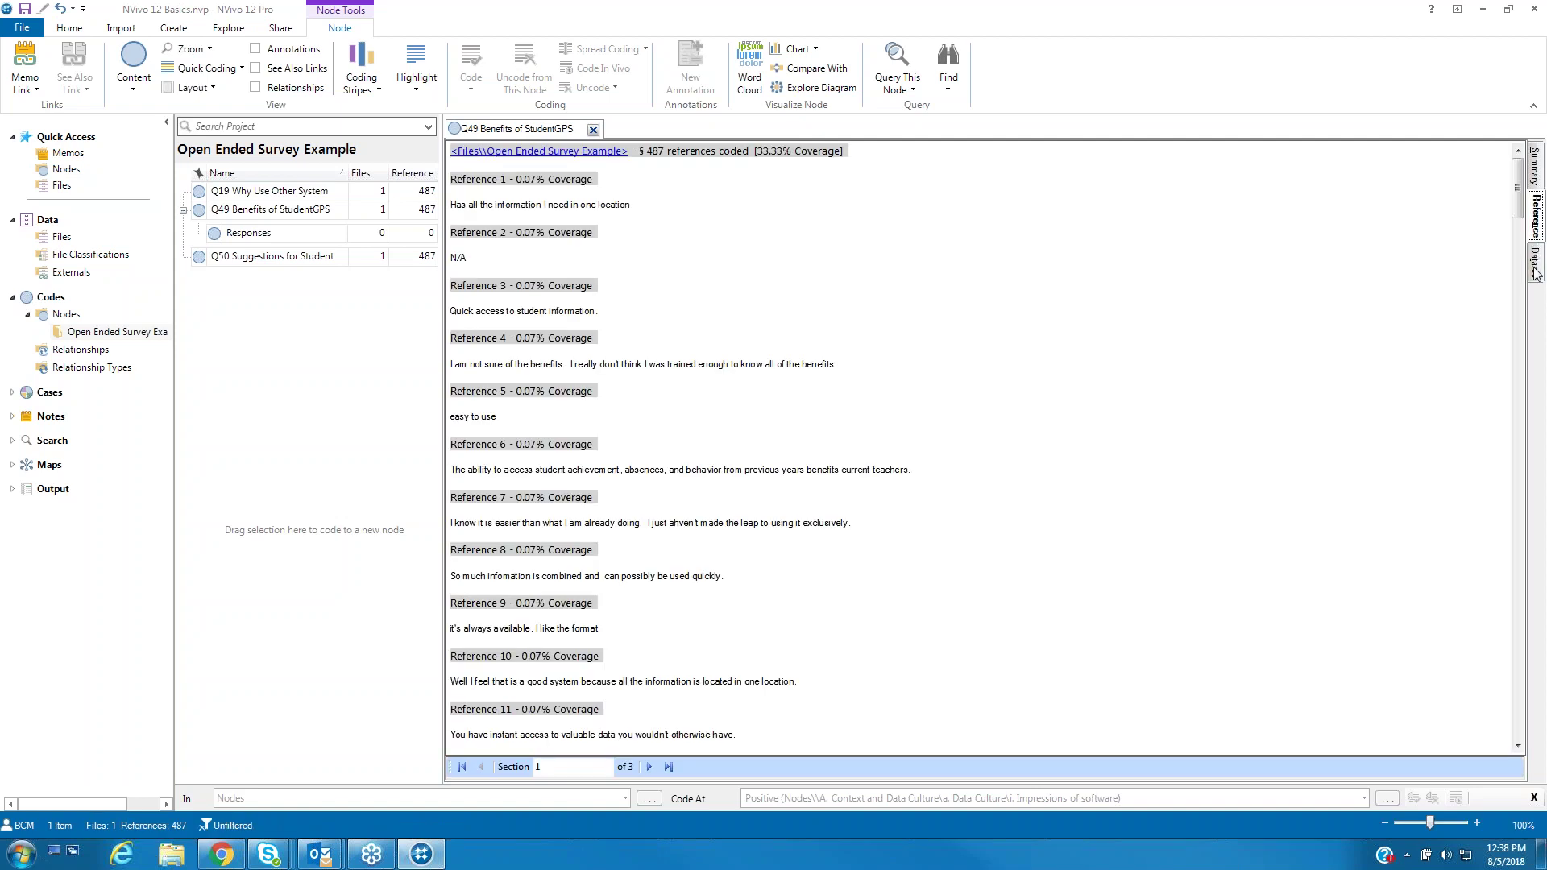
left_click(1534, 267)
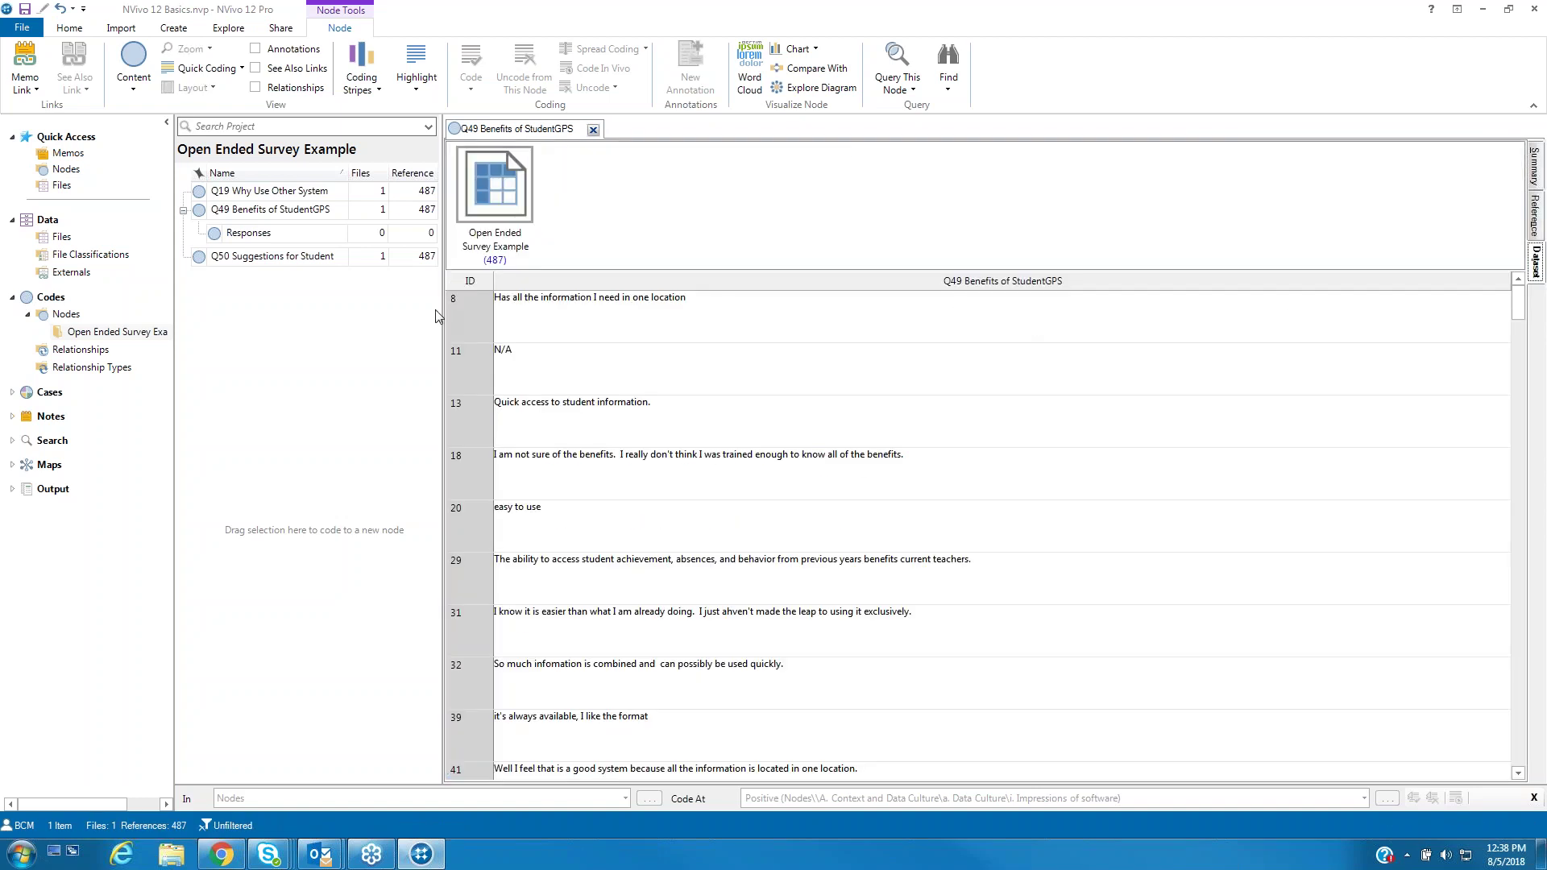
left_click(479, 310)
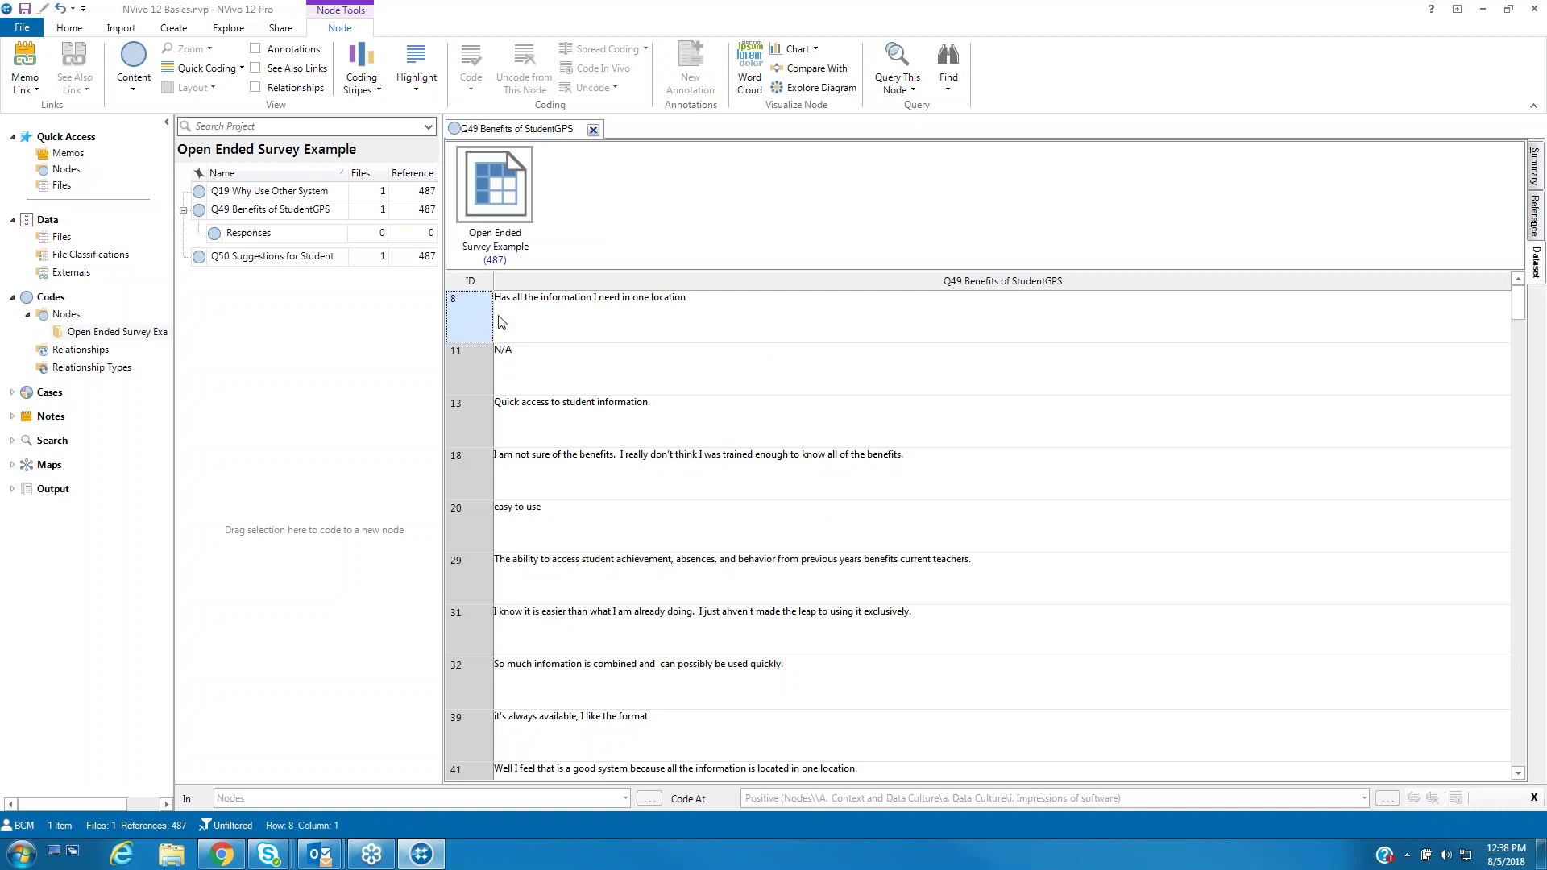
key("Right")
left_click(473, 308)
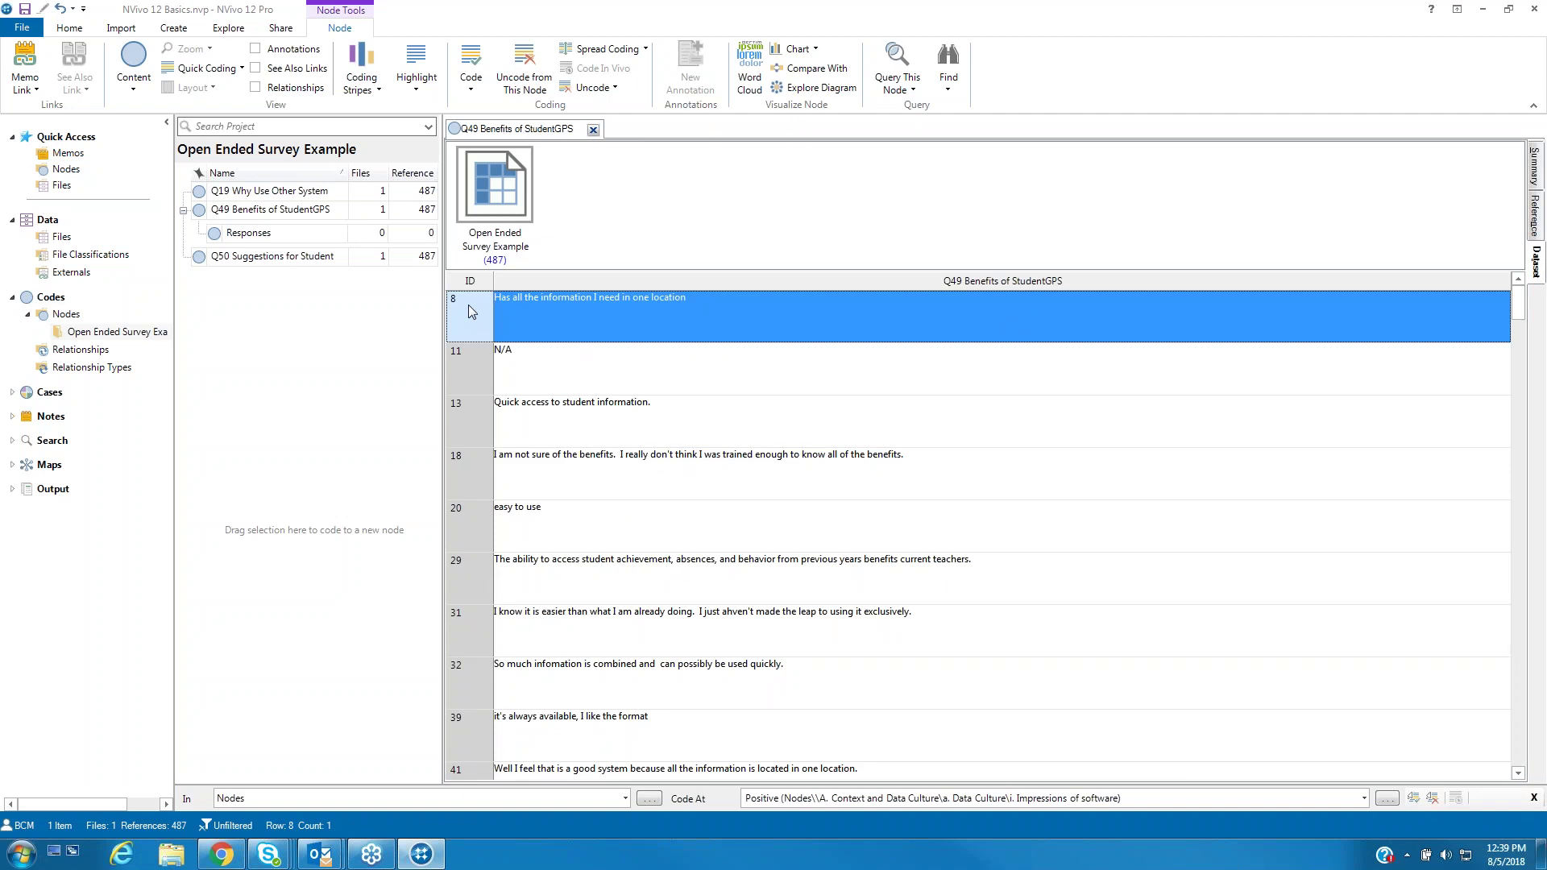
right_click(468, 305)
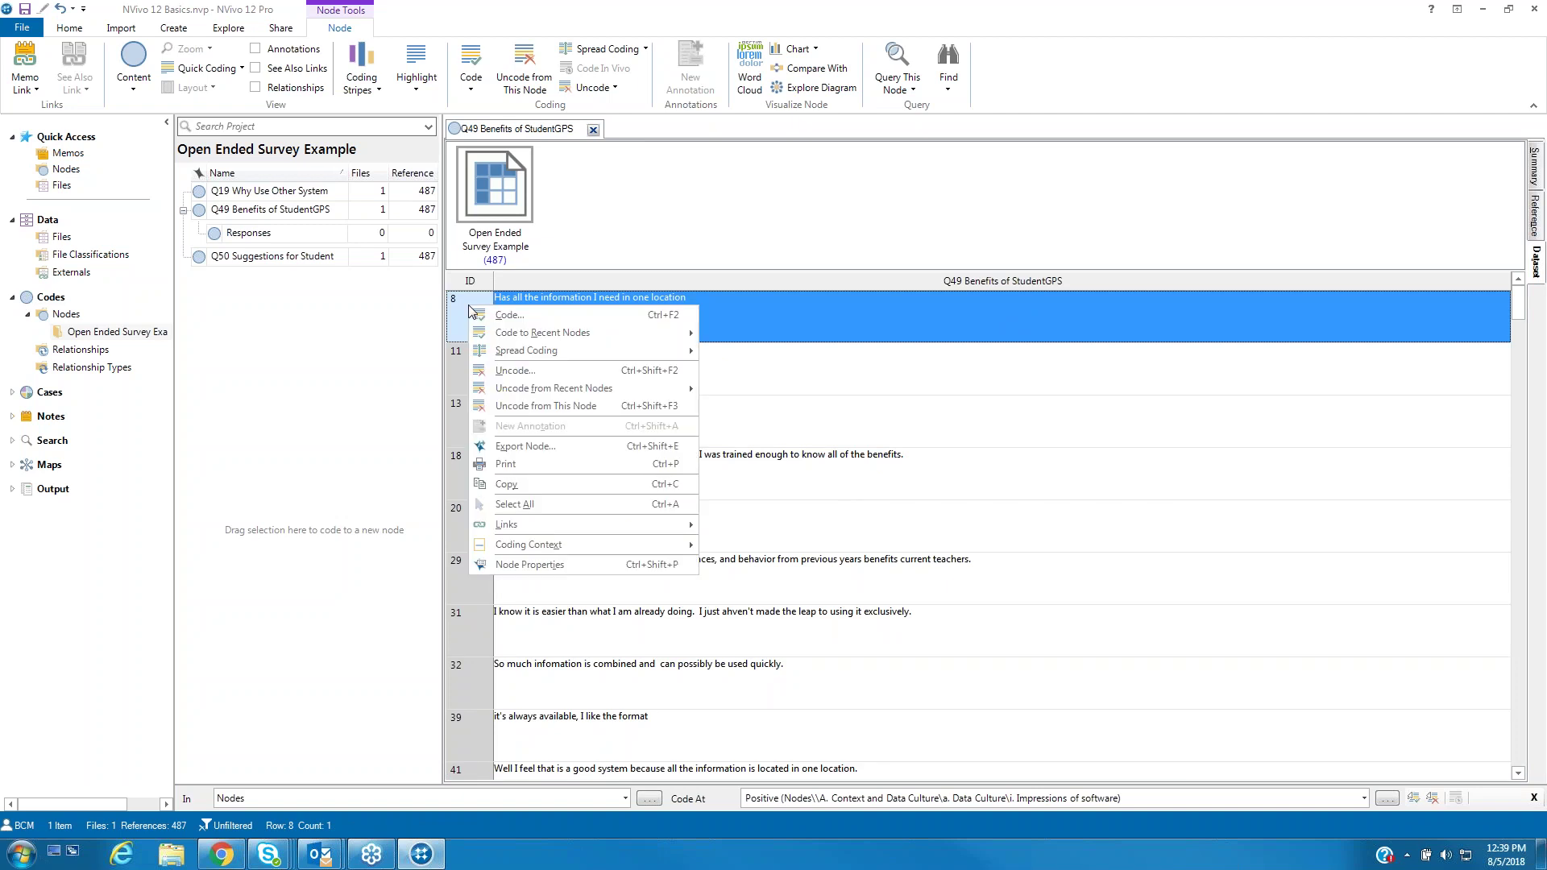
left_click(516, 504)
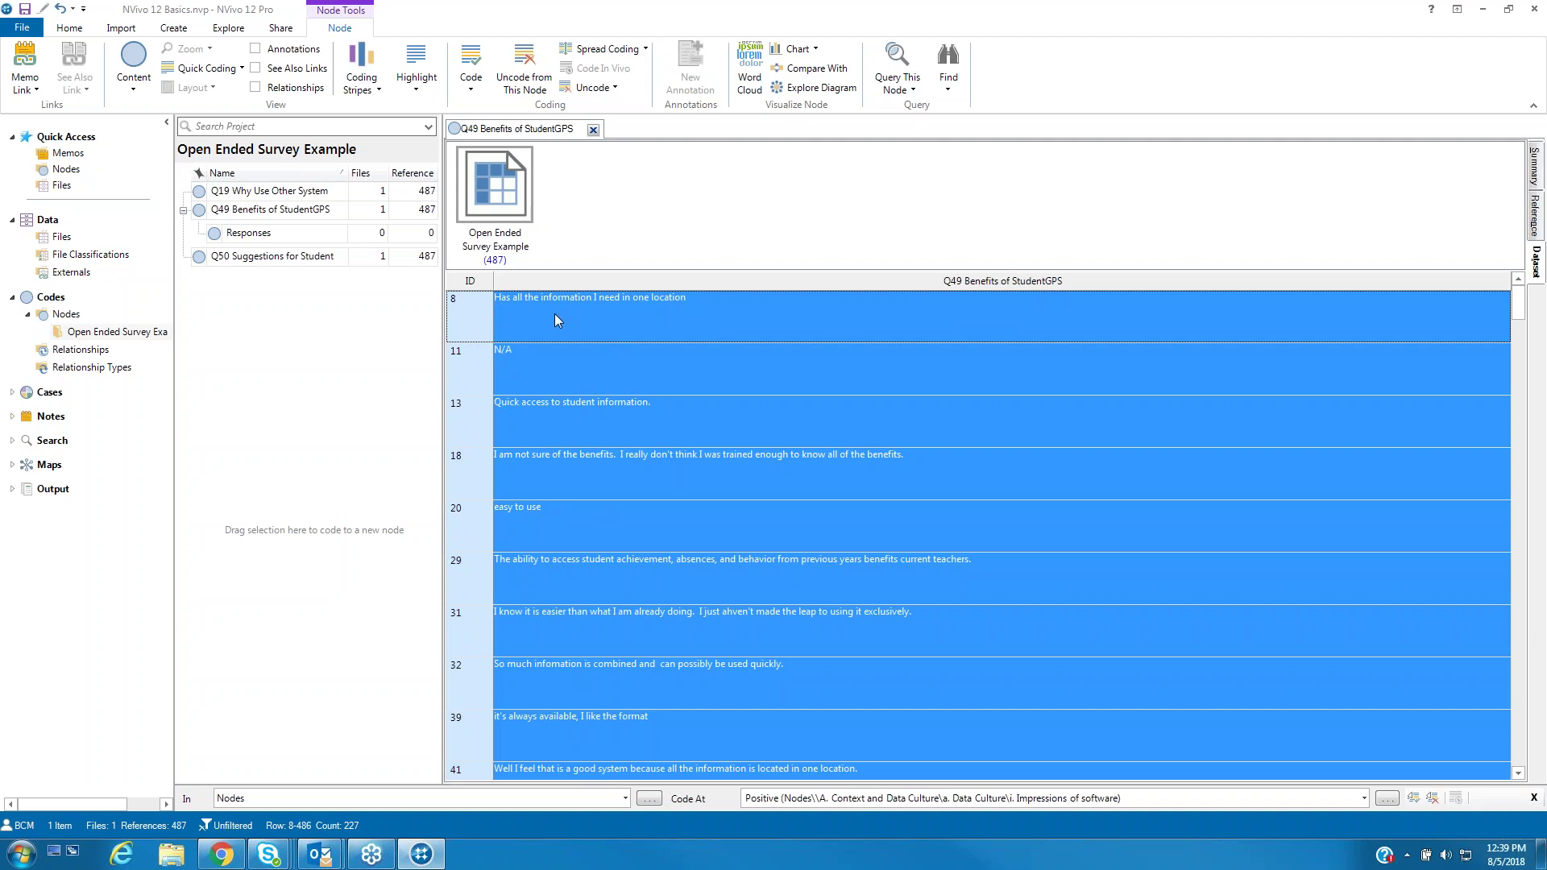
Code the selected rows at the Responses node under Q49 Benefits of StudentGPS in the Open Ended Survey Example folder.
right_click(514, 321)
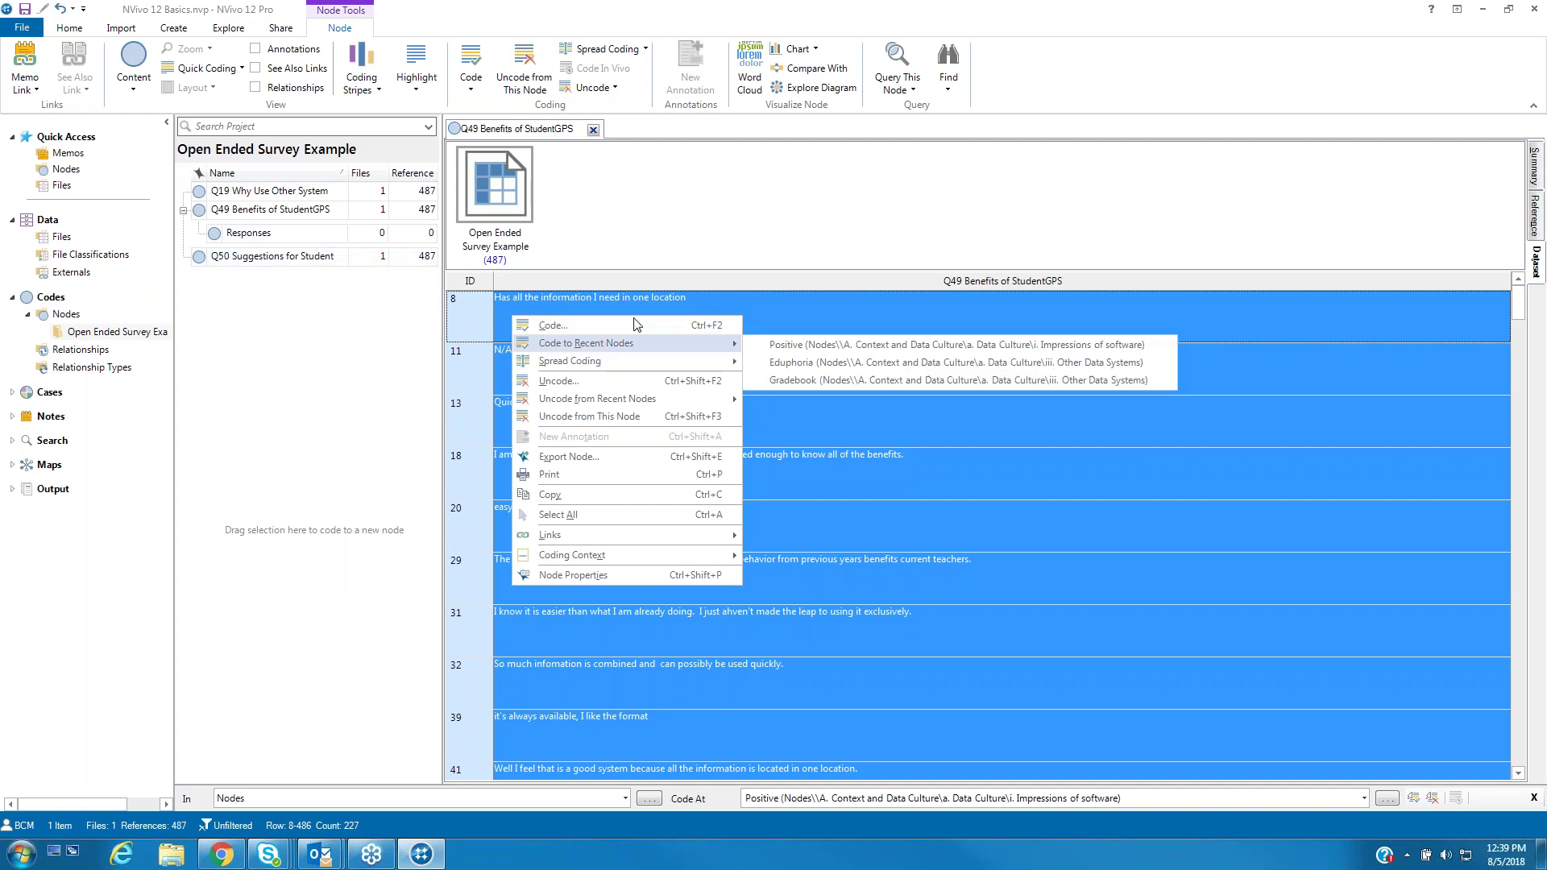
left_click(568, 327)
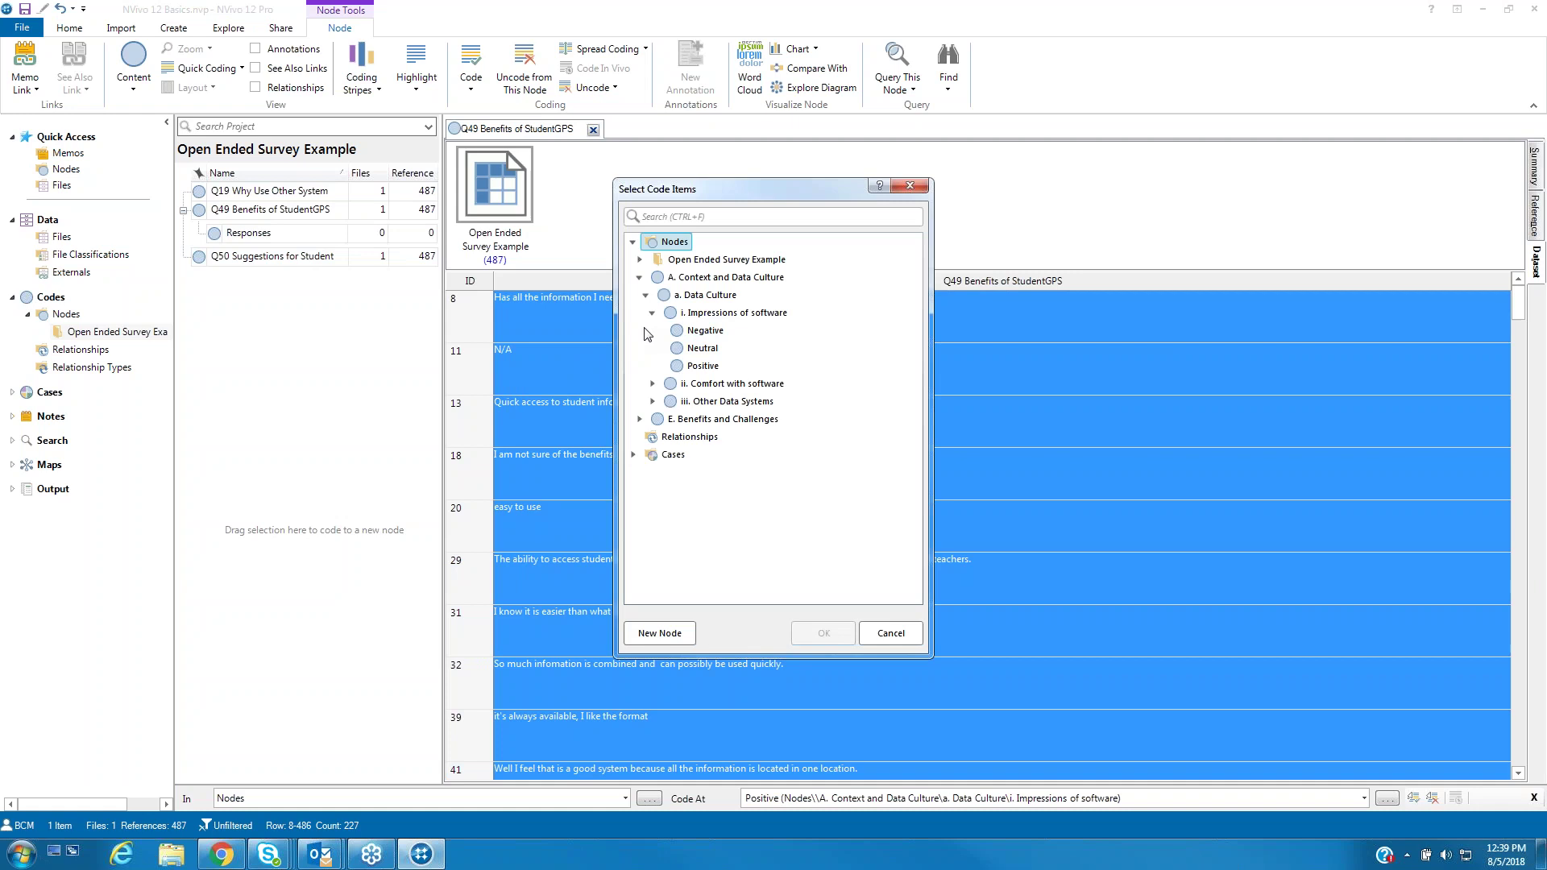
left_click(652, 314)
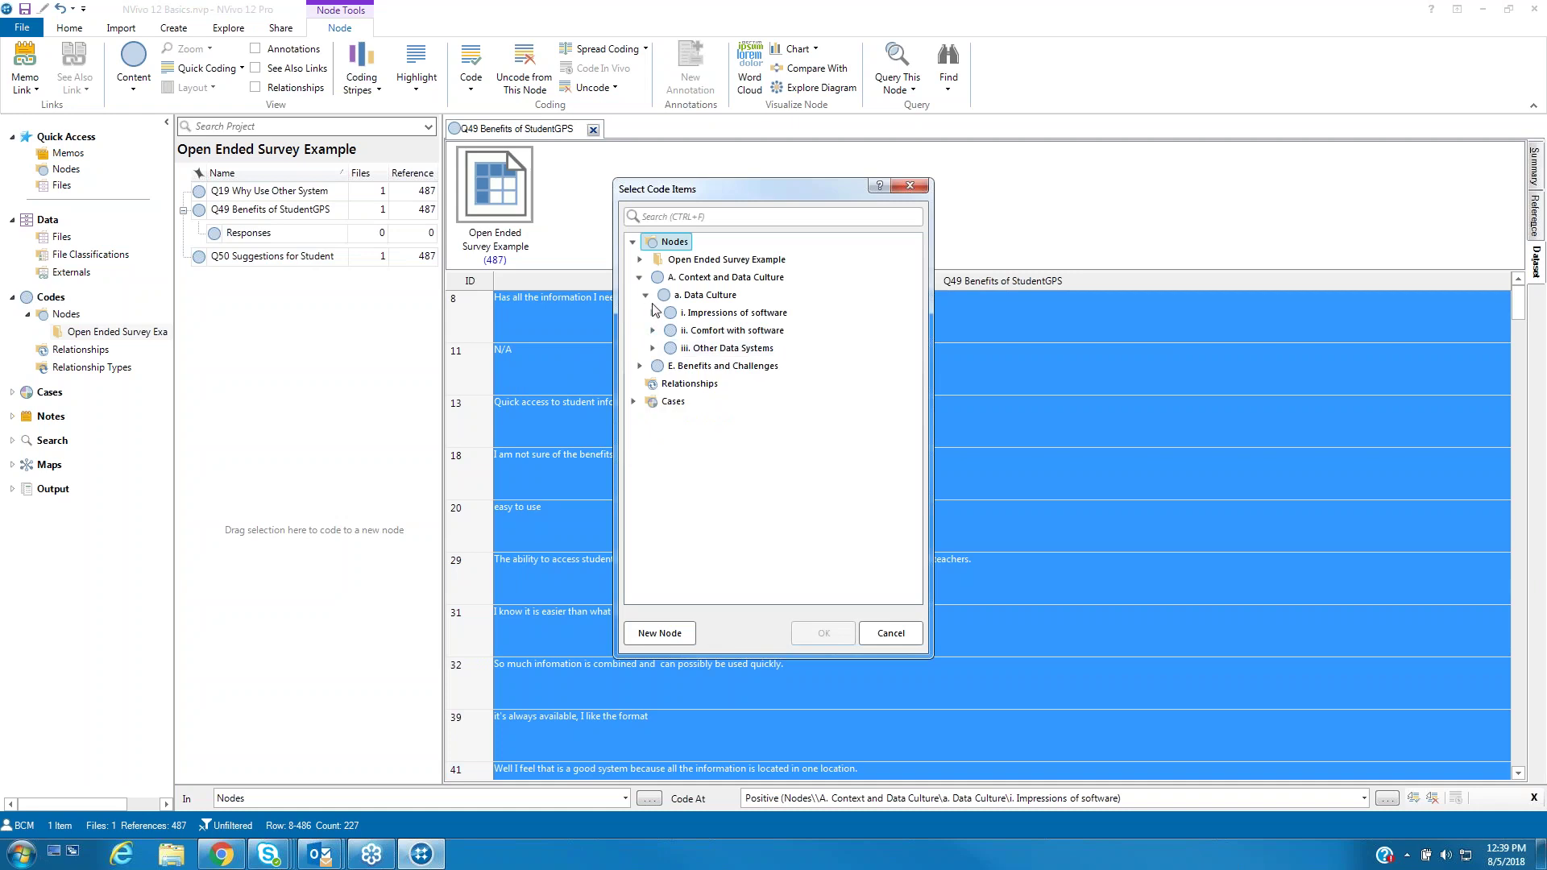
left_click(638, 278)
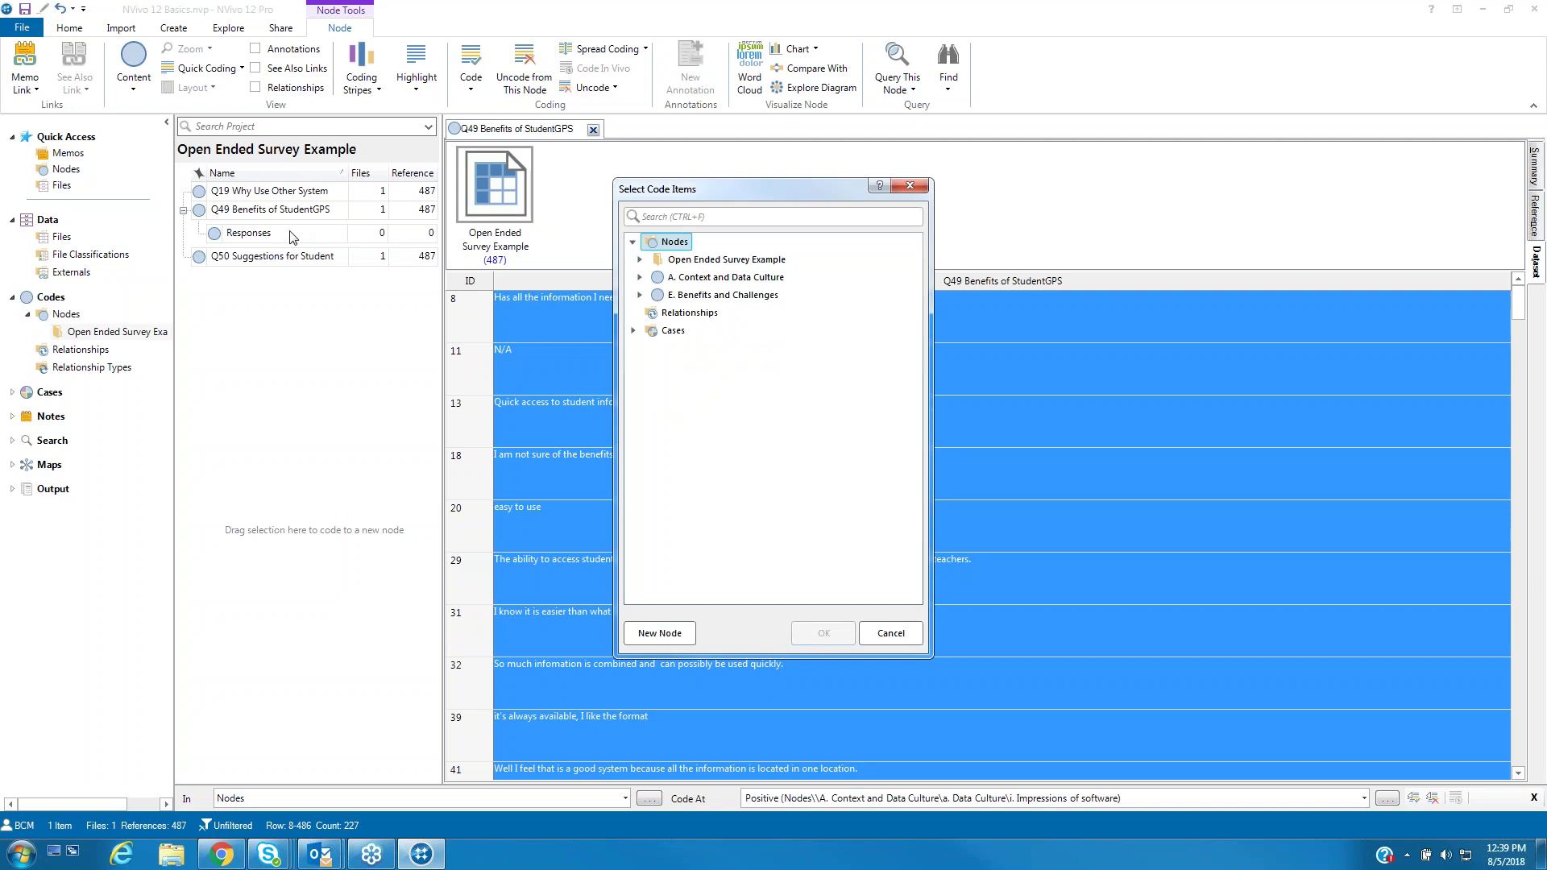
left_click(640, 261)
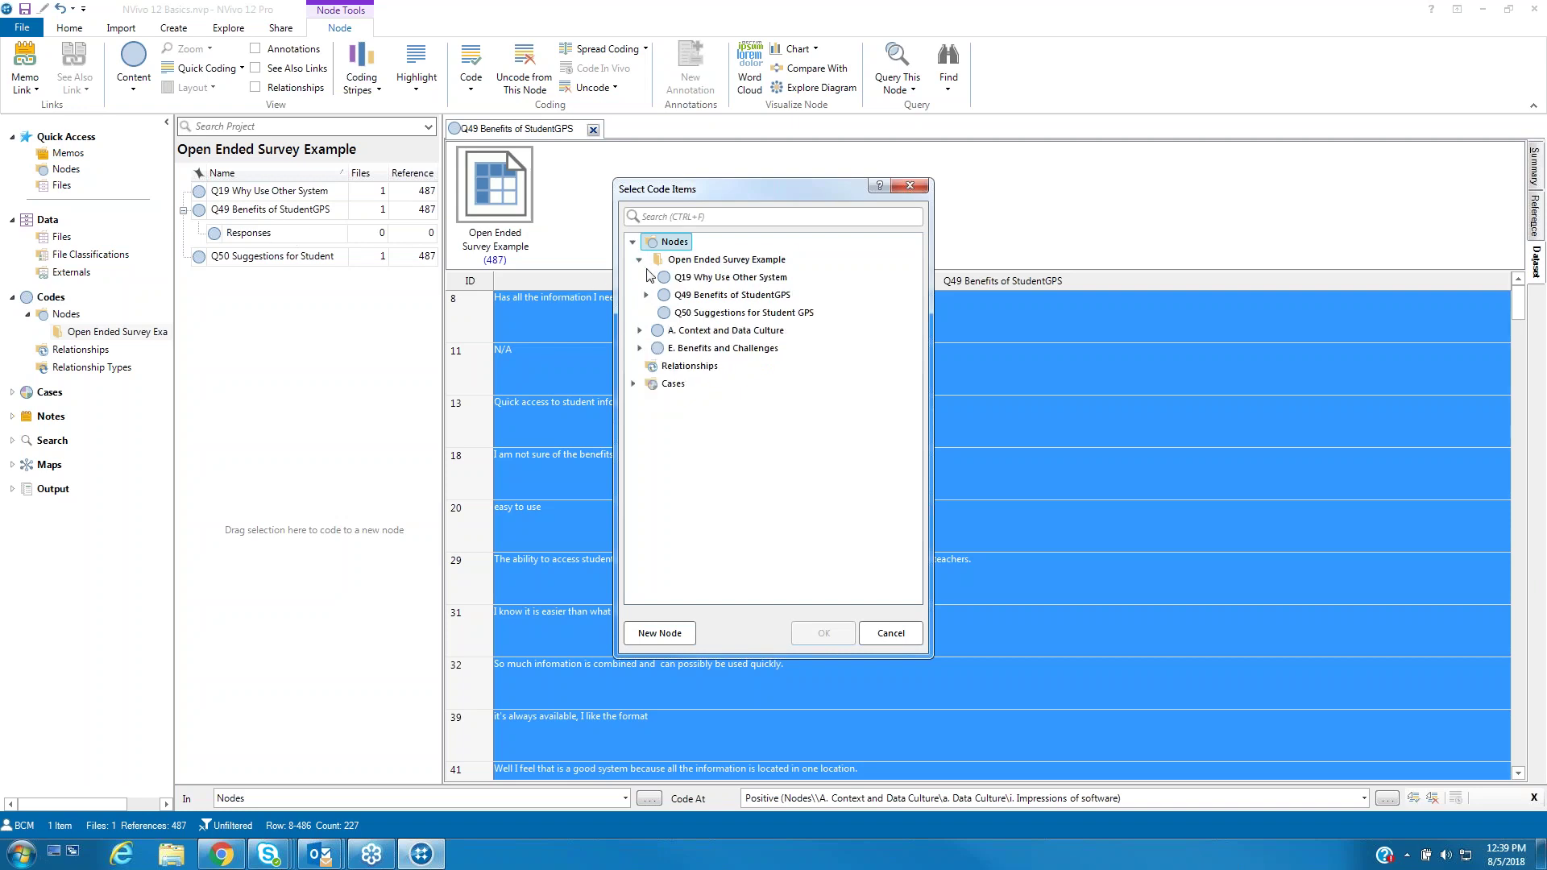
left_click(646, 295)
left_click(699, 312)
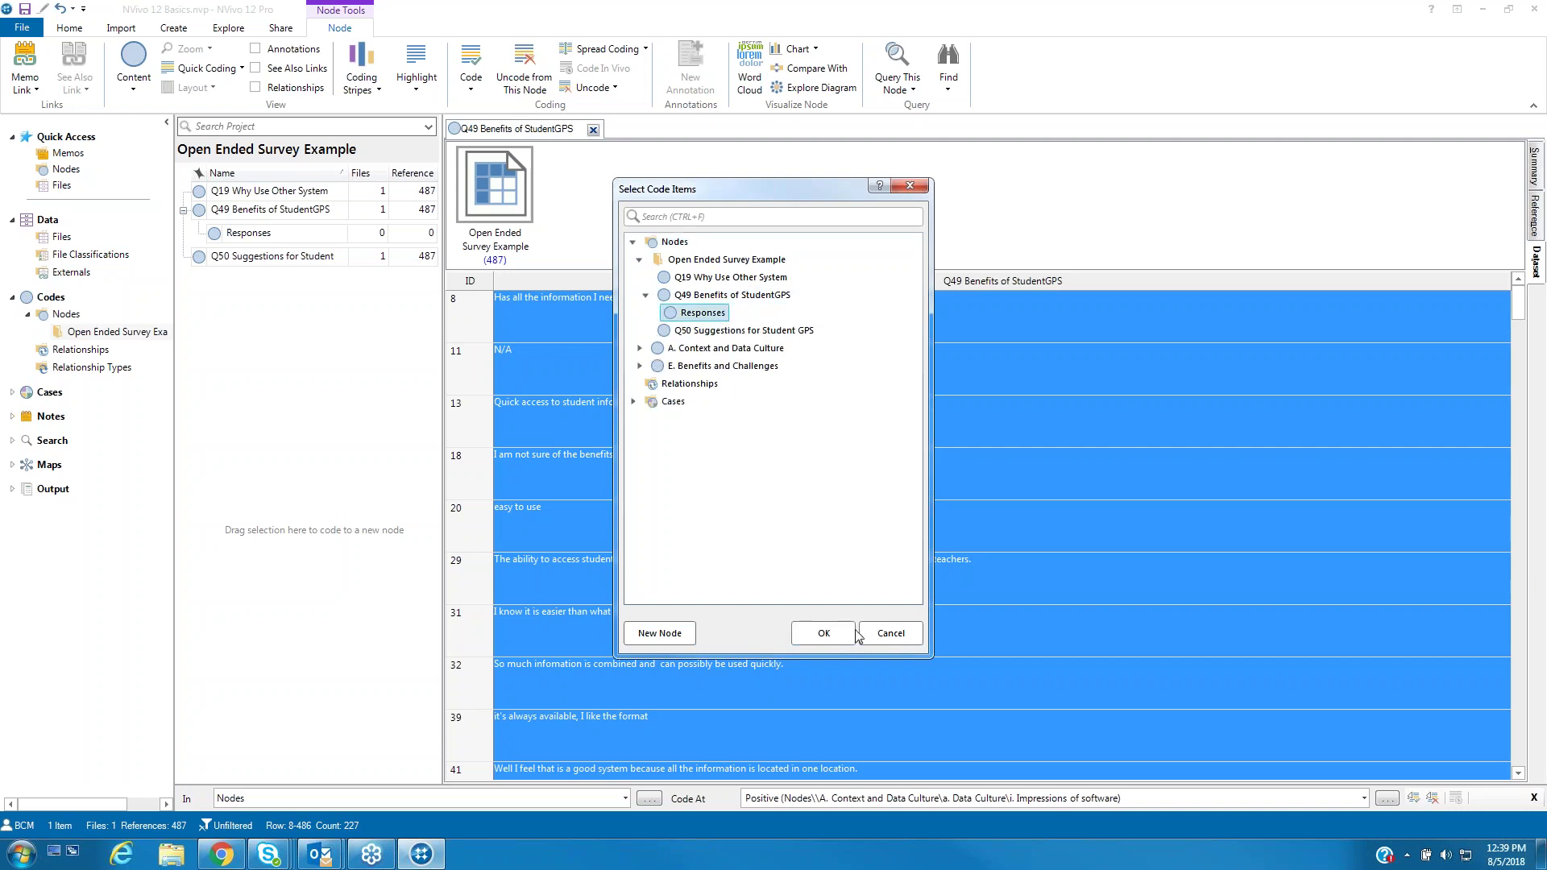
left_click(823, 634)
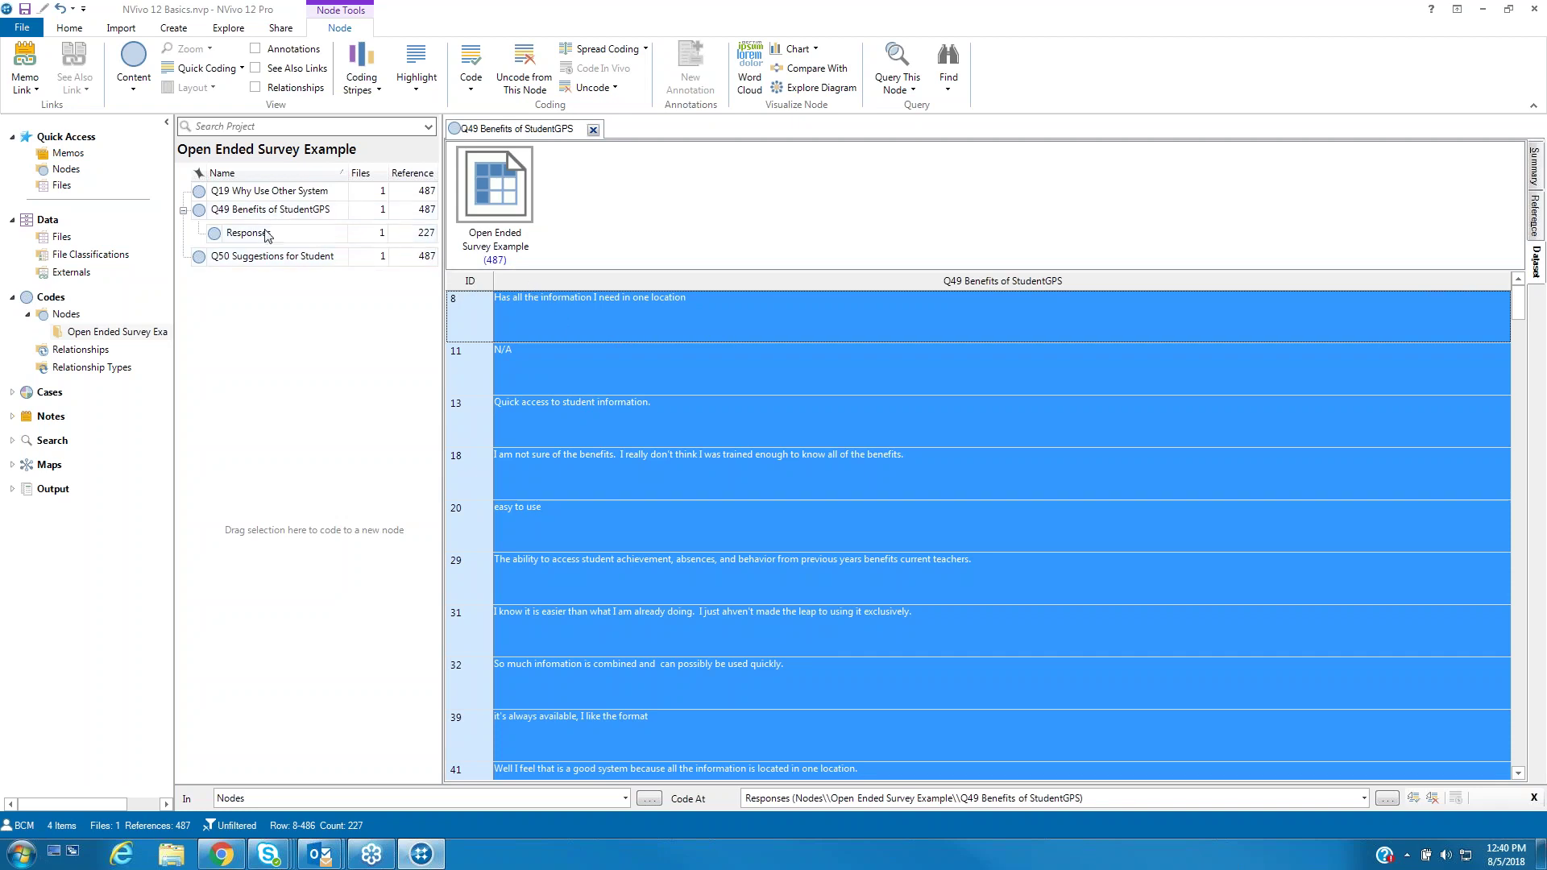
Create a child node named One stop shop under Responses and code the Reference 1 answer at it from the Reference view.
left_click(1537, 229)
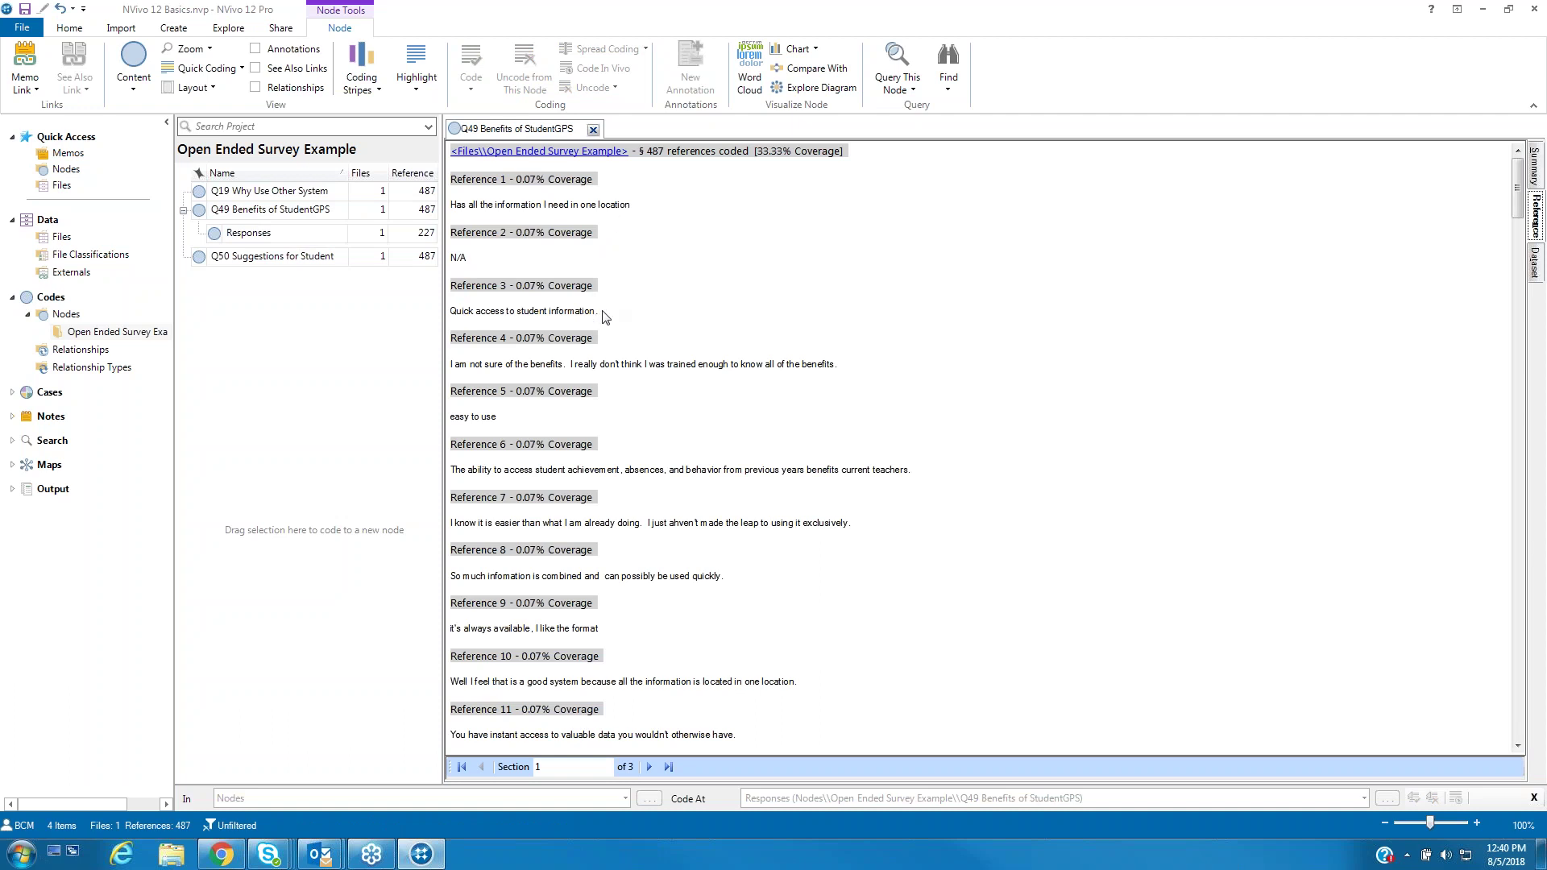
mouse_move(620, 319)
left_mouse_down()
mouse_move(450, 314)
mouse_move(615, 317)
left_mouse_up()
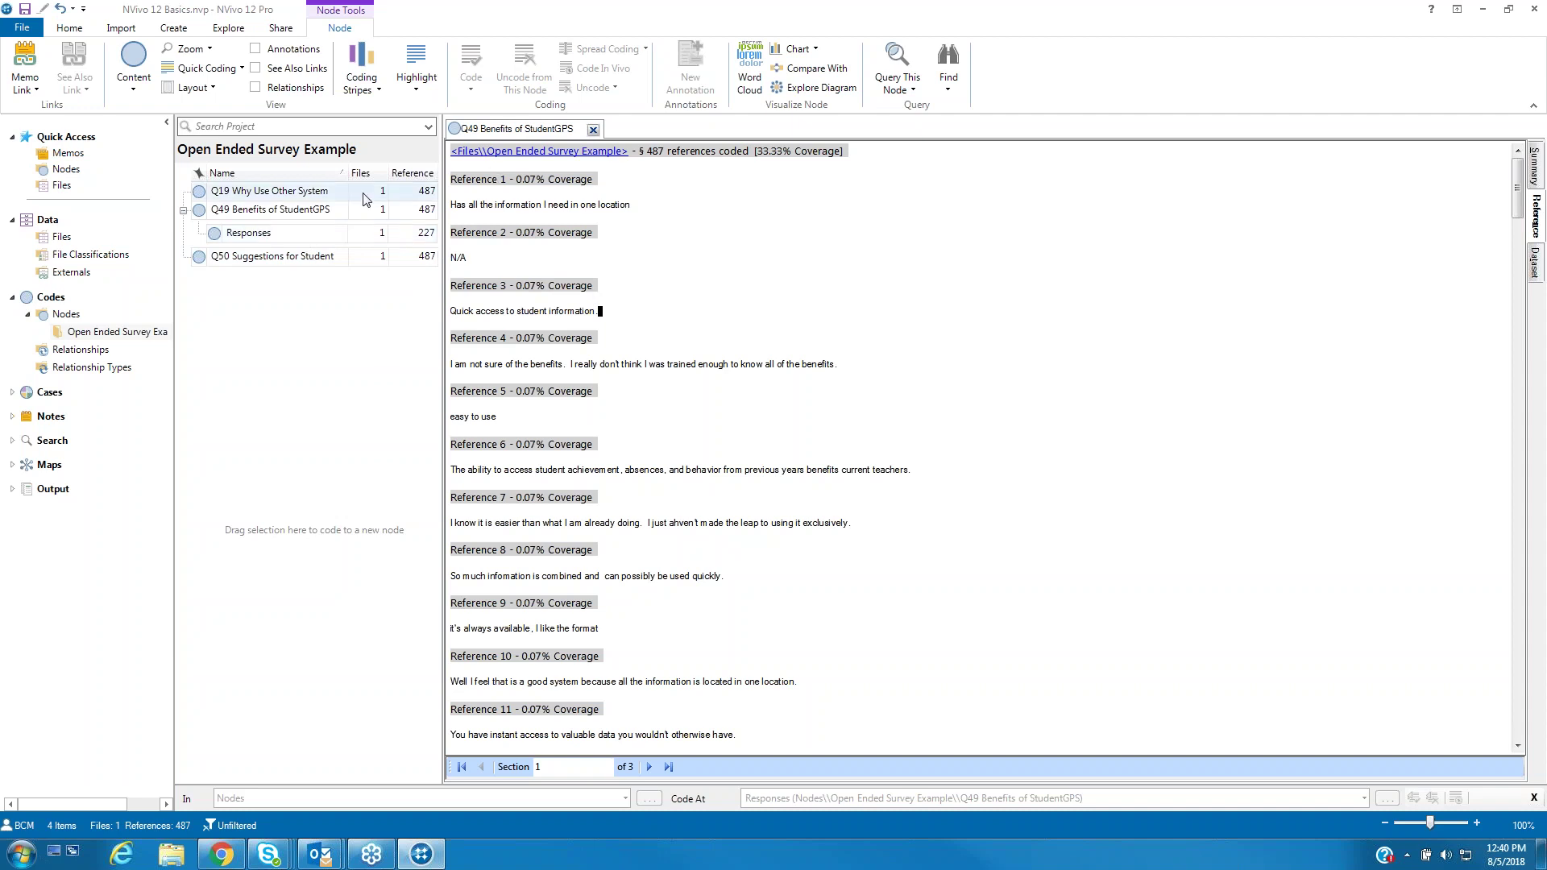
right_click(258, 240)
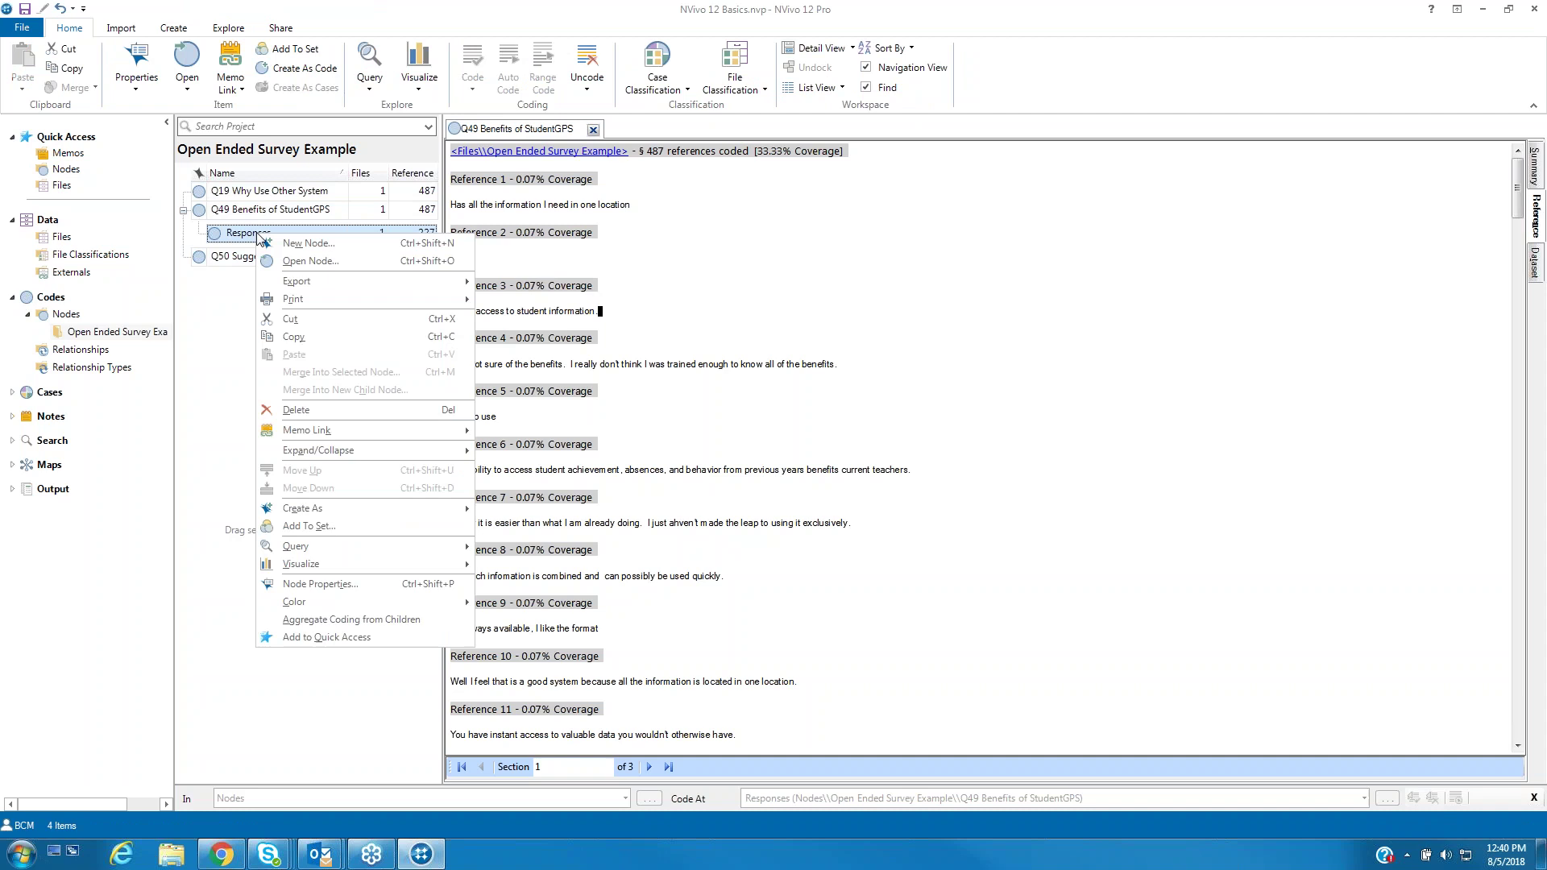
left_click(306, 243)
left_click_drag(638, 267, 591, 264)
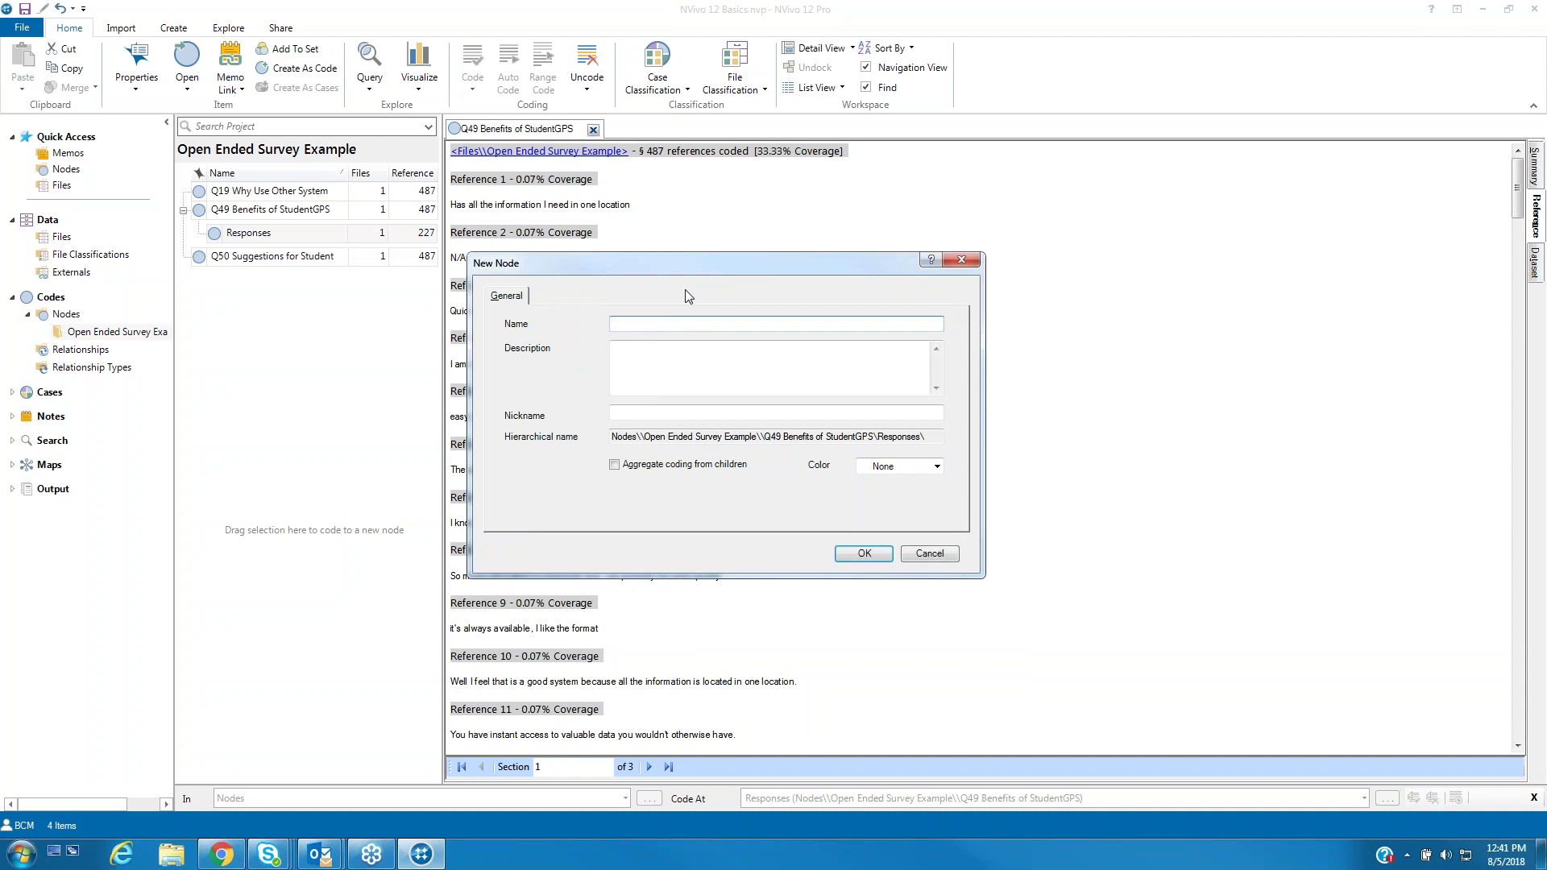
type("One stop shop")
key("Return")
triple_click(536, 212)
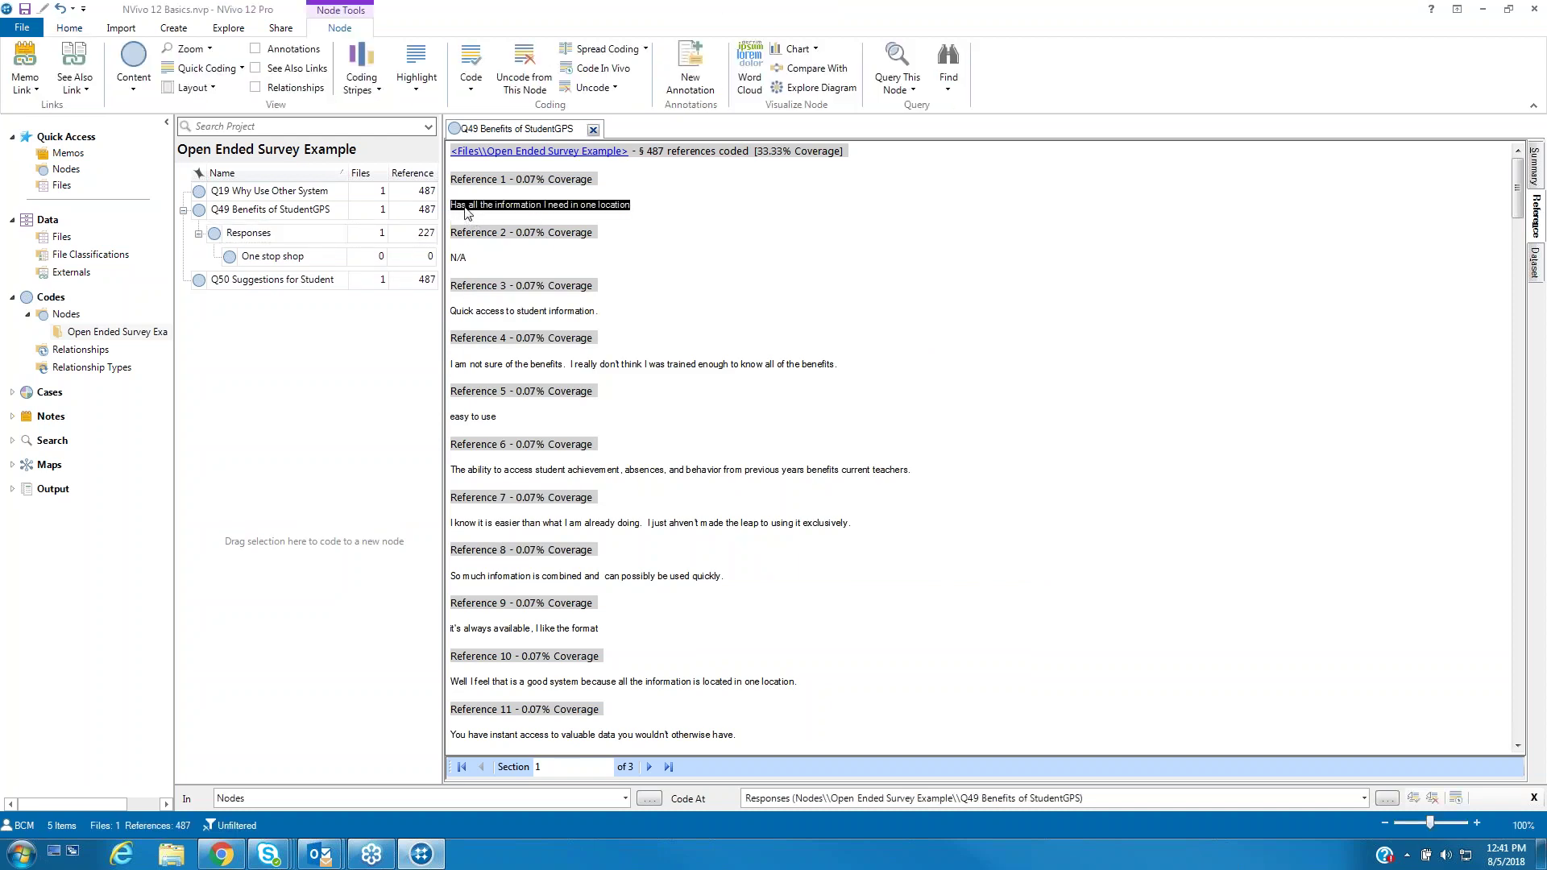
left_click_drag(546, 205, 299, 258)
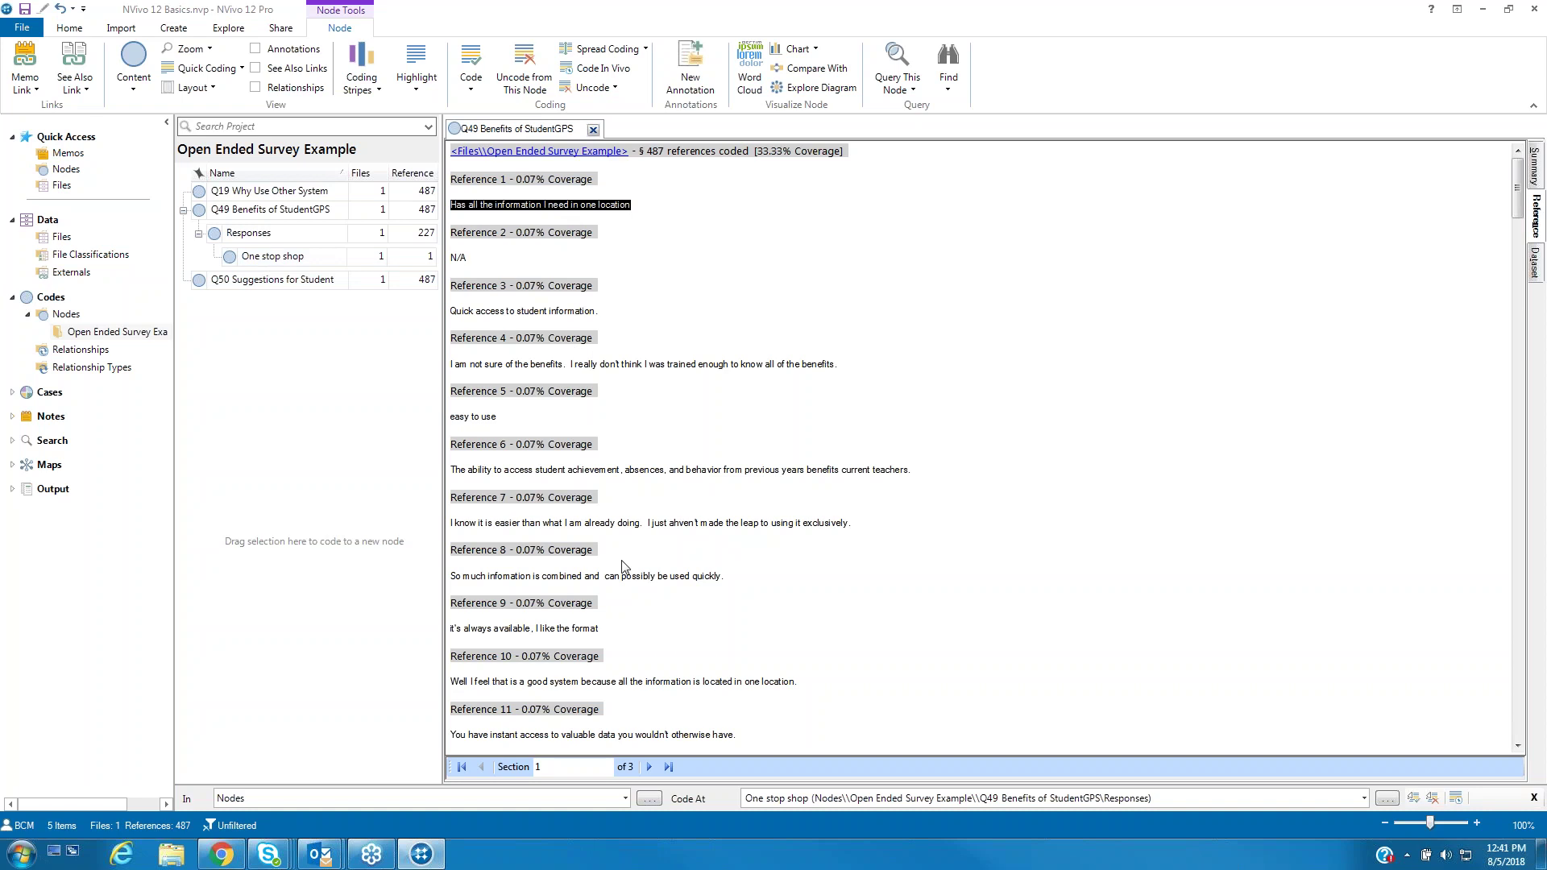
Collapse the Q49 node tree and close the open node, along with collapsing the Codes and Data sections.
left_click(198, 235)
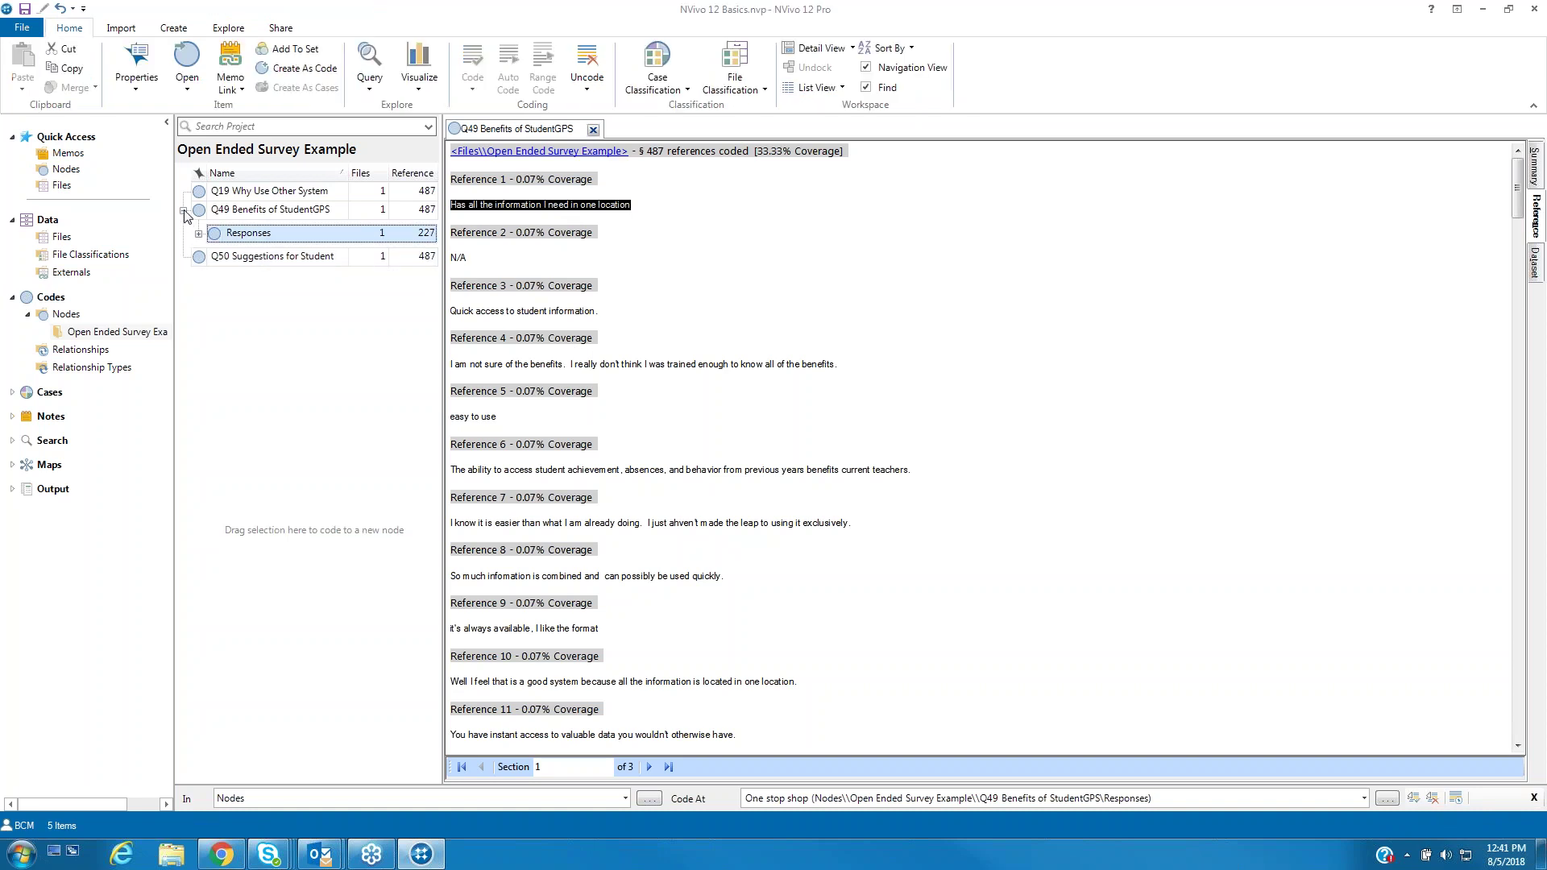
left_click(183, 212)
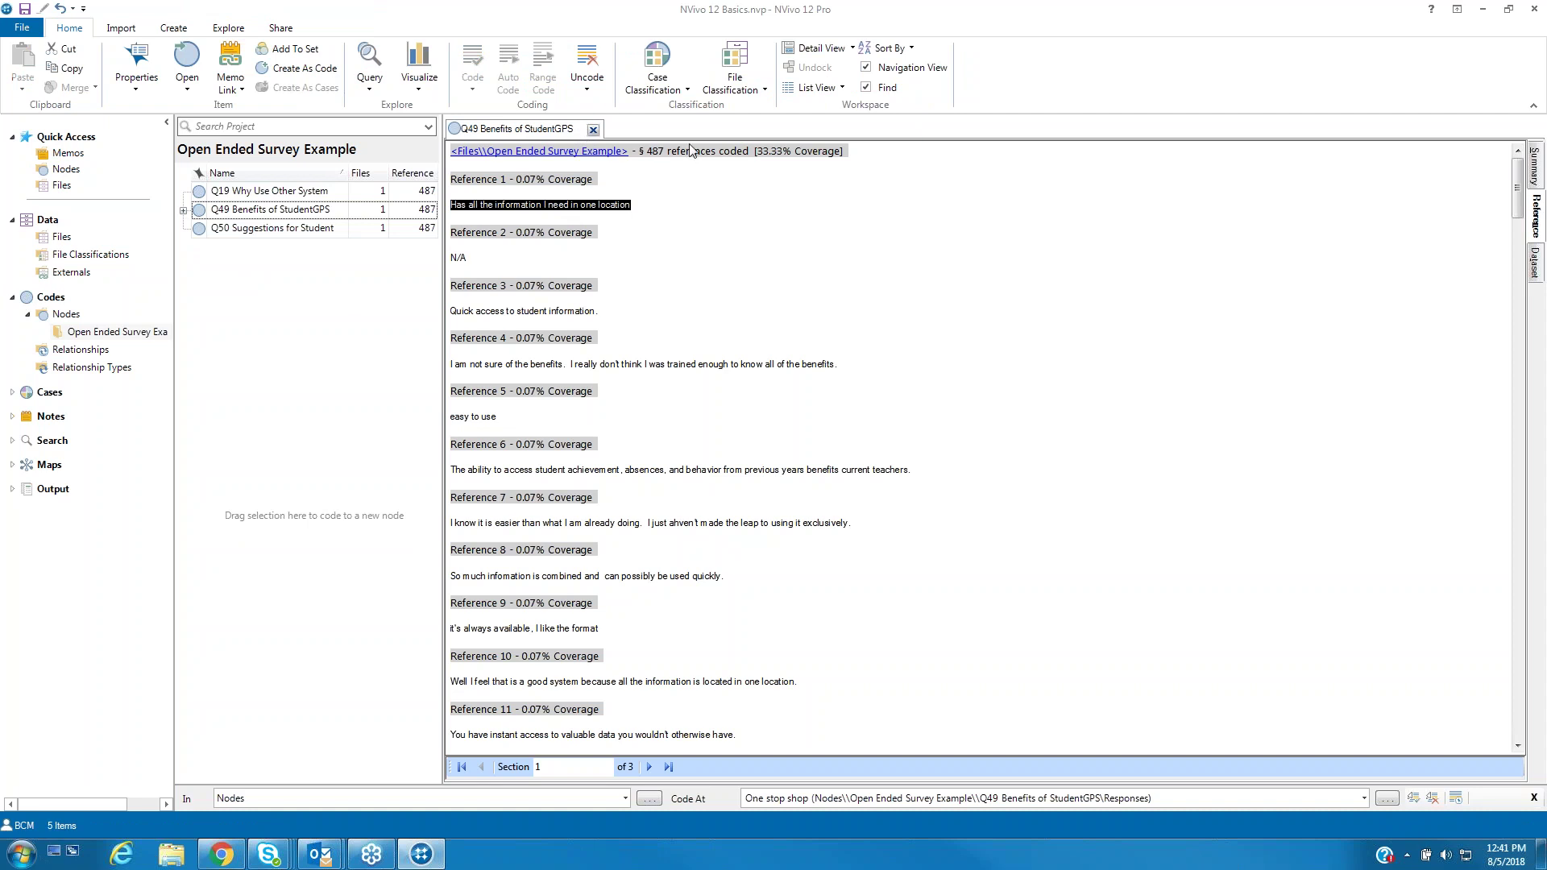
left_click(594, 131)
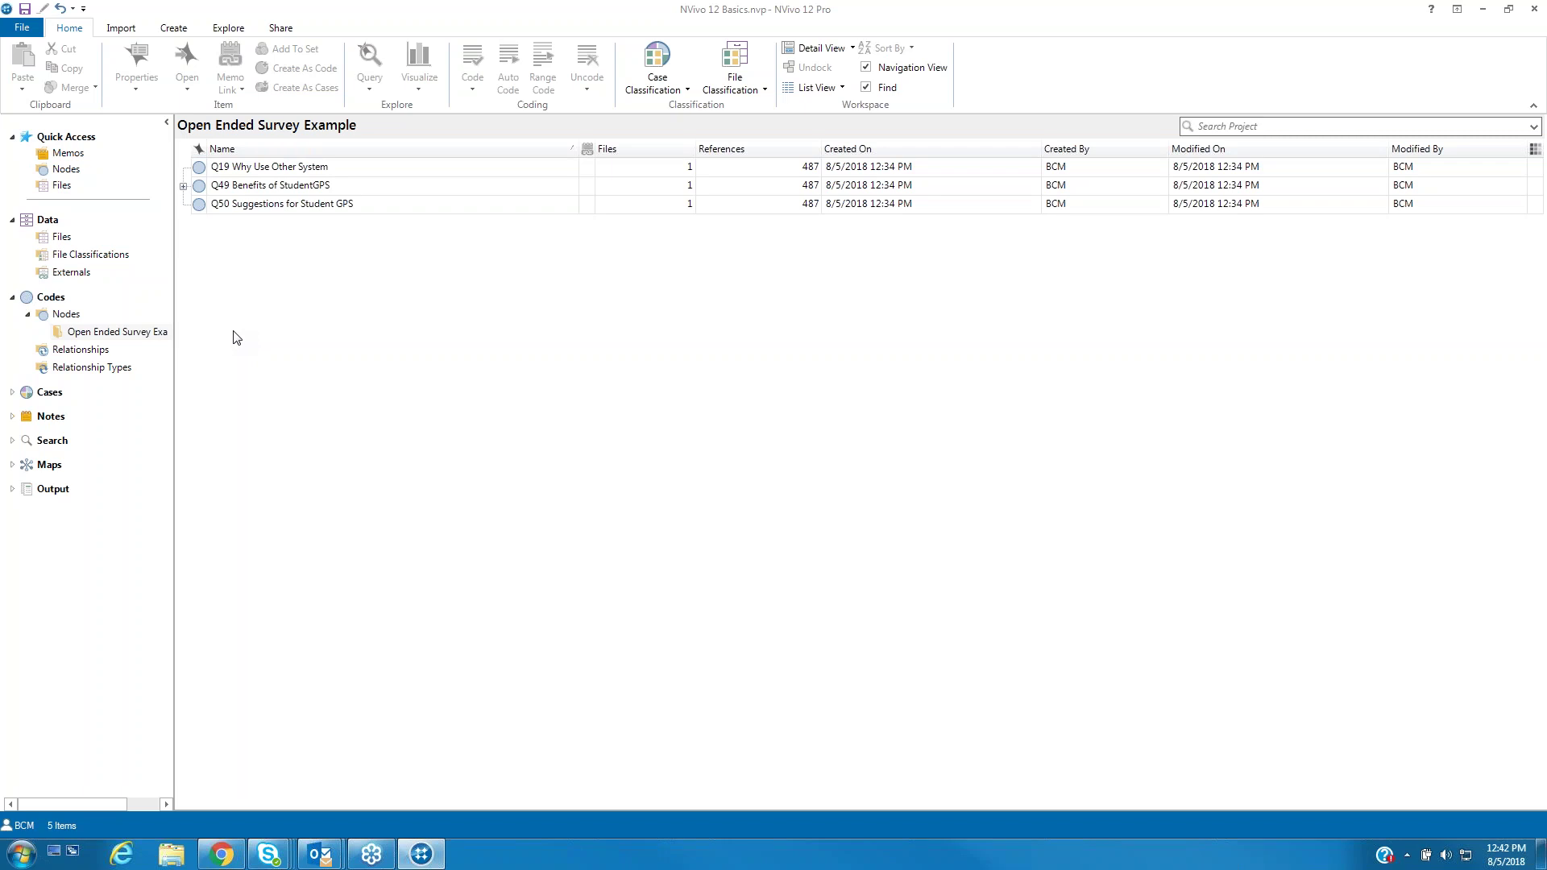
left_click(50, 296)
left_click(12, 297)
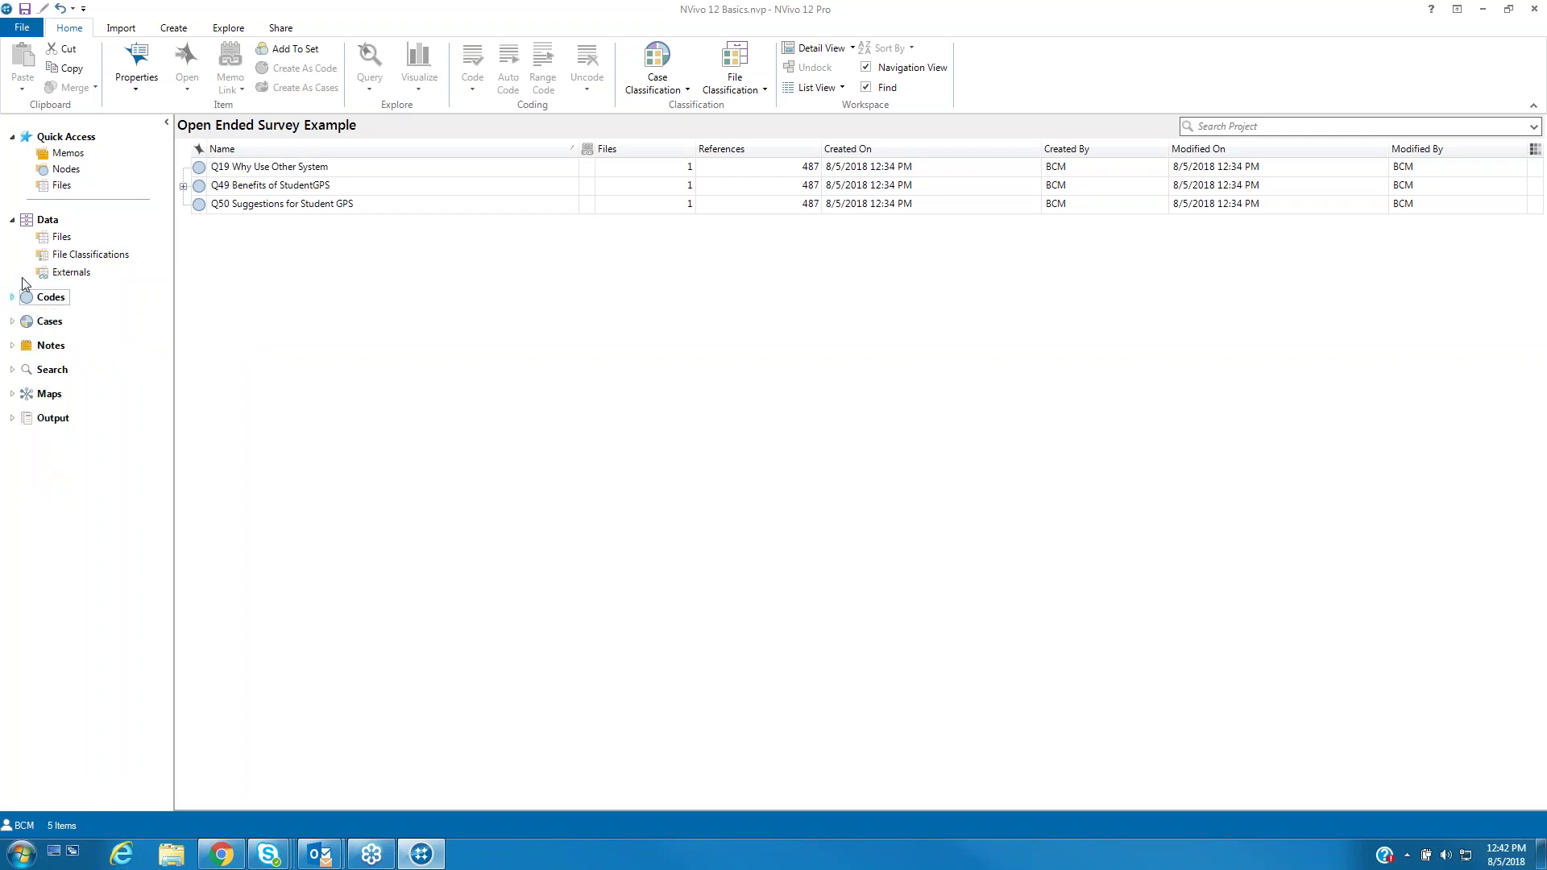
left_click(12, 219)
Switch to Chrome and look over the NVivo page on AIRPortal.
left_click(215, 860)
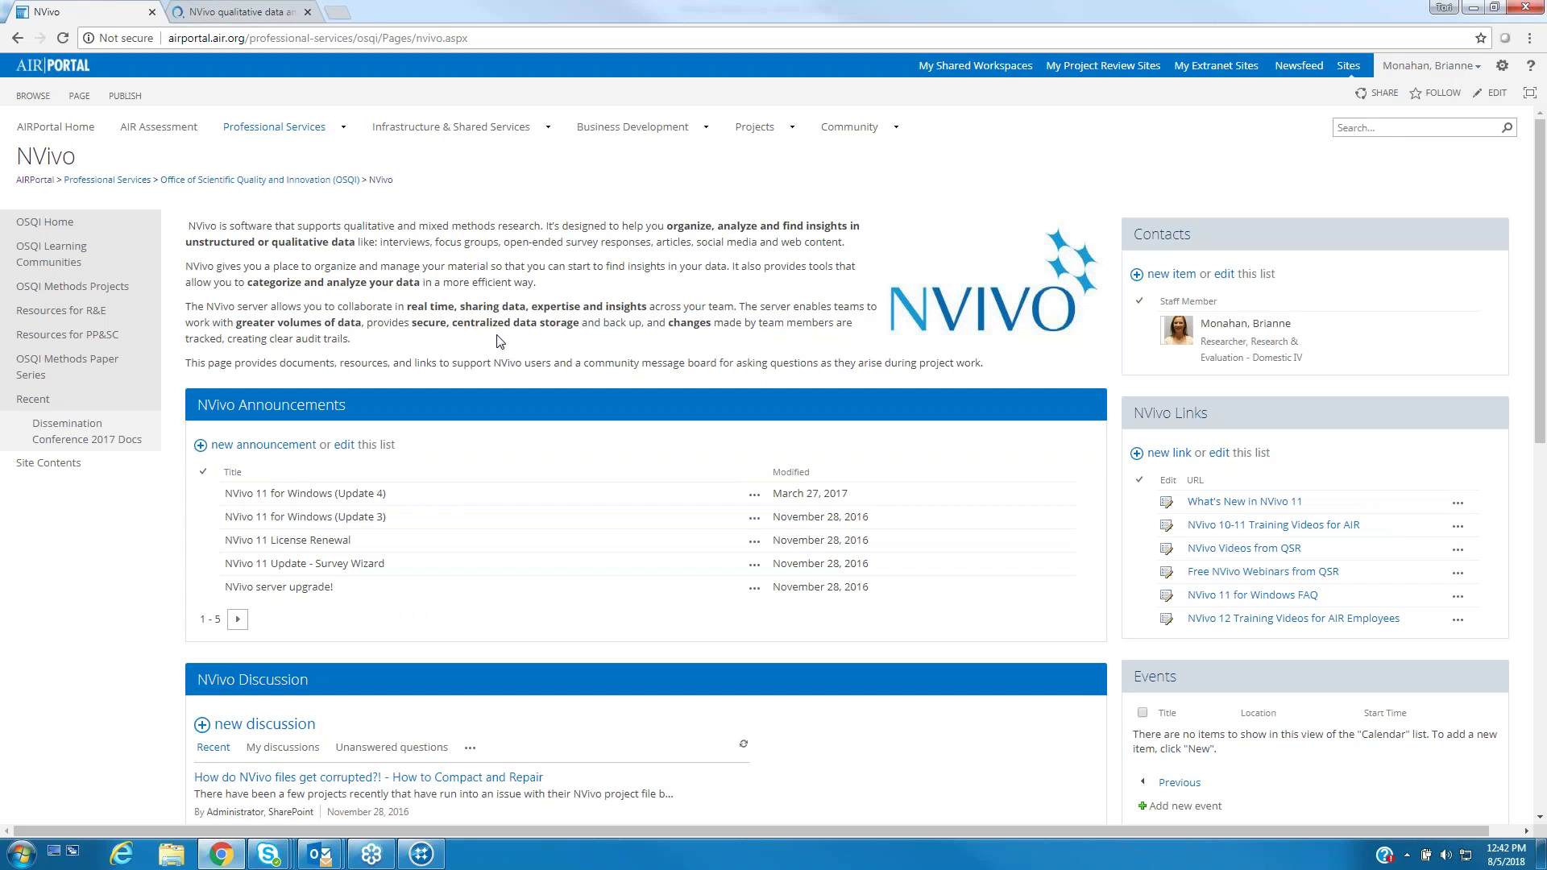
scroll(497, 341, "down", 1)
scroll(487, 345, "up", 1)
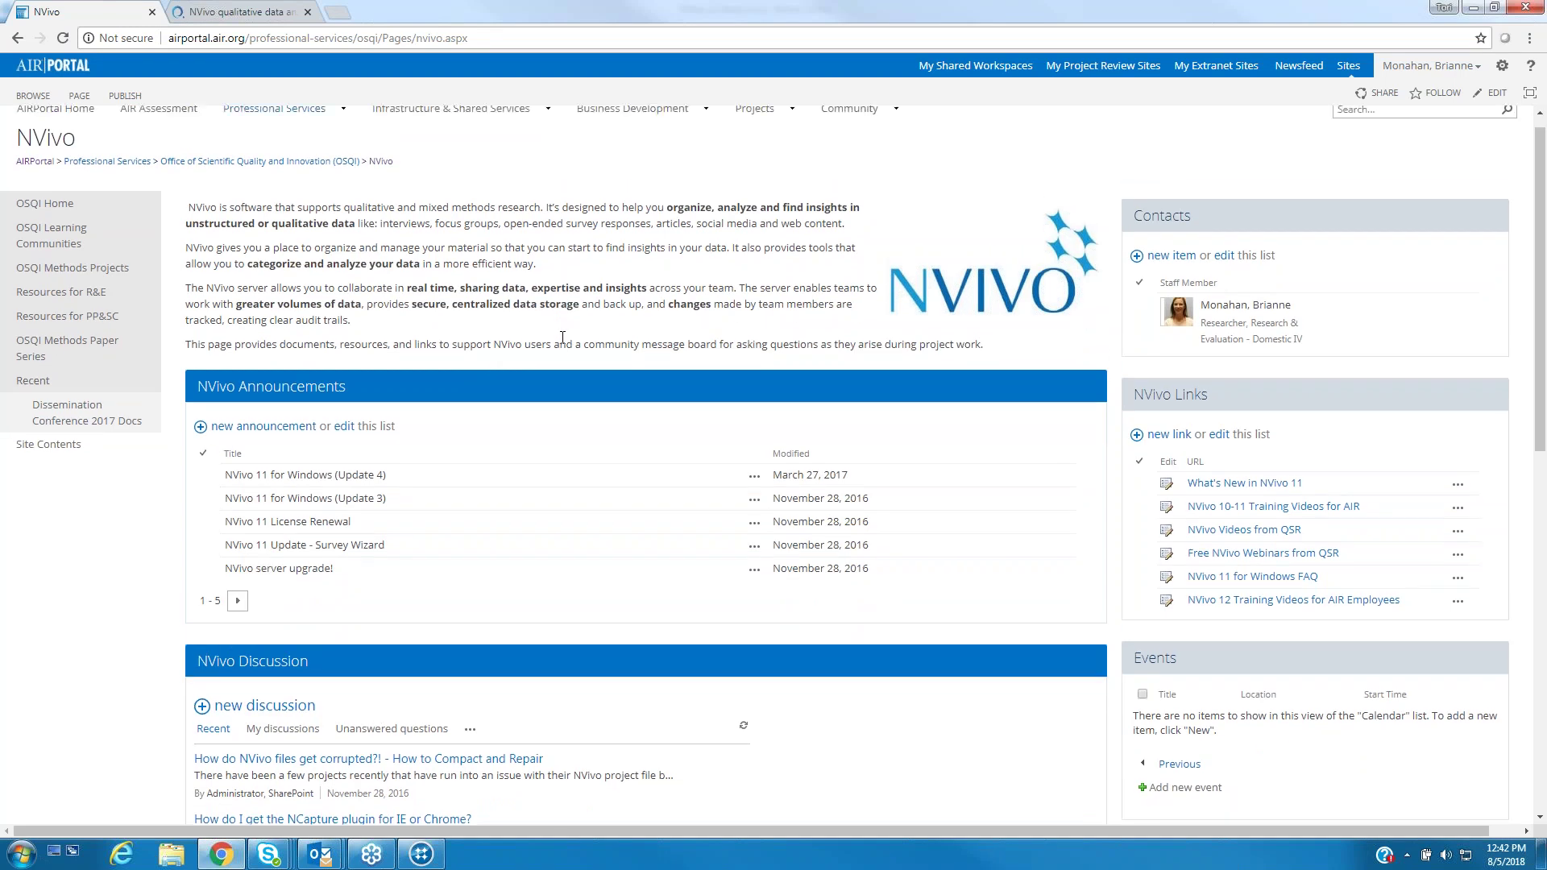